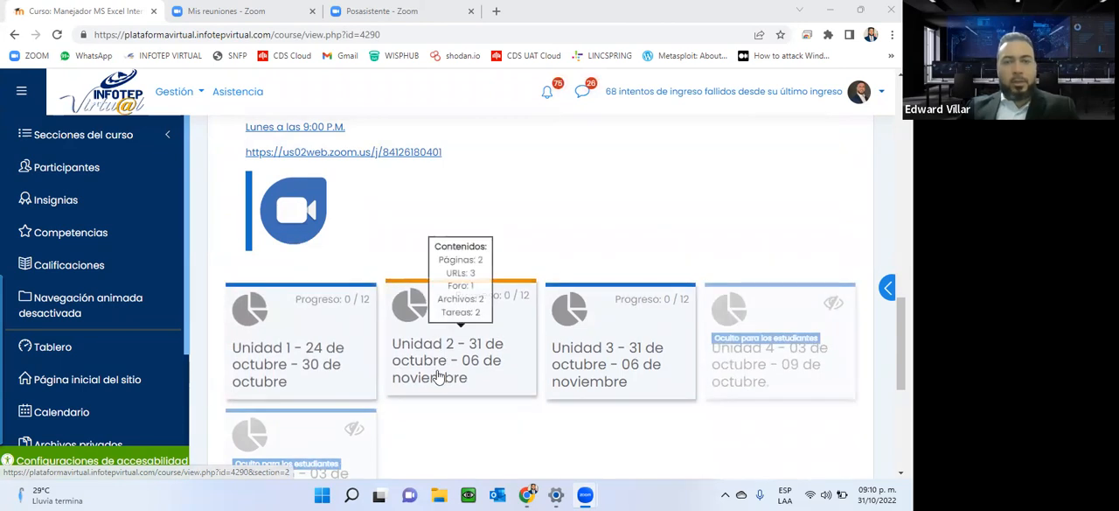
Open the Unidad 2 section of the course and look over its heading and introduction.
click(465, 365)
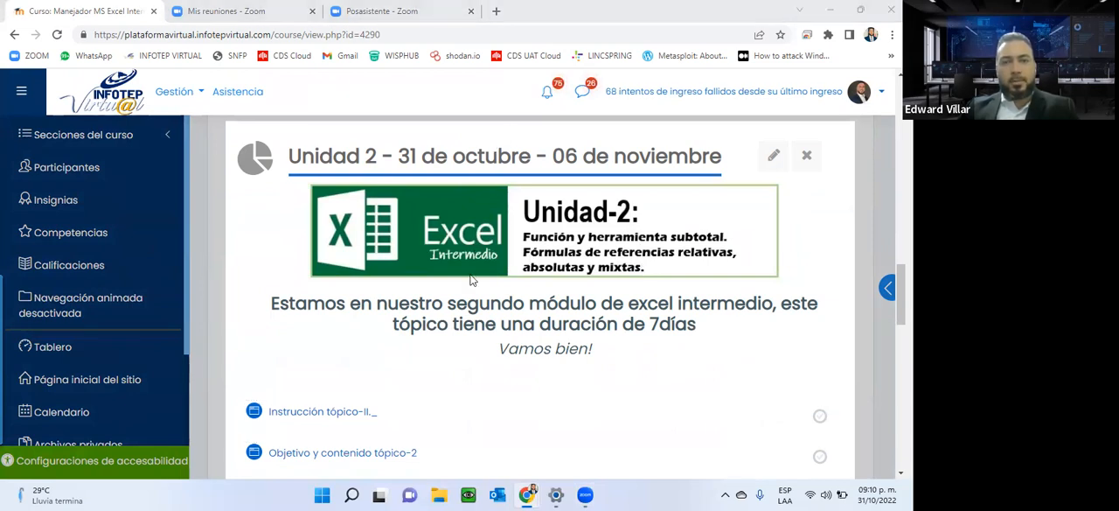
scroll(469, 288, up, 2)
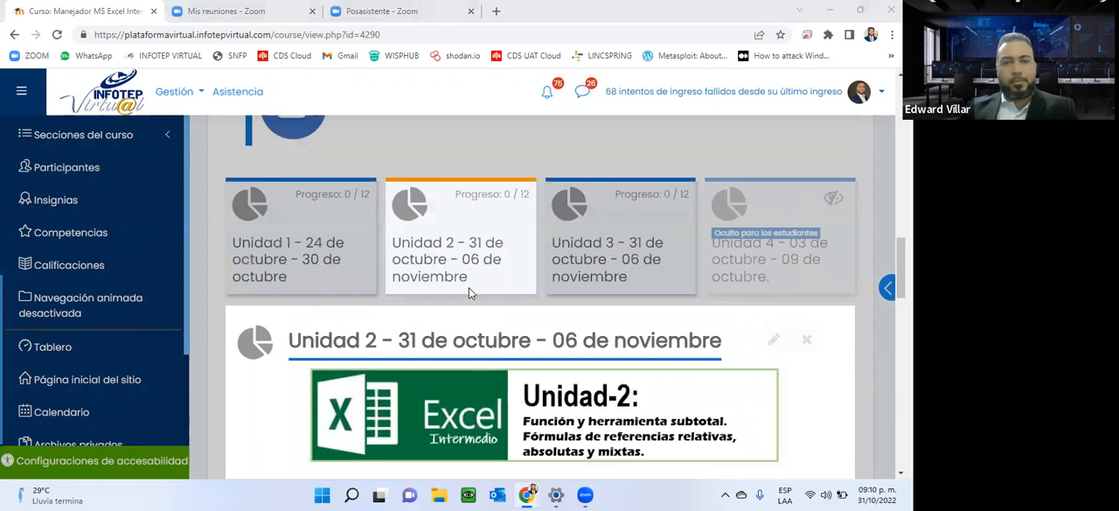
scroll(469, 287, down, 2)
scroll(459, 315, up, 1)
scroll(450, 342, down, 1)
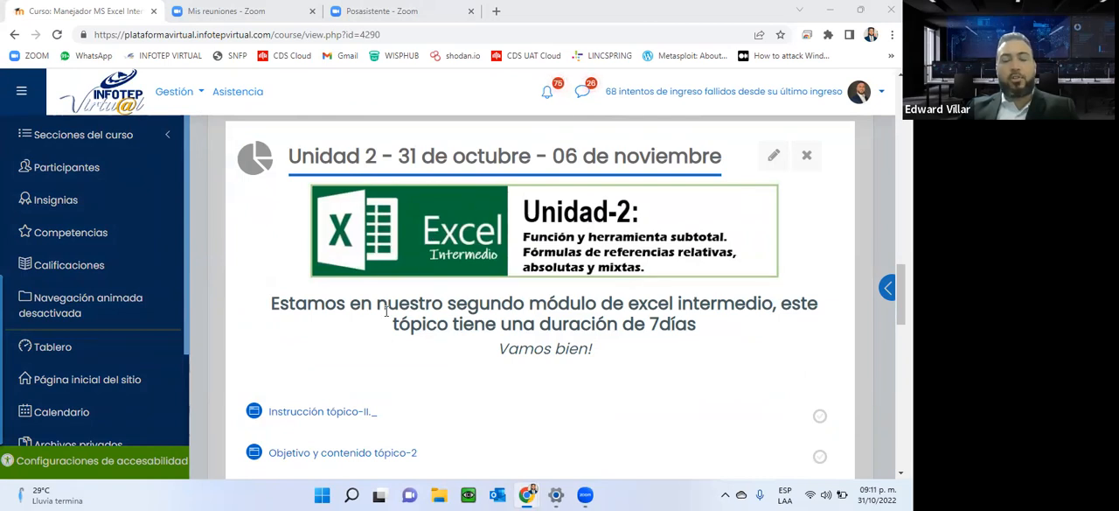
scroll(350, 279, up, 2)
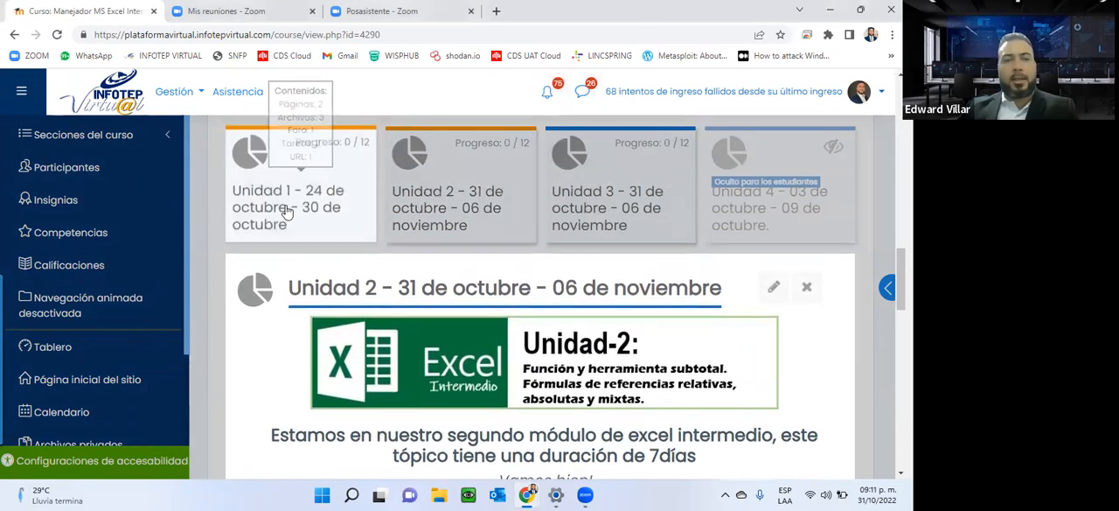
Open the Manual excel intermedio from Unidad 1 in its own browser tab, and close its preview on the course page.
click(286, 210)
scroll(286, 209, down, 5)
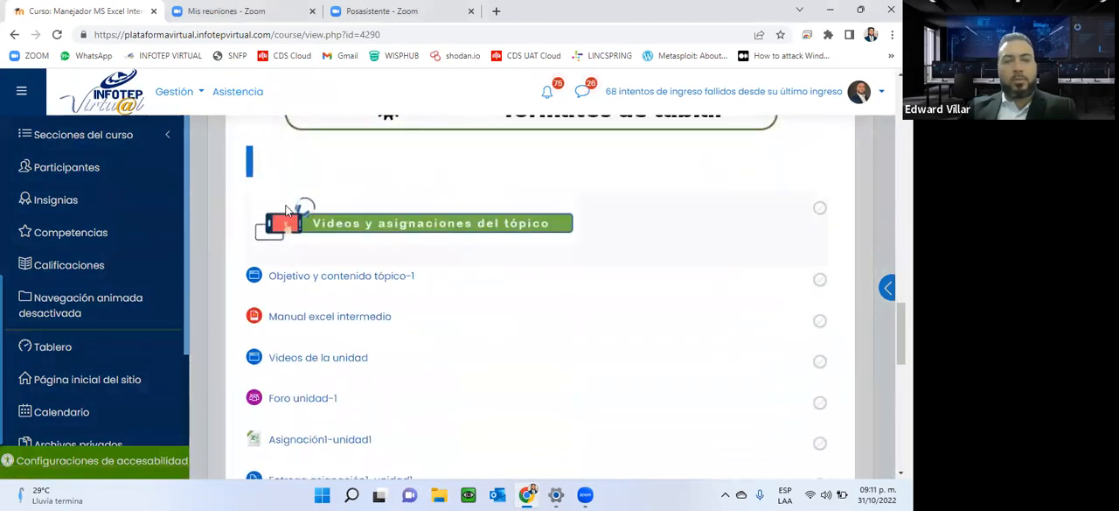
scroll(286, 210, down, 2)
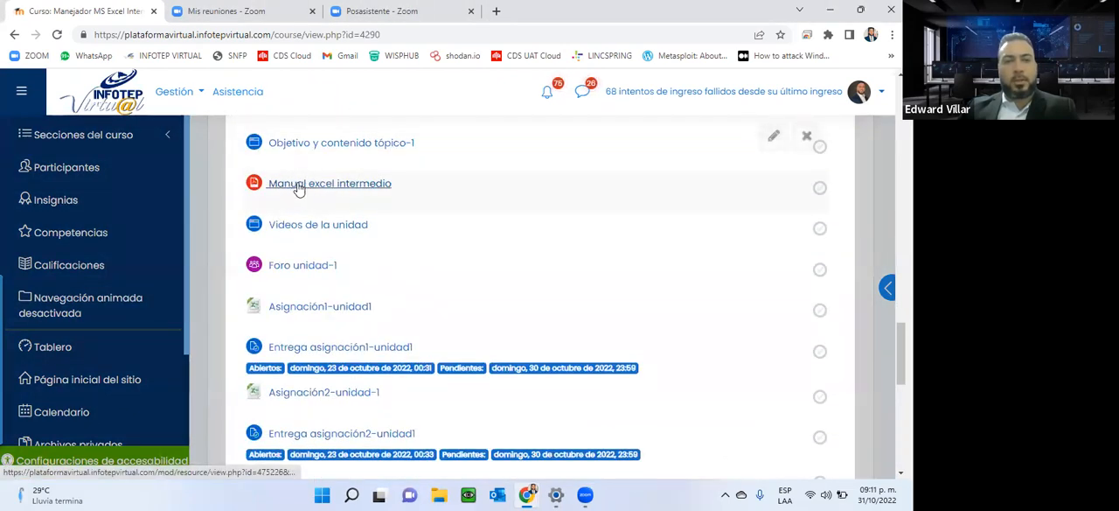
click(347, 187)
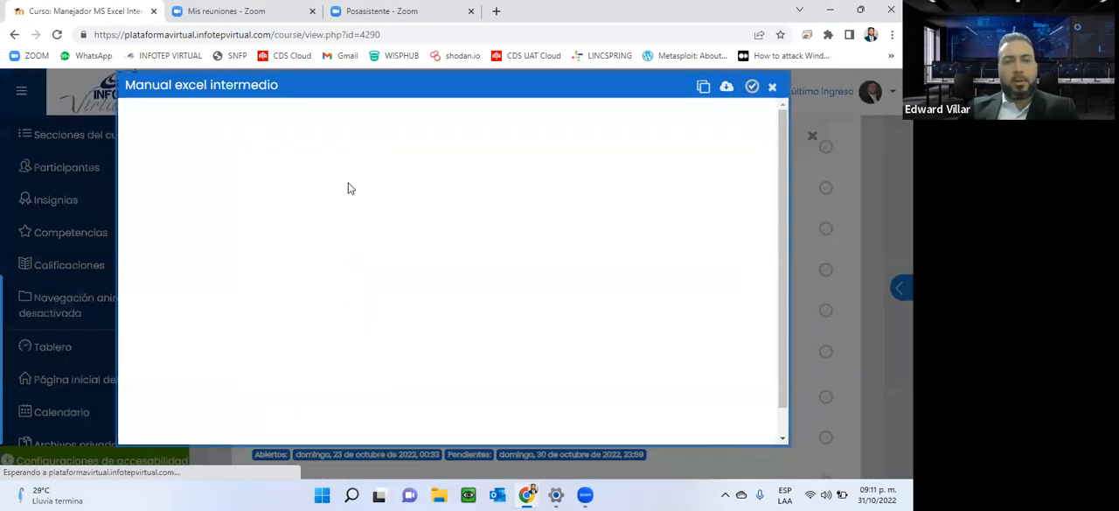
click(732, 87)
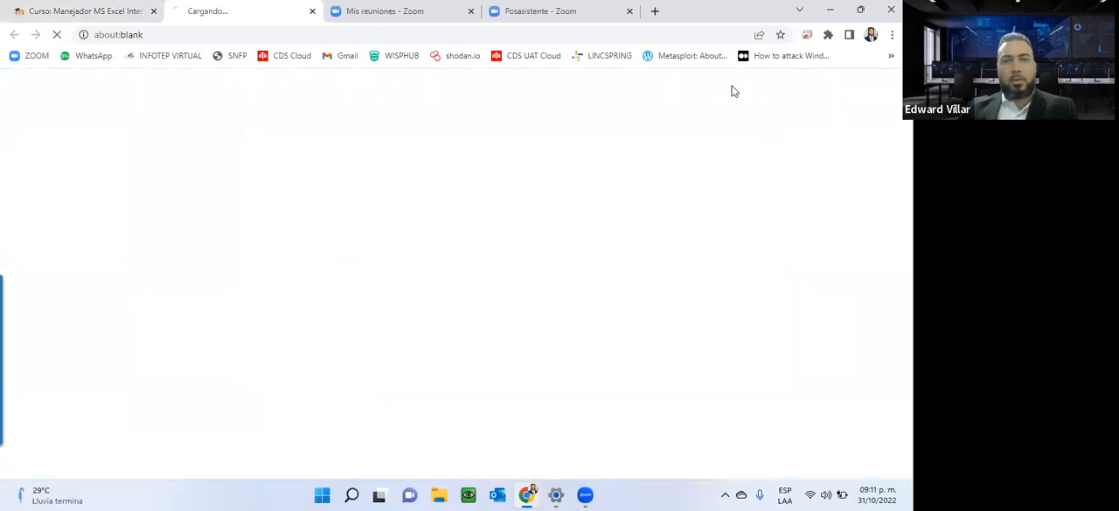
click(121, 9)
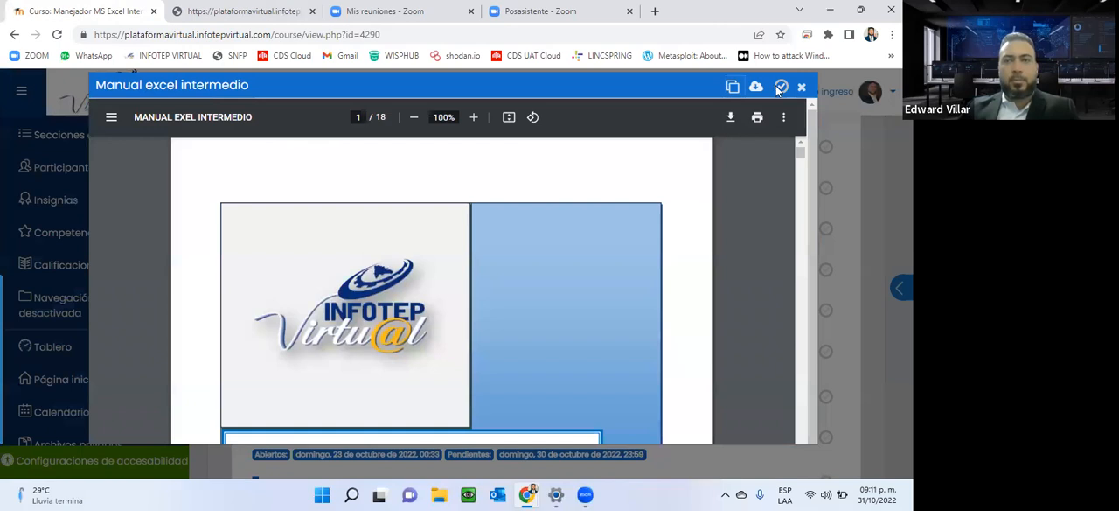
click(824, 182)
Read the Instrucción tópico-II page of Unidad 2, highlighting the relative and absolute references topics, and close it.
scroll(322, 259, up, 7)
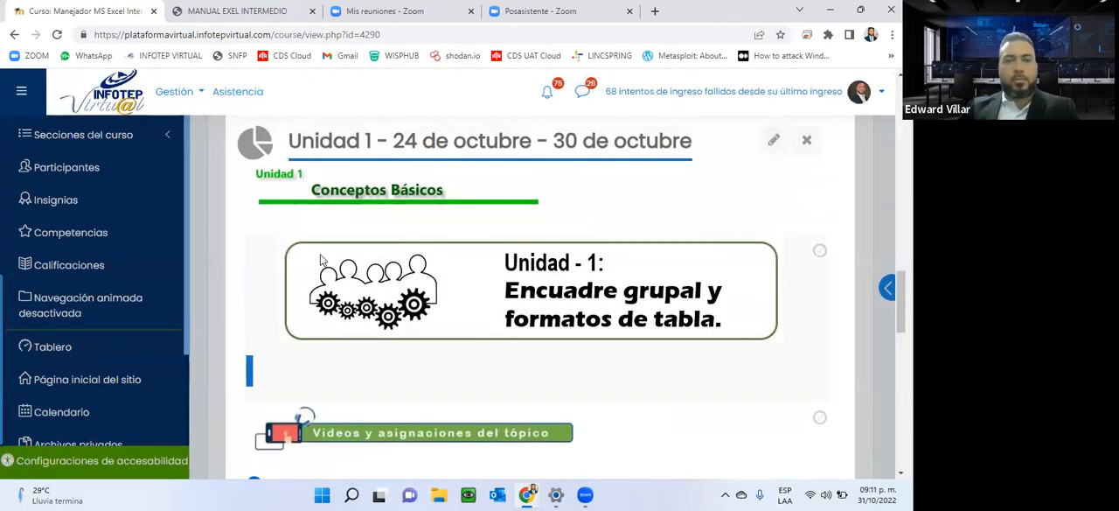
click(495, 318)
scroll(443, 382, down, 5)
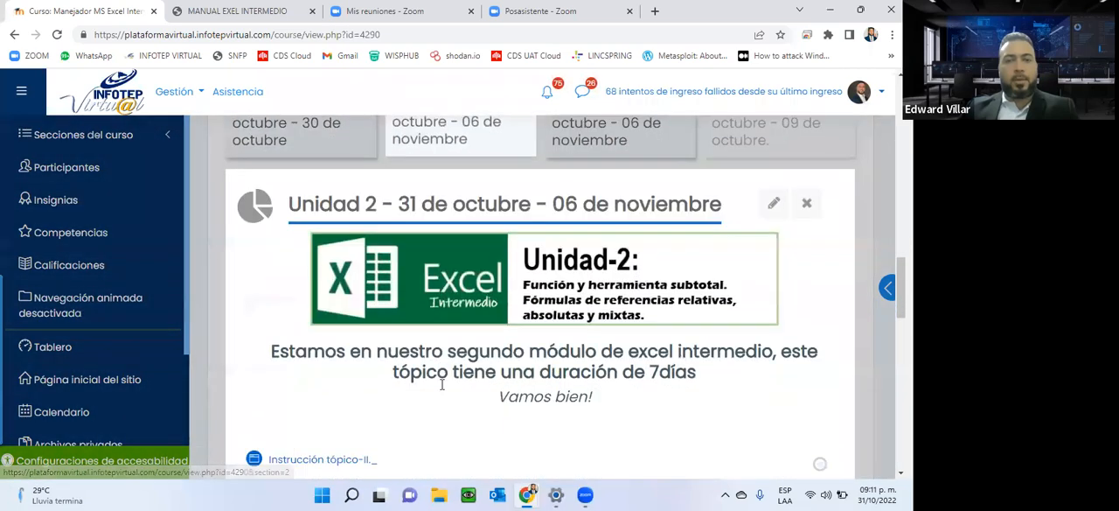
click(309, 287)
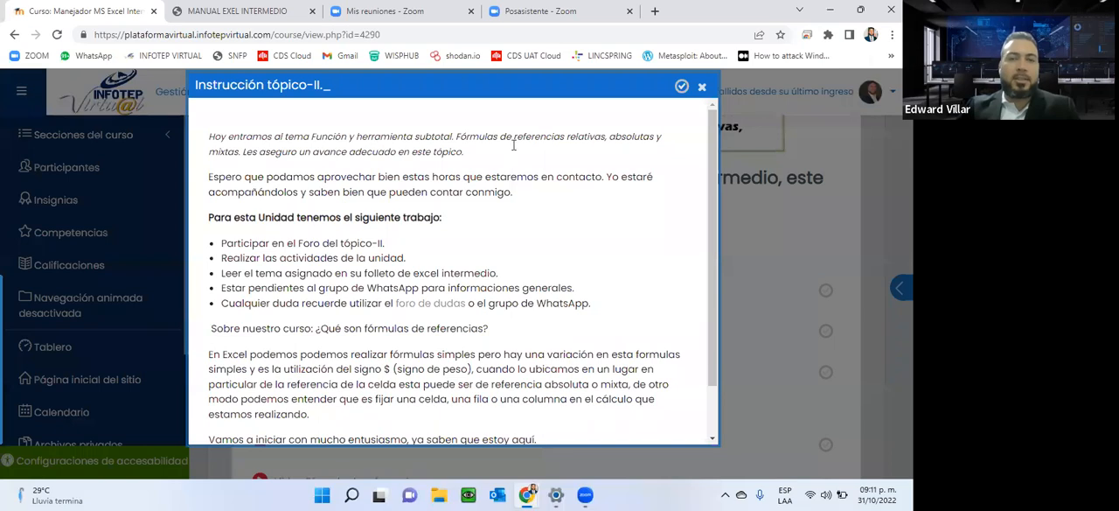
drag(516, 138, 608, 137)
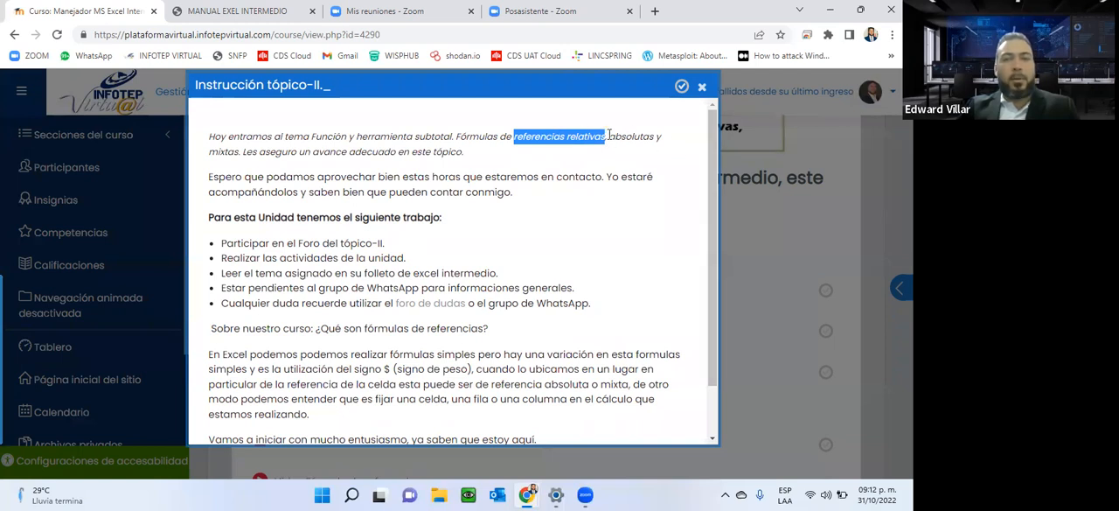
drag(609, 136, 649, 137)
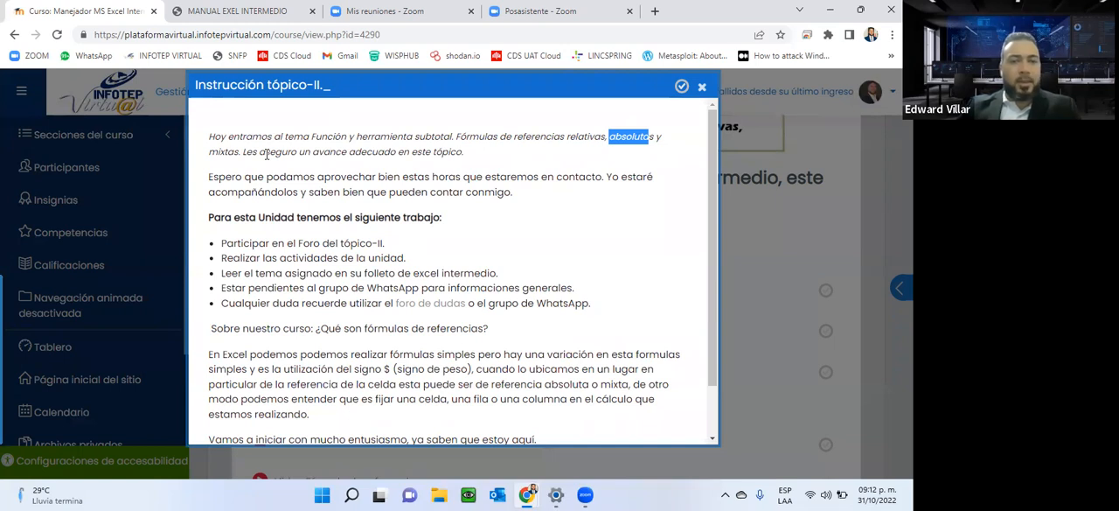
scroll(267, 153, down, 2)
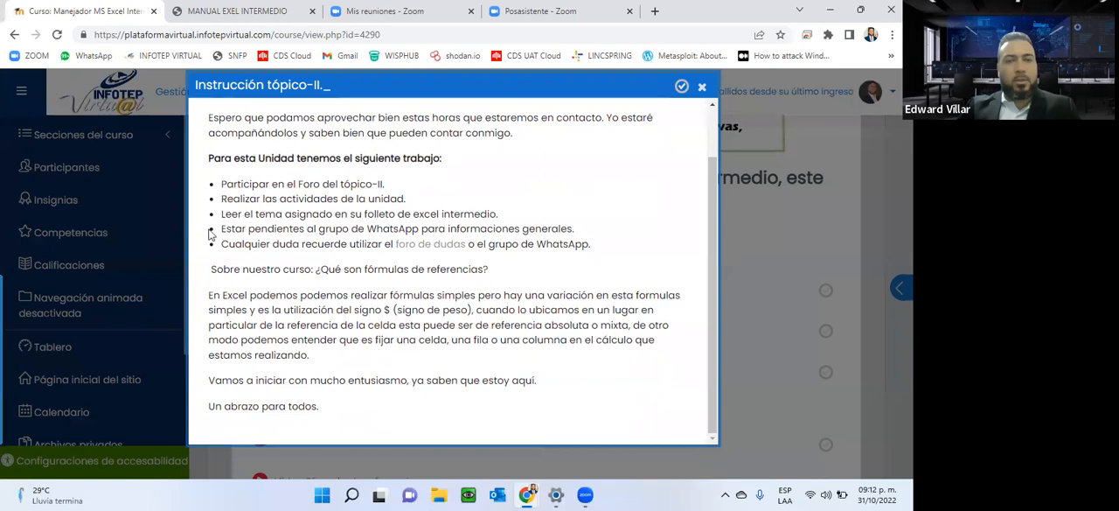
click(701, 89)
Review the Objetivo y contenido tópico-2 page, pointing out the subtotal items in its content list, and close it.
scroll(288, 295, down, 1)
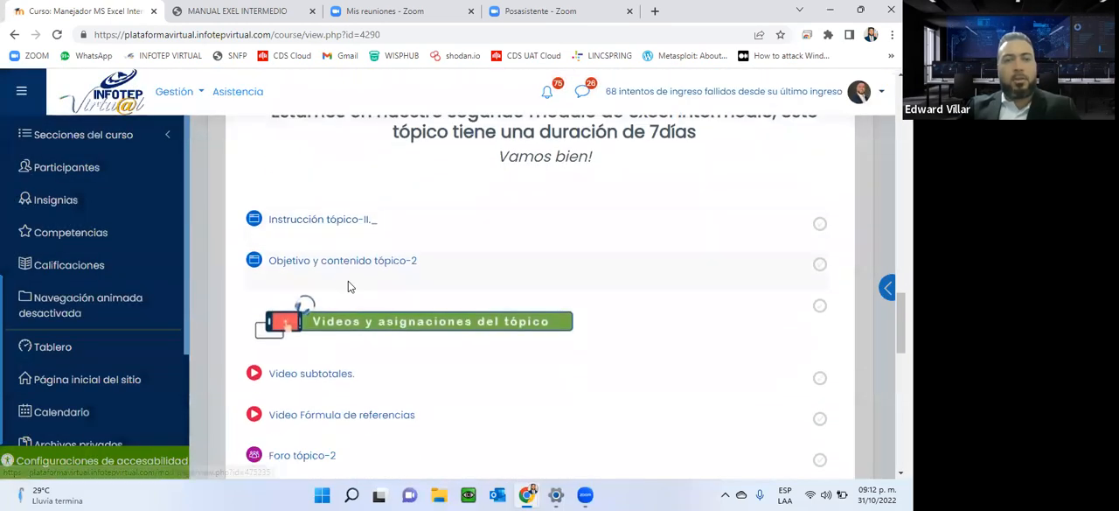
scroll(348, 286, down, 1)
click(318, 198)
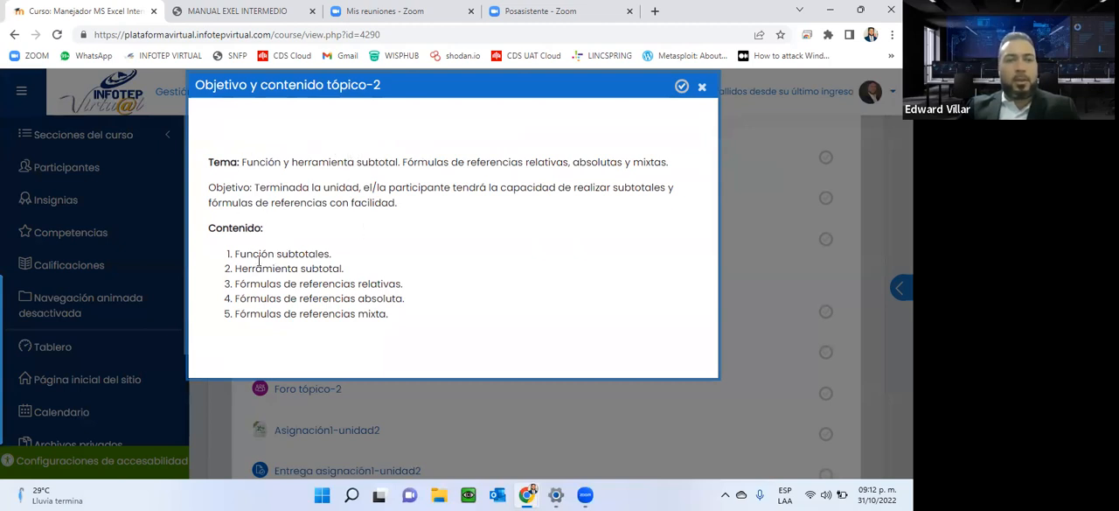
drag(258, 251, 364, 252)
drag(242, 267, 380, 259)
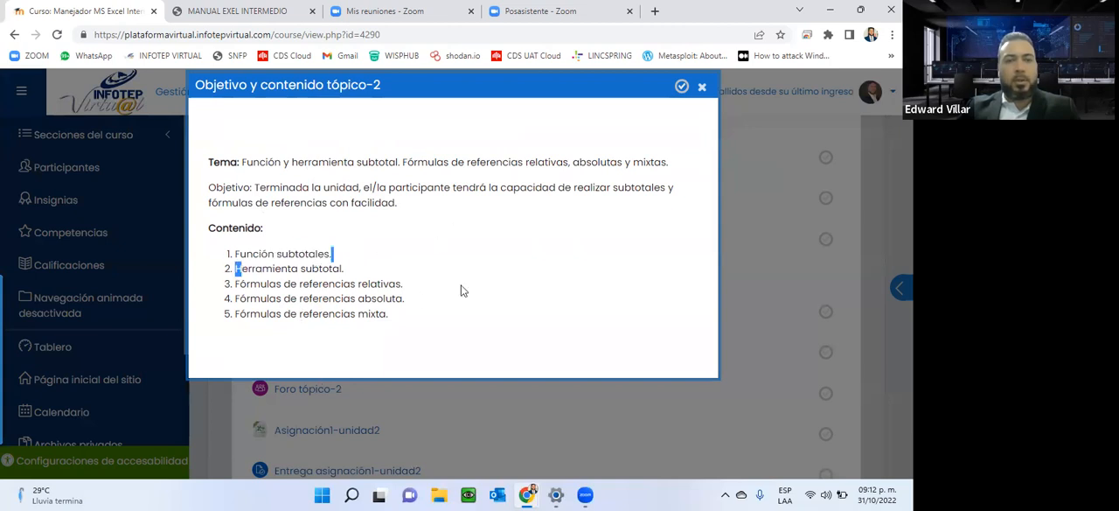
click(702, 87)
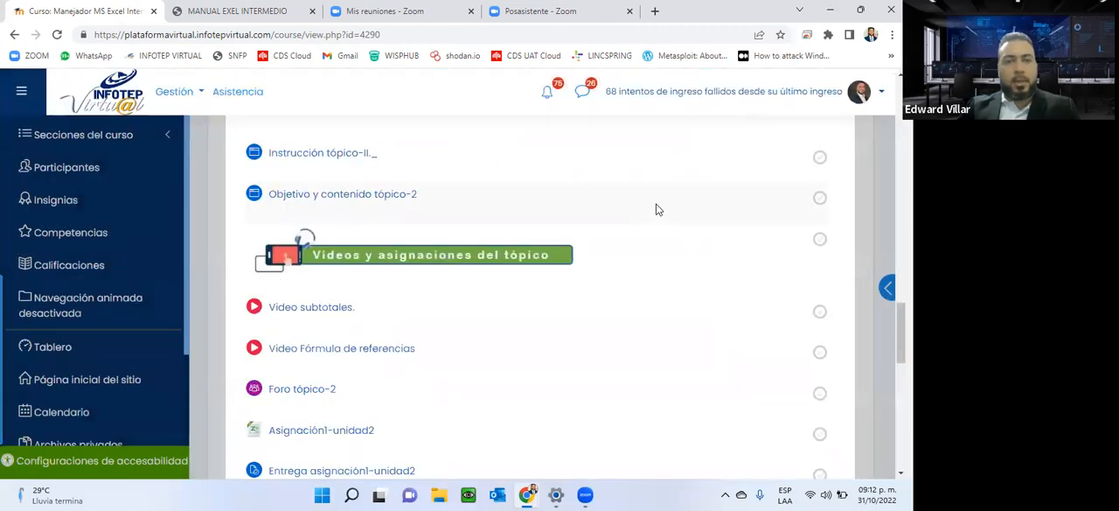
Open Foro tópico-2 in a separate browser tab and view the forum's exercise text.
scroll(659, 210, down, 2)
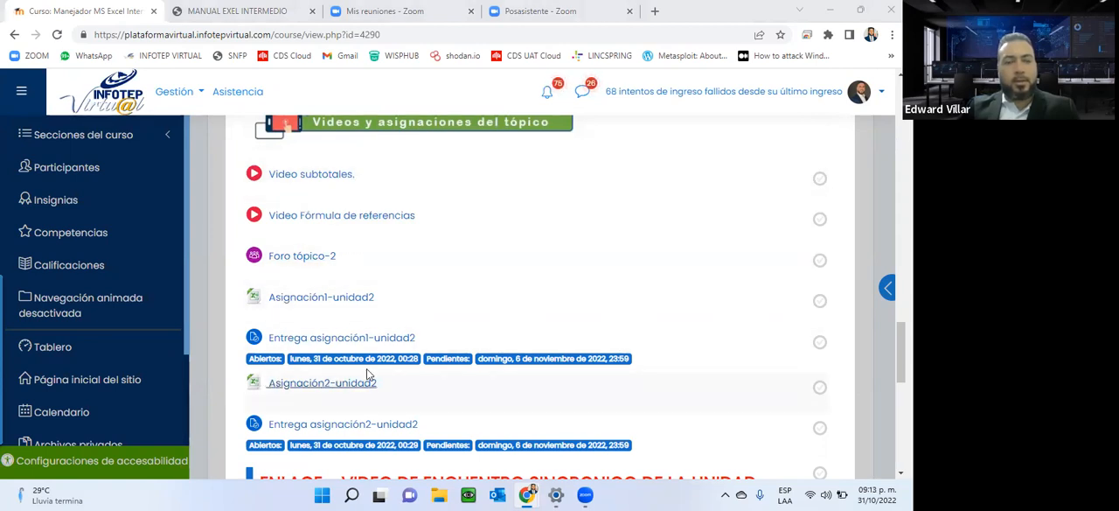
right_click(302, 256)
click(317, 266)
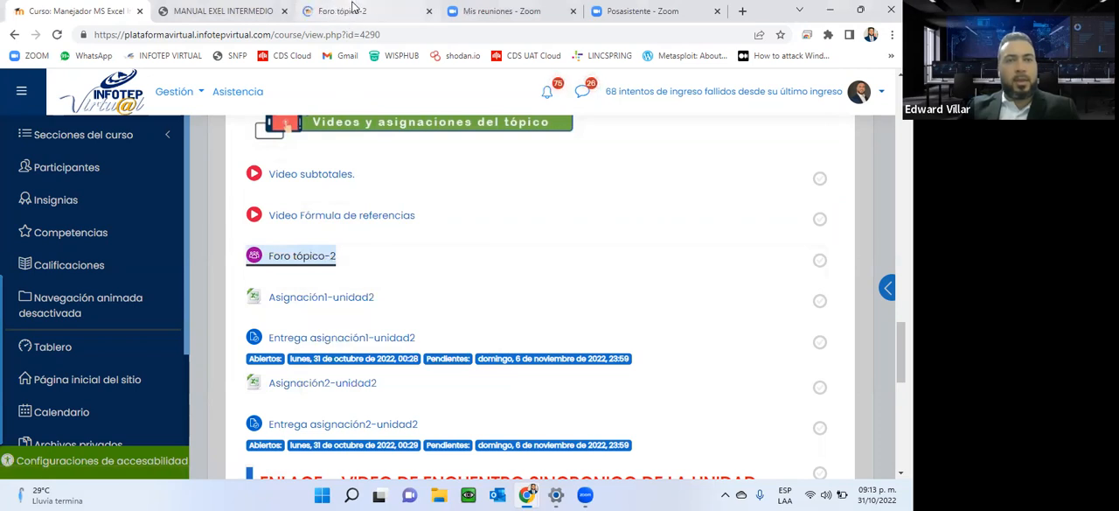
click(353, 9)
scroll(471, 307, down, 3)
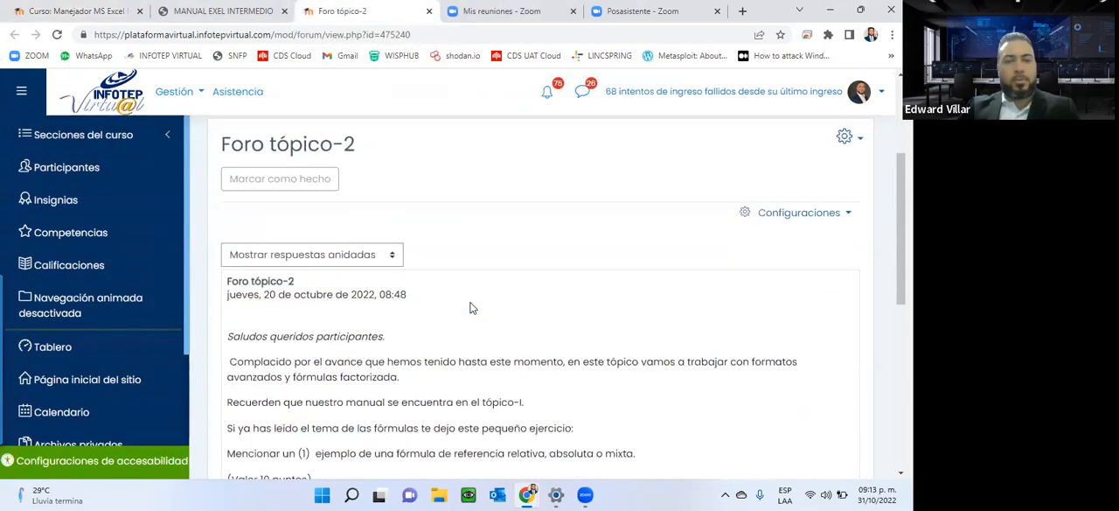
scroll(471, 308, down, 1)
scroll(470, 307, down, 2)
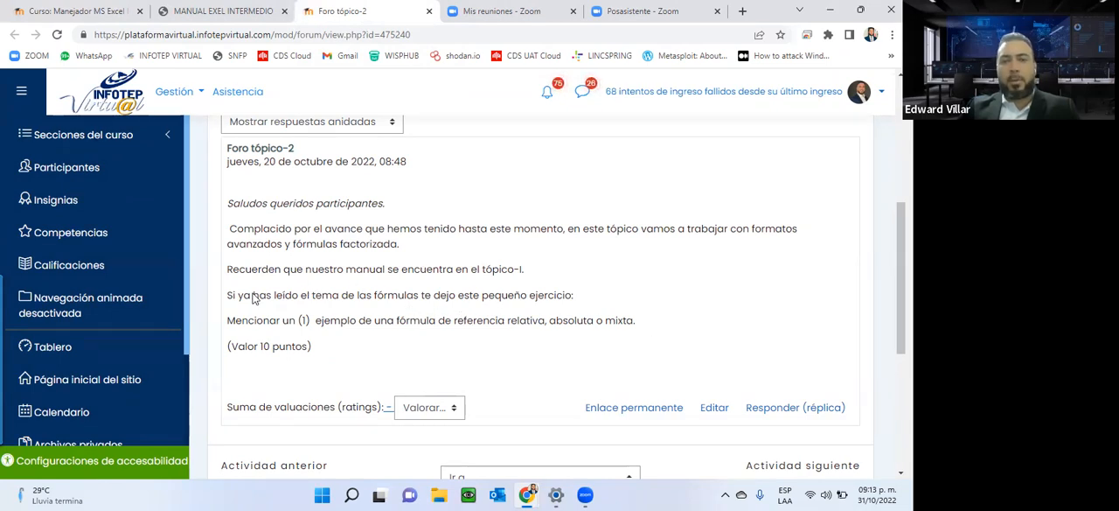
Highlight the forum's exercise text and its point value, close the forum tab and return to the course page.
drag(639, 325, 229, 201)
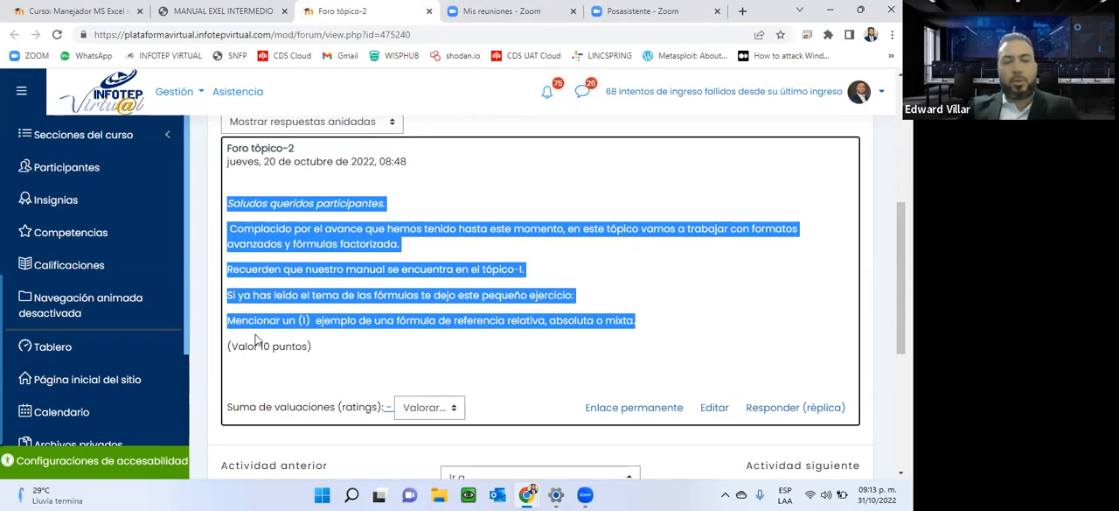
drag(231, 345, 315, 349)
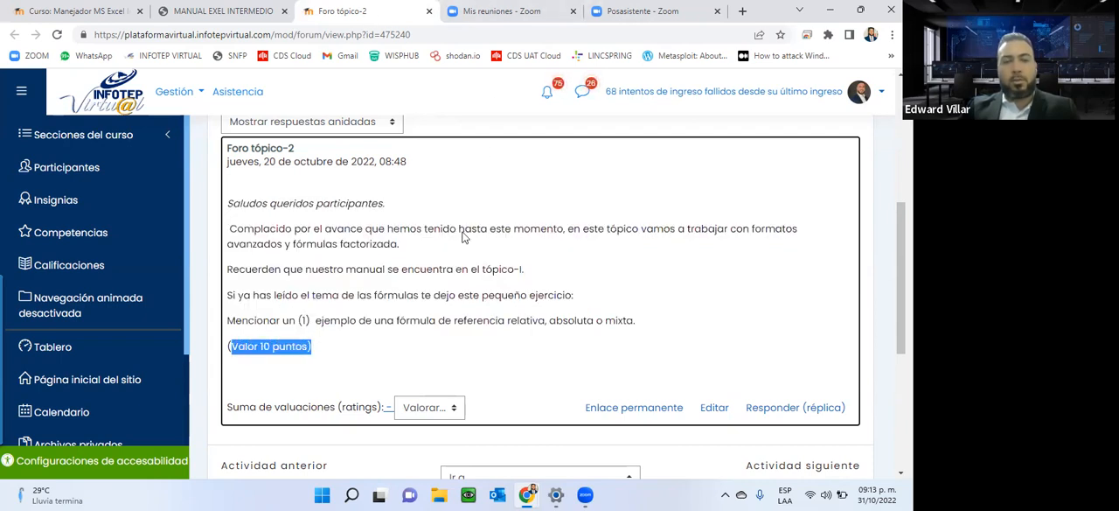
click(427, 10)
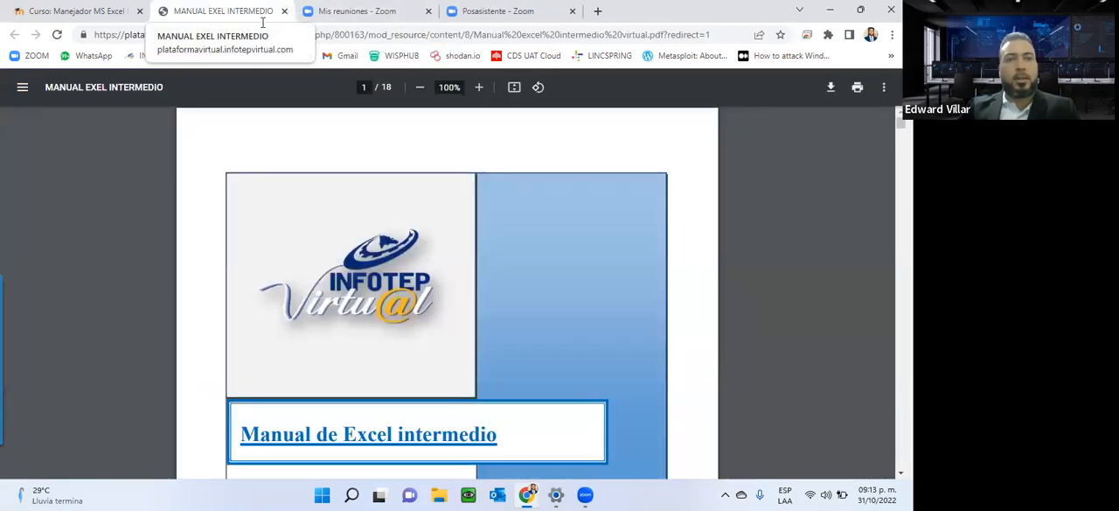
click(92, 9)
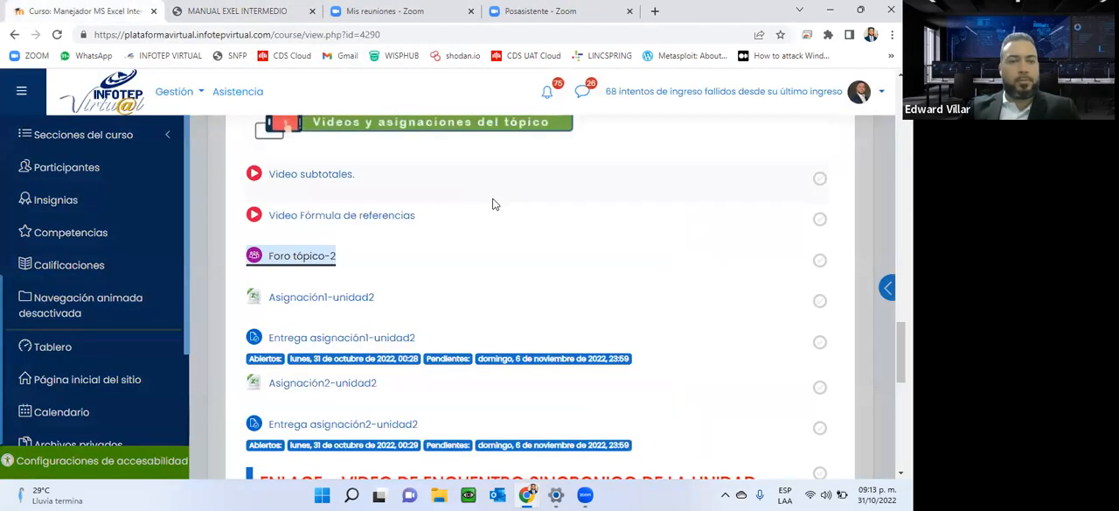
Download the Asignación1-unidad2 workbook and open it in Excel at the PRACTICA sheet.
scroll(492, 200, down, 2)
scroll(498, 265, up, 1)
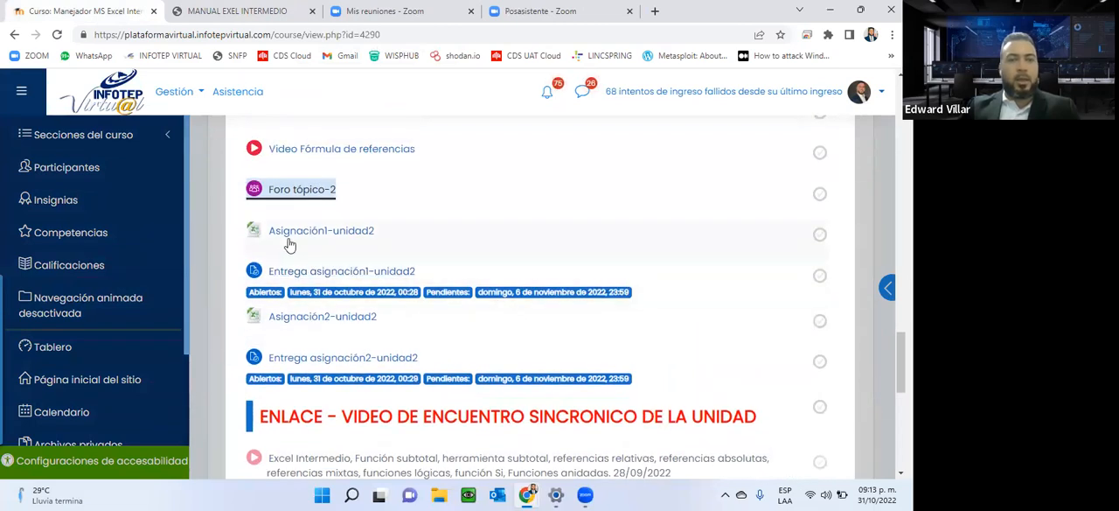
right_click(289, 238)
click(350, 251)
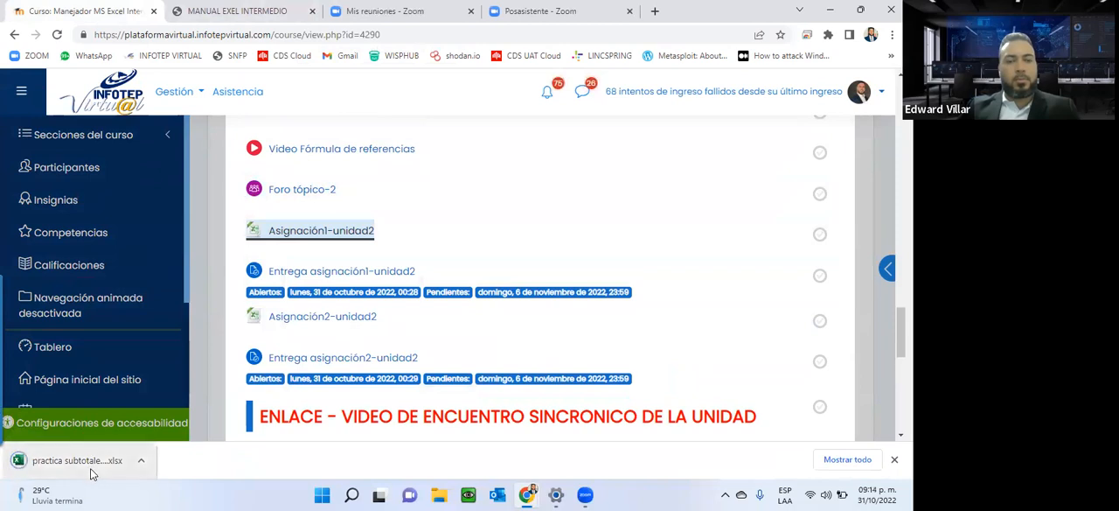
click(91, 460)
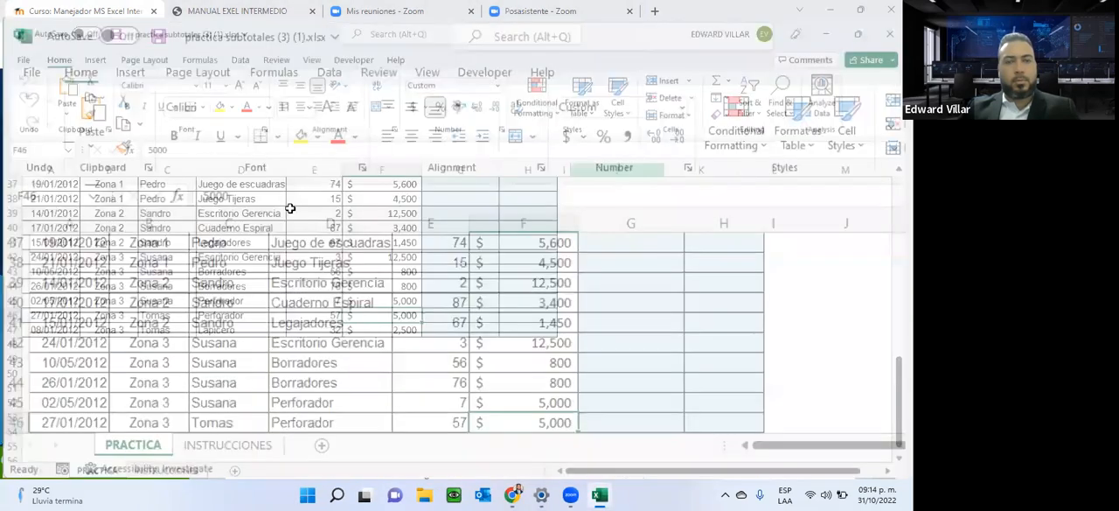
scroll(154, 394, up, 12)
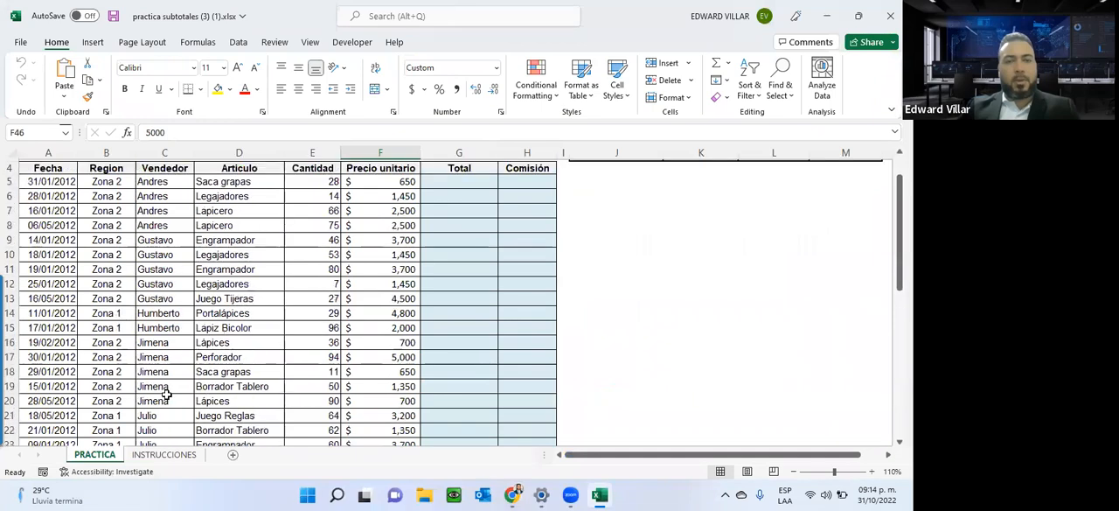
click(810, 135)
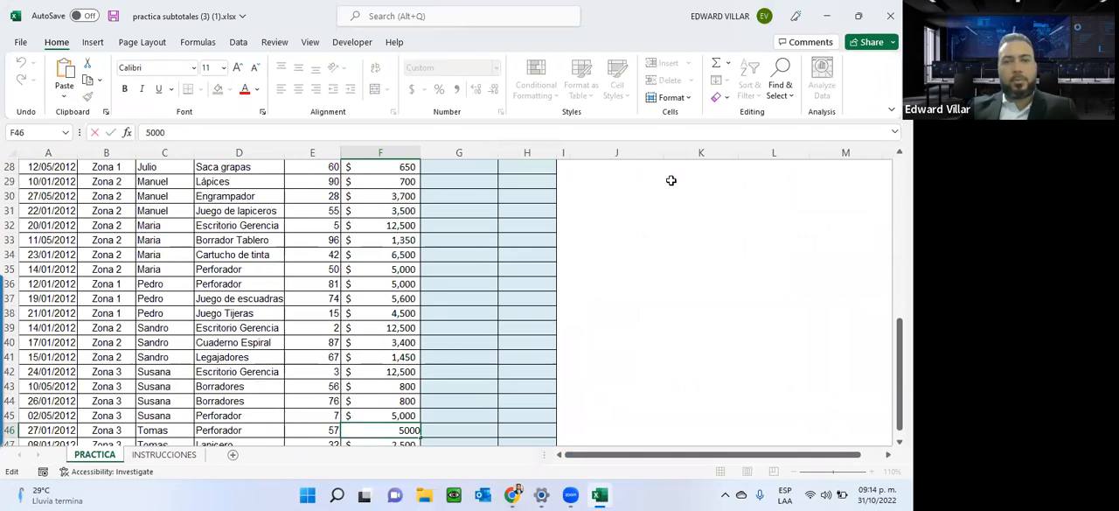
key(Escape)
Read the task steps on the INSTRUCCIONES sheet and return to the PRACTICA sheet.
click(165, 454)
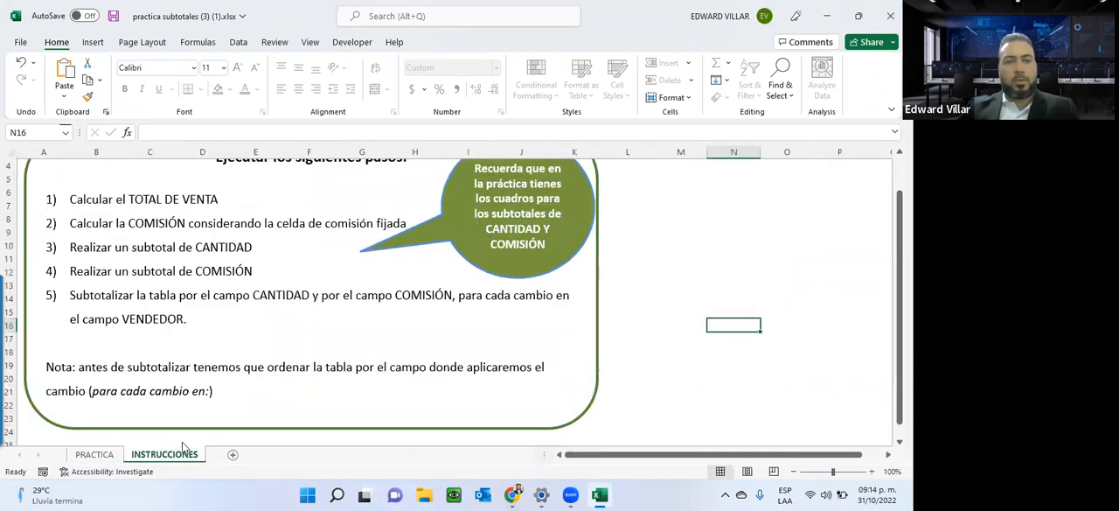
scroll(206, 404, down, 5)
scroll(205, 405, up, 6)
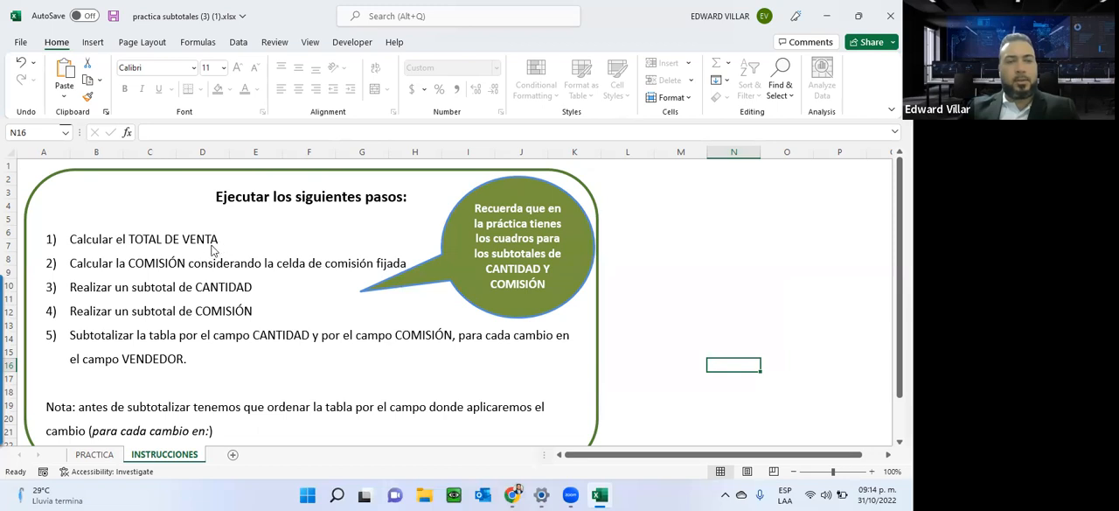
click(109, 455)
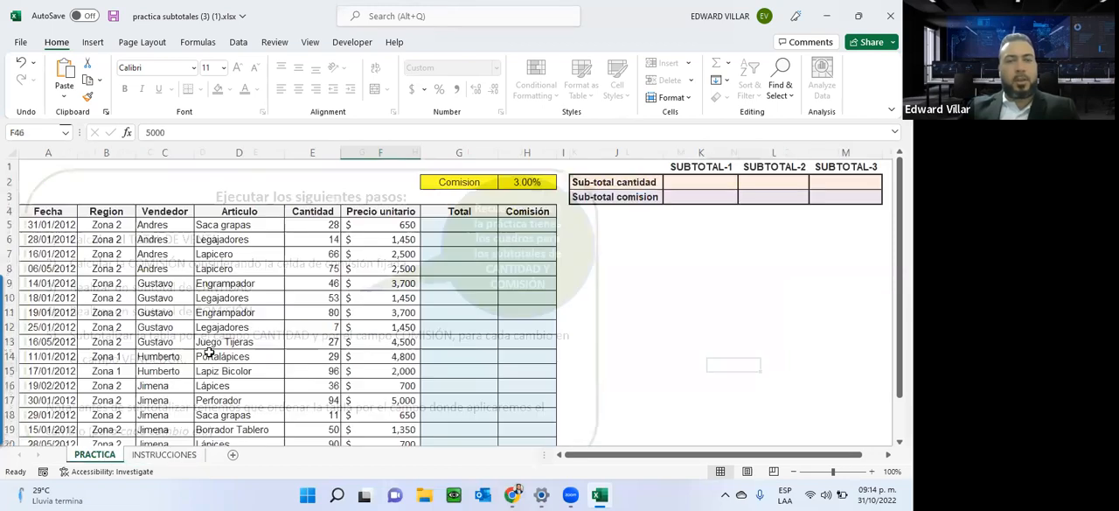
Enter the formula =E5*F5 in cell G5 to multiply the quantity by the unit price.
click(323, 225)
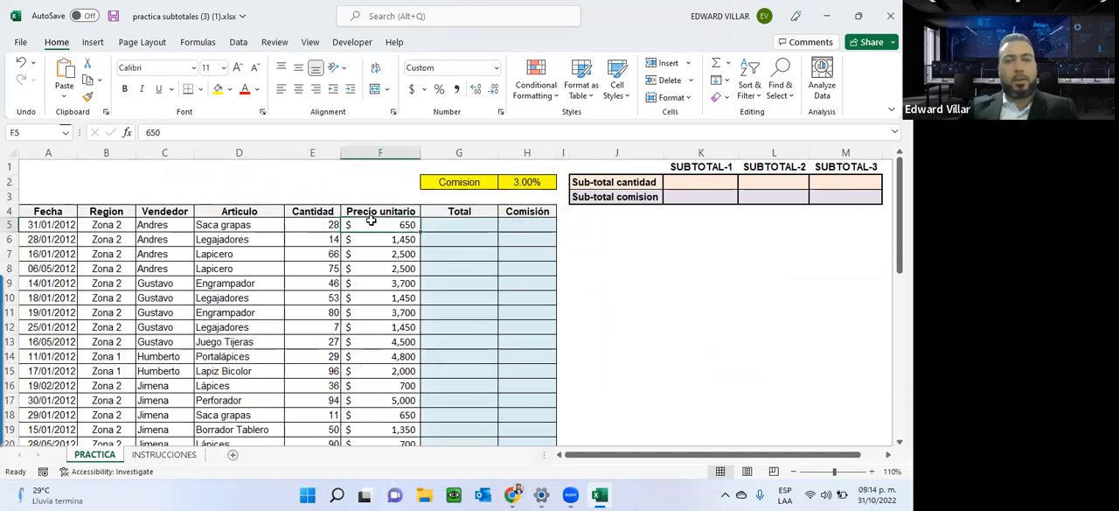
click(449, 225)
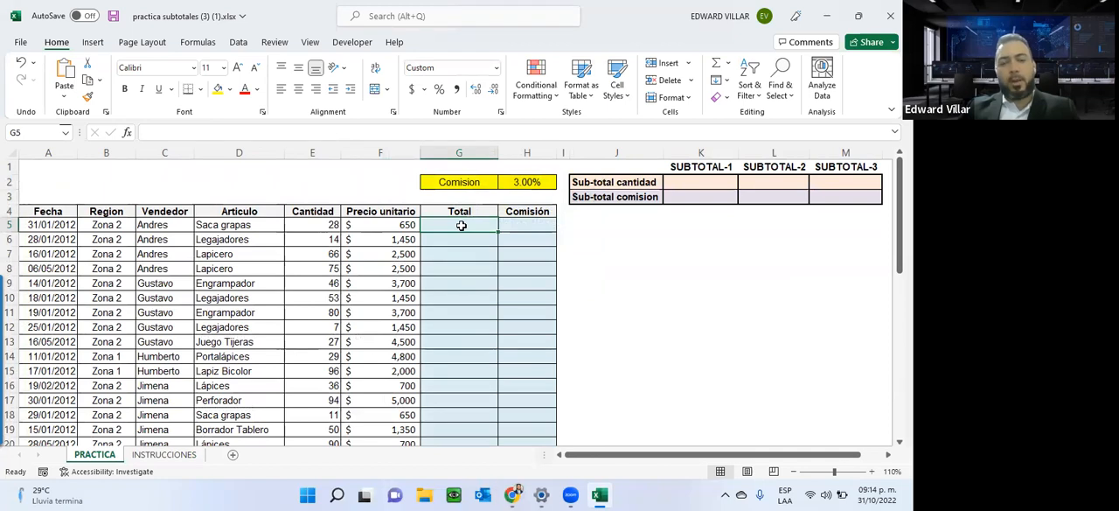
text(=)
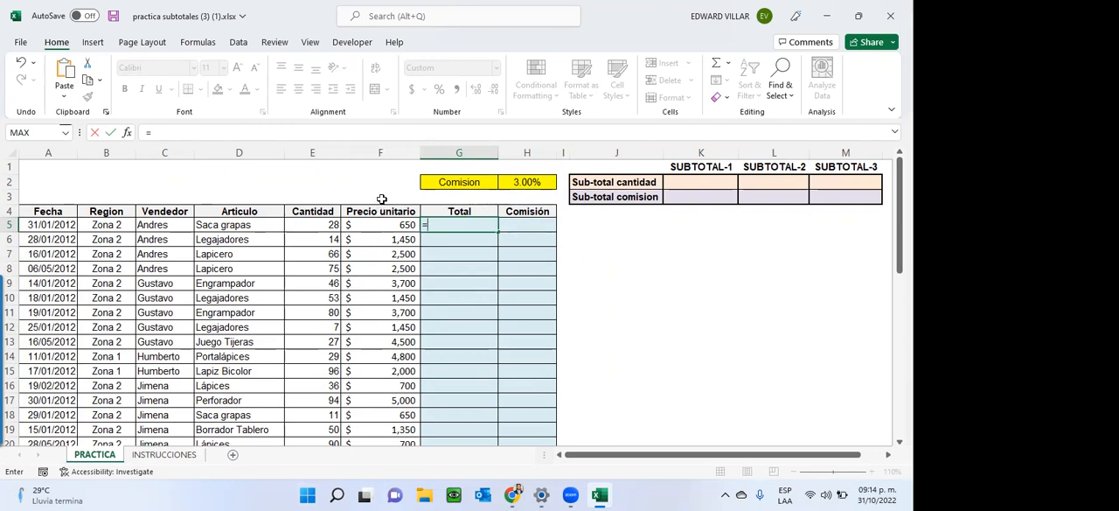
click(297, 226)
text(*)
click(370, 224)
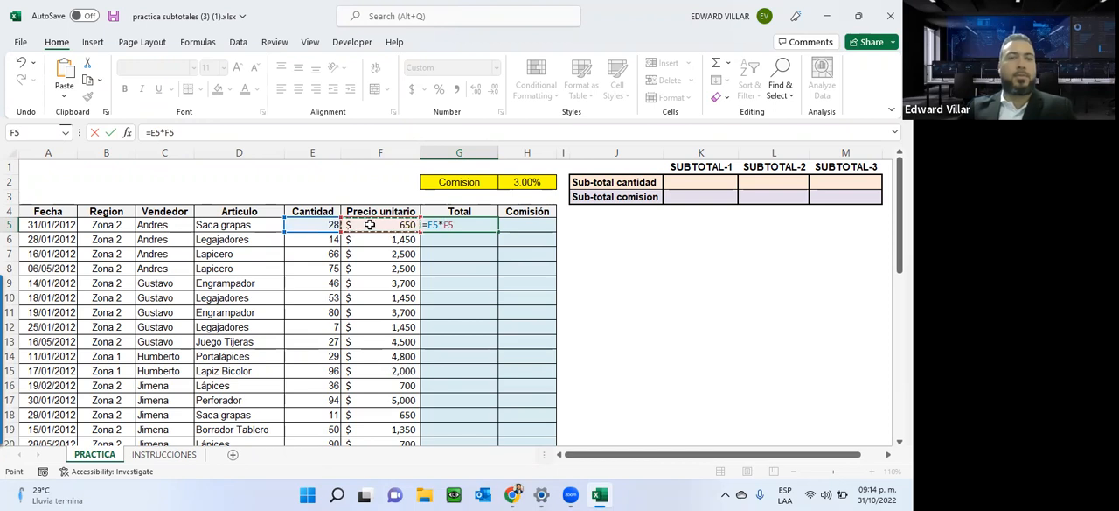
key(Return)
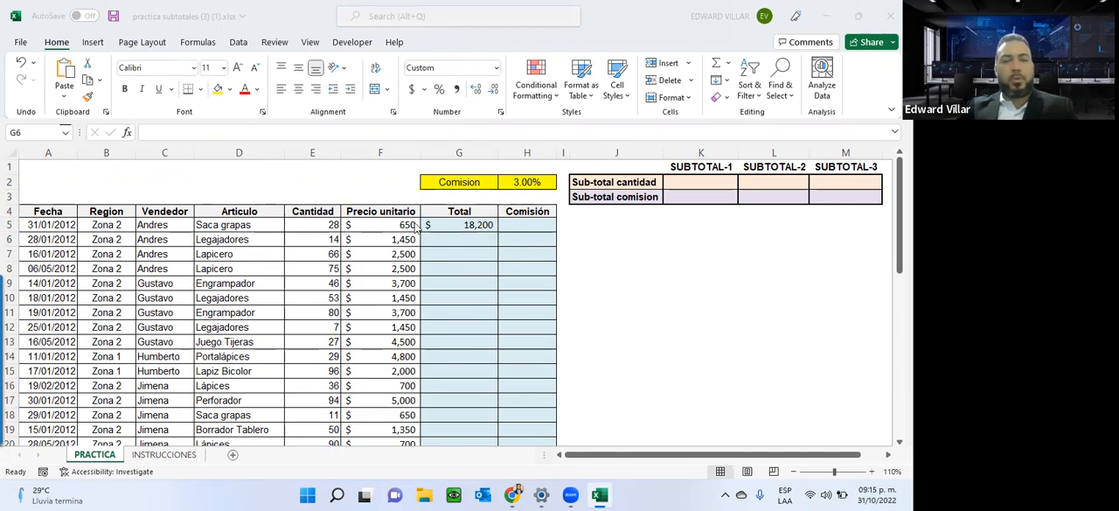
click(442, 239)
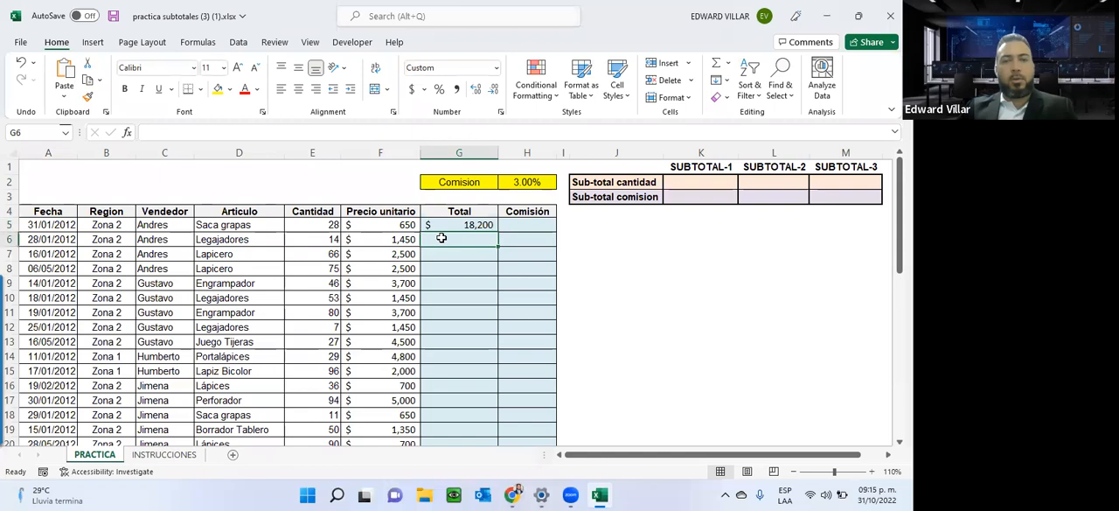
scroll(445, 329, down, 4)
scroll(445, 329, down, 9)
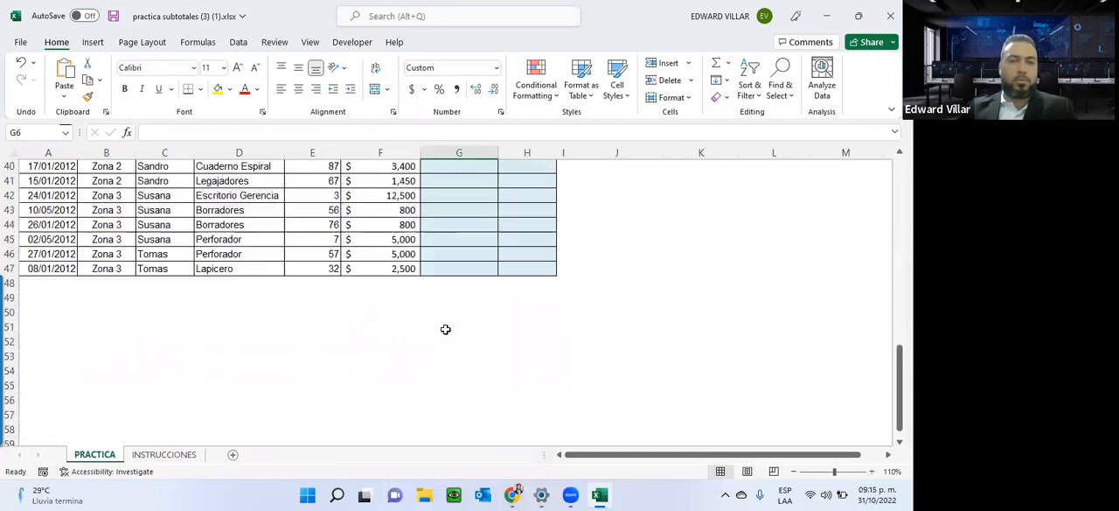
scroll(444, 329, up, 13)
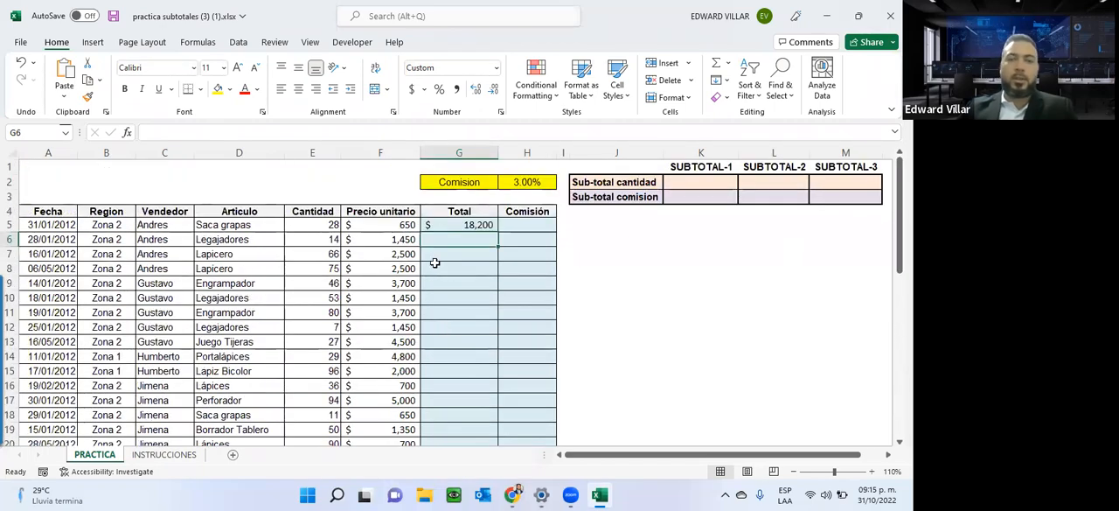
text(=)
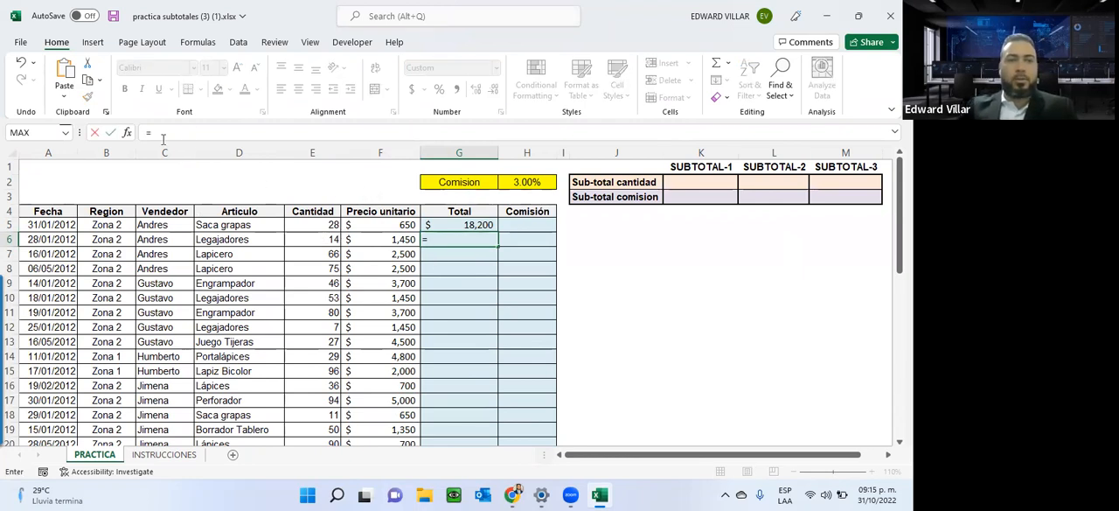
key(BackSpace)
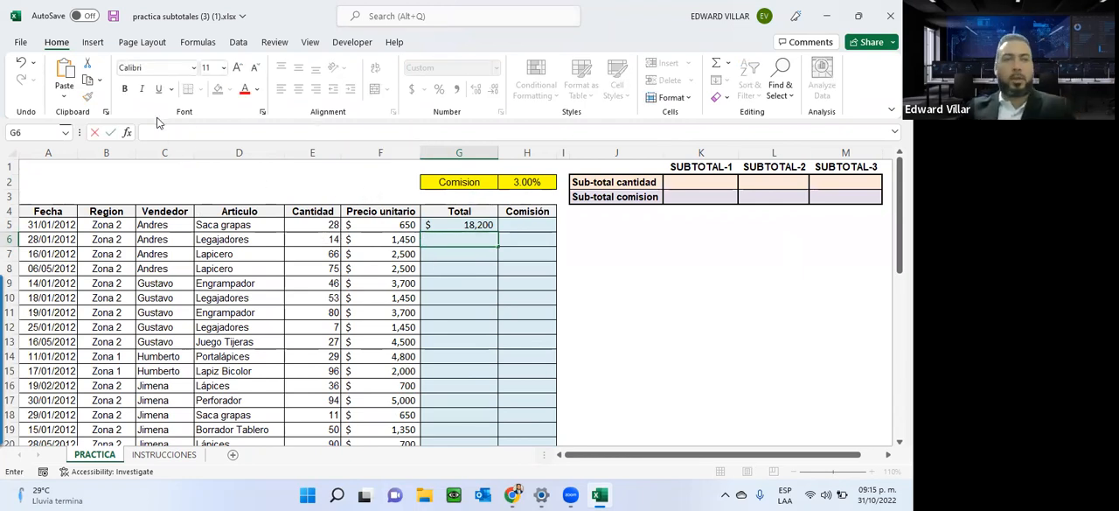
click(127, 133)
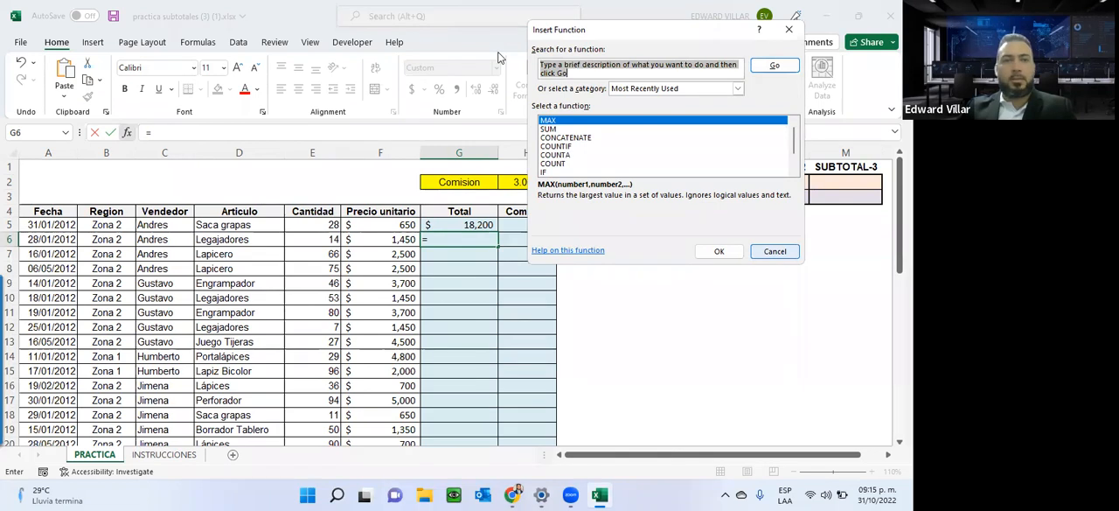
key(Escape)
Make Spanish [español] the preferred Office display language in the Excel options and apply the change.
click(20, 42)
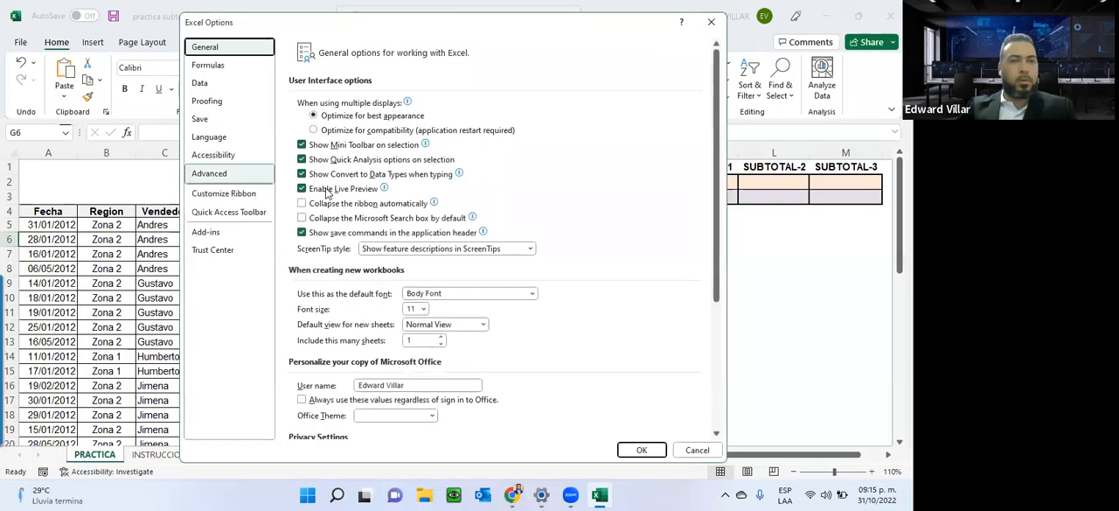
click(208, 136)
click(359, 136)
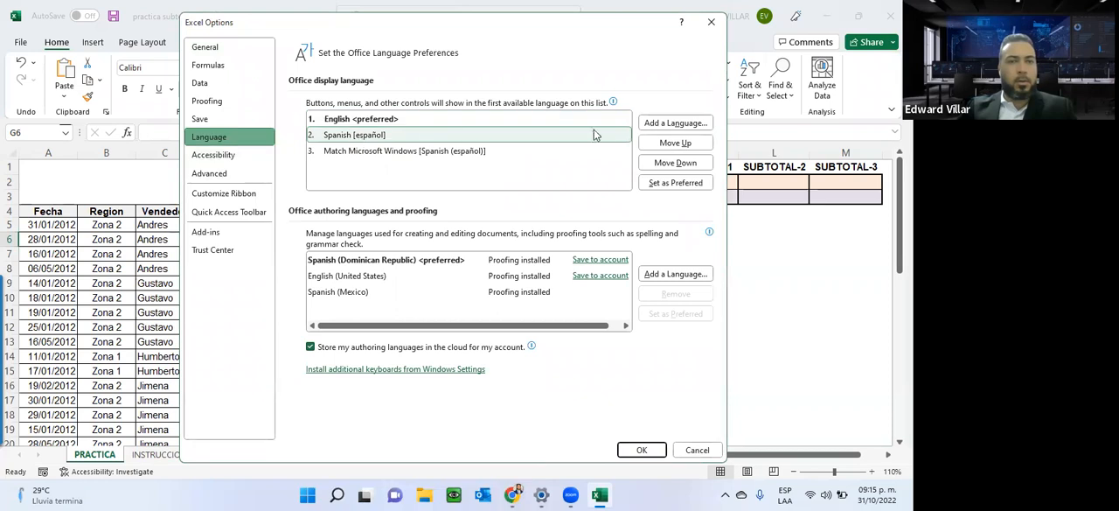
click(675, 142)
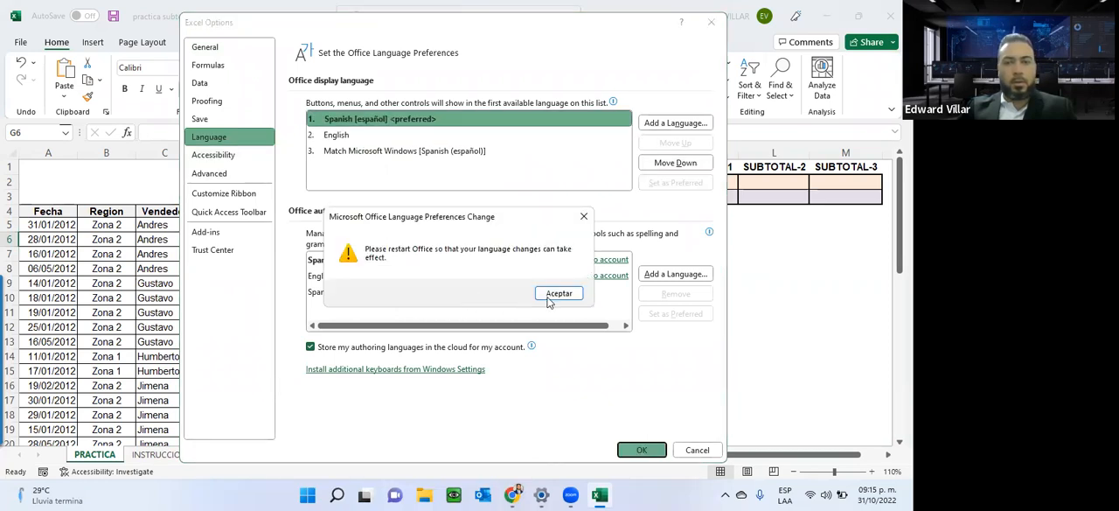
click(551, 300)
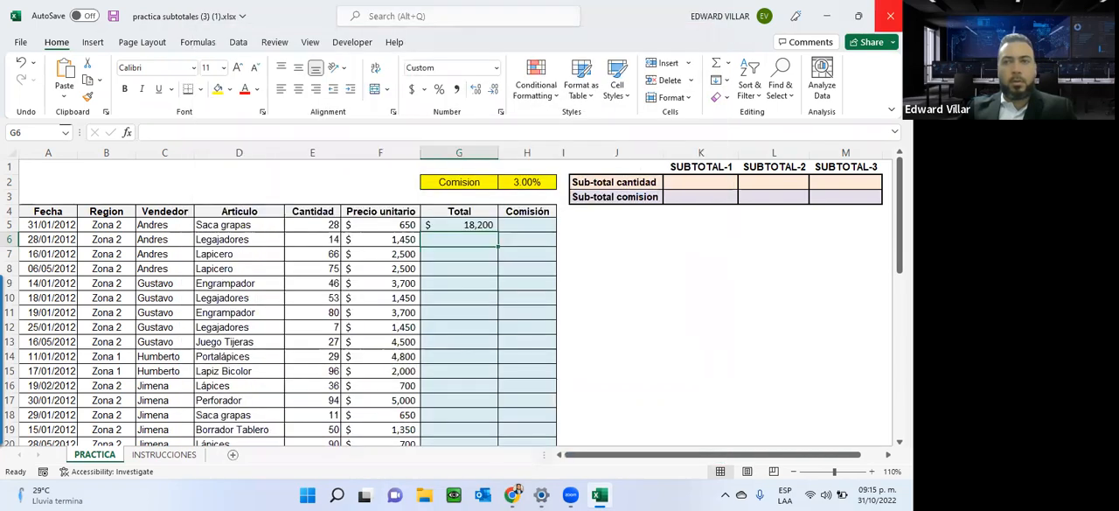
Restart Excel without saving the workbook, reopen practica subtotales (3) (1).xlsx and return to the start of the PRACTICA table.
click(890, 15)
click(447, 259)
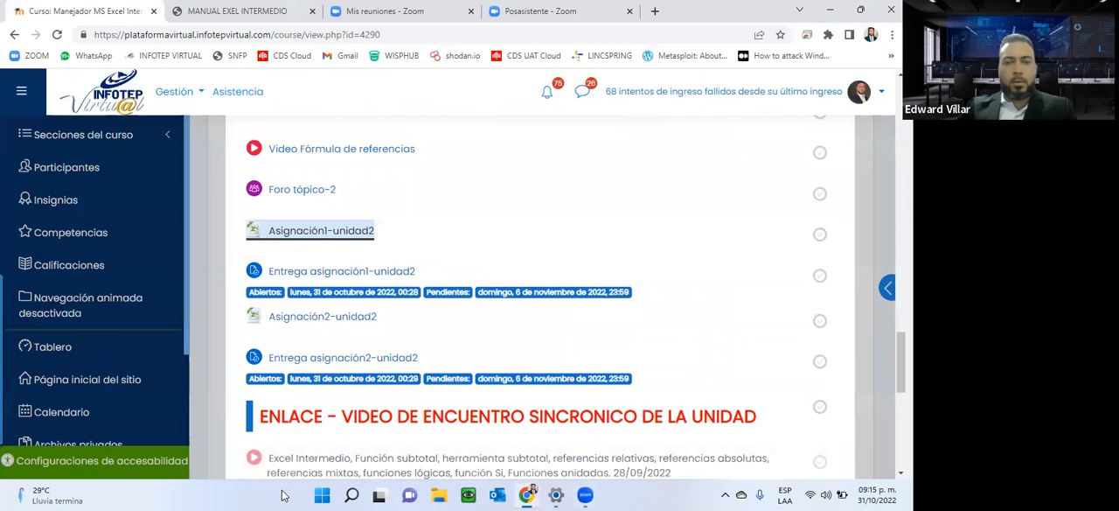
click(321, 494)
click(417, 152)
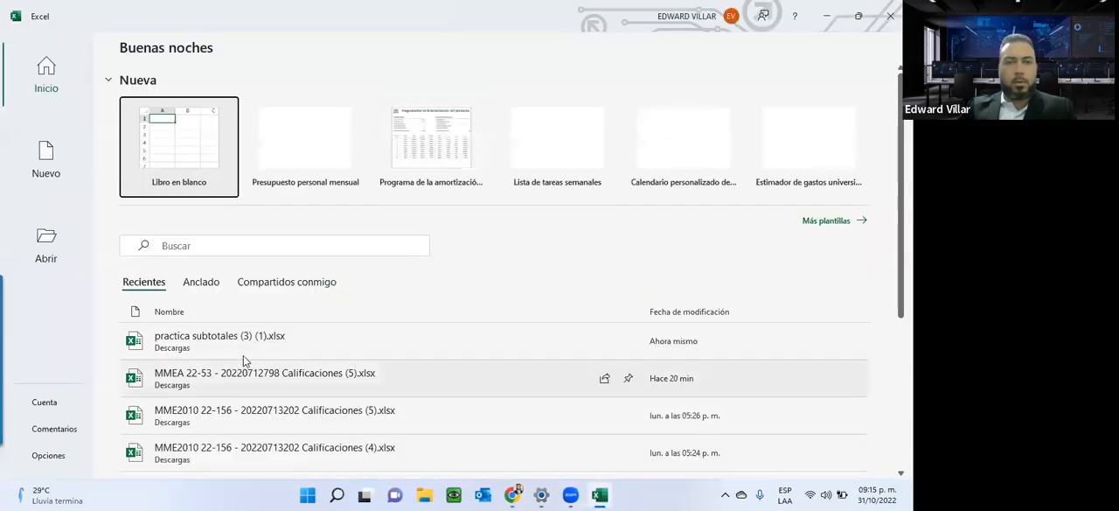
click(247, 349)
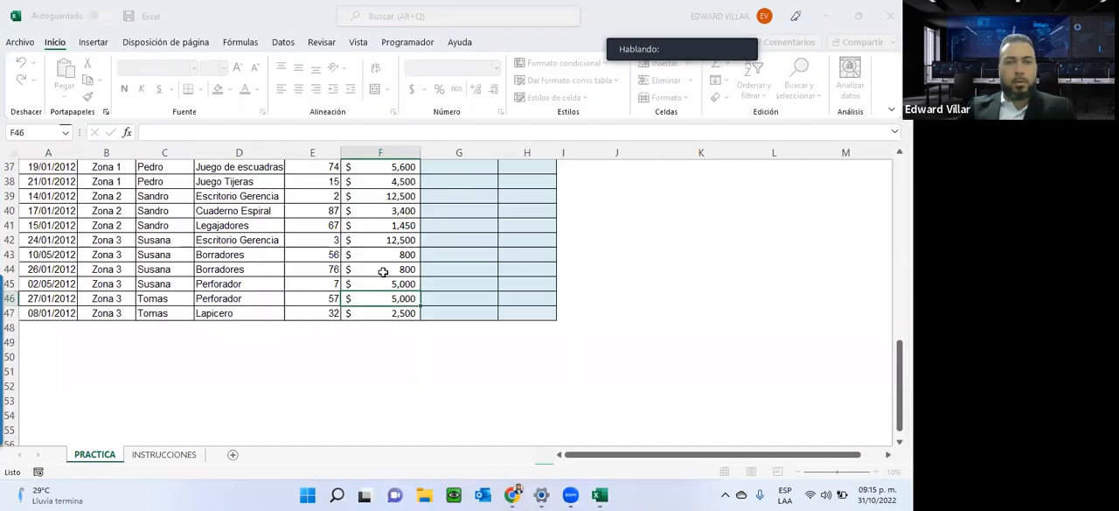
scroll(383, 272, up, 12)
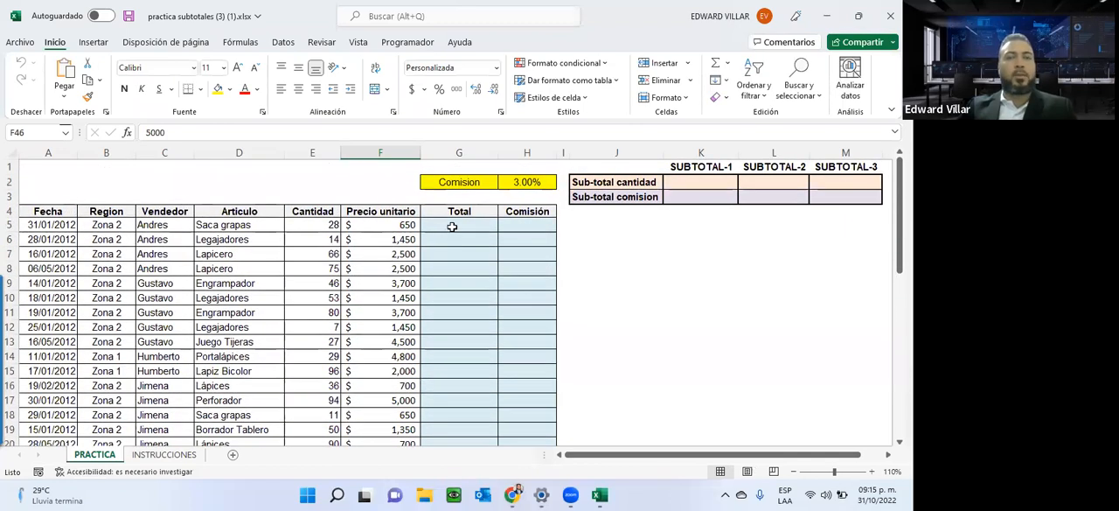
Search the function library for "producto" and insert the PRODUCTO function in cell G5.
click(452, 227)
click(127, 132)
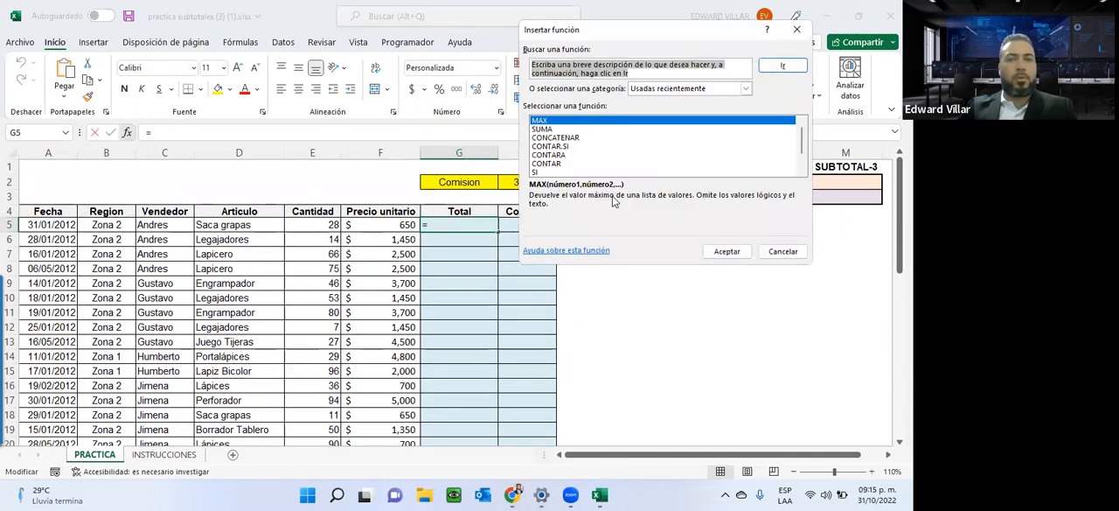
scroll(560, 141, down, 1)
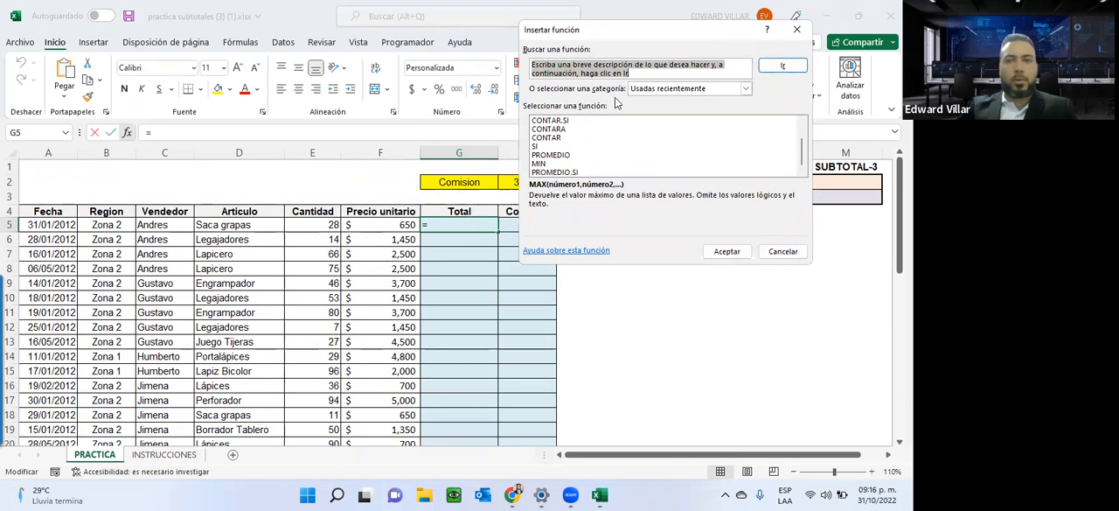
text(producto)
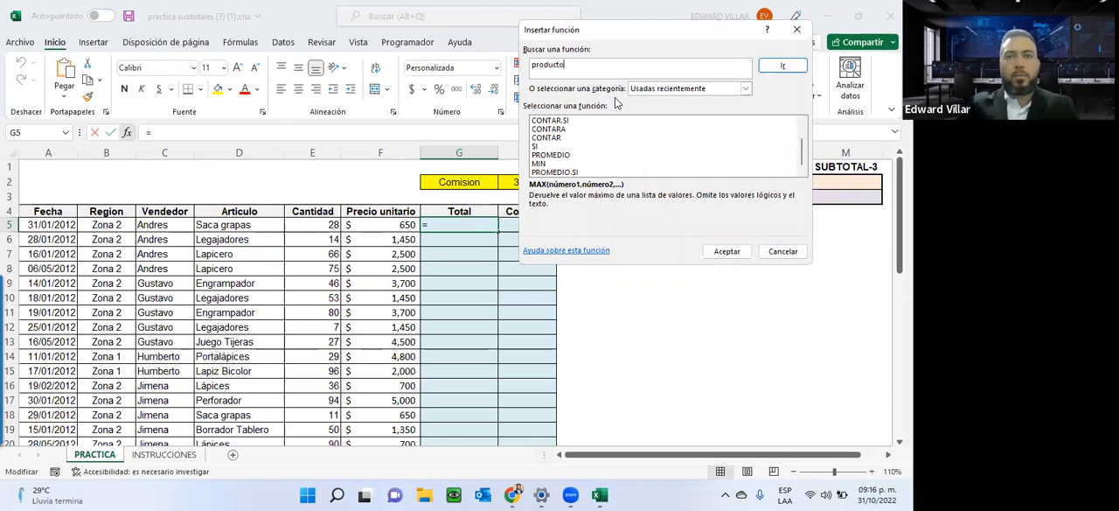
click(801, 67)
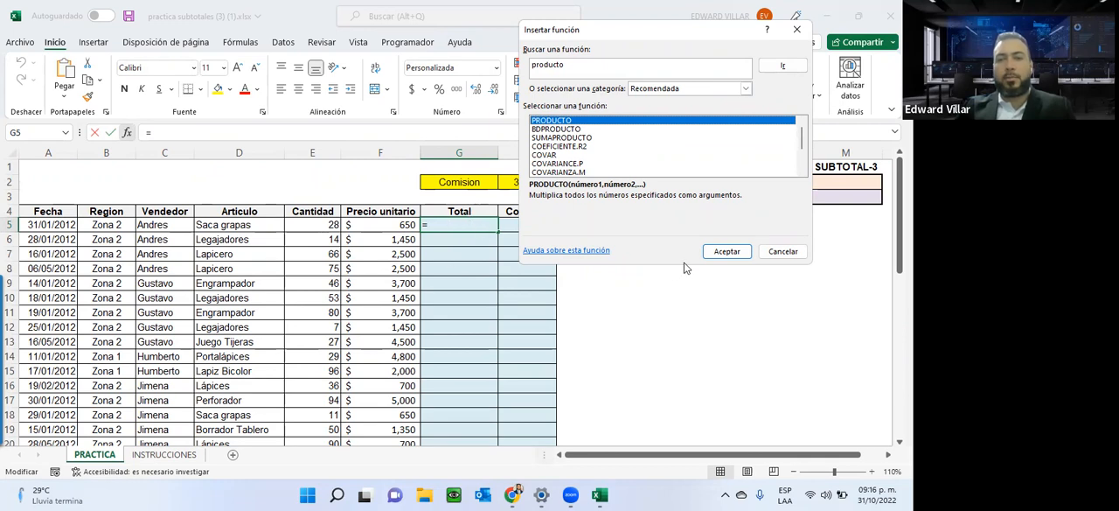
click(726, 251)
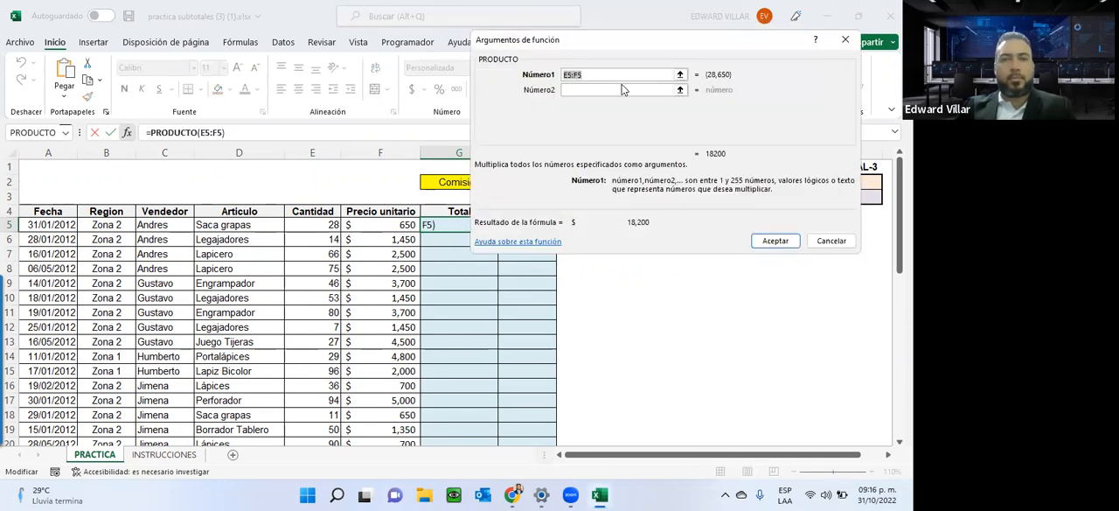
Set the PRODUCTO arguments to E5 and F5, accept the formula and fill it down through G9.
click(328, 224)
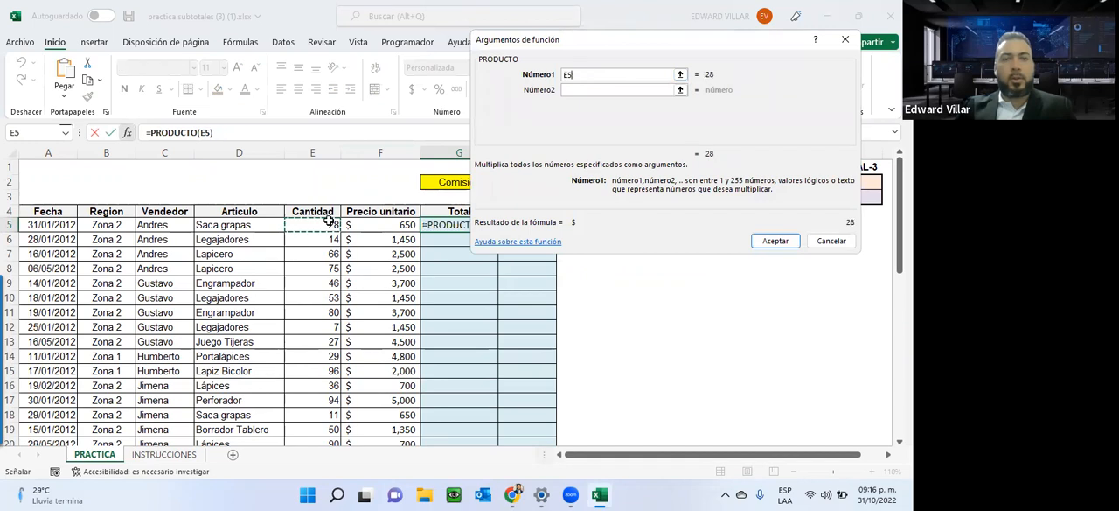
click(589, 84)
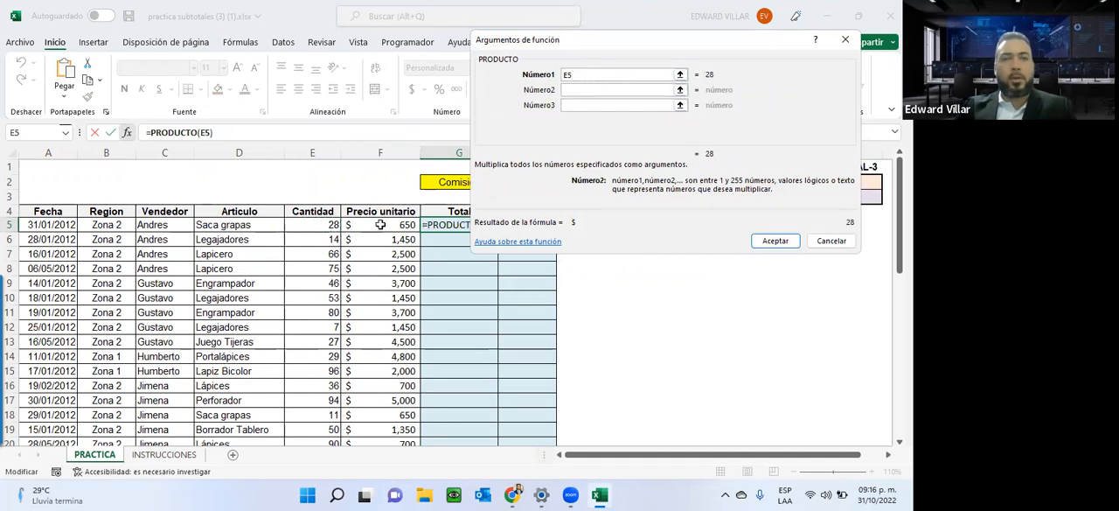
click(381, 225)
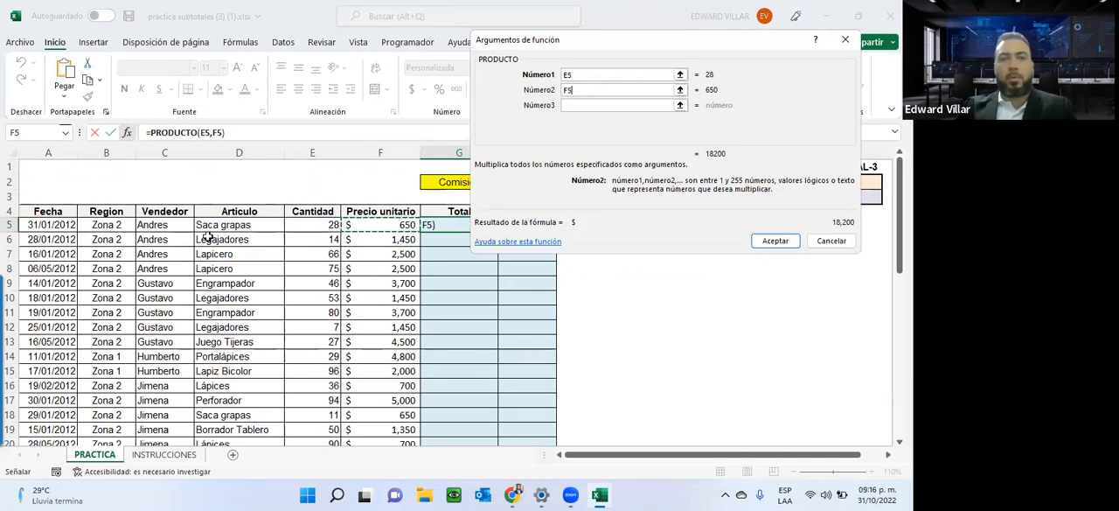
click(783, 241)
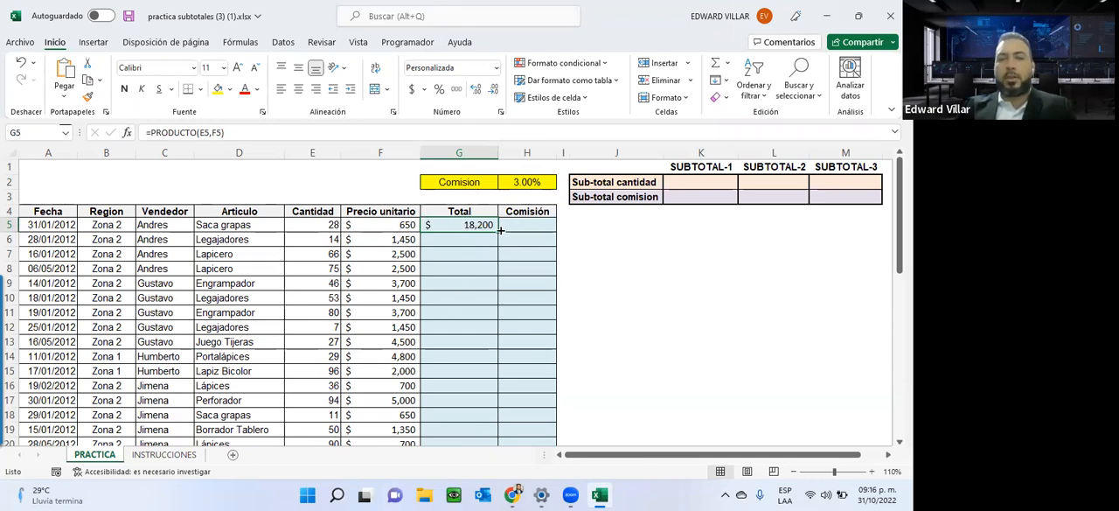
drag(498, 230, 496, 291)
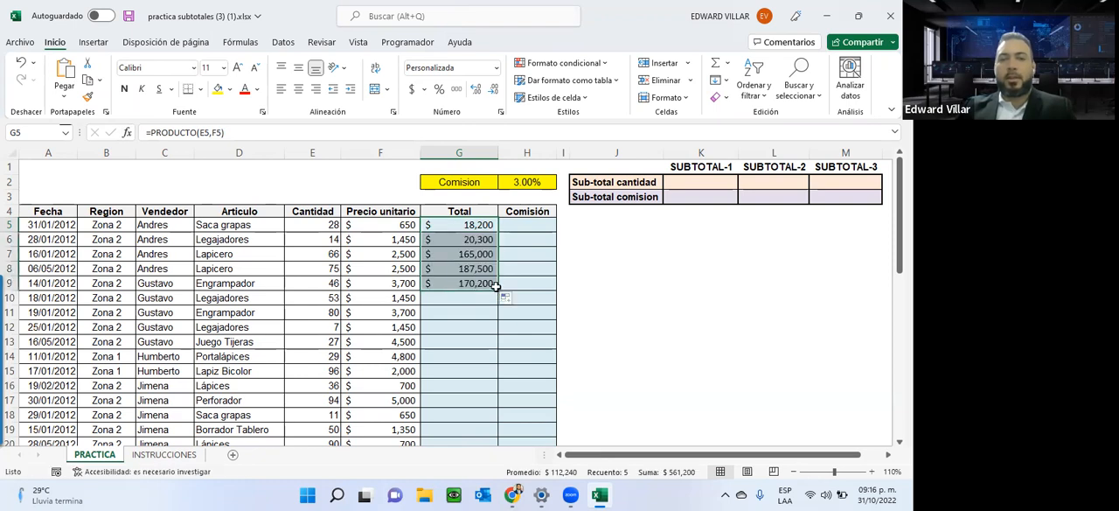
Inspect the cell references of the copied PRODUCTO formulas in G7, G8 and G9.
key(Up)
double_click(466, 253)
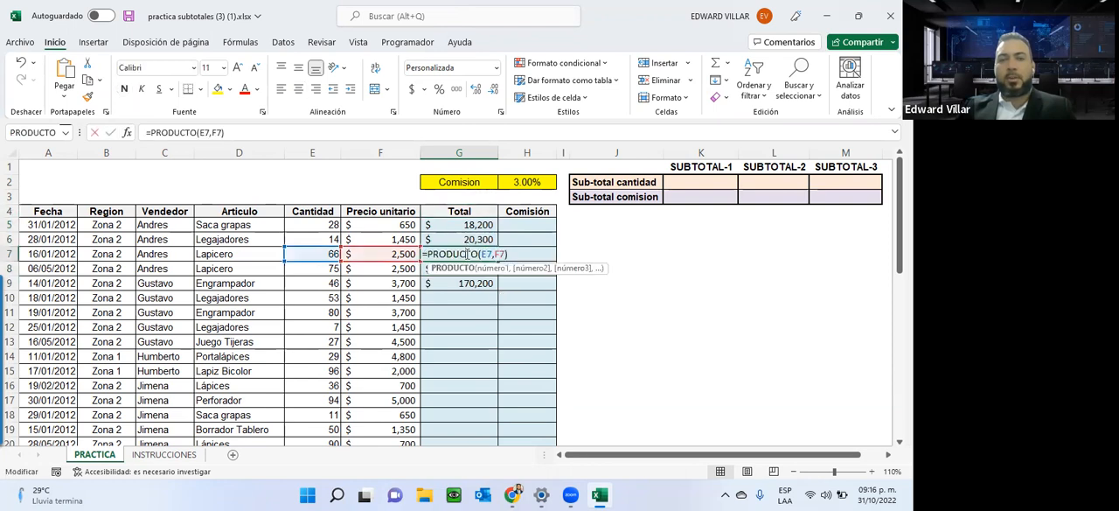
key(Return)
double_click(453, 271)
key(Escape)
double_click(445, 284)
key(Escape)
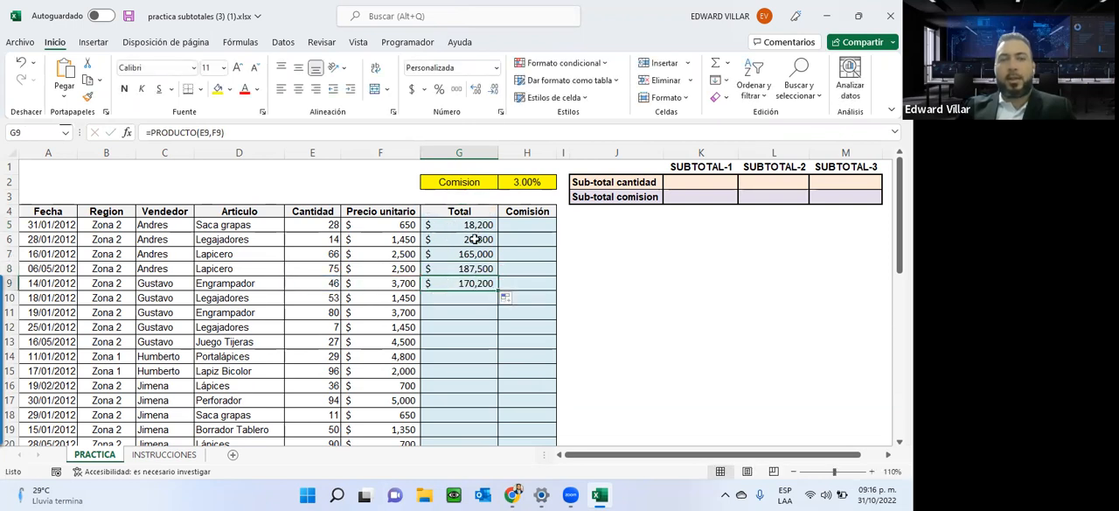
Highlight the quantity and unit price pairs in rows 6 to 8, and select the total in G8.
drag(318, 238, 385, 240)
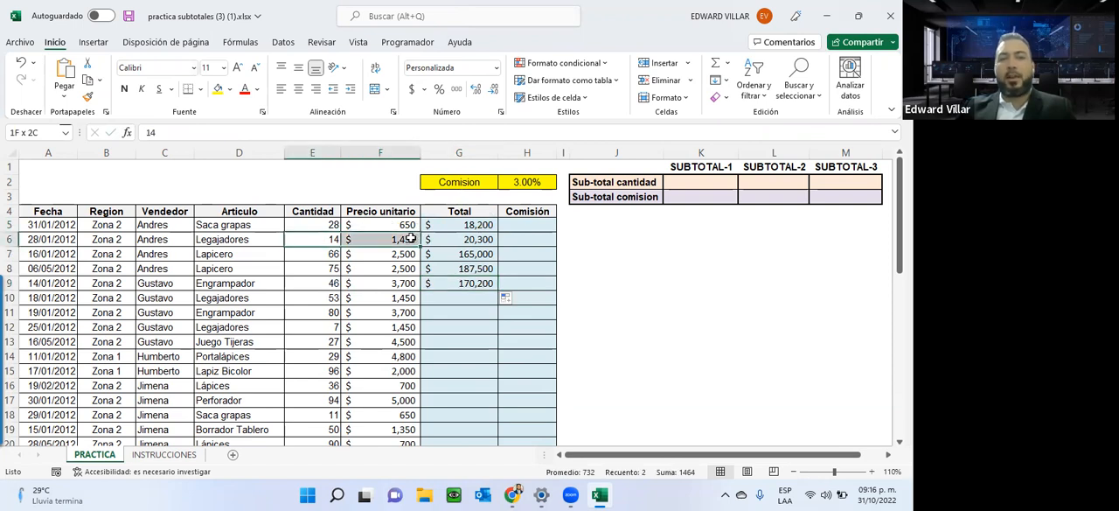
drag(297, 253, 402, 258)
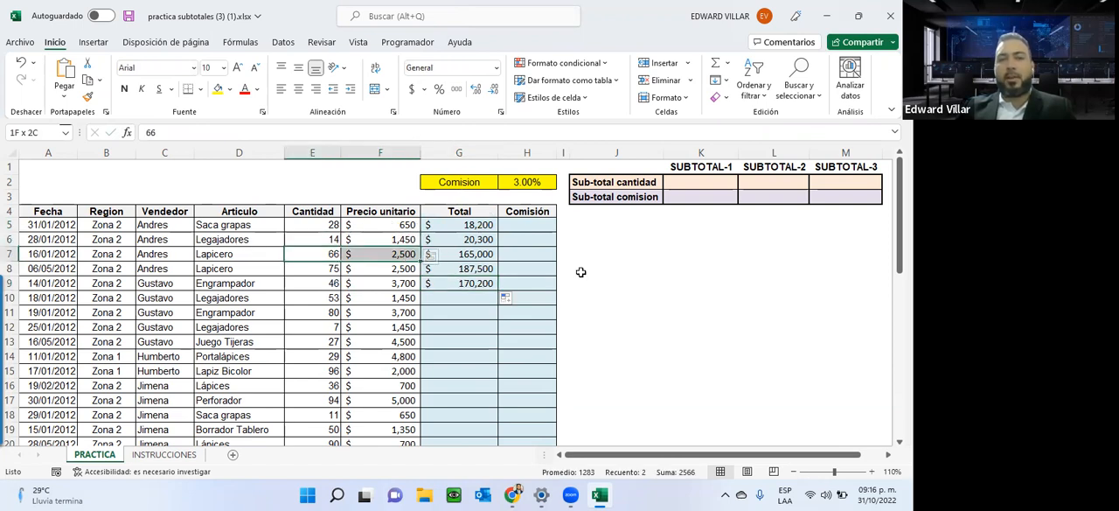
drag(312, 268, 361, 268)
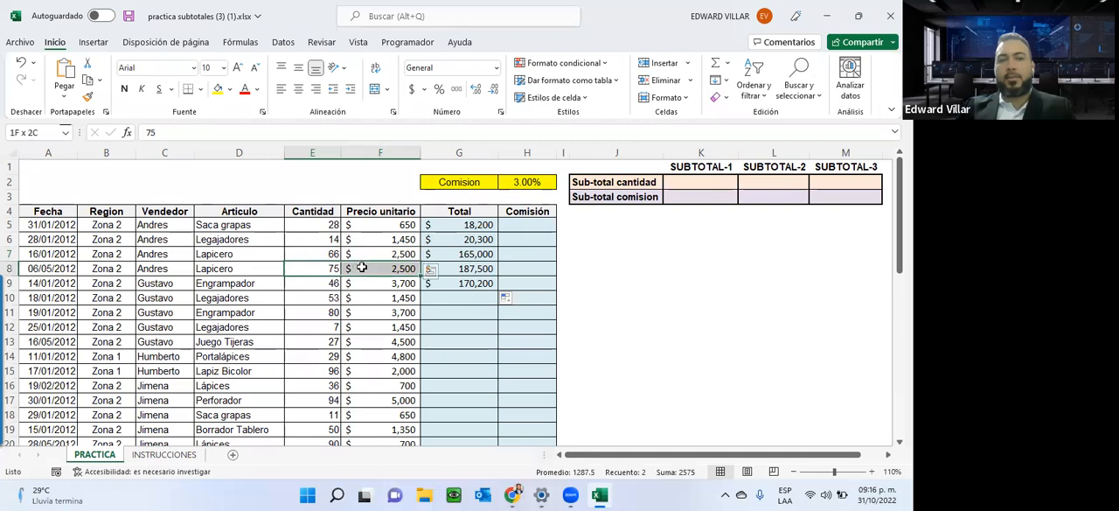
click(467, 268)
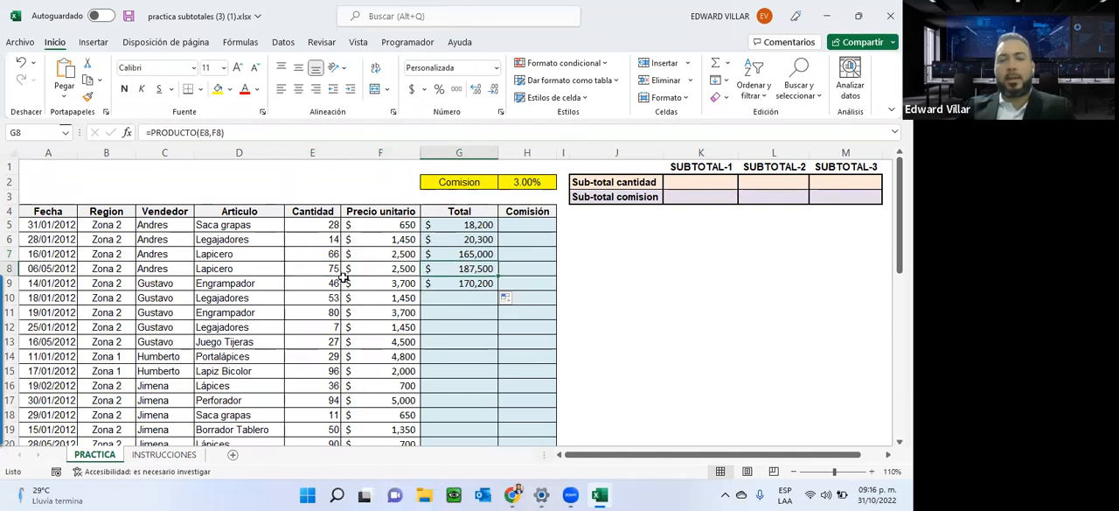
Highlight the quantity, unit price and total of the Engrampador sale in row 9.
drag(330, 282, 440, 283)
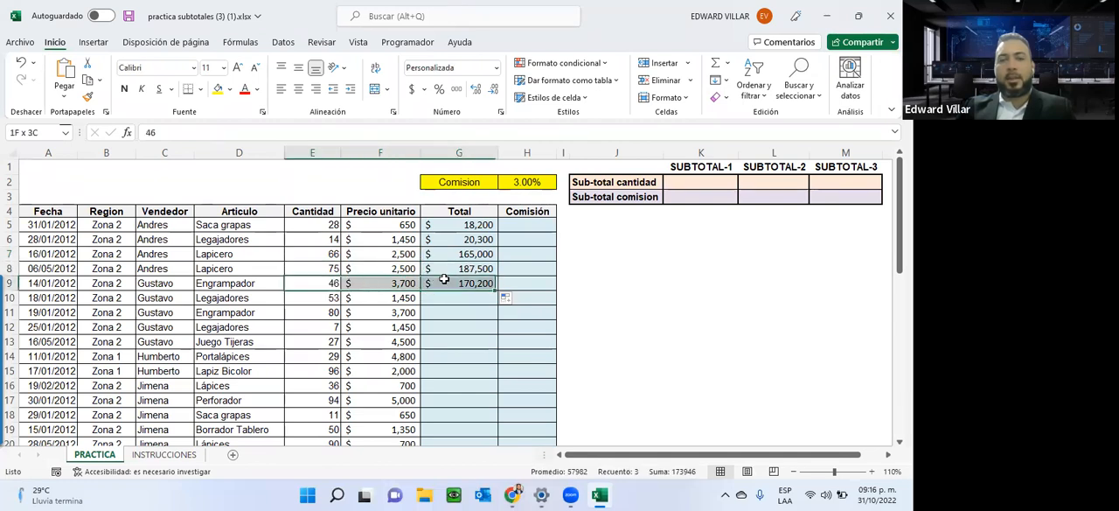
click(314, 282)
drag(315, 283, 450, 283)
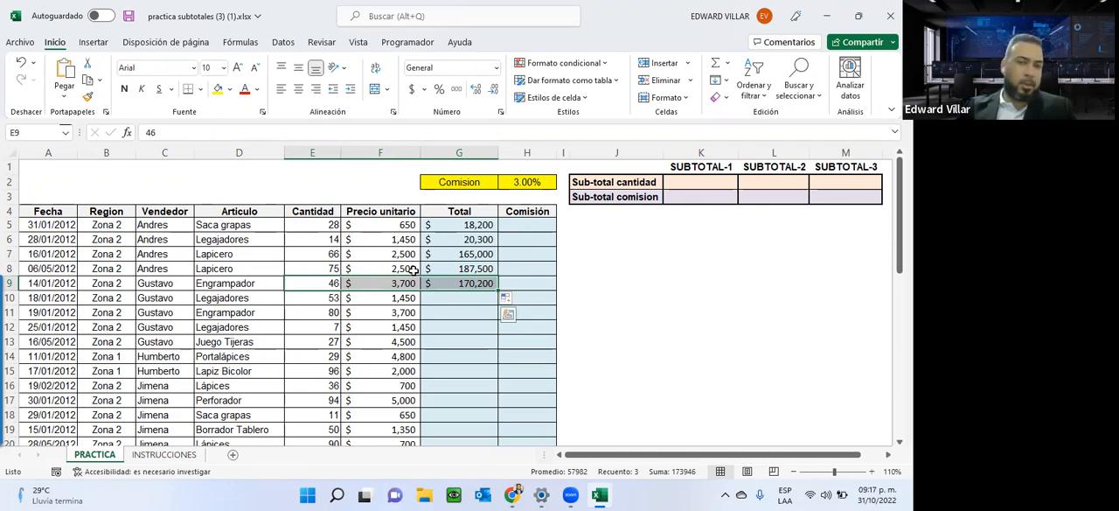
Fill the PRODUCTO formula from G9 down to the last row of the Total column, G47.
click(474, 287)
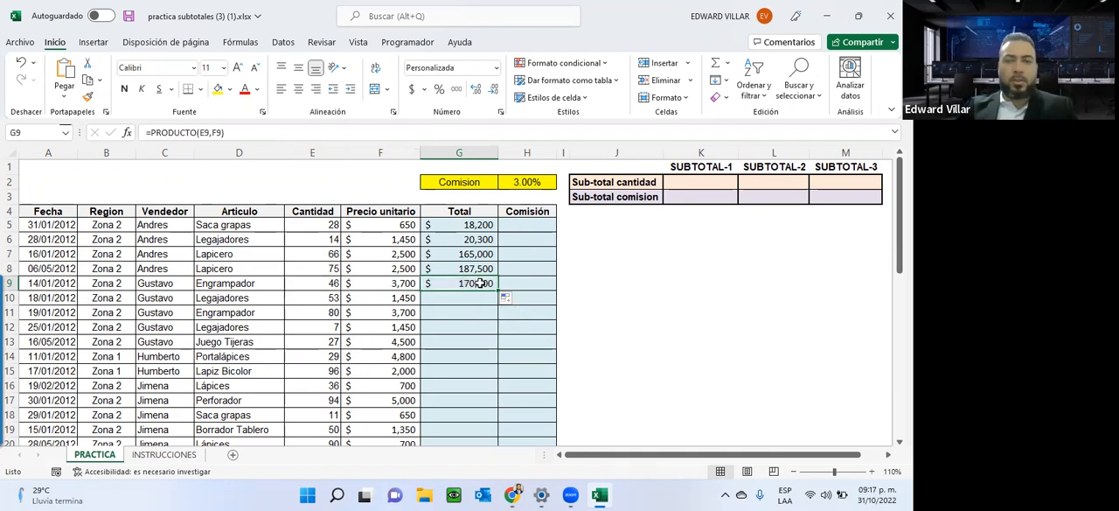
mouse_move(497, 291)
mouse_down()
mouse_move(490, 323)
mouse_move(490, 304)
mouse_up()
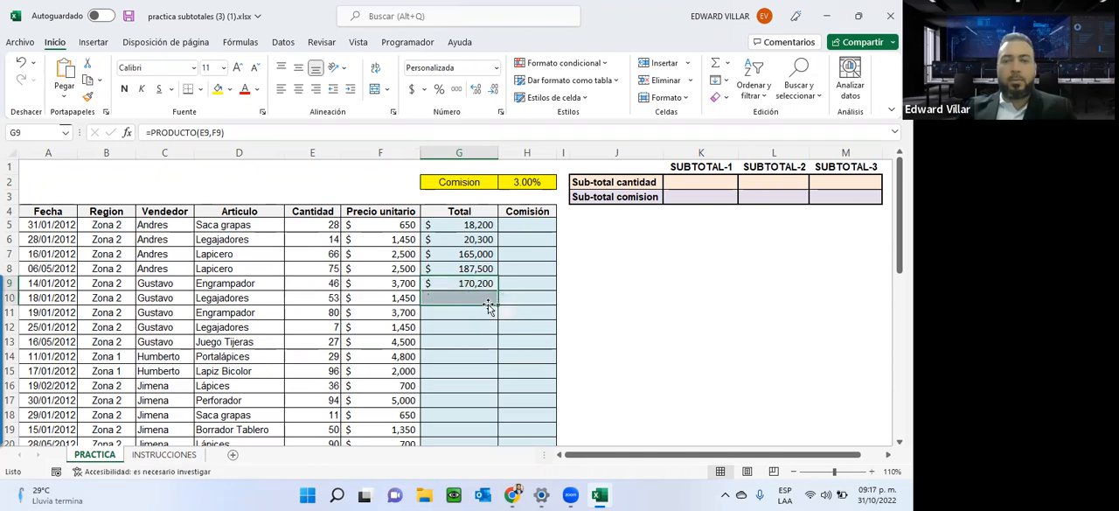
double_click(497, 302)
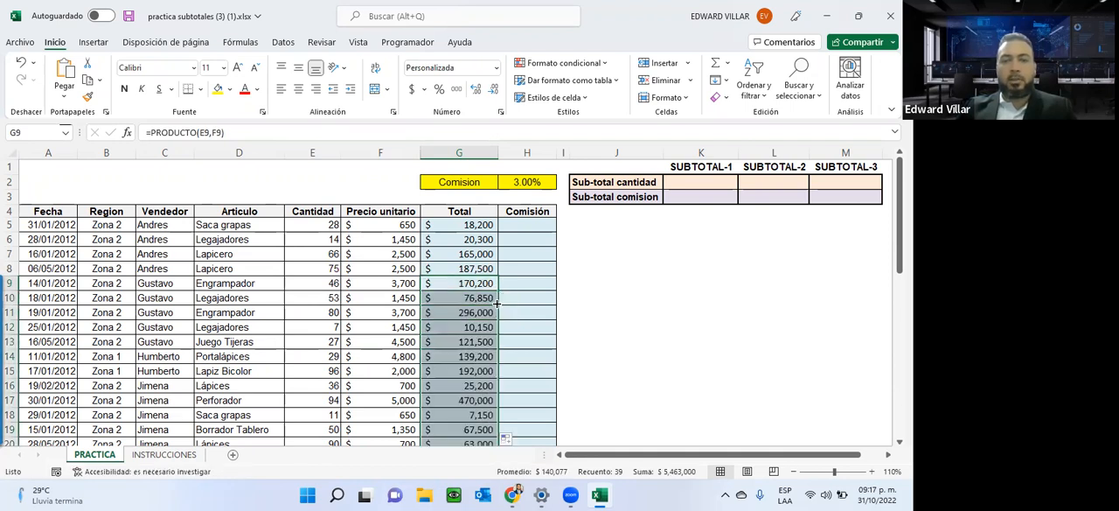
Inspect the cell references of the PRODUCTO formula in G47, the last row of the table.
scroll(497, 302, down, 12)
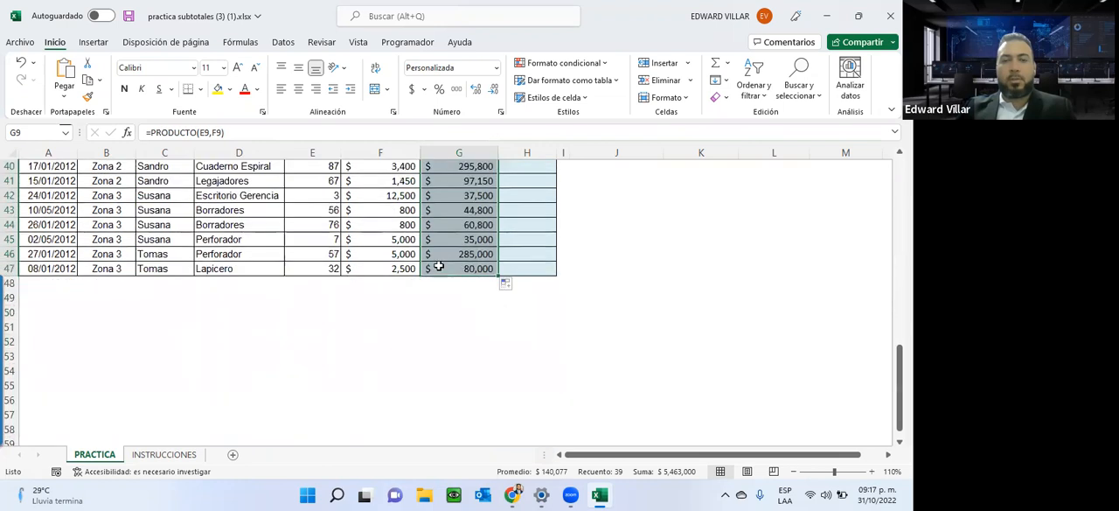
click(444, 270)
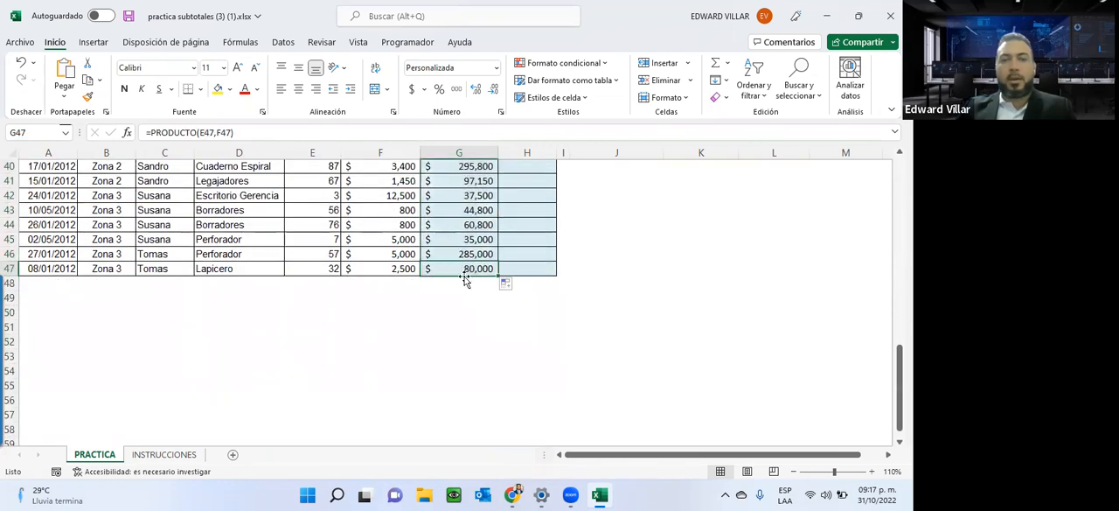
double_click(466, 269)
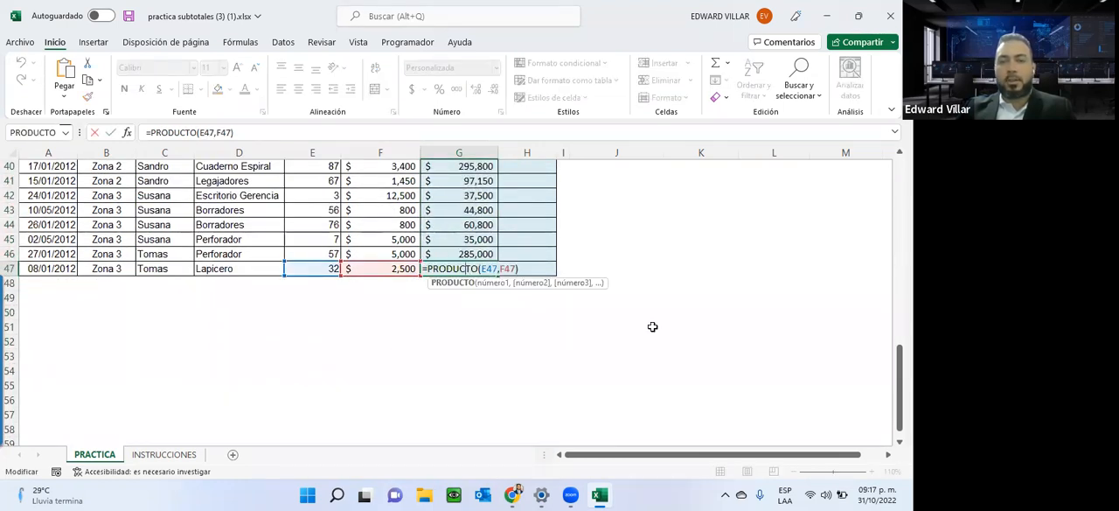
key(ctrl+Return)
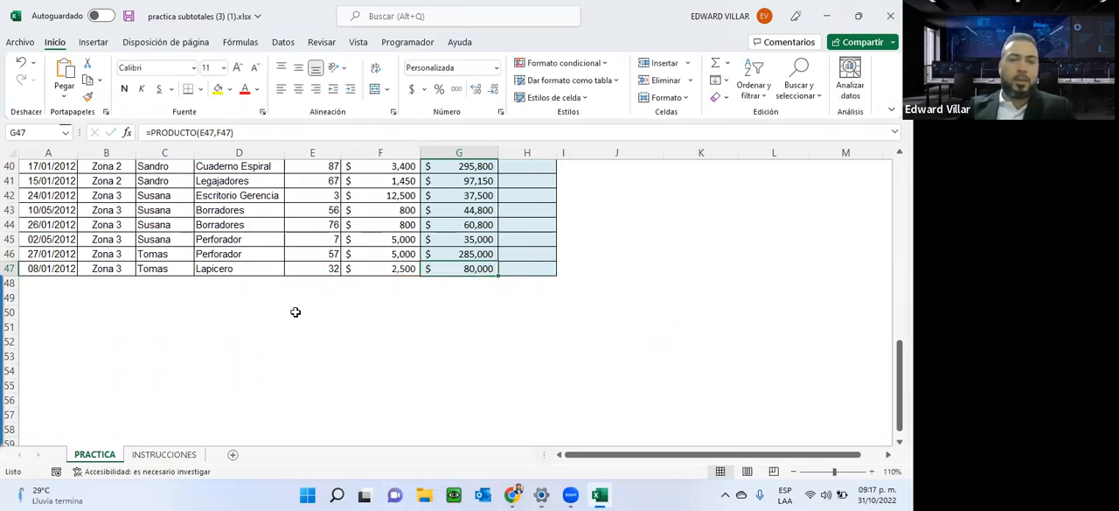
Review the commission task on the INSTRUCCIONES sheet and return to the PRACTICA sheet.
scroll(364, 310, up, 13)
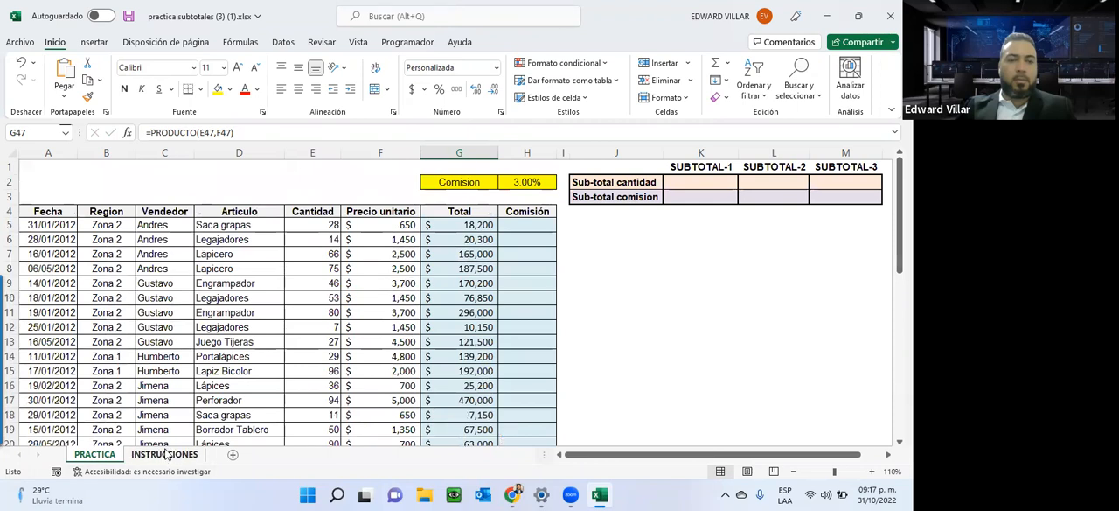
click(164, 454)
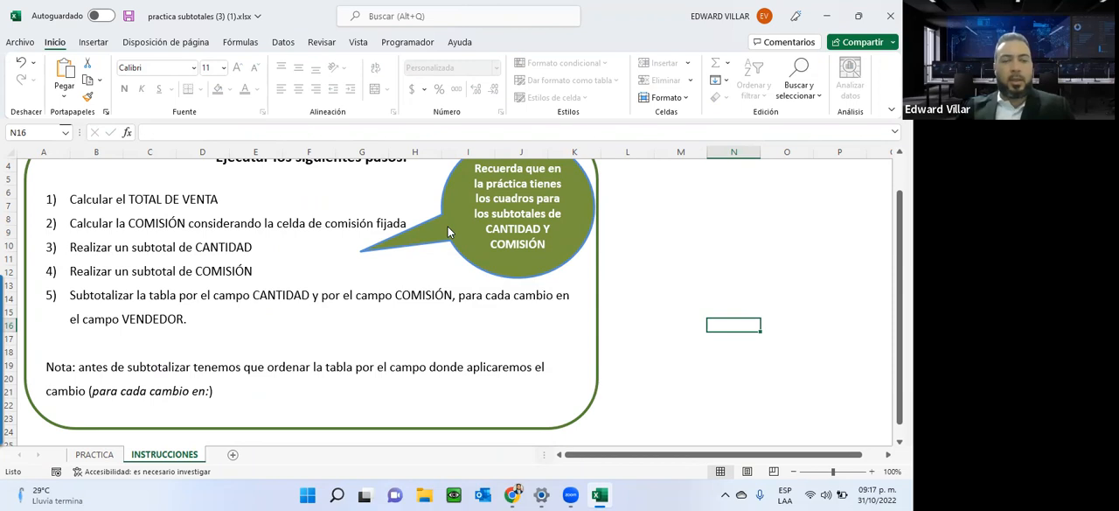
click(94, 454)
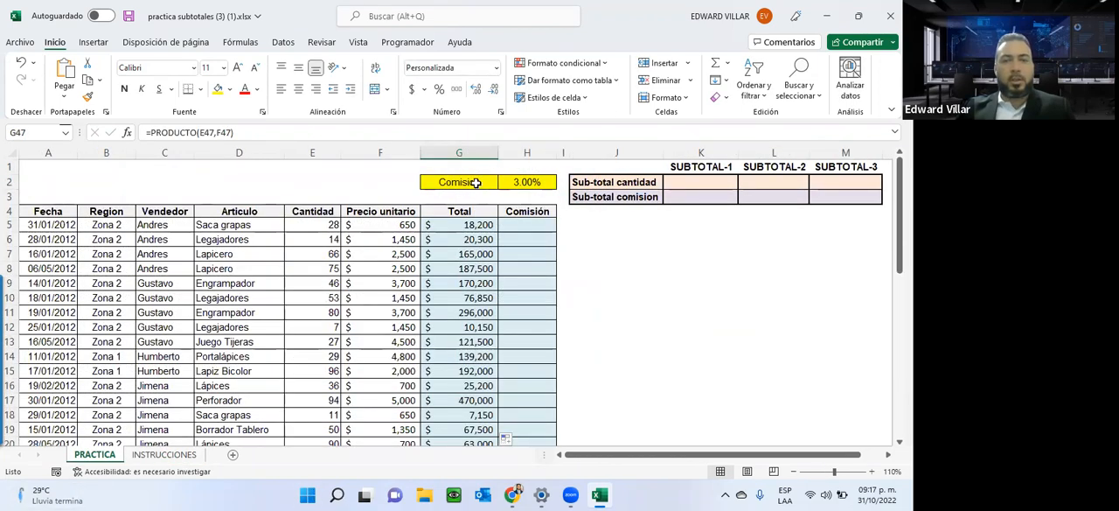
Highlight the commission rate in G2:H2 and calculate the first commission in H5 with the formula =G5*H2.
drag(474, 181, 524, 182)
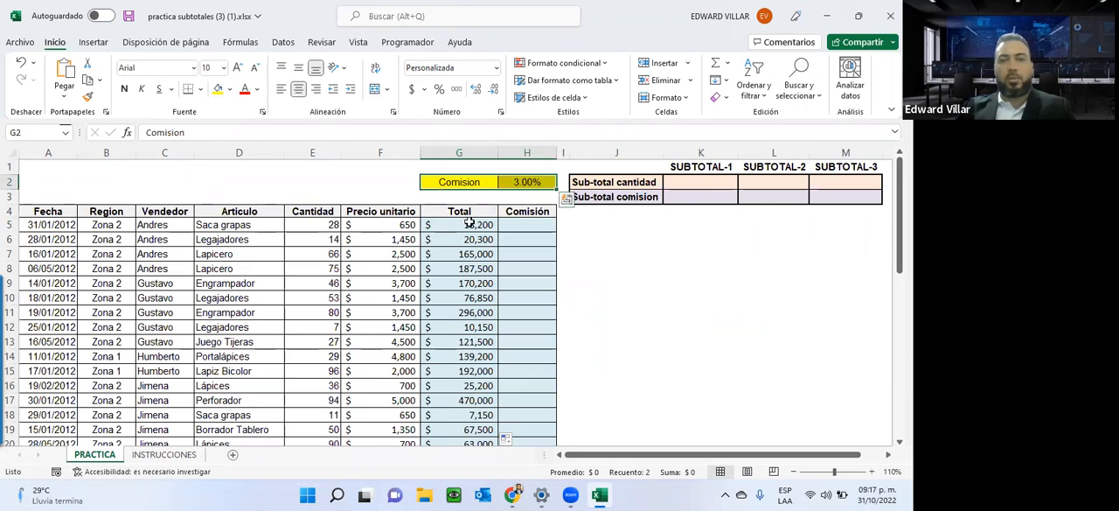
click(469, 223)
click(536, 224)
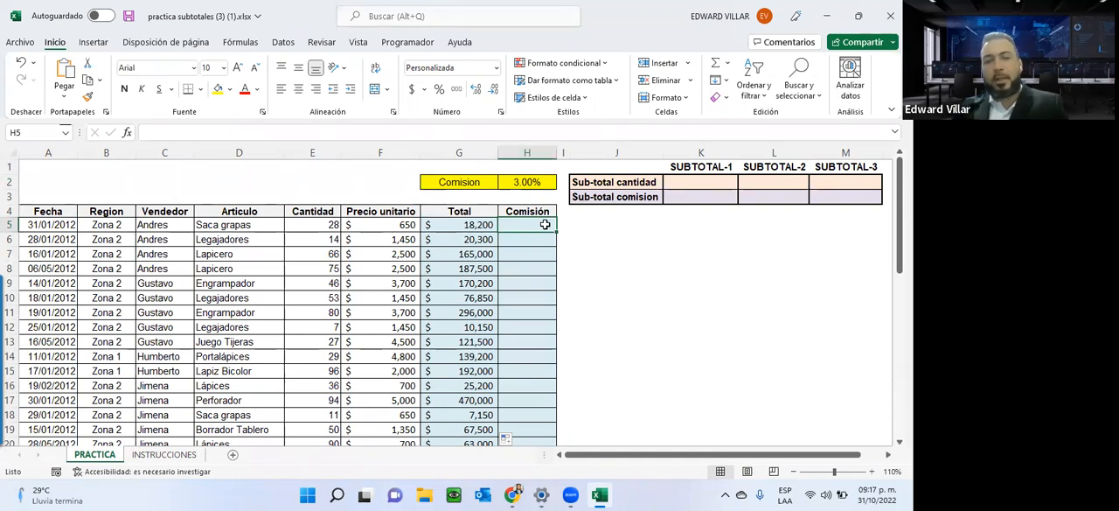
text(=)
click(477, 225)
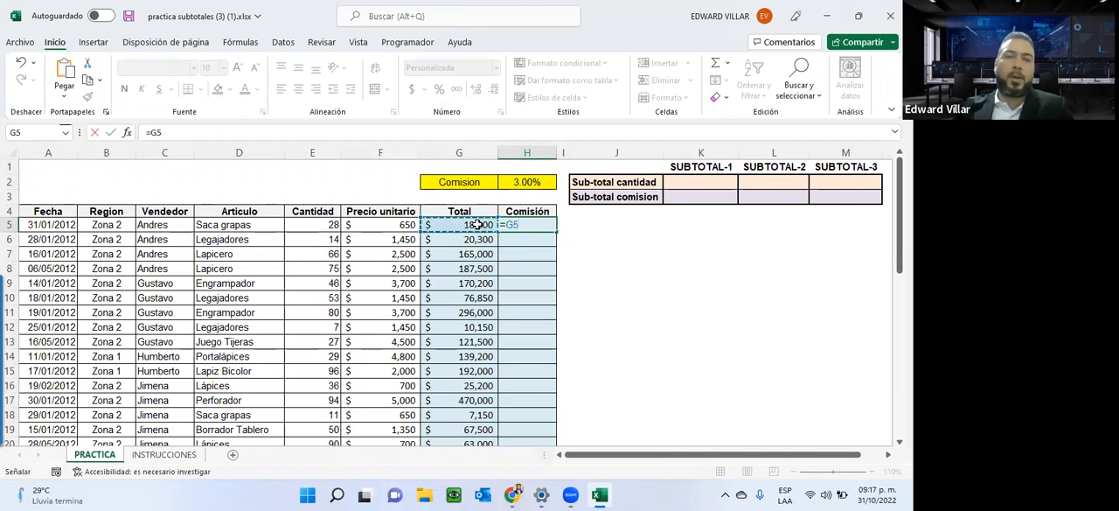
text(*)
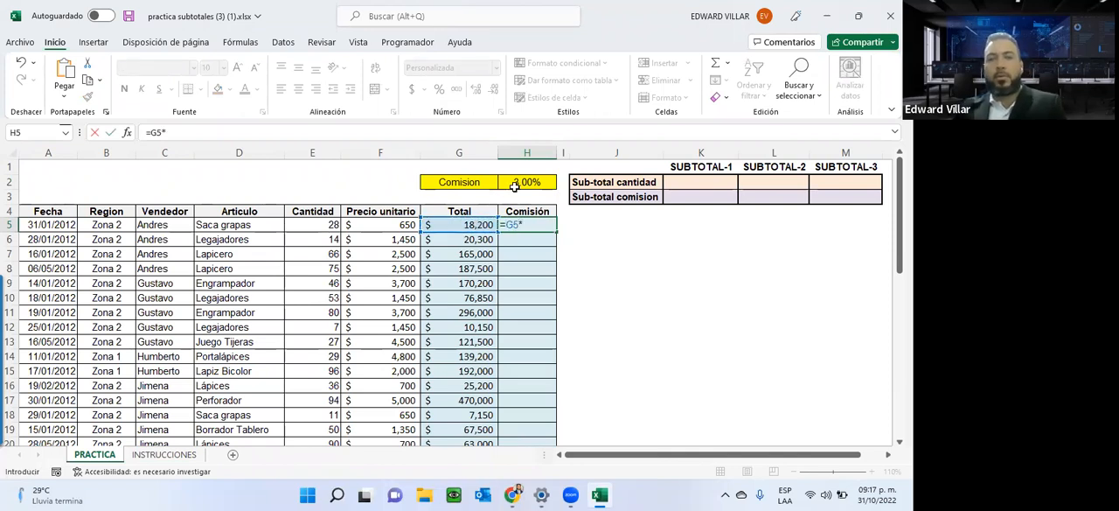
click(522, 181)
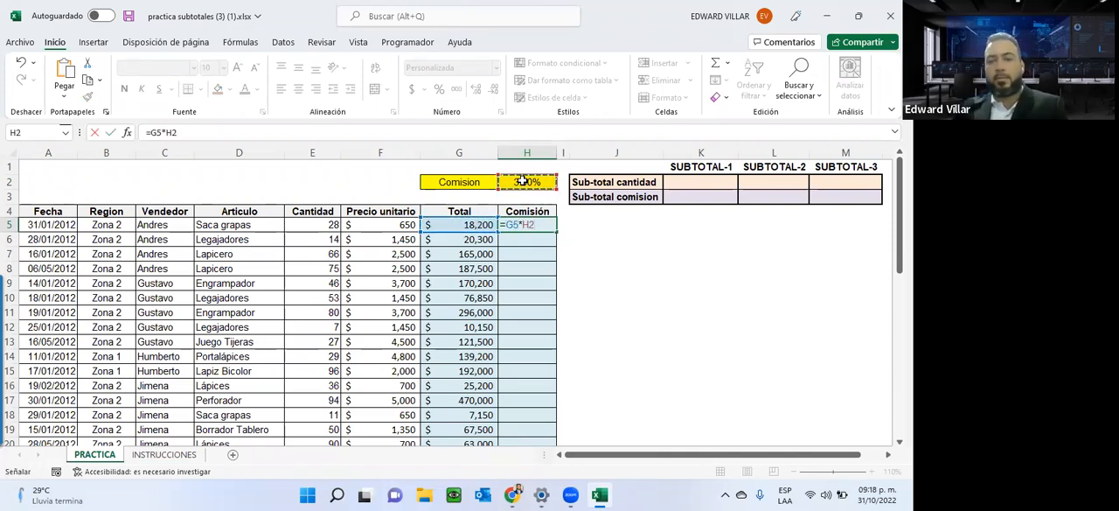
key(Return)
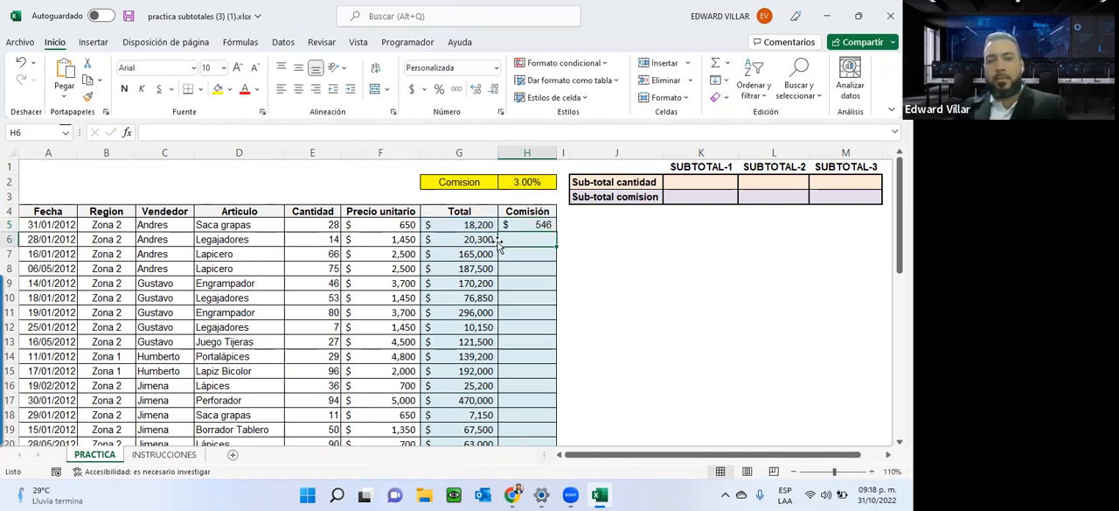
Calculate the commission in H6 with the percentage written directly in the formula, =G6*3%.
text(=)
click(456, 242)
text(*)
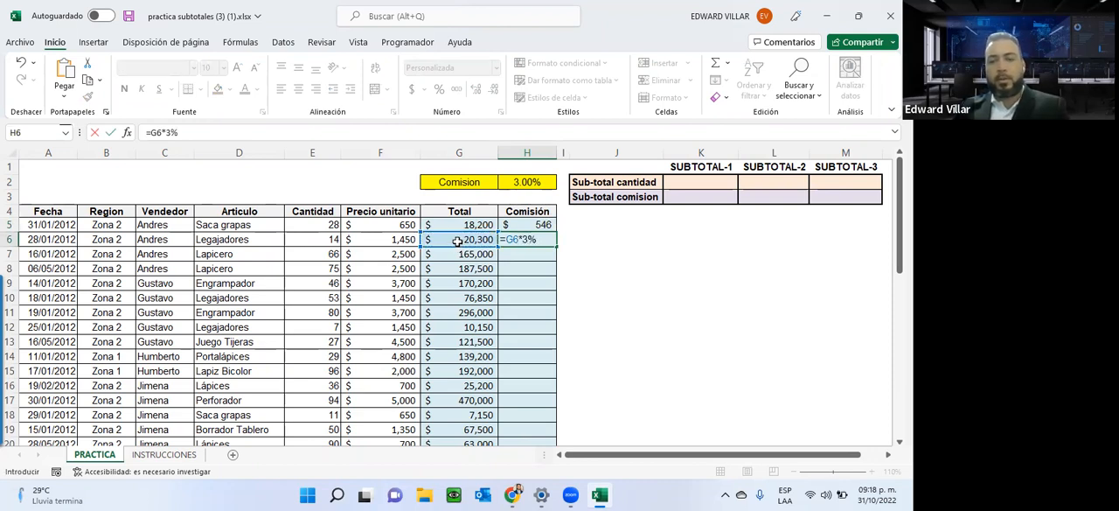
key(Return)
Compare the commission formula in H5, which references the rate cell, with the one in H6 that uses a fixed percentage.
click(516, 223)
double_click(521, 224)
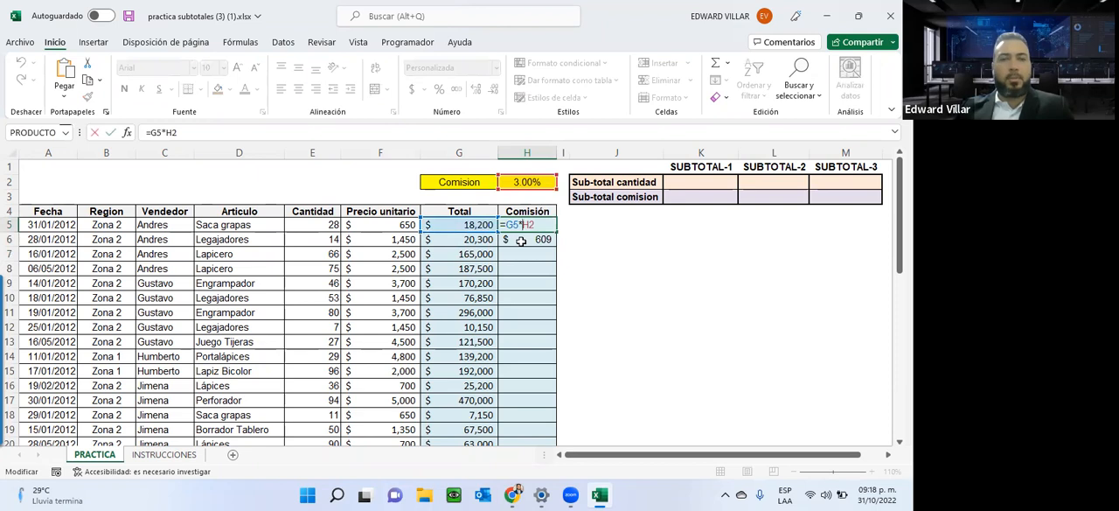
key(Return)
double_click(524, 240)
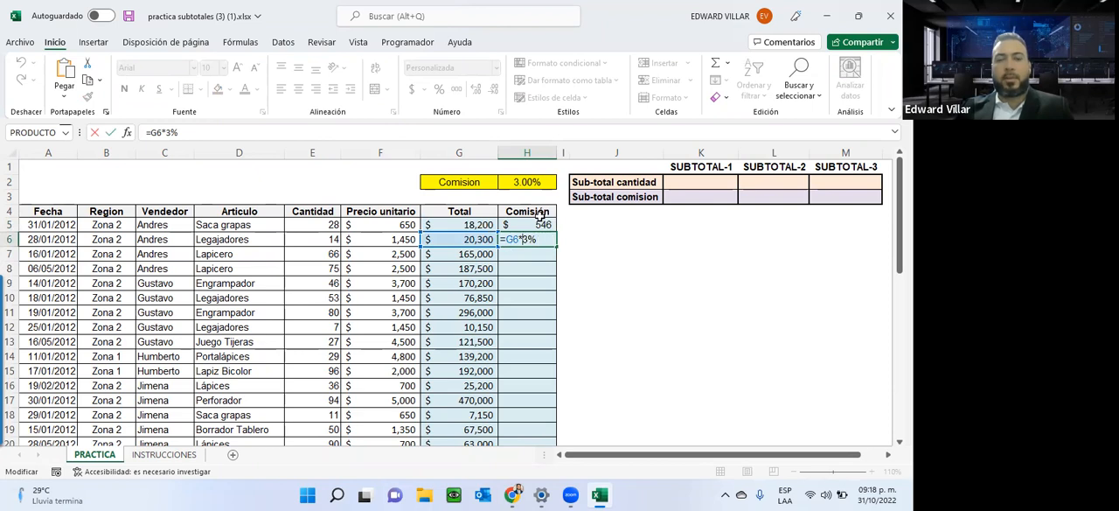
double_click(529, 225)
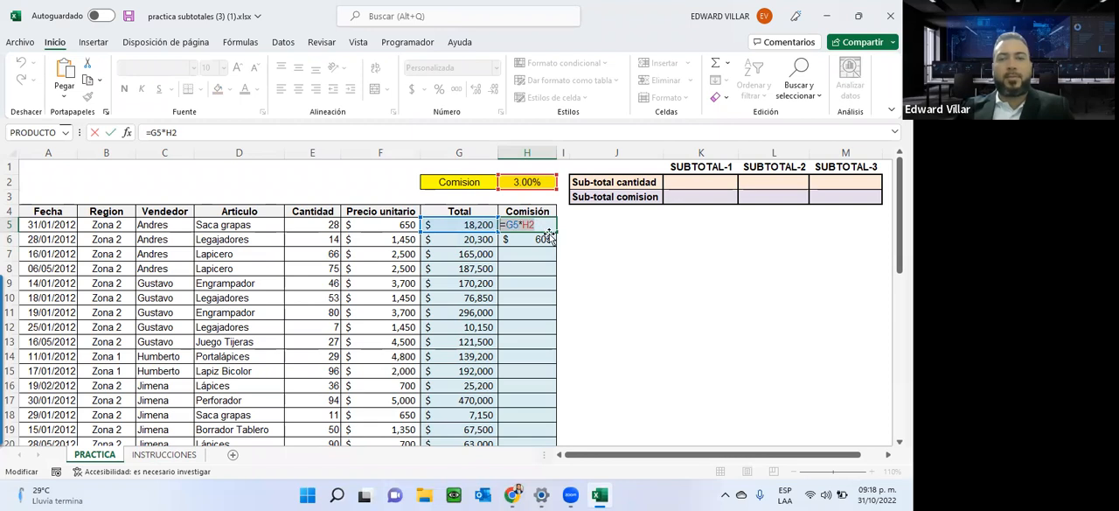
key(Escape)
double_click(528, 225)
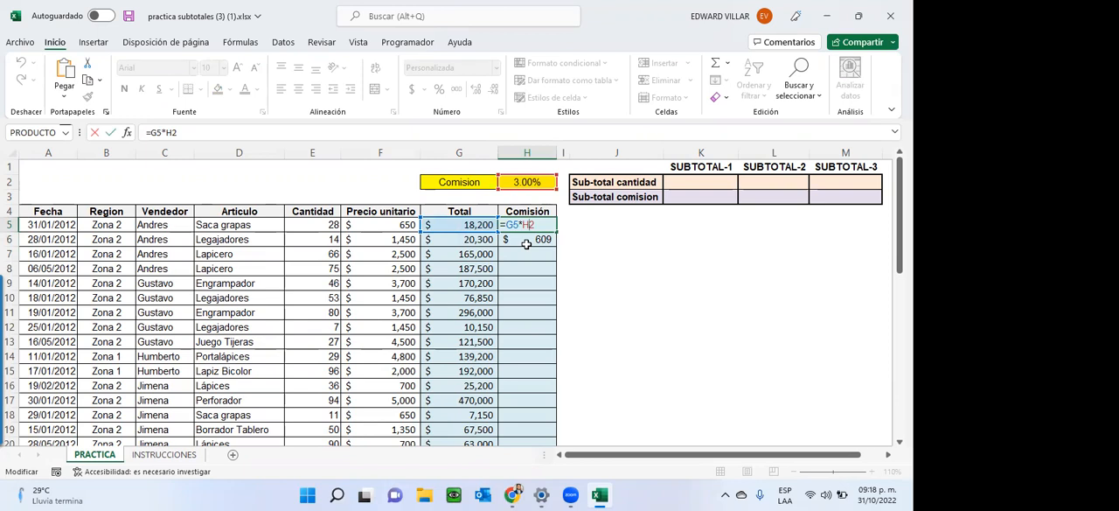
key(ctrl+Return)
Clear the trial commission formulas from H6 and H5.
click(527, 240)
key(Delete)
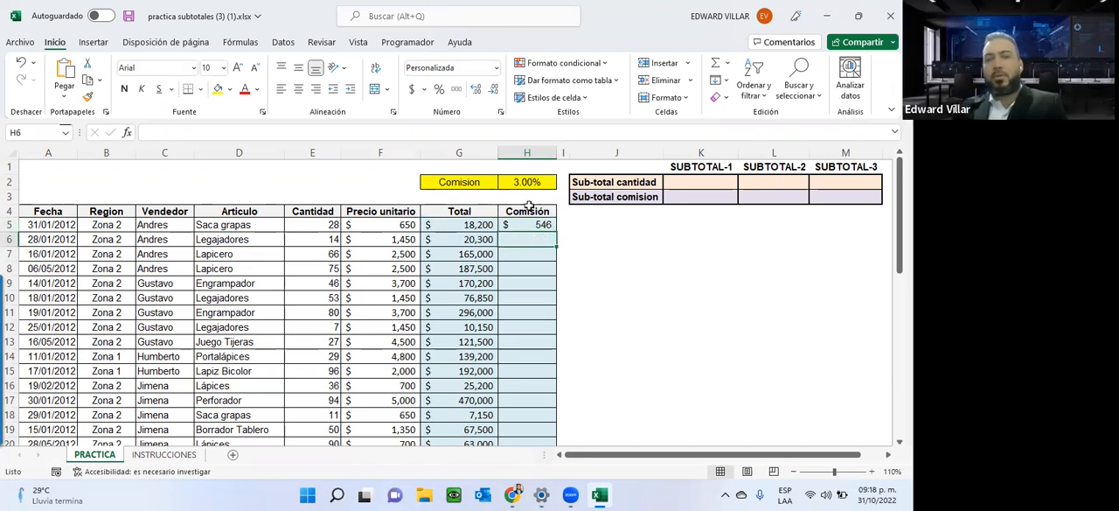
click(521, 224)
key(Delete)
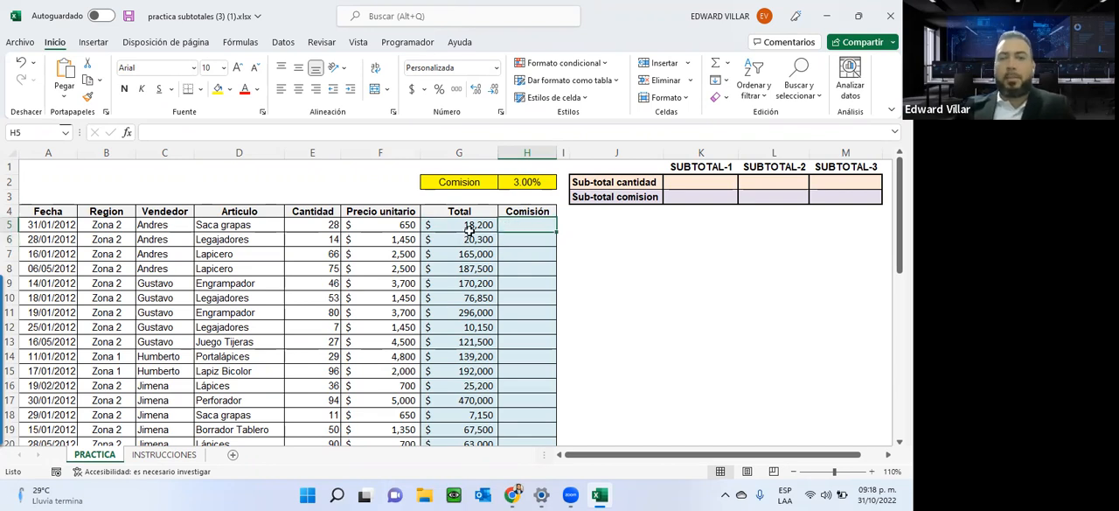
Enter the commission formula =G5*H2 in H5 and fill it down through H12.
text(=)
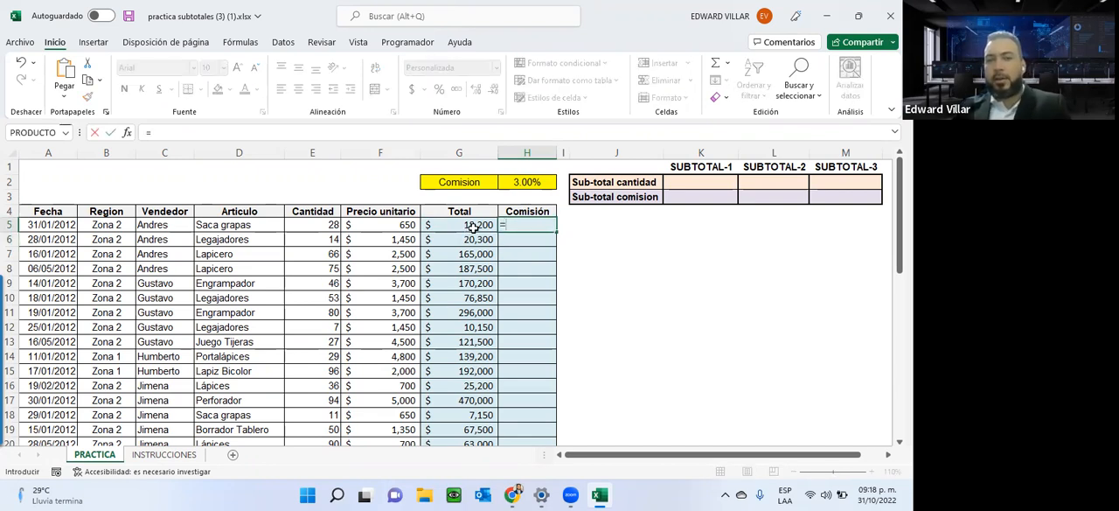
click(472, 223)
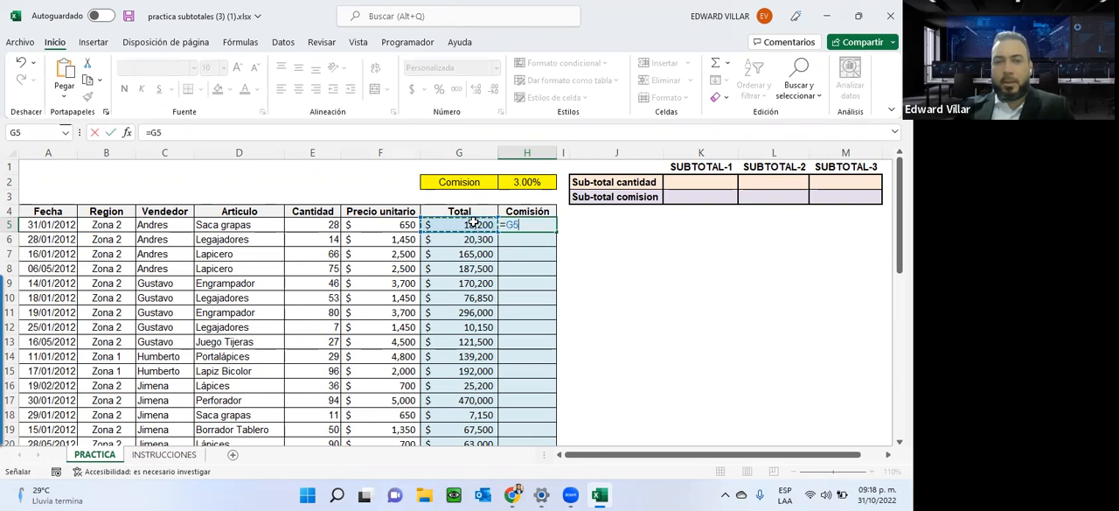
text(*)
click(539, 185)
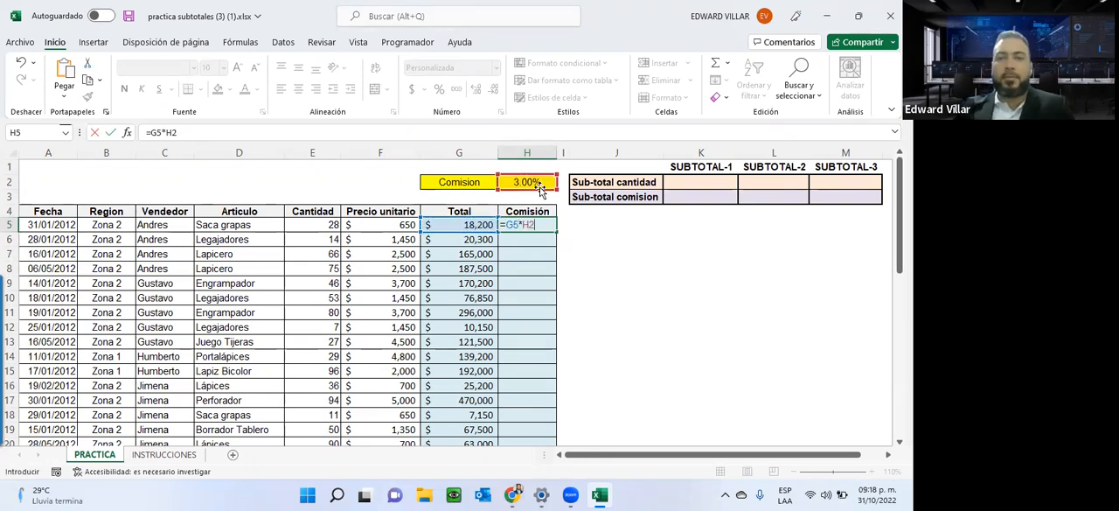
key(Return)
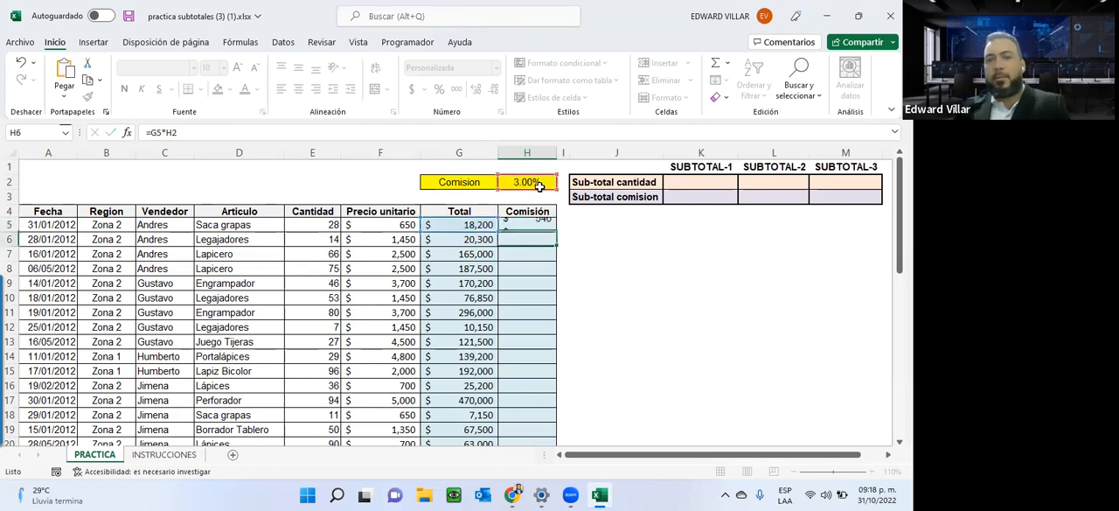
click(529, 224)
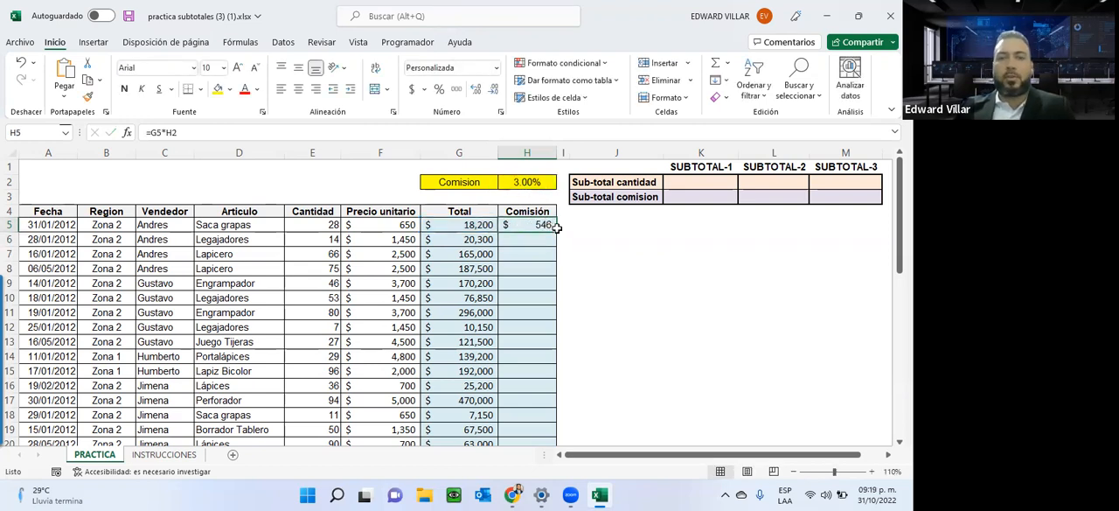
drag(554, 229, 549, 338)
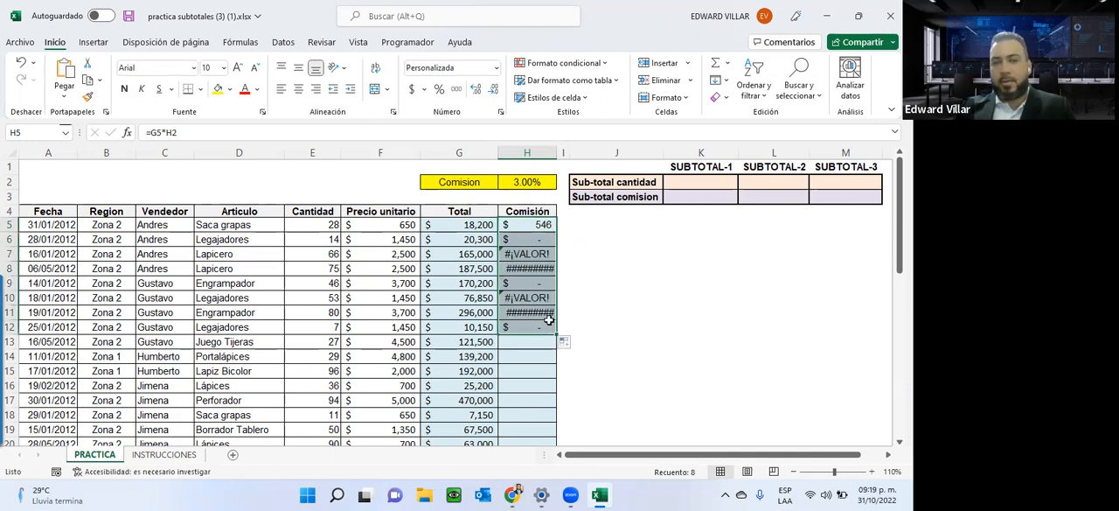
Inspect the commission formulas in H5, H6 and H7 to see which rate cell each one references.
double_click(528, 226)
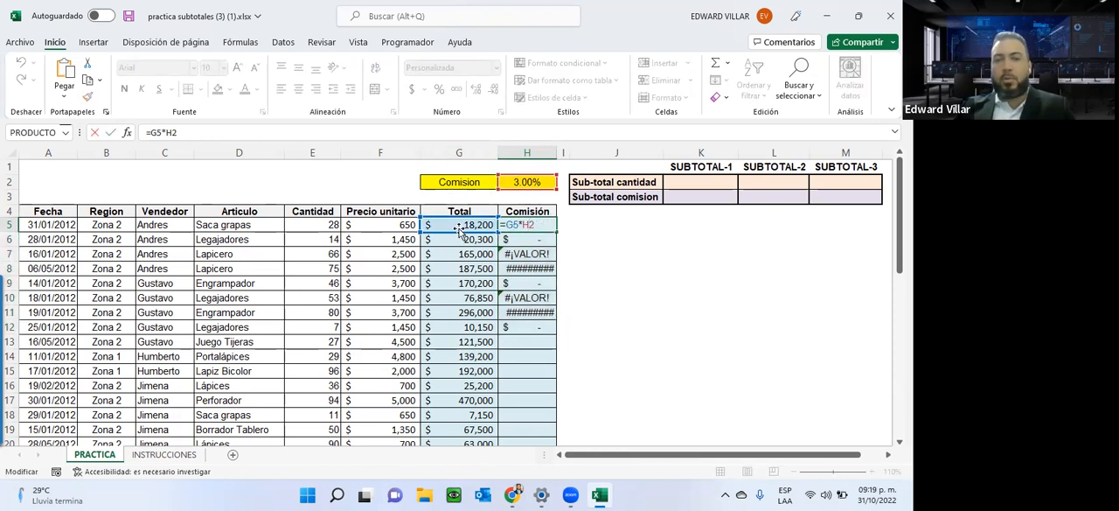
key(Escape)
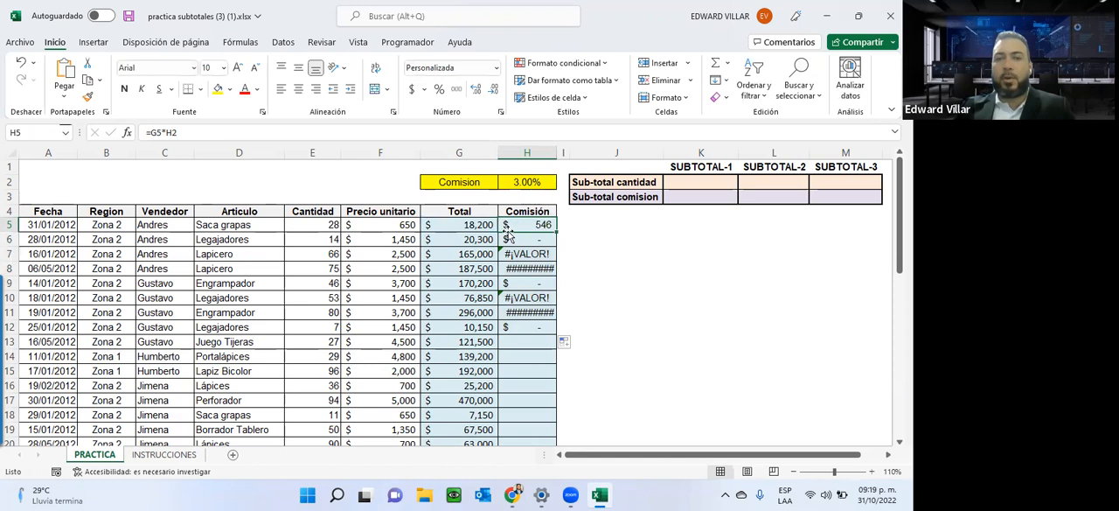
click(508, 237)
double_click(509, 237)
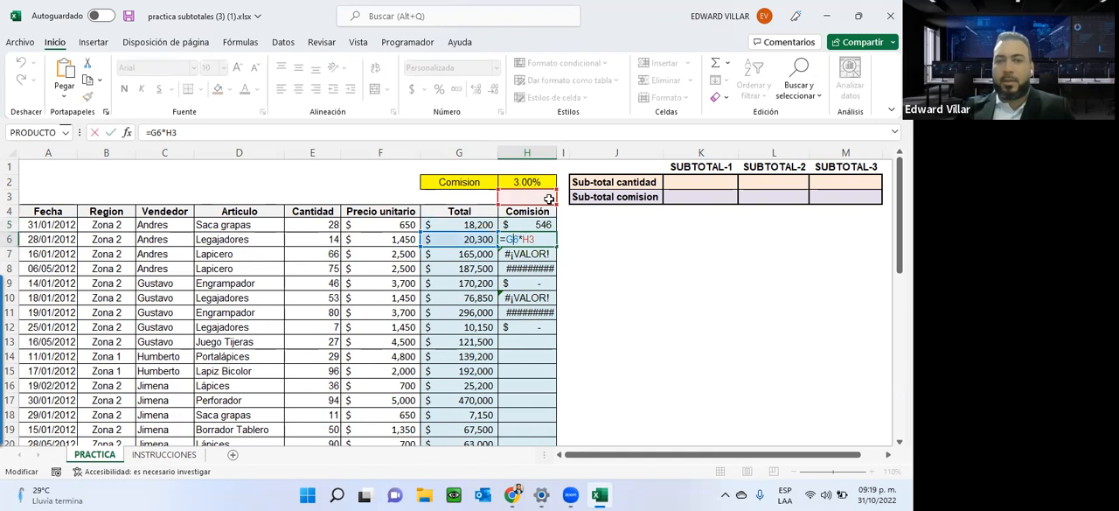
key(Return)
double_click(528, 253)
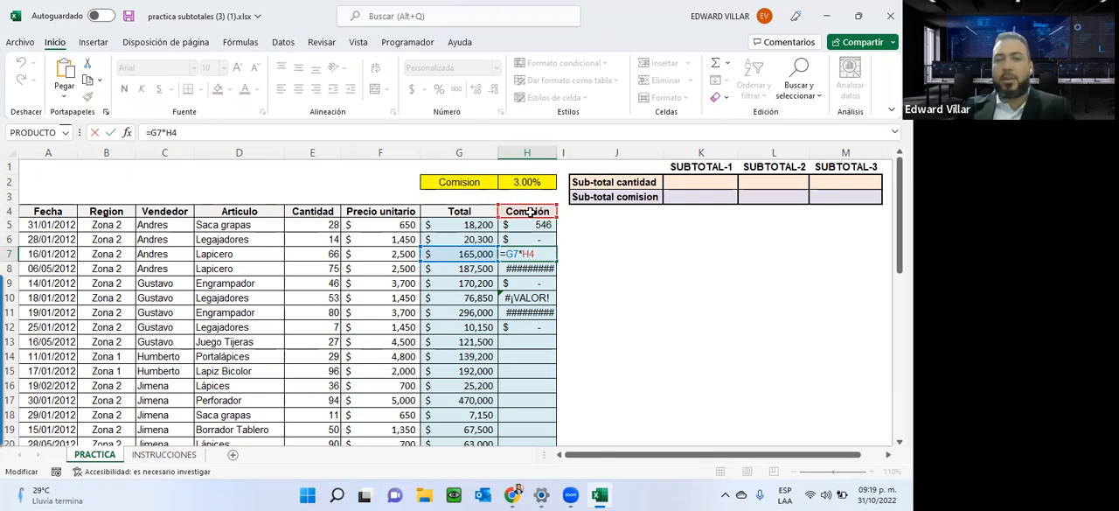
key(Return)
Inspect the cell references in the copied commission formulas in H8, H10 and H11.
double_click(528, 268)
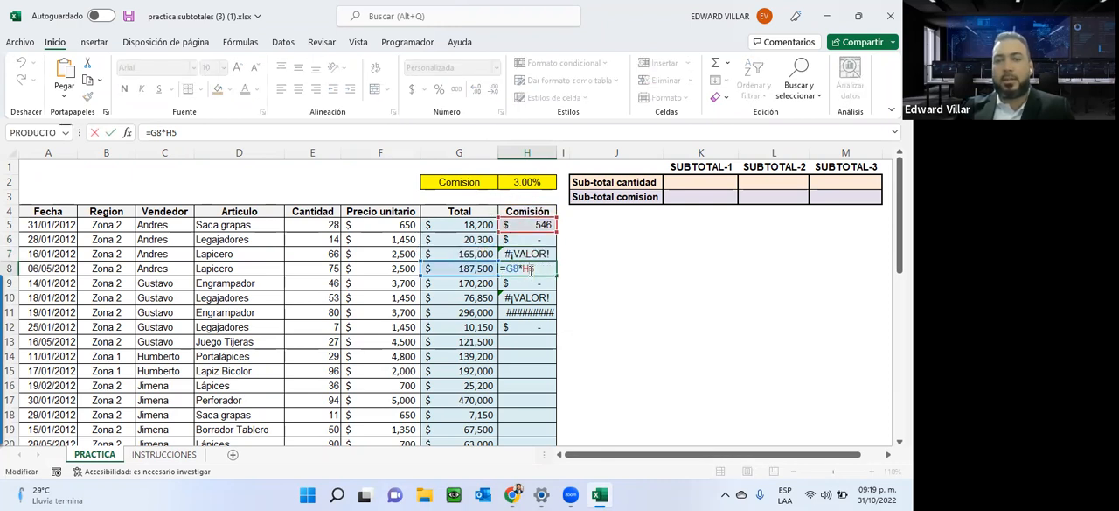
key(Return)
double_click(518, 298)
key(Return)
double_click(519, 312)
key(ctrl+Return)
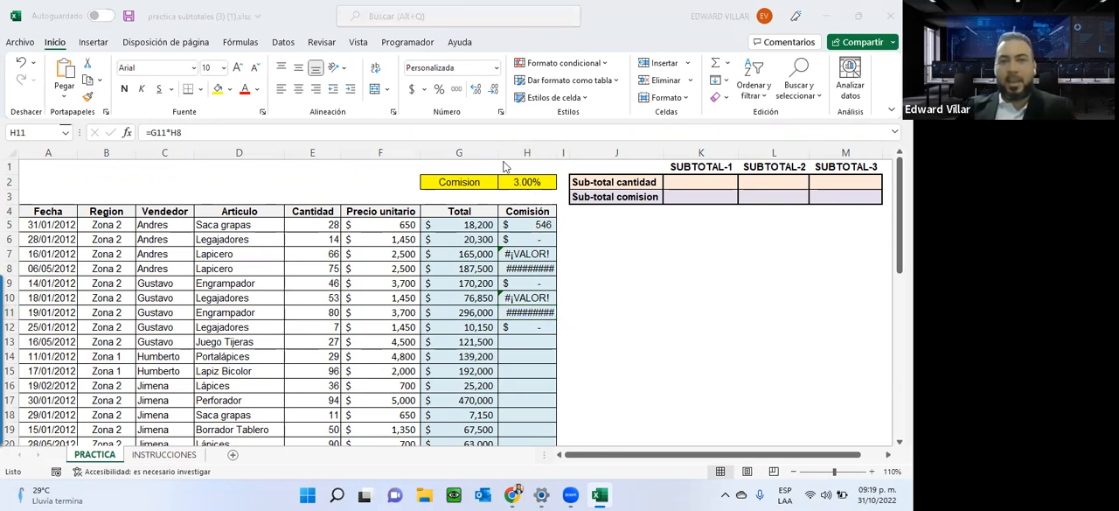
Replace the commission formulas in H5:H12 with the fixed-percentage formula =G5*3%, filled from H5 down through H13.
drag(515, 223, 519, 326)
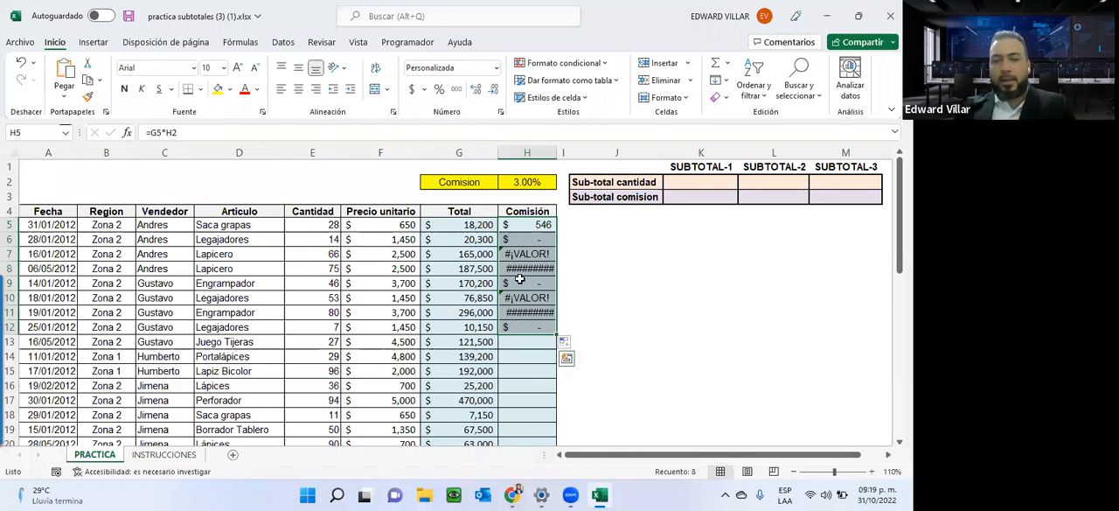
key(Delete)
click(529, 226)
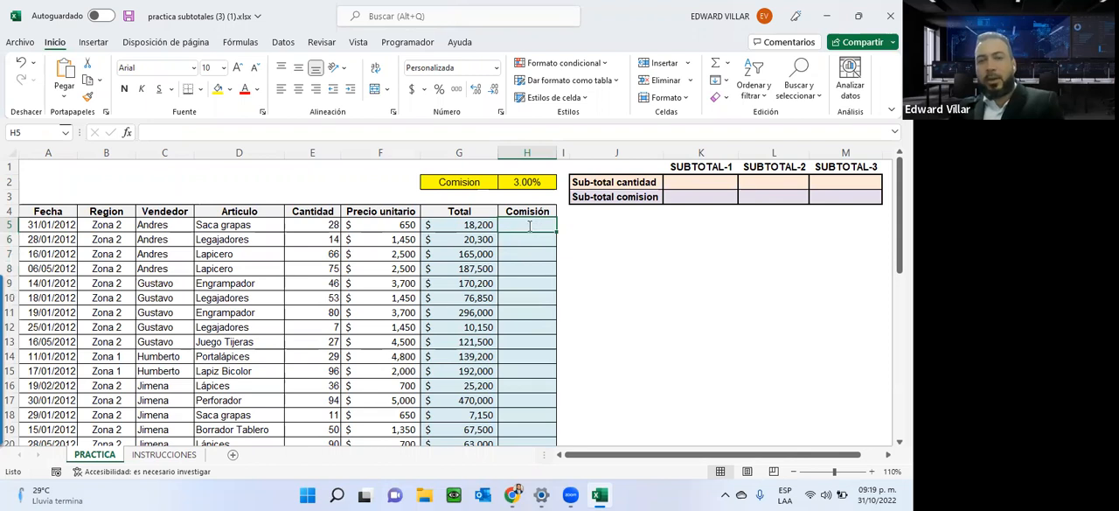
text(=)
click(465, 228)
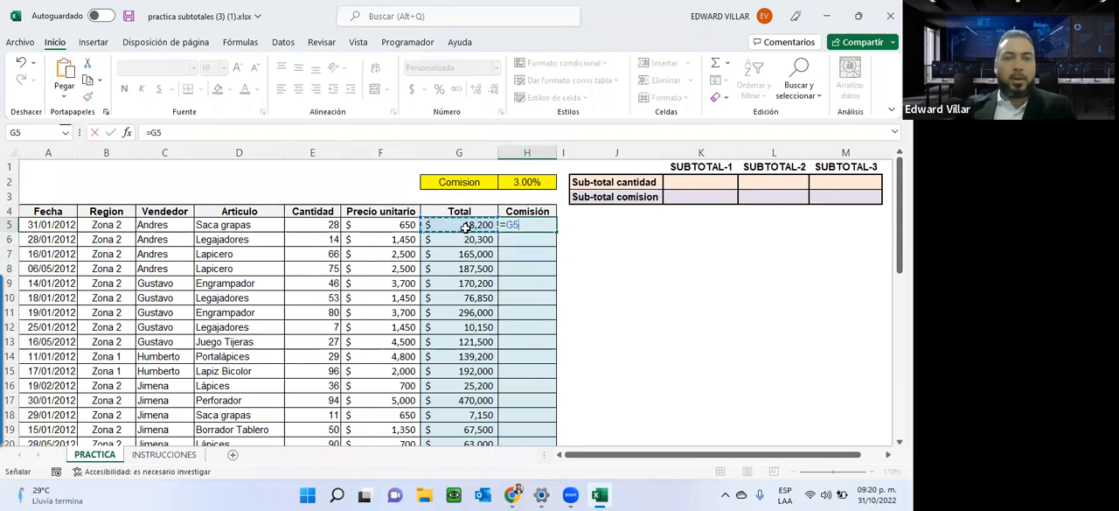
text(*)
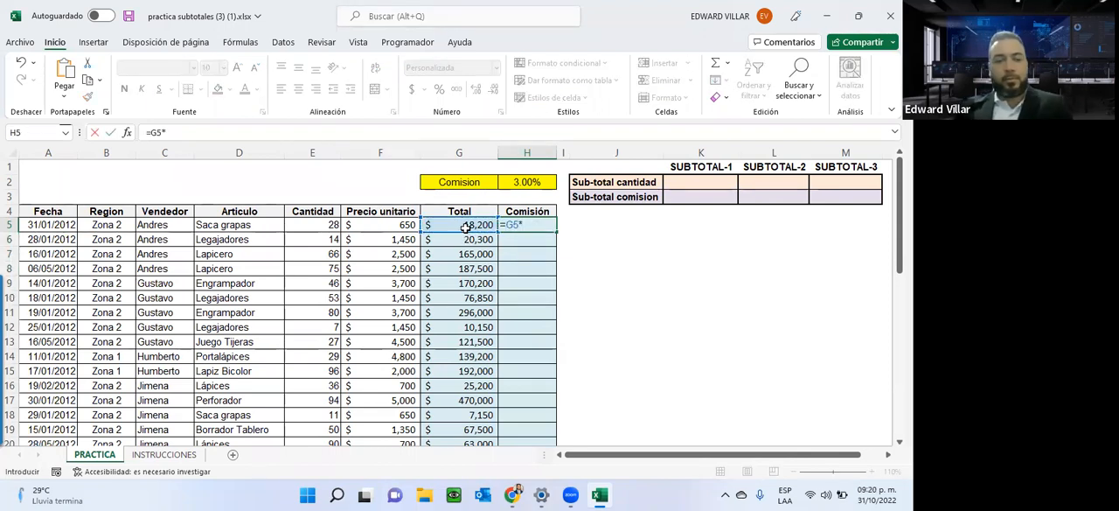
text(3)
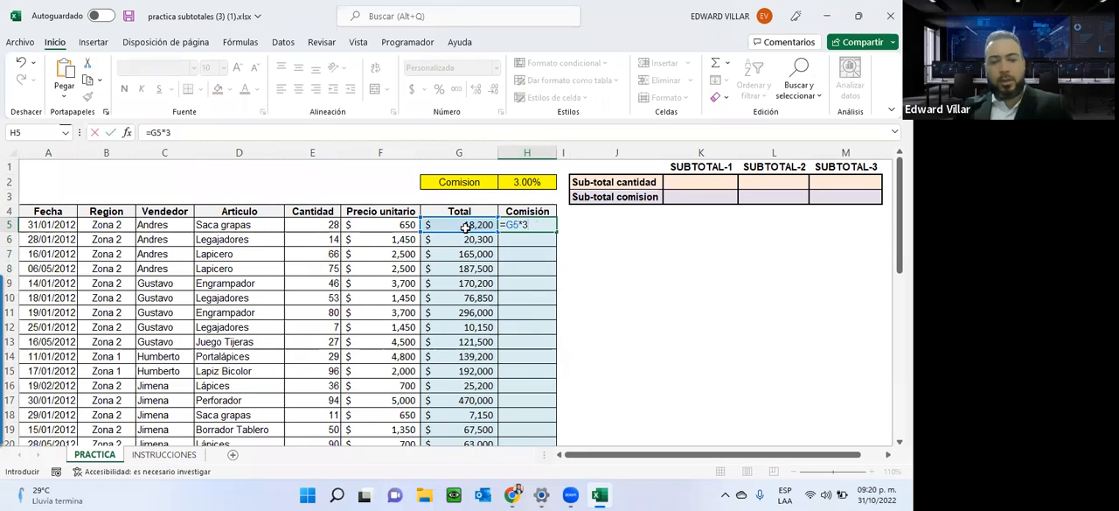
text(%)
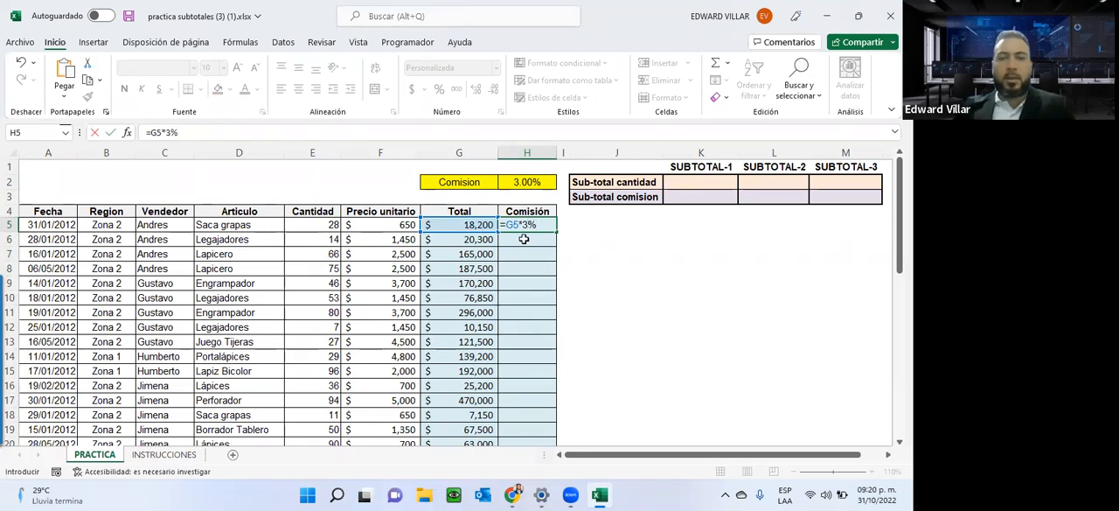
key(Return)
click(522, 224)
drag(555, 231, 547, 342)
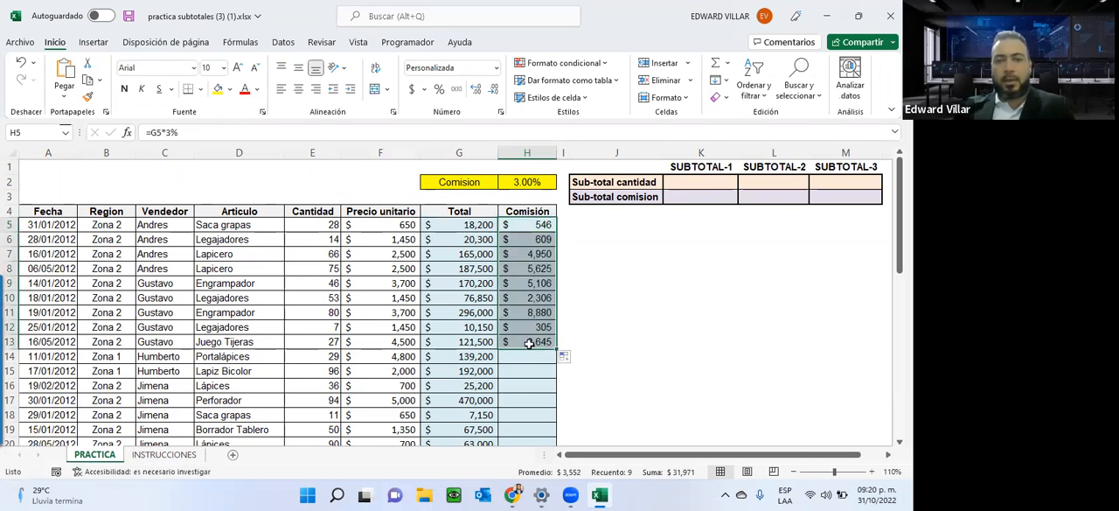
Check how the fixed percentage was copied in the commission formulas in H13 and H8.
double_click(528, 342)
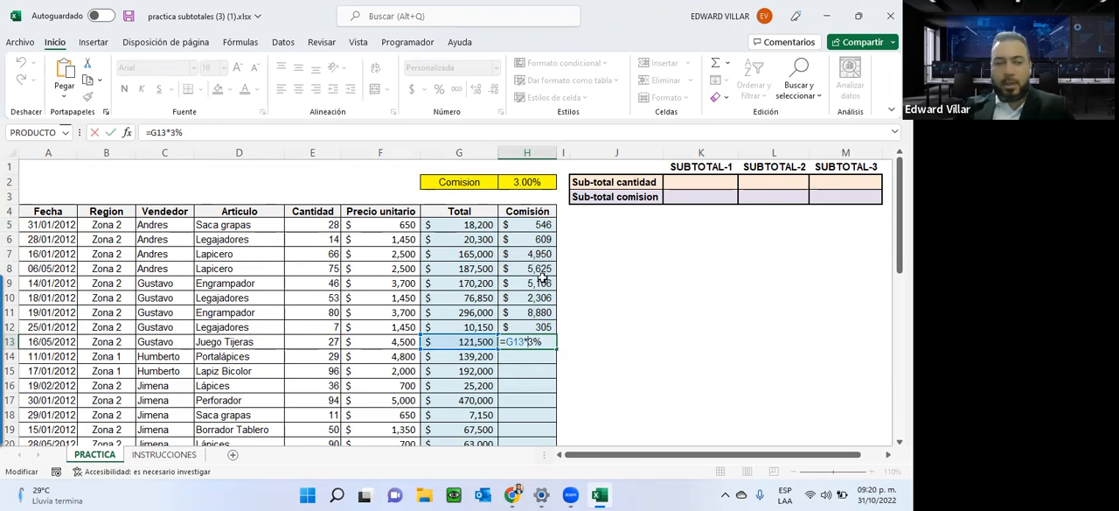
key(Escape)
key(ctrl+Up)
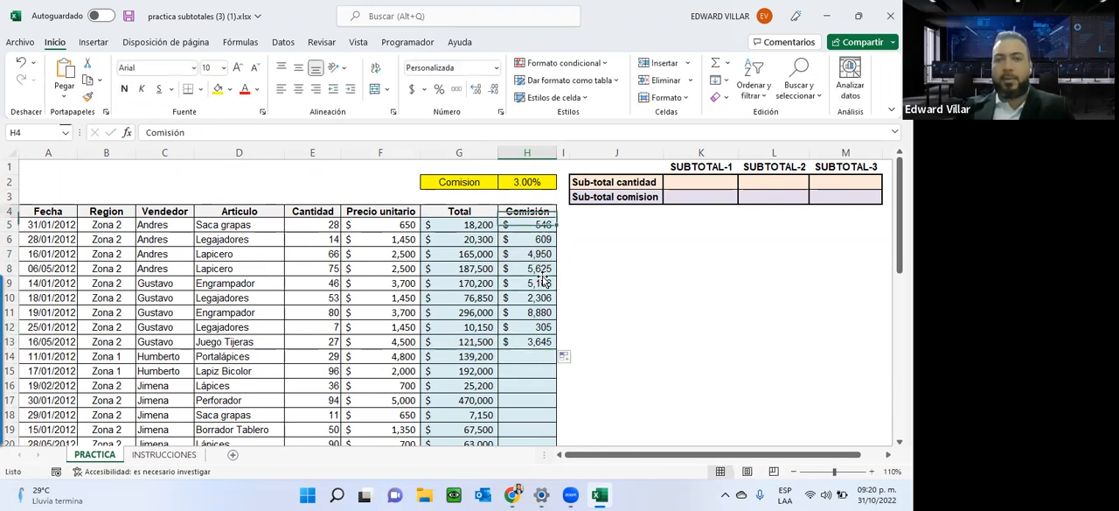
double_click(543, 268)
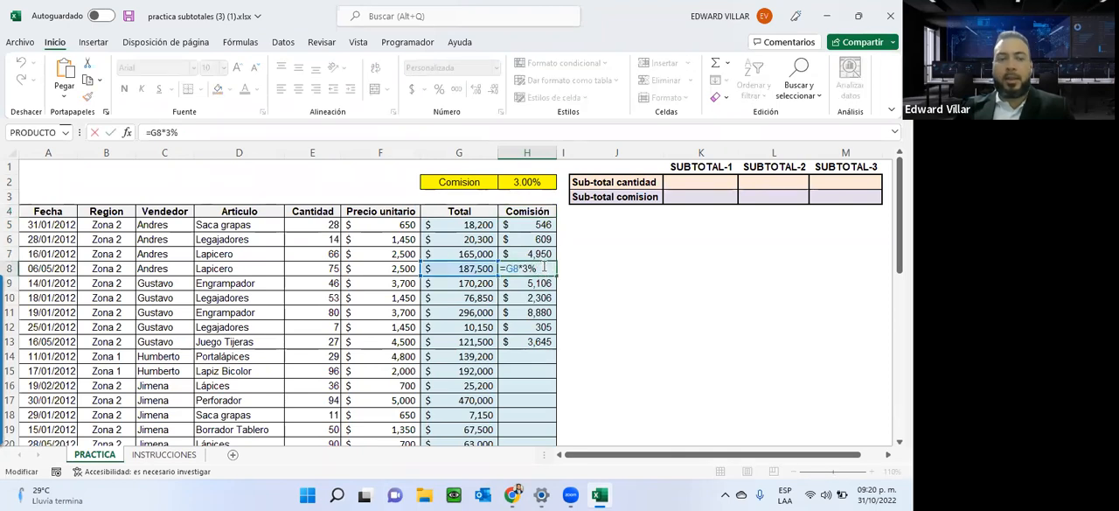
key(Escape)
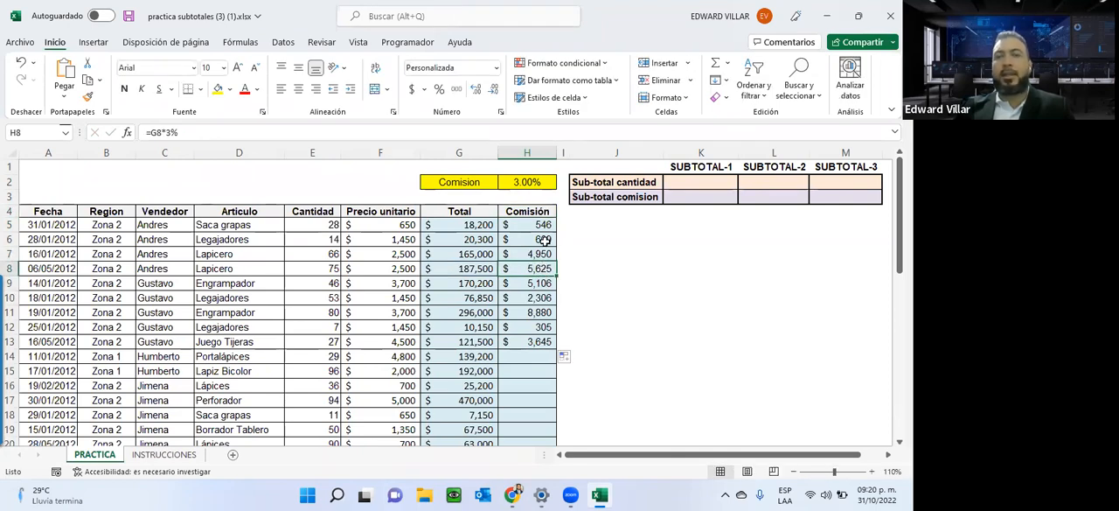
Compare the commission rate in G2:H2 with the fixed-percentage formulas in H7, H9 and H13.
drag(466, 182, 550, 183)
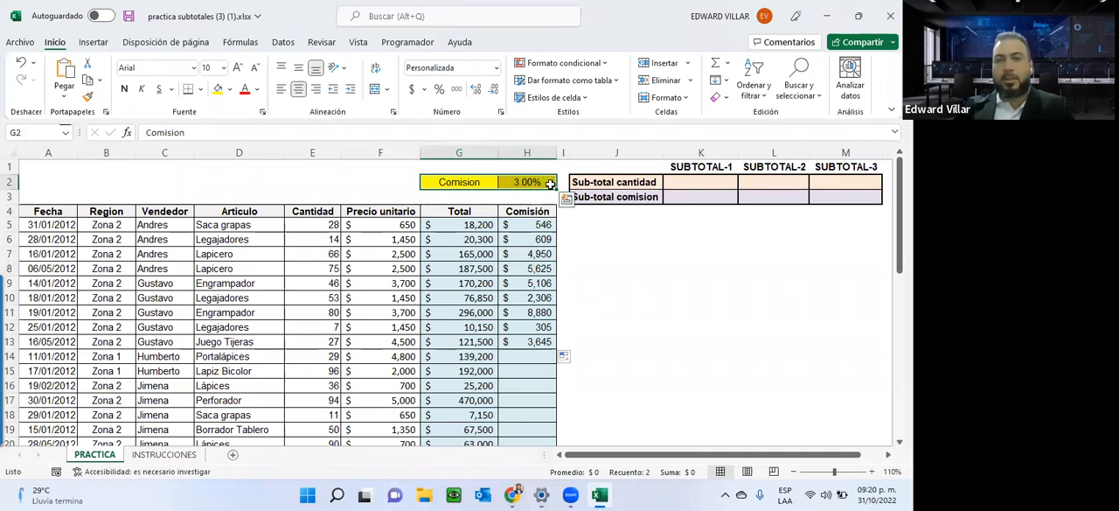
double_click(527, 226)
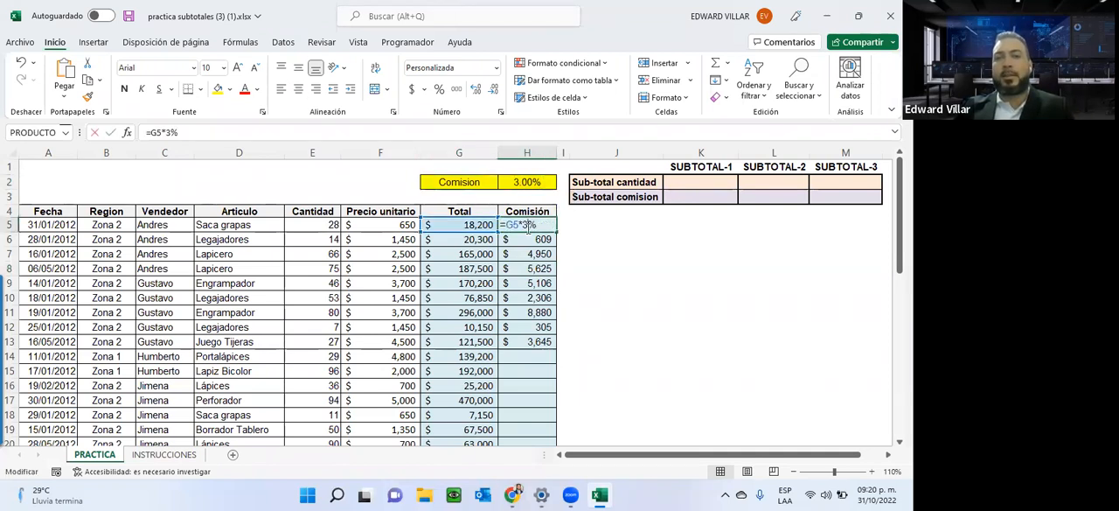
double_click(528, 253)
double_click(519, 283)
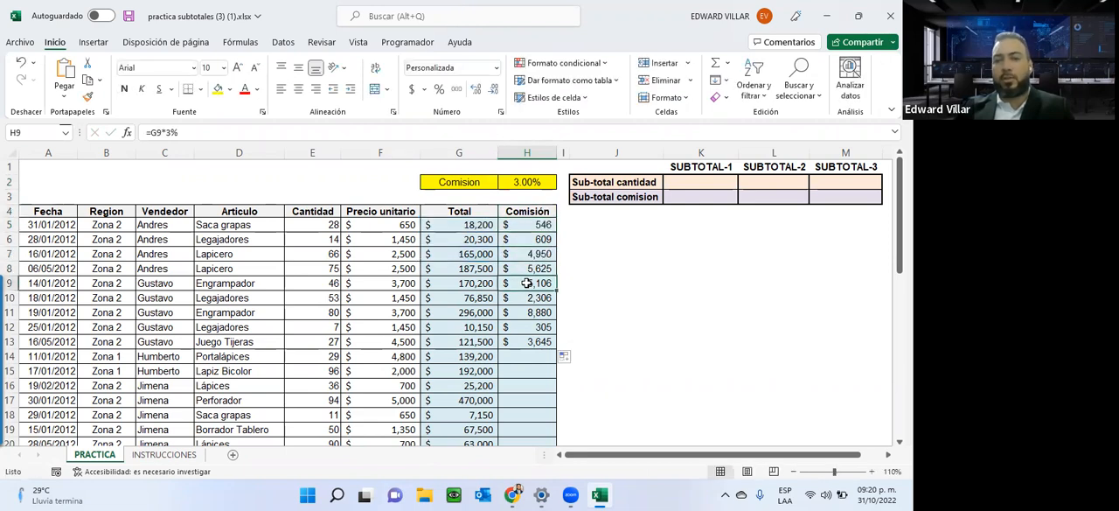
click(524, 338)
double_click(524, 337)
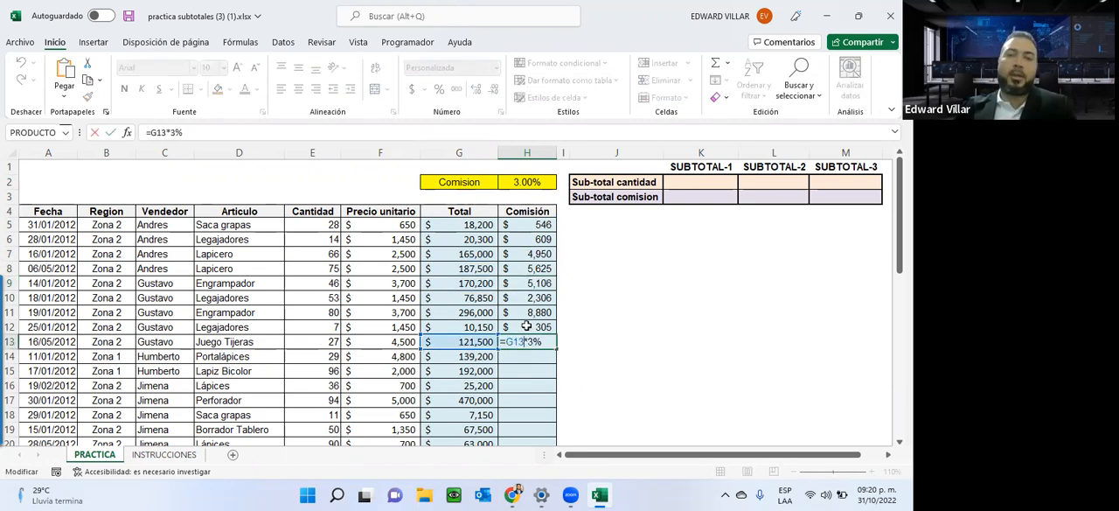
key(Return)
Clear the fixed-percentage commissions from the Comisión column and build the formula =G5*H2 in H5.
drag(514, 225, 514, 347)
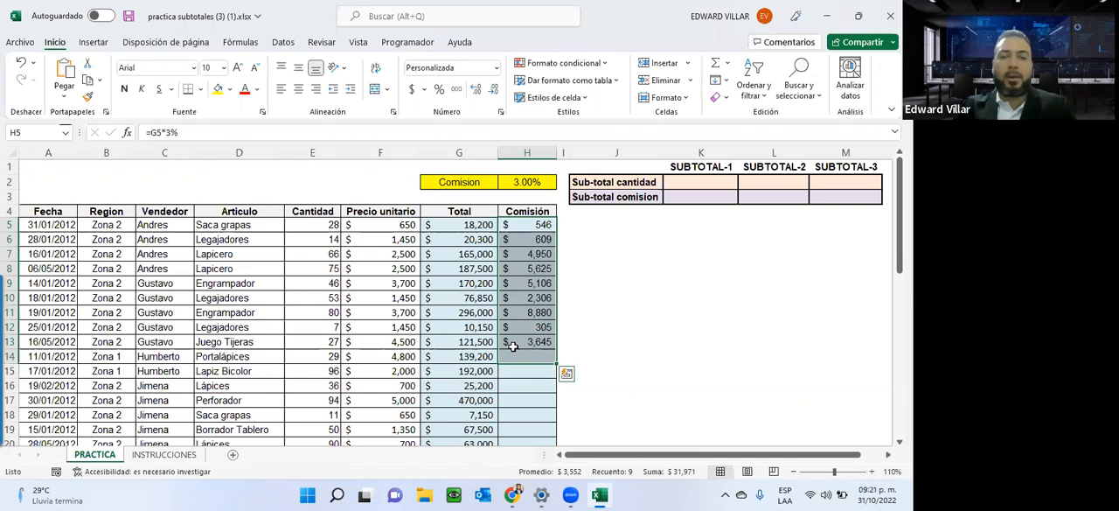
drag(528, 224, 527, 348)
click(507, 223)
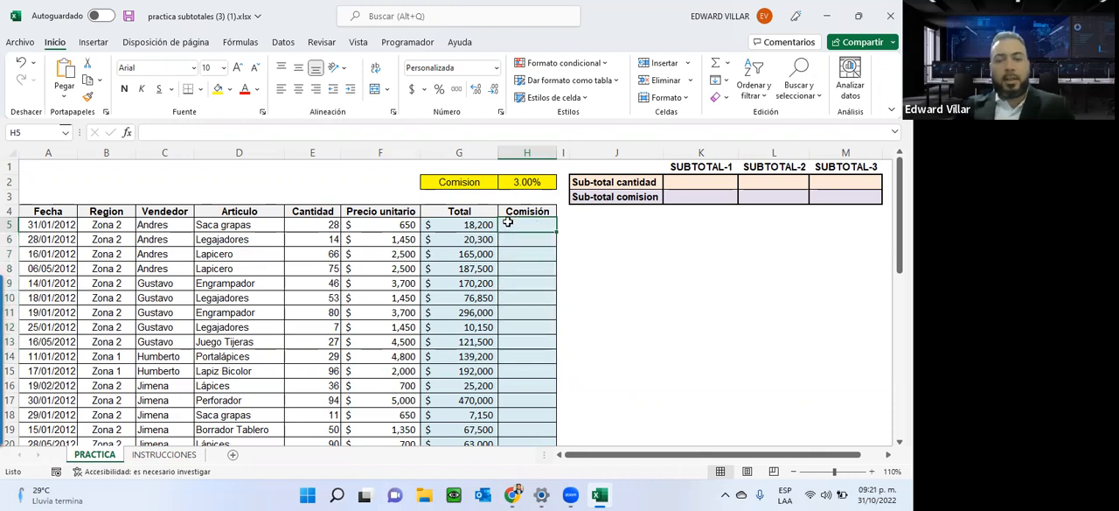
text(=)
click(473, 225)
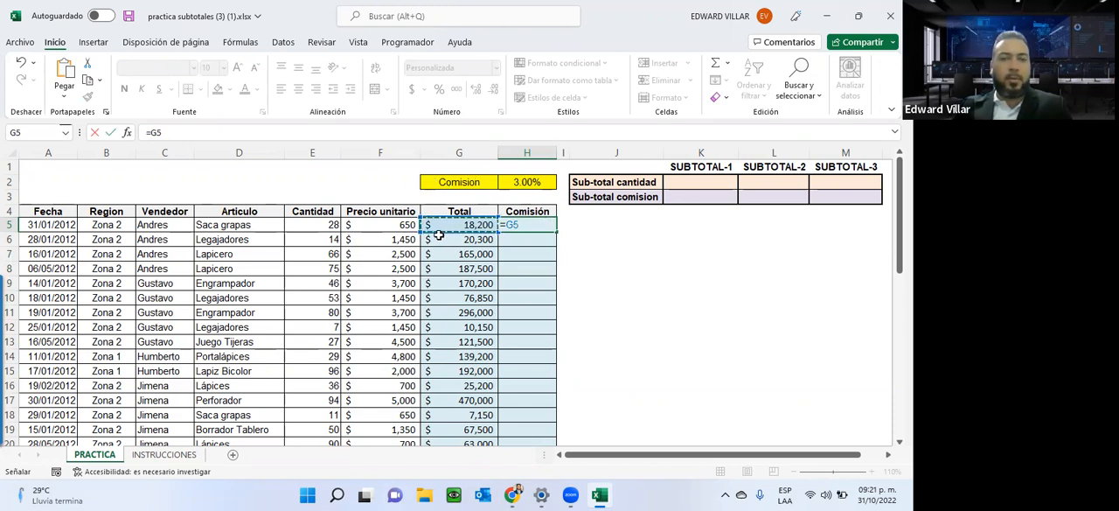
text(*)
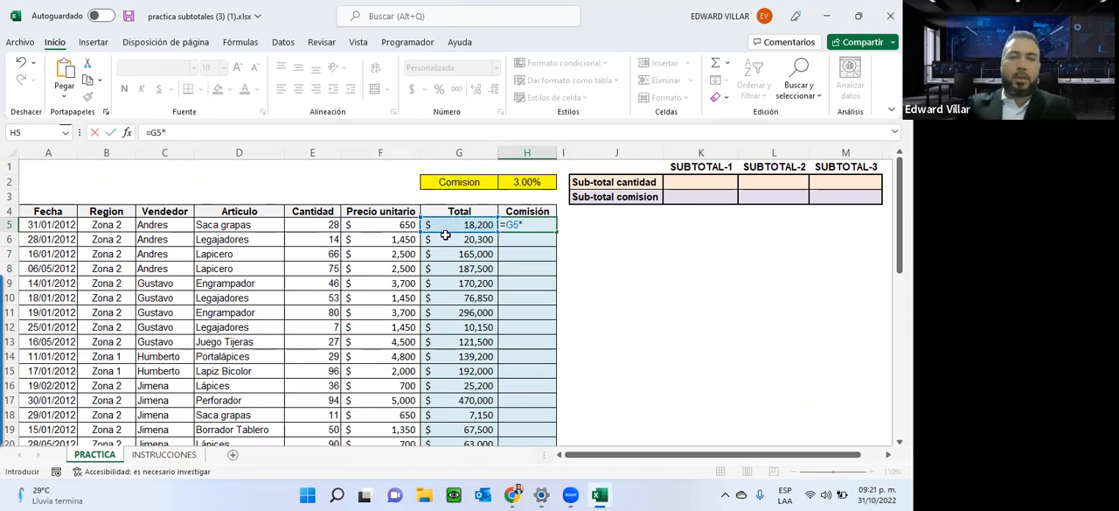
click(528, 181)
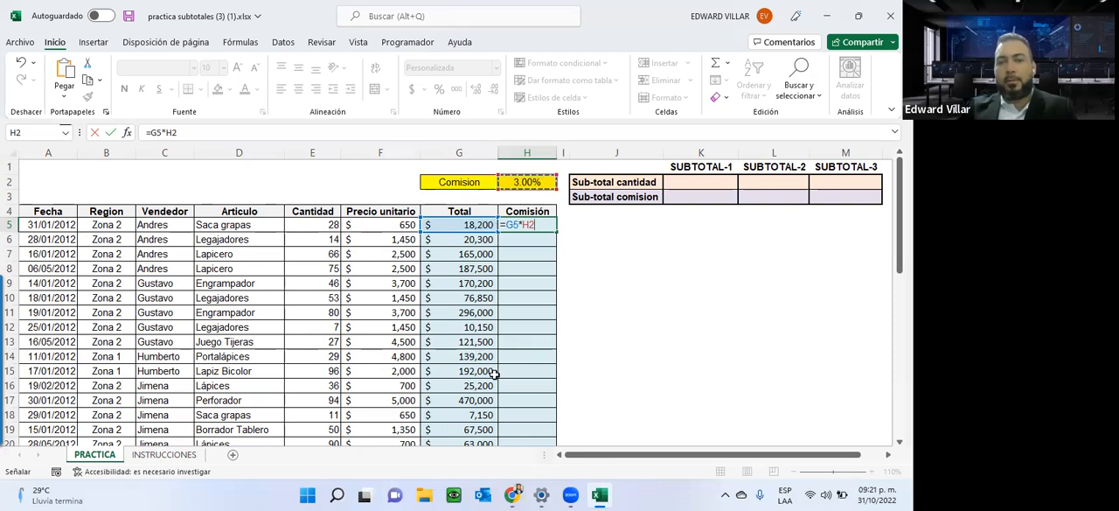
Make the rate reference in the H5 formula absolute so it reads =G5*$H$2.
click(524, 225)
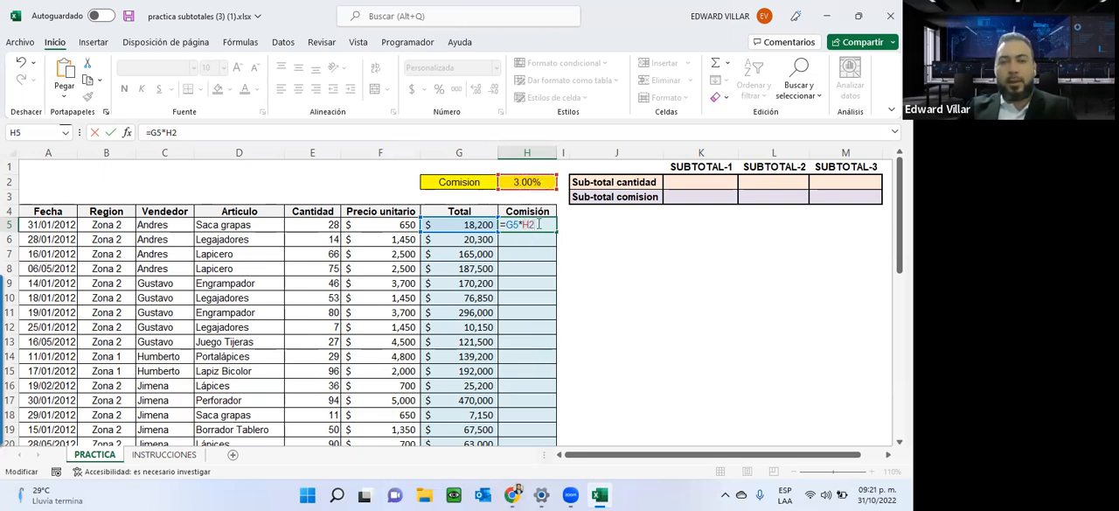
drag(537, 225, 523, 226)
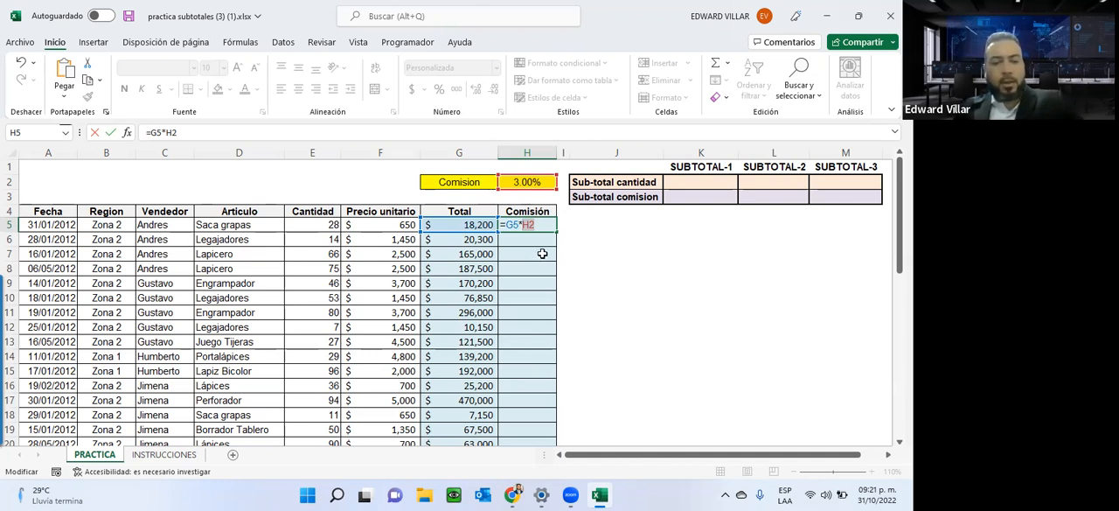
key(F4)
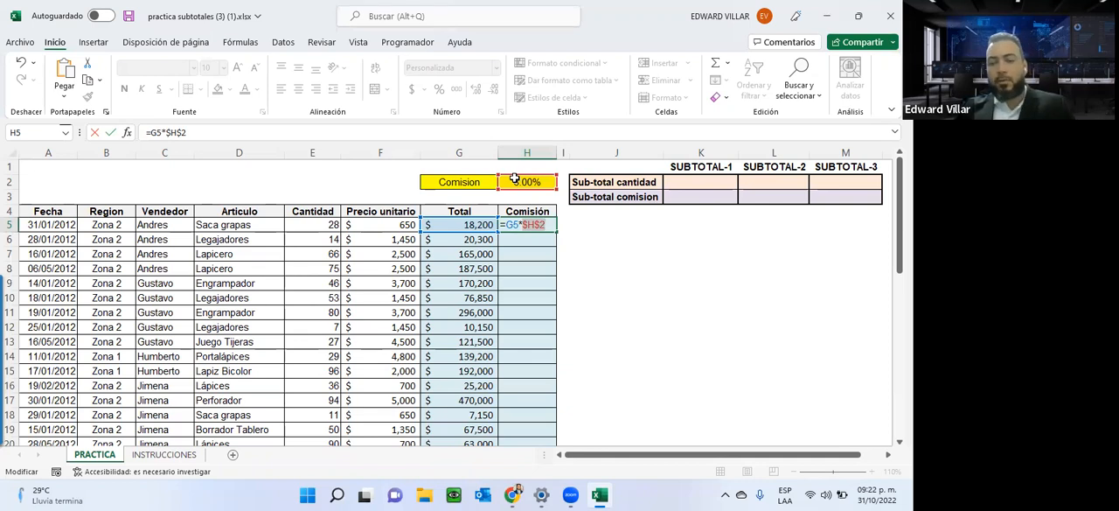
key(Return)
Fill the absolute-reference commission formula from H5 down through H47.
click(526, 224)
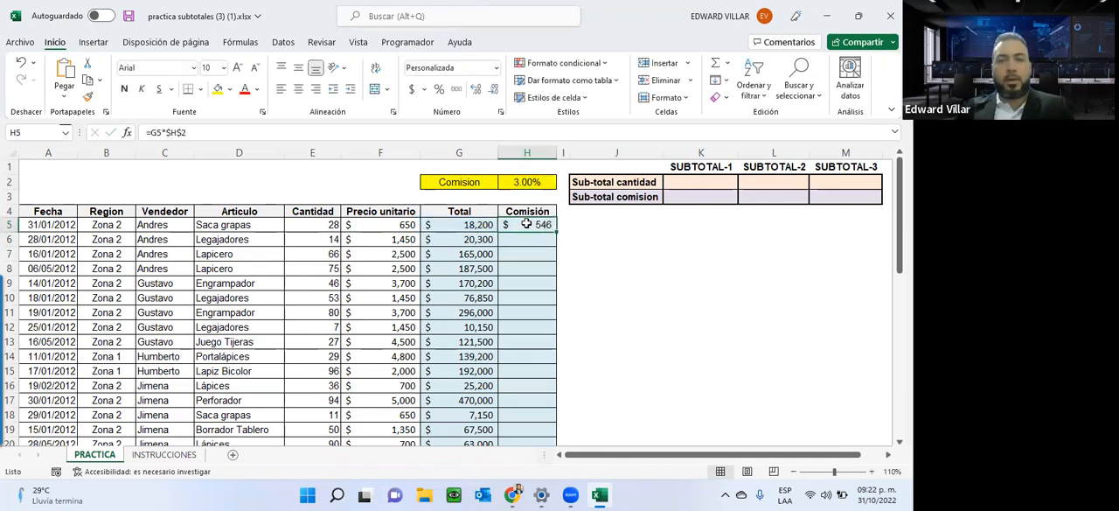
double_click(556, 232)
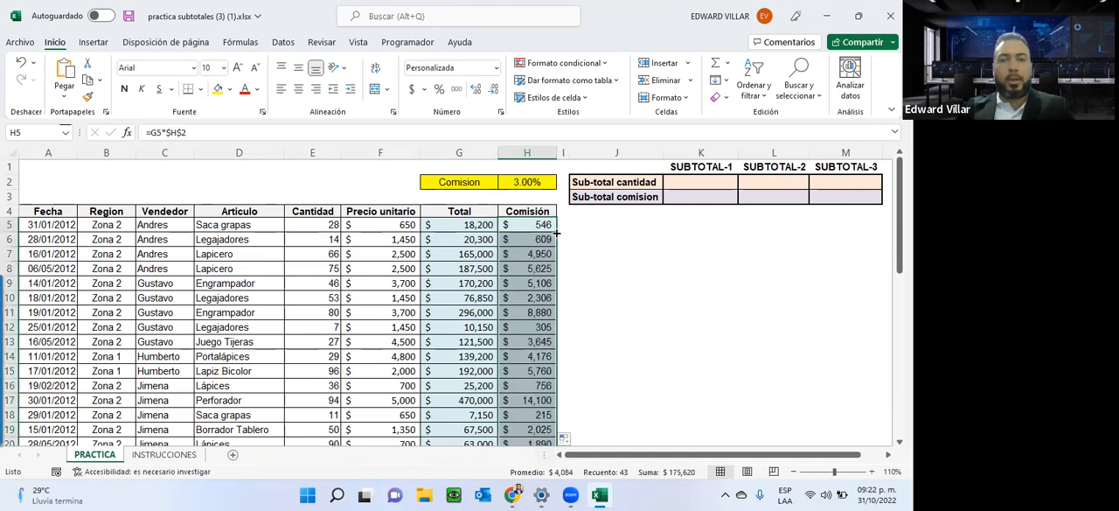
scroll(527, 391, down, 10)
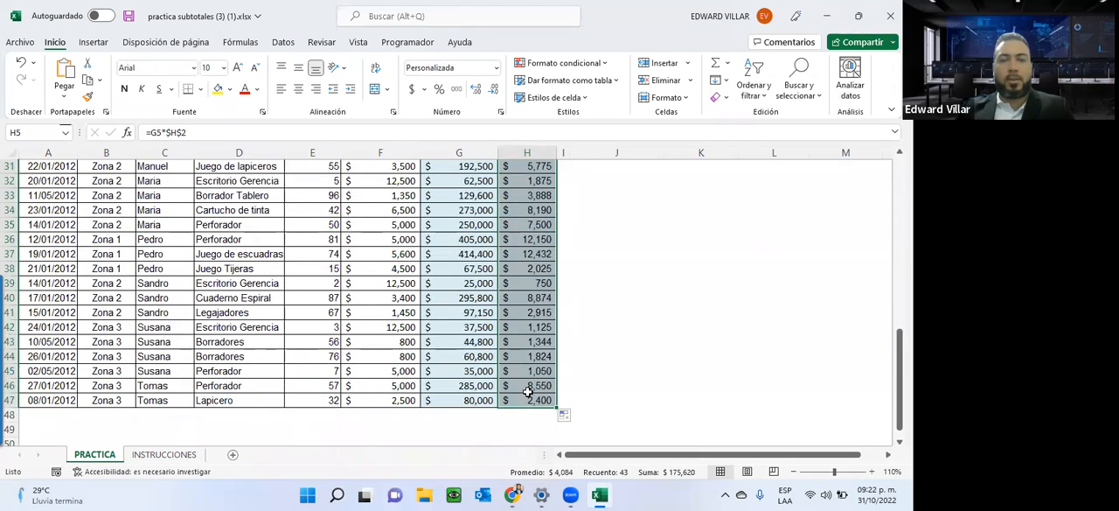
Check the references used by the commission formula in the last row, H47, against the rate cell.
double_click(526, 399)
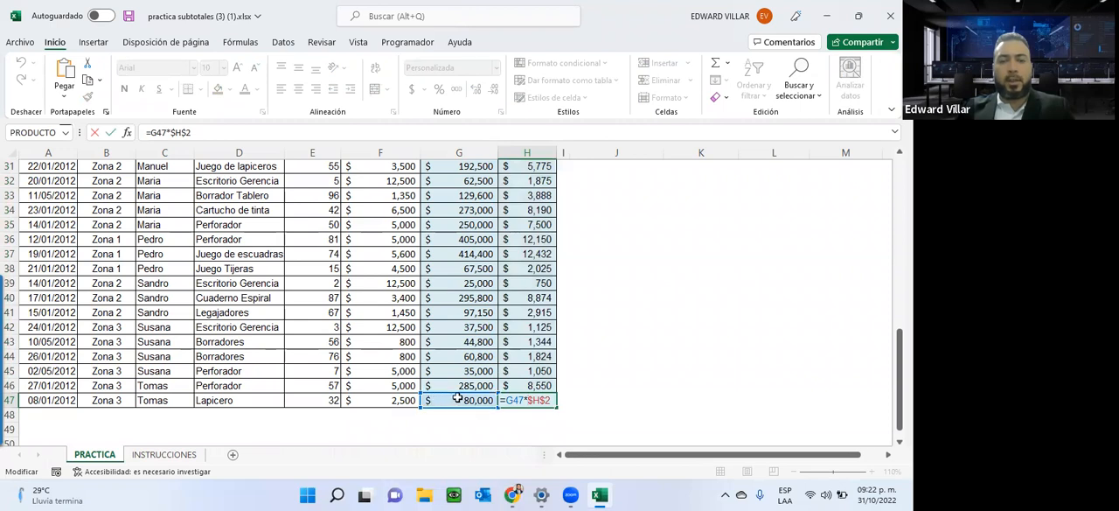
scroll(531, 192, up, 10)
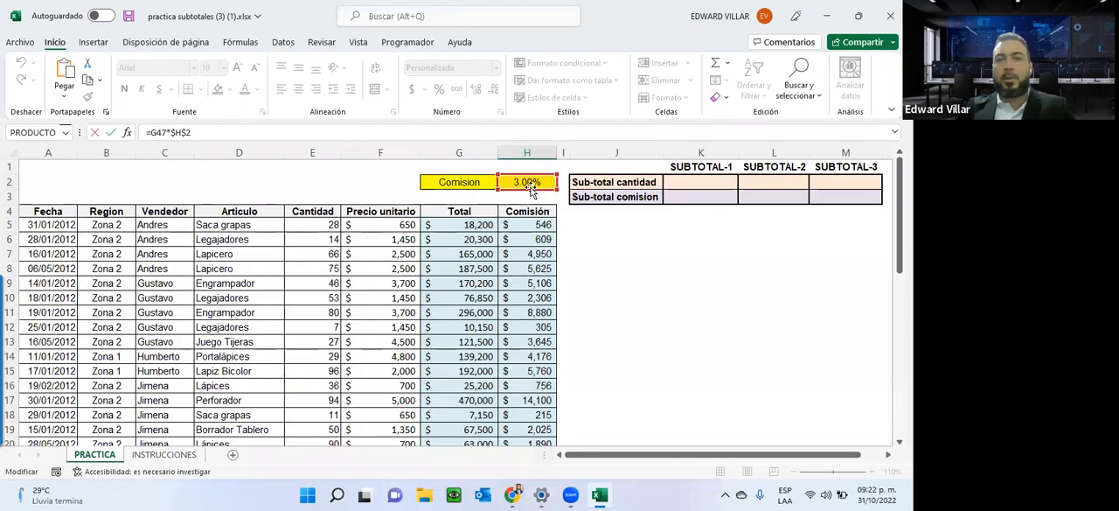
key(Escape)
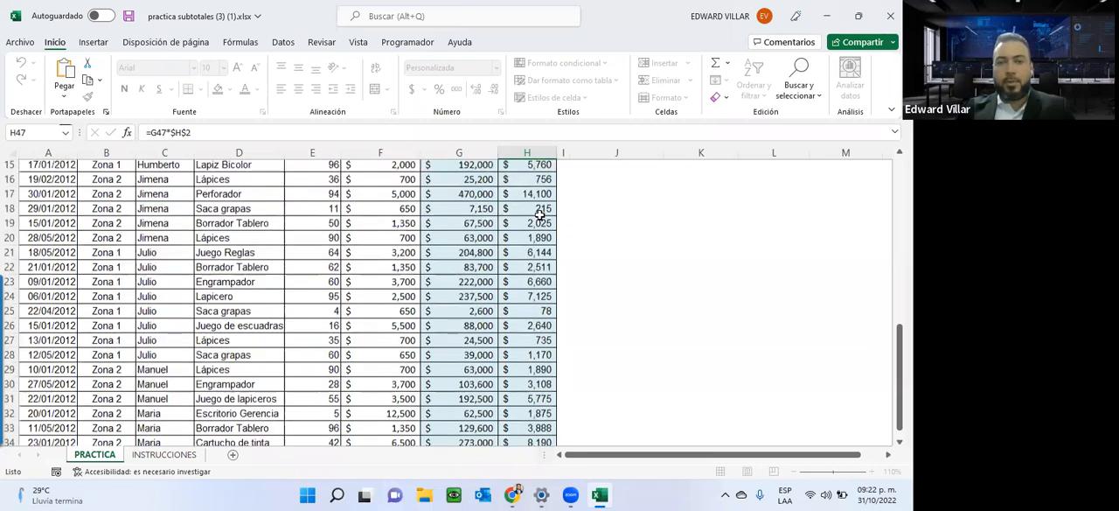
Set the commission rate in H2 to 10% to test the absolute-reference formulas.
scroll(582, 269, up, 10)
click(528, 181)
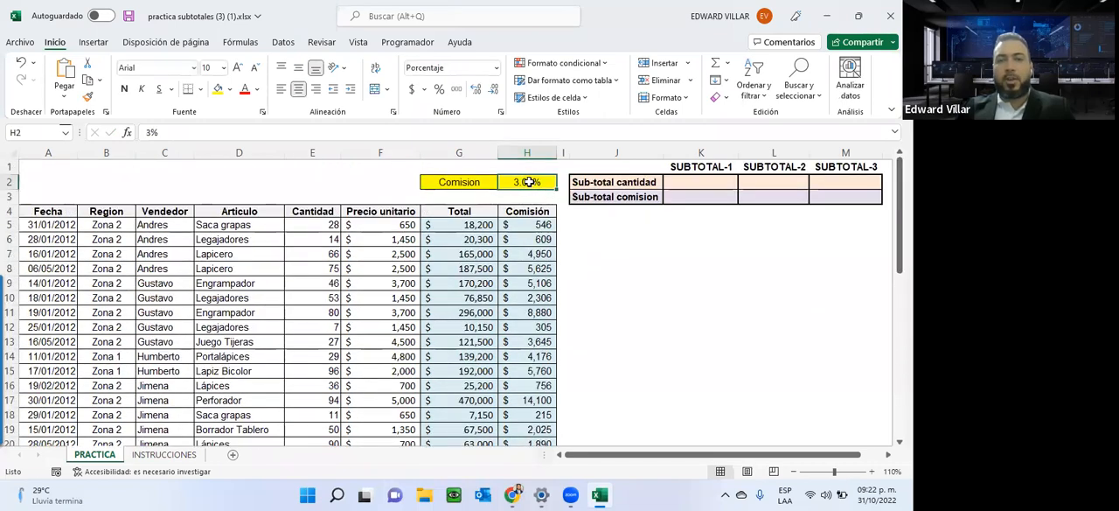
text(10)
key(Return)
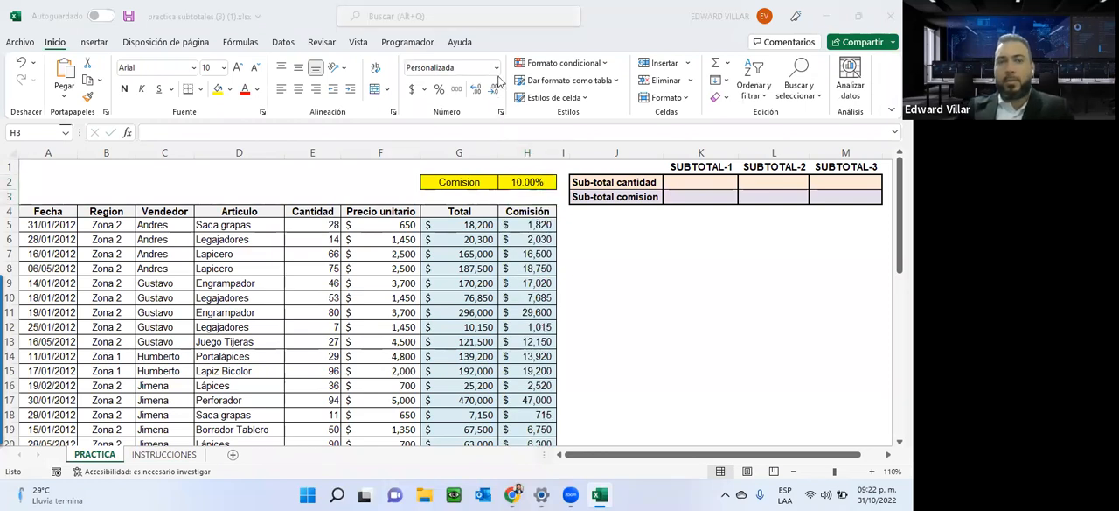
Set the commission rate in H2 to 4%.
click(523, 182)
text(4)
key(Return)
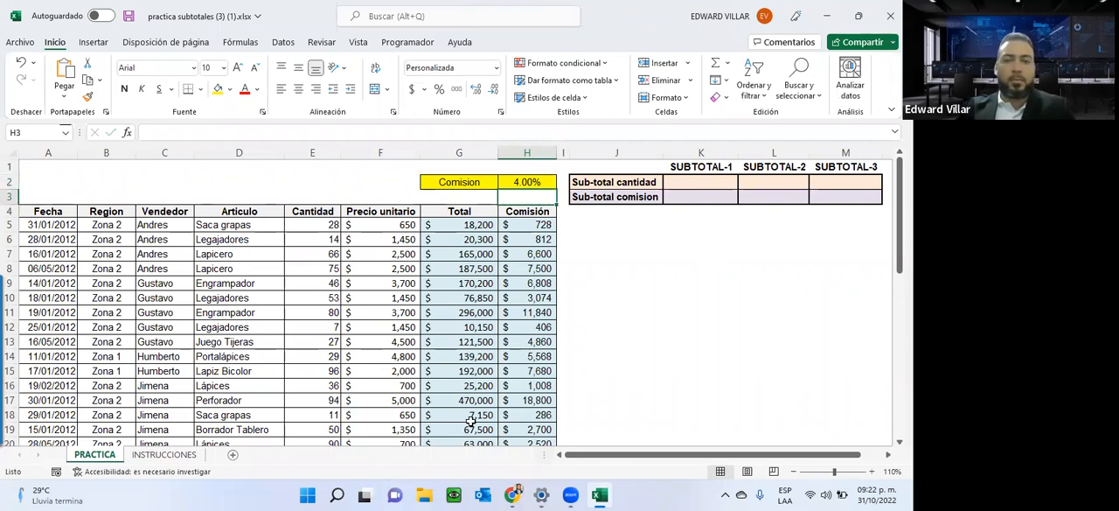
Review the listed assignment steps on the INSTRUCCIONES sheet and return to the PRACTICA sheet.
click(49, 328)
click(159, 454)
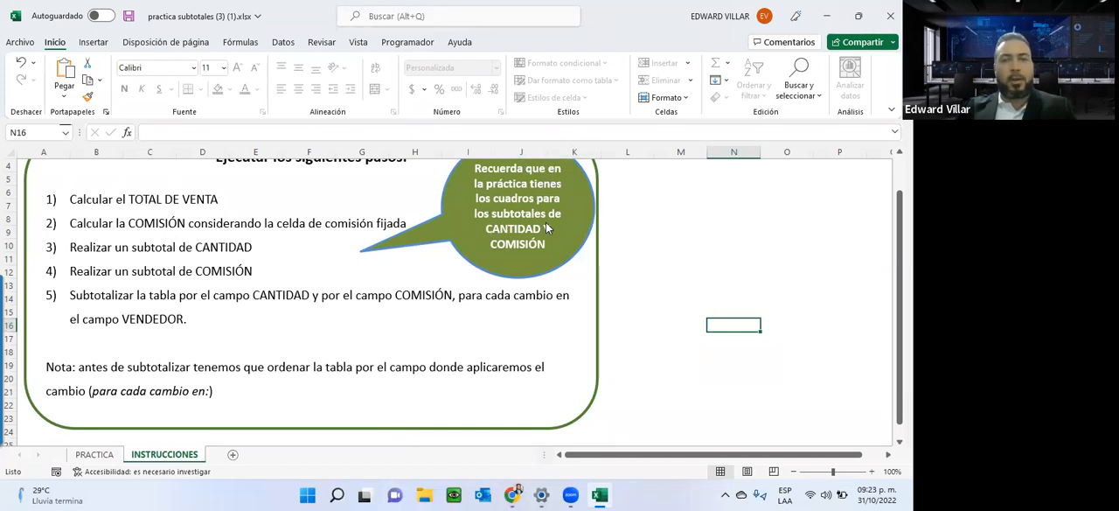
click(95, 454)
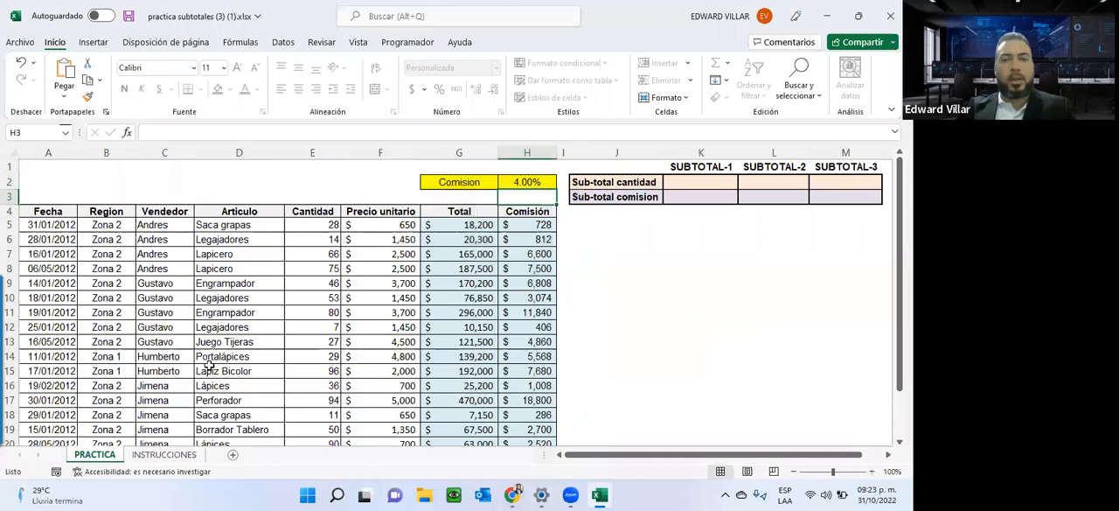
Insert a SUMA function in K2 that adds the Cantidad values in E5:E47 for the SUBTOTAL-1 quantity.
click(696, 180)
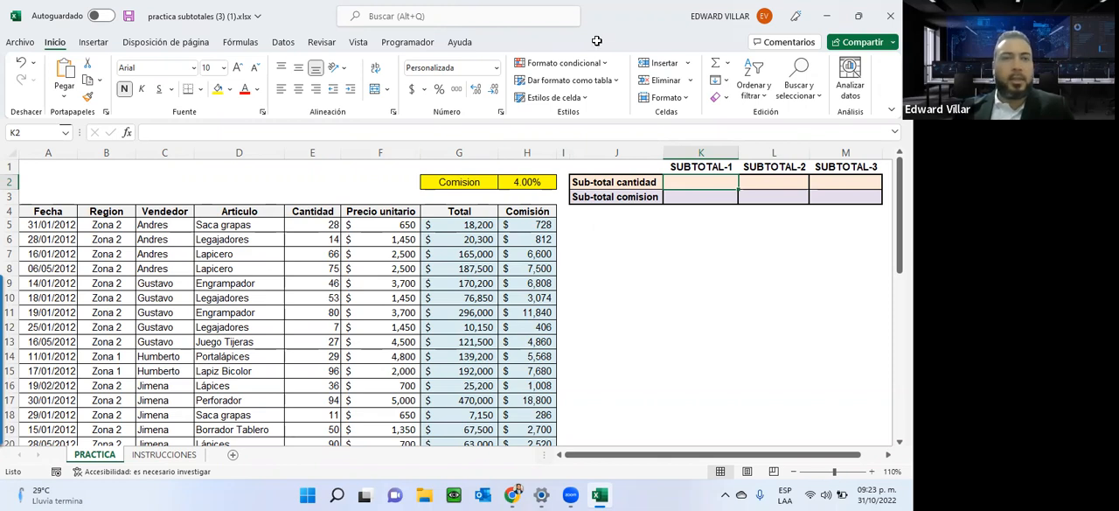
click(128, 132)
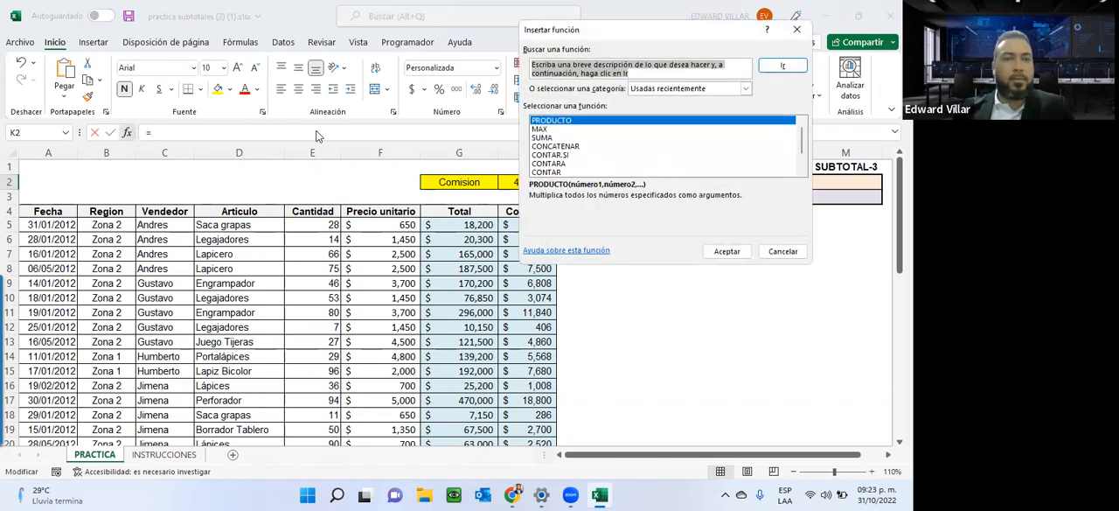
double_click(545, 138)
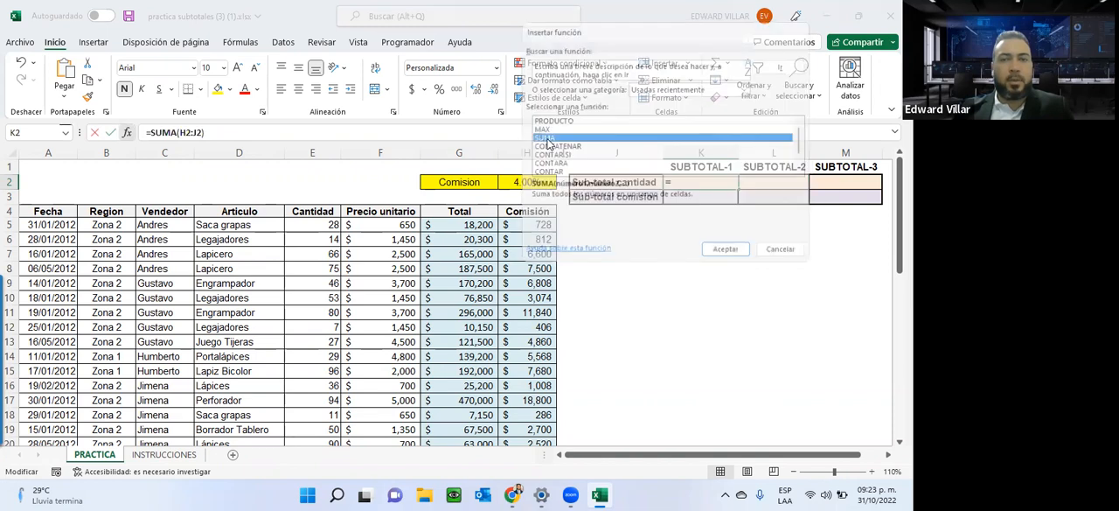
click(331, 224)
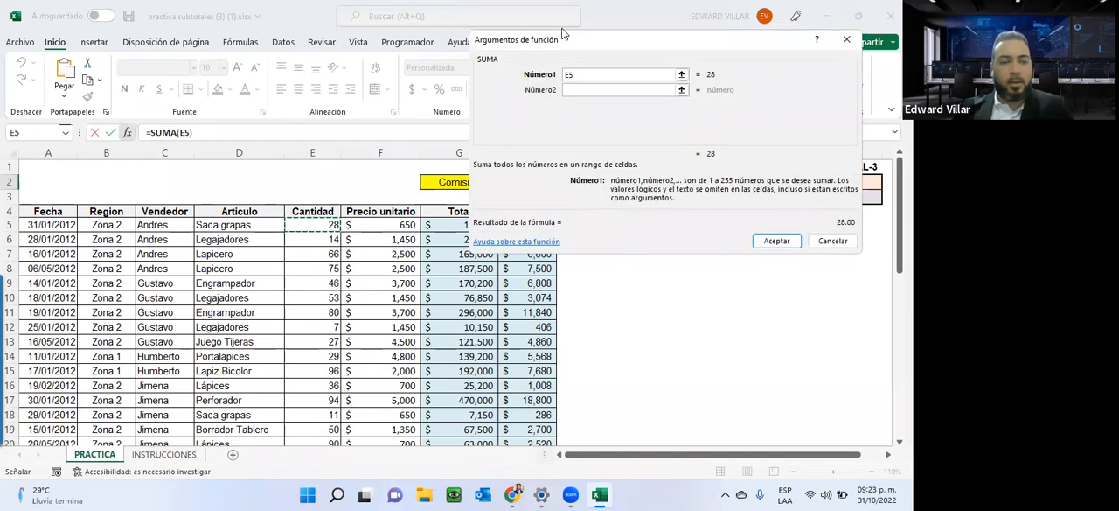
key(ctrl+shift+Down)
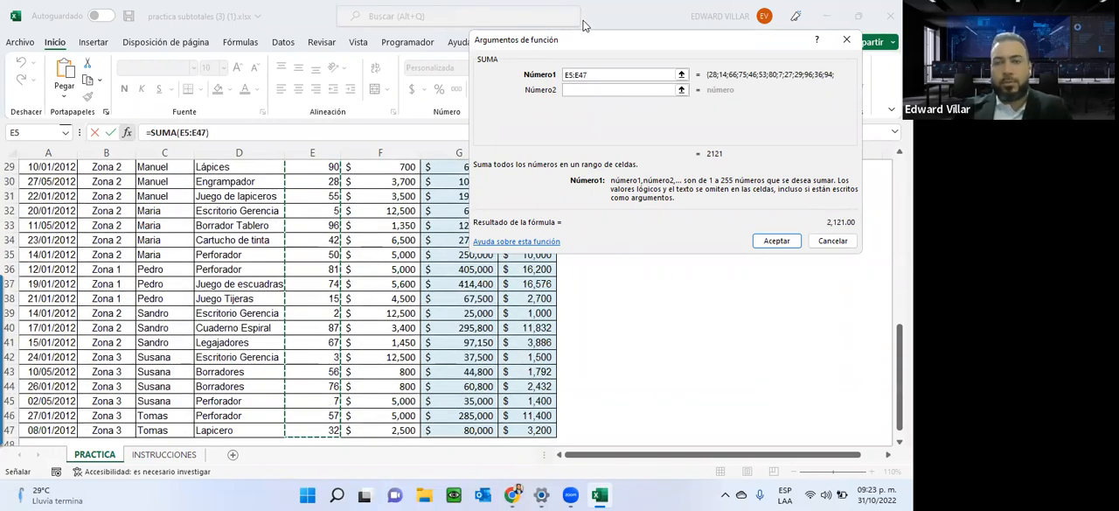
click(768, 245)
scroll(765, 233, up, 1)
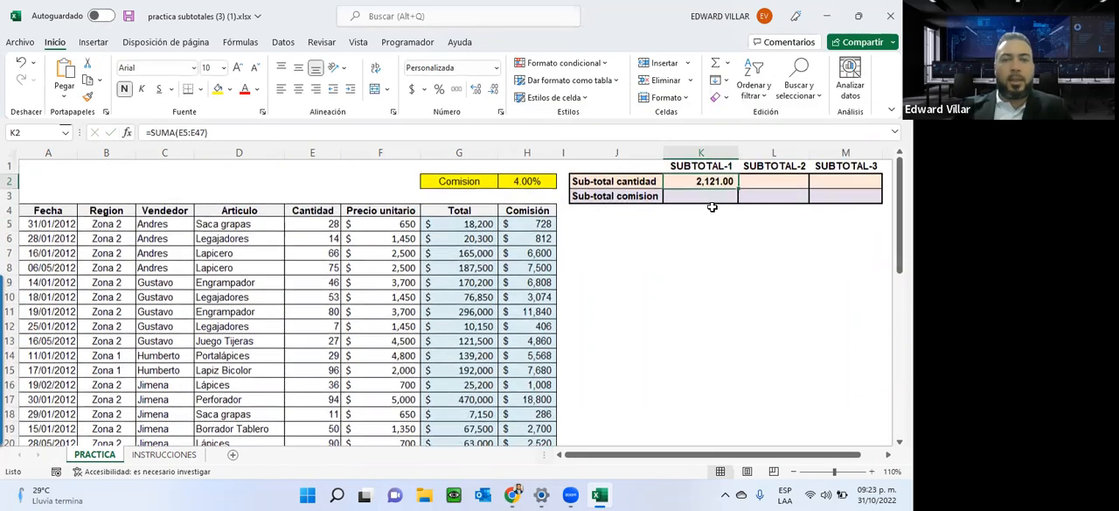
Insert a SUMA function in K3 that adds the Comisión values in H5:H47 for the SUBTOTAL-1 commission.
click(690, 196)
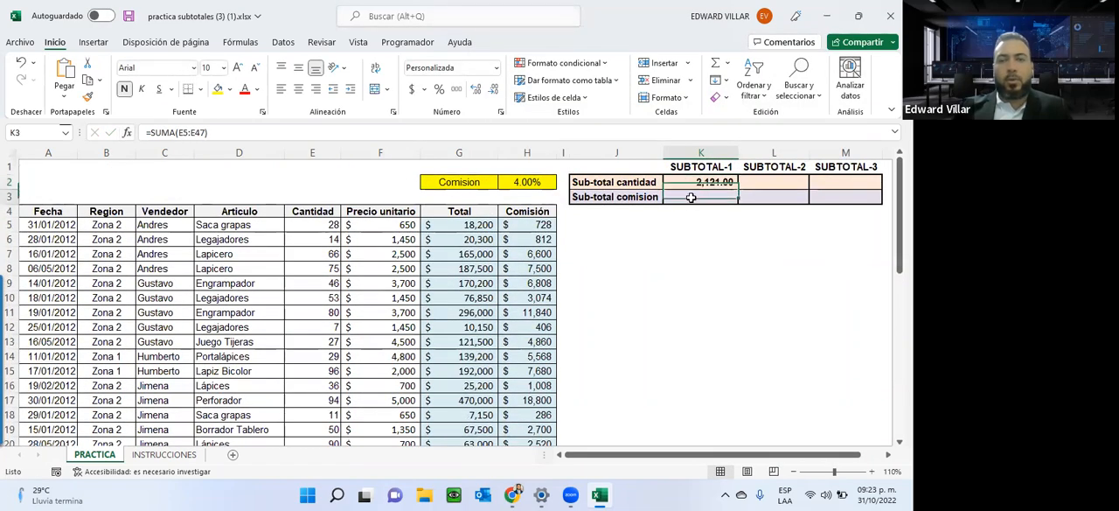
click(126, 132)
double_click(540, 122)
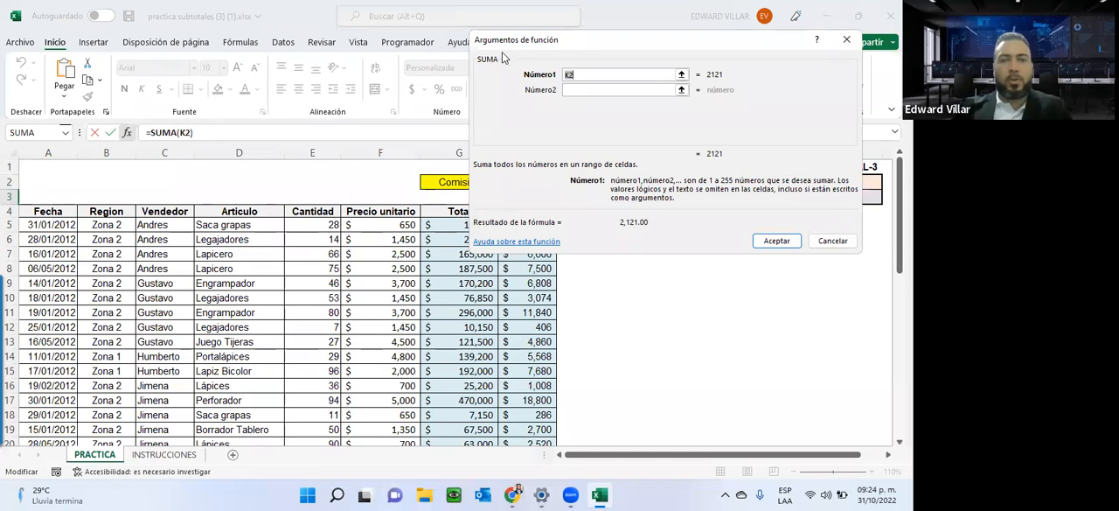
drag(502, 57, 48, 28)
click(535, 225)
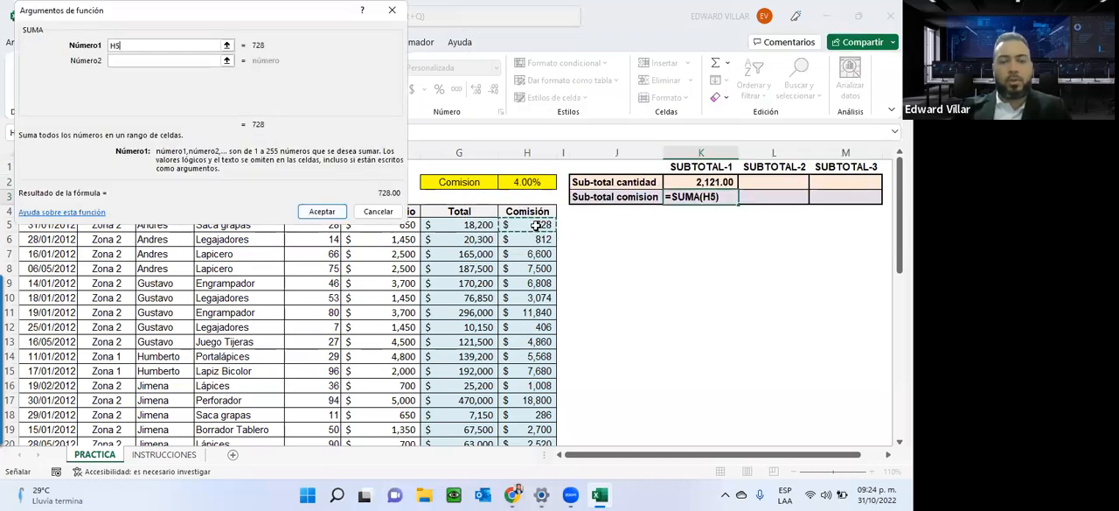
key(ctrl+shift+Down)
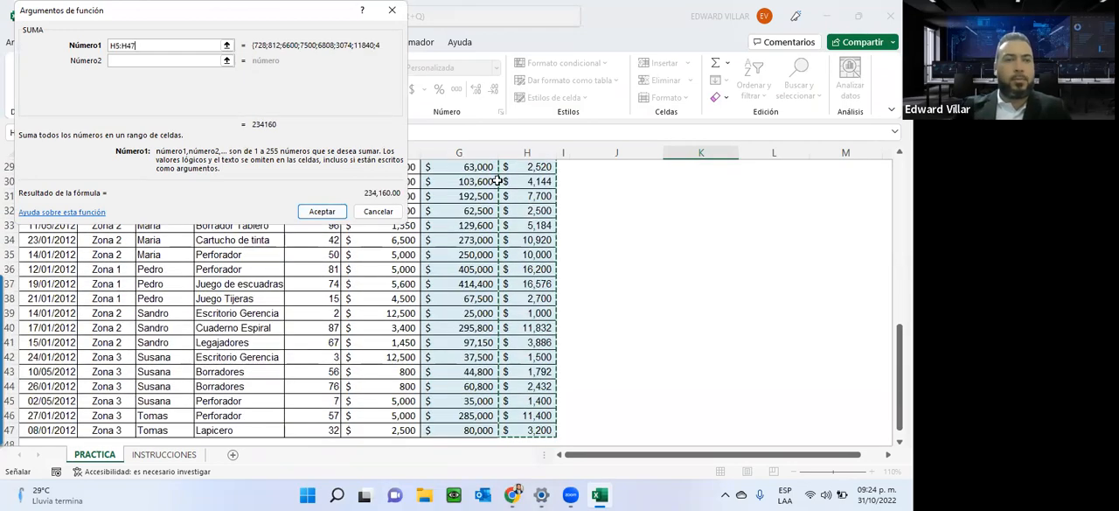
click(321, 211)
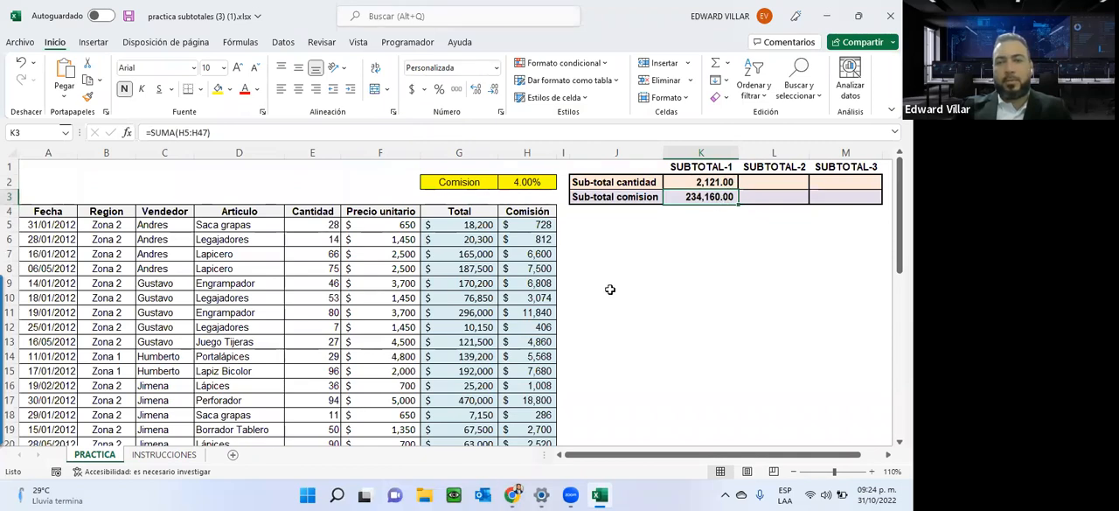
Consult the INSTRUCCIONES sheet again and inspect the SUMA formula in K3 without changing it.
scroll(754, 194, down, 1)
scroll(754, 194, up, 1)
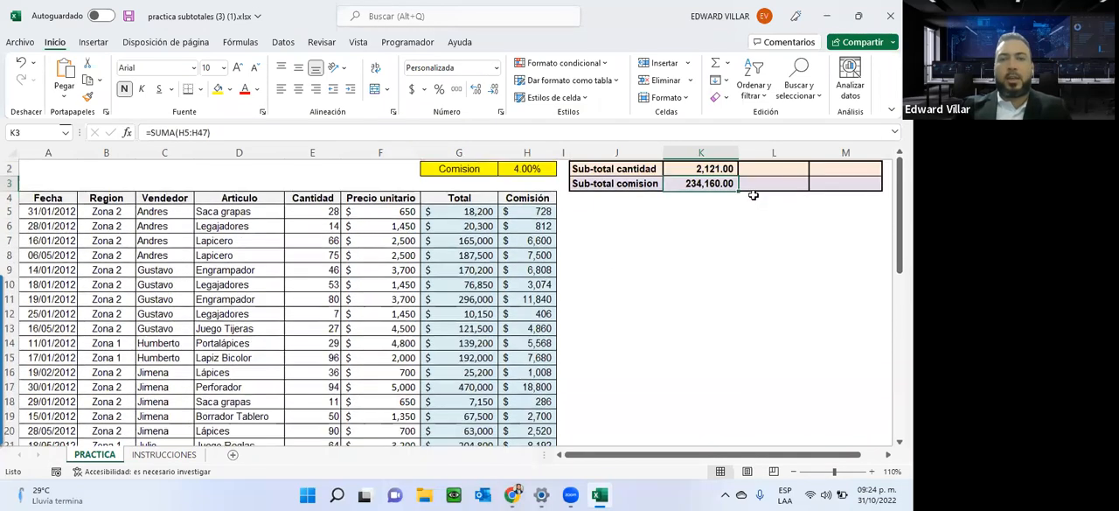
click(183, 459)
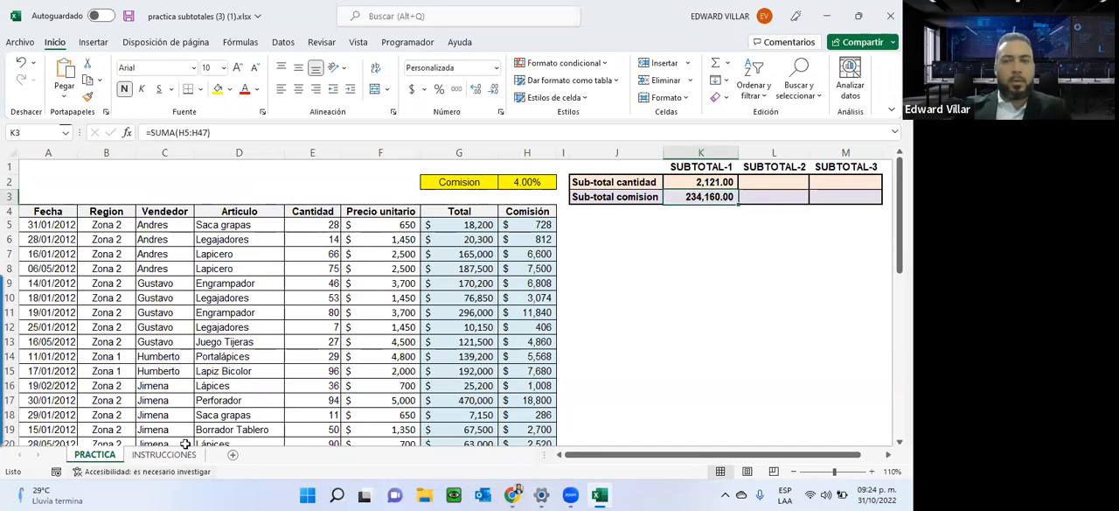
double_click(690, 198)
key(Escape)
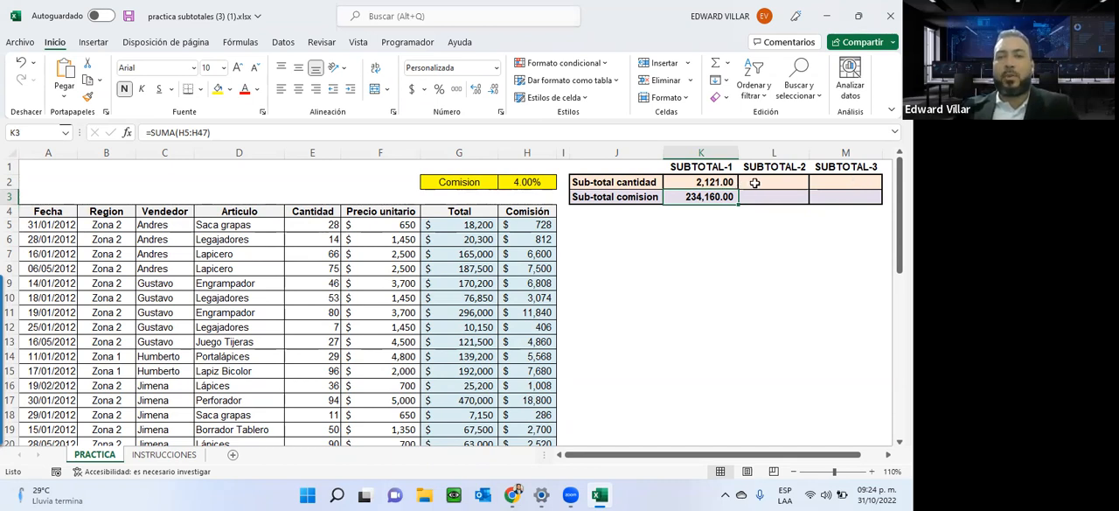
Highlight the sales table range A4:H14, check the subtotal tasks on the INSTRUCCIONES sheet, and return to PRACTICA.
click(755, 182)
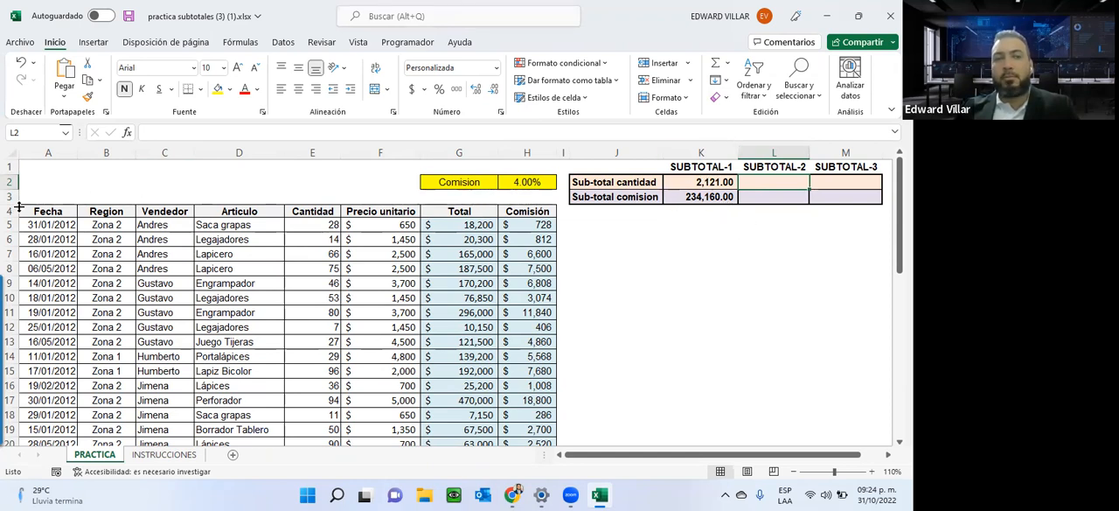
drag(39, 211, 502, 363)
click(134, 456)
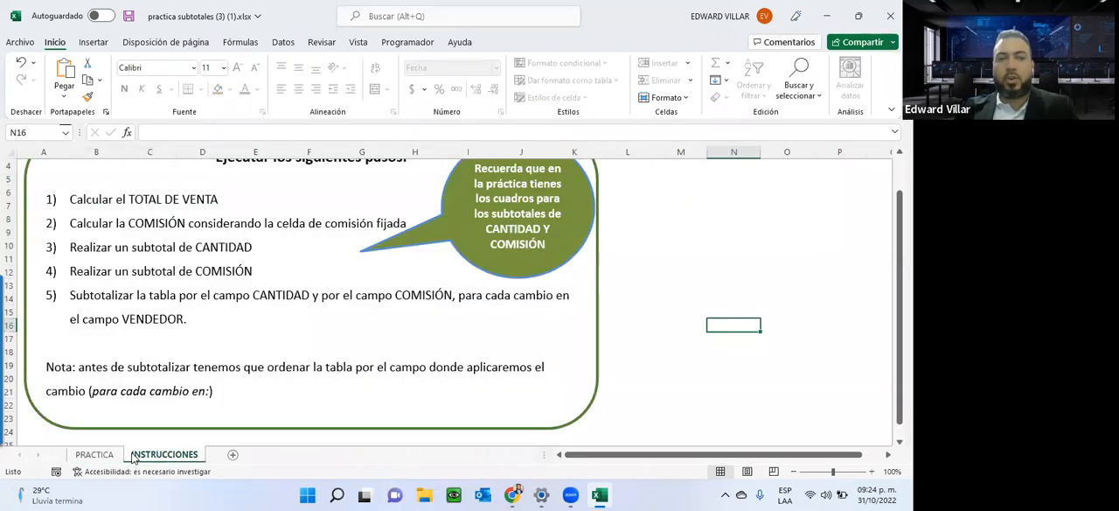
click(95, 455)
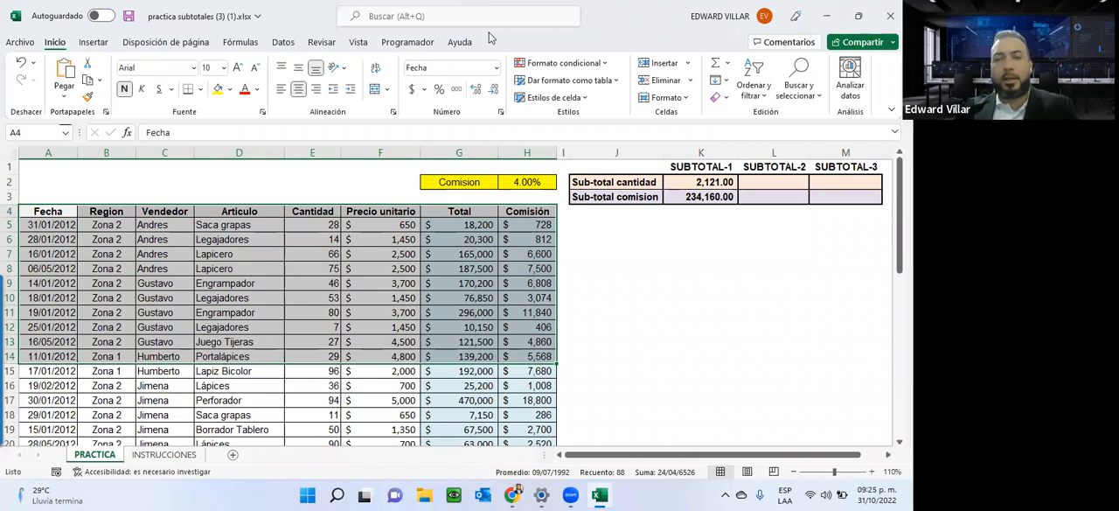
Enter =SUBTOTALES(9,E5:E47) in L2 to subtotal the Cantidad column with function 9 - SUMA.
click(770, 182)
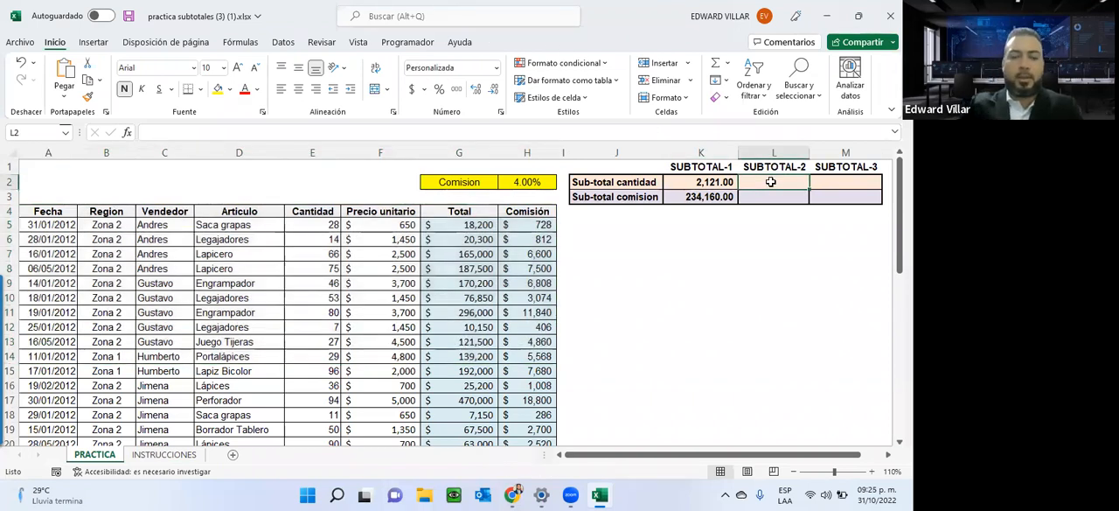
text(=sub)
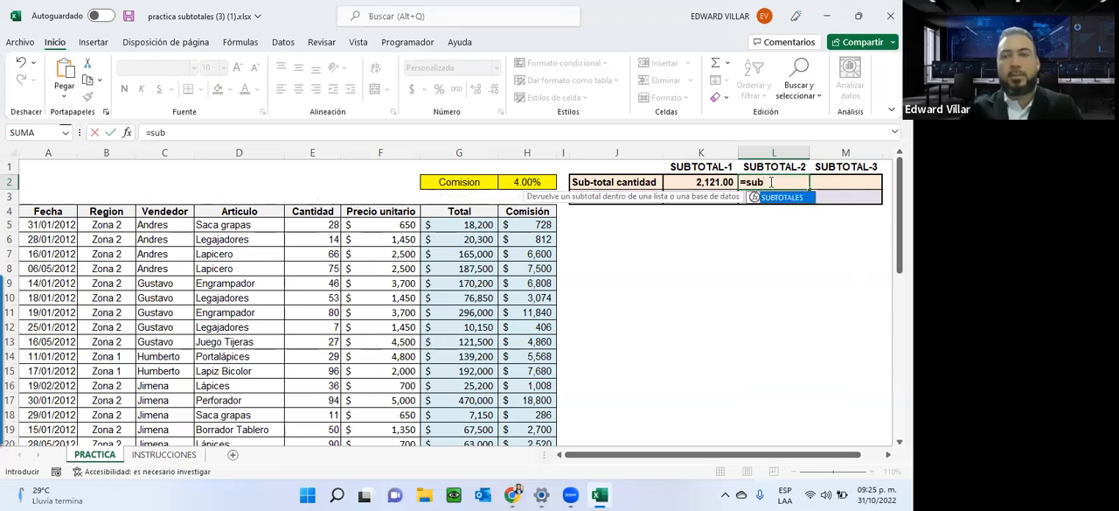
double_click(782, 198)
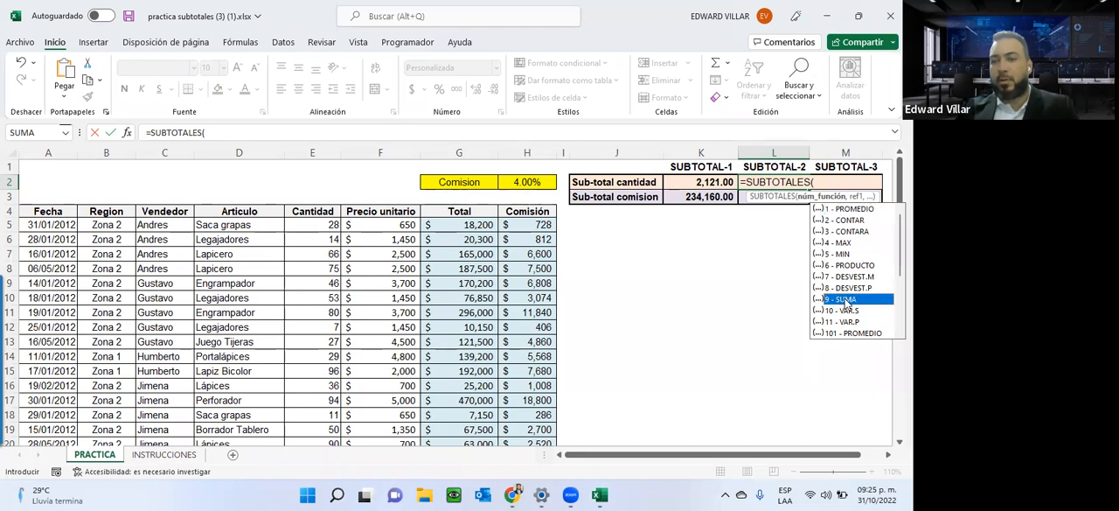
double_click(844, 299)
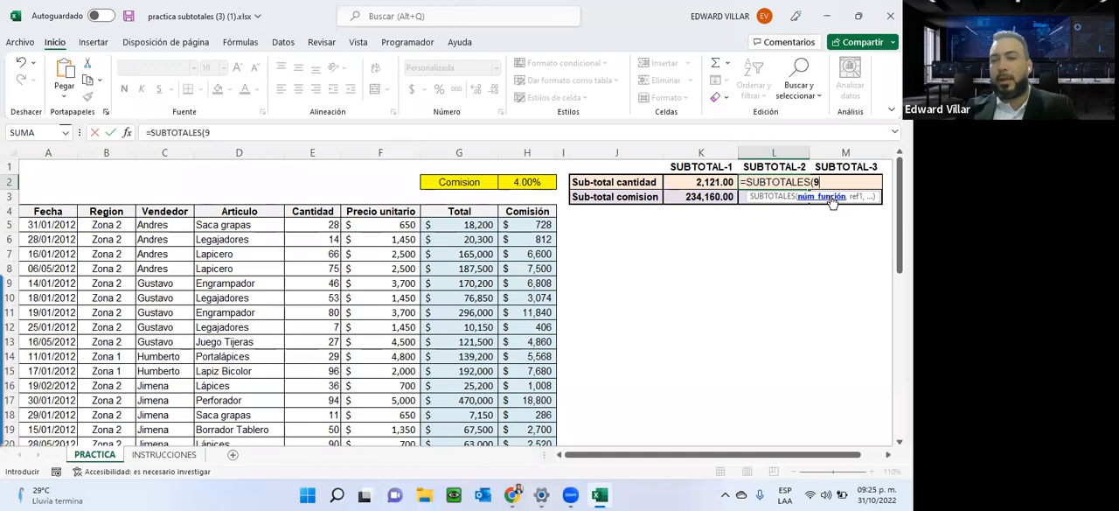
text(,)
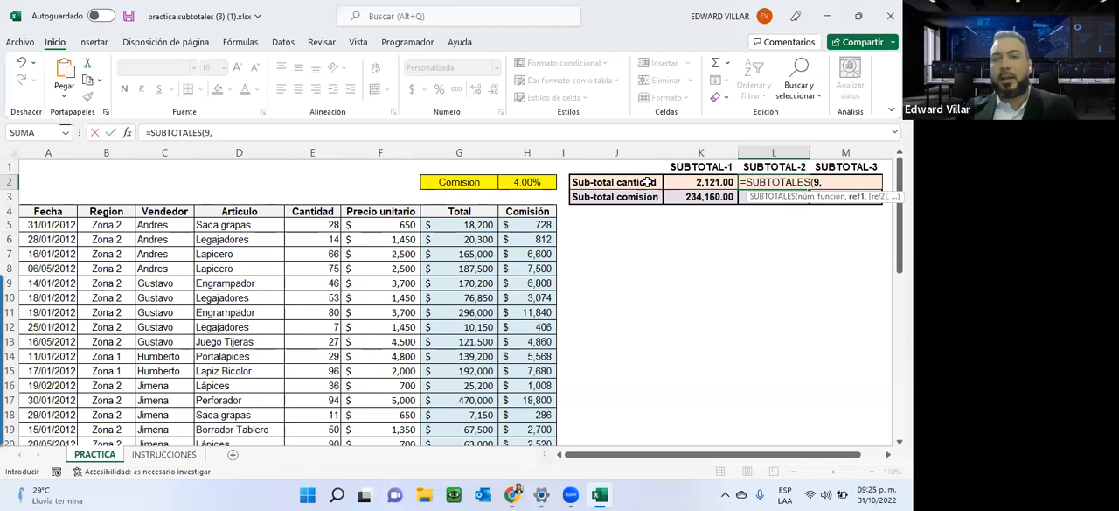
click(314, 225)
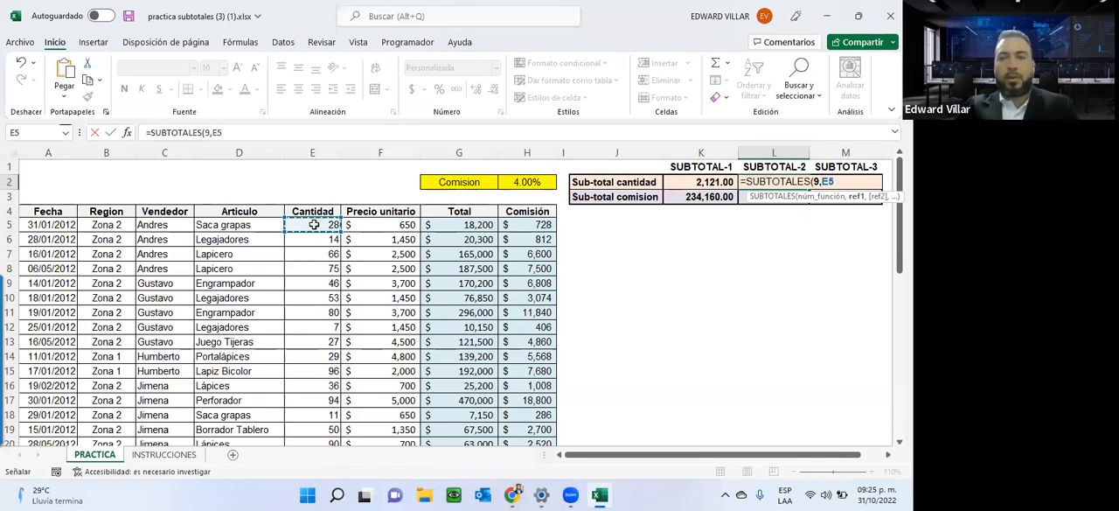
key(ctrl+shift+Down)
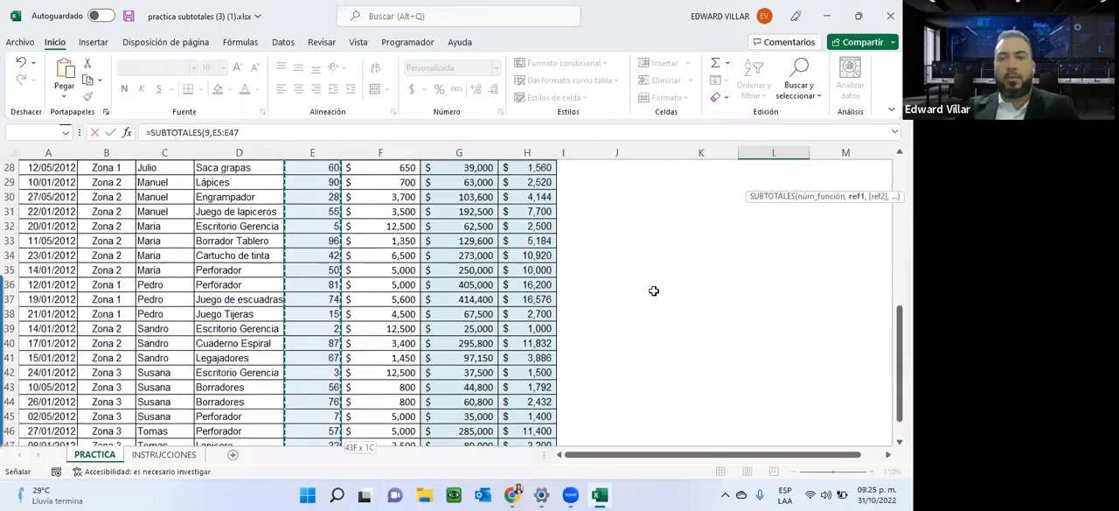
scroll(654, 290, up, 9)
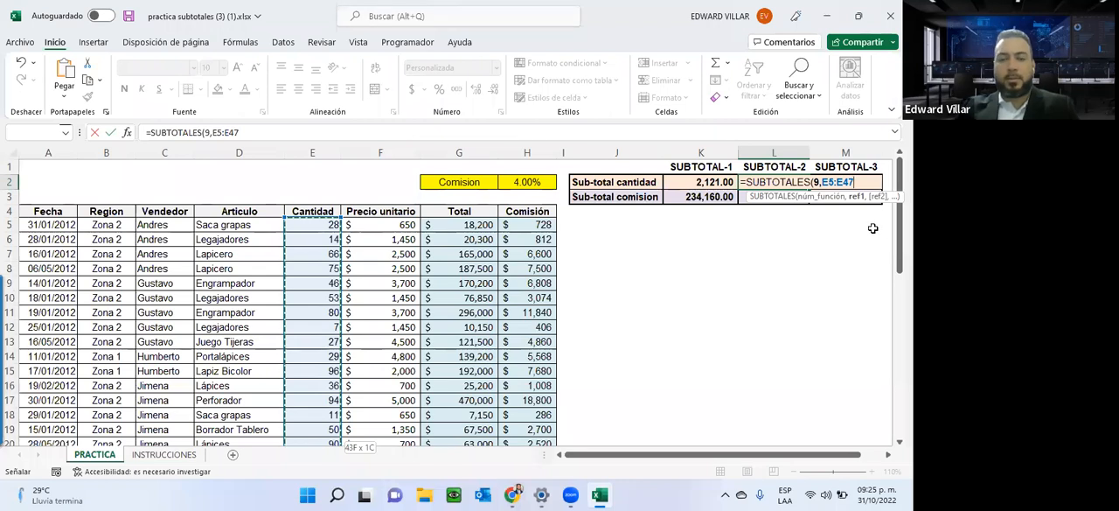
text())
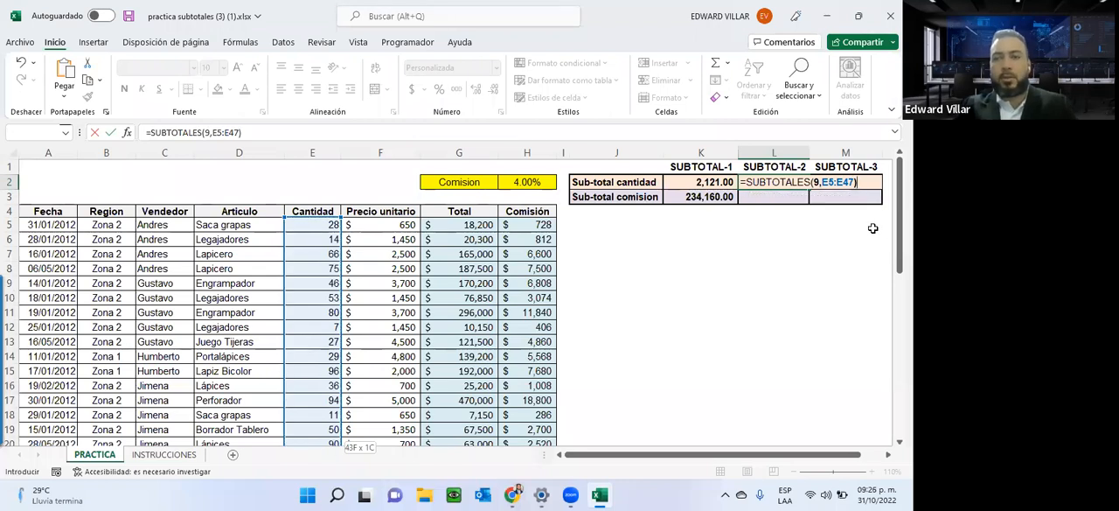
key(Return)
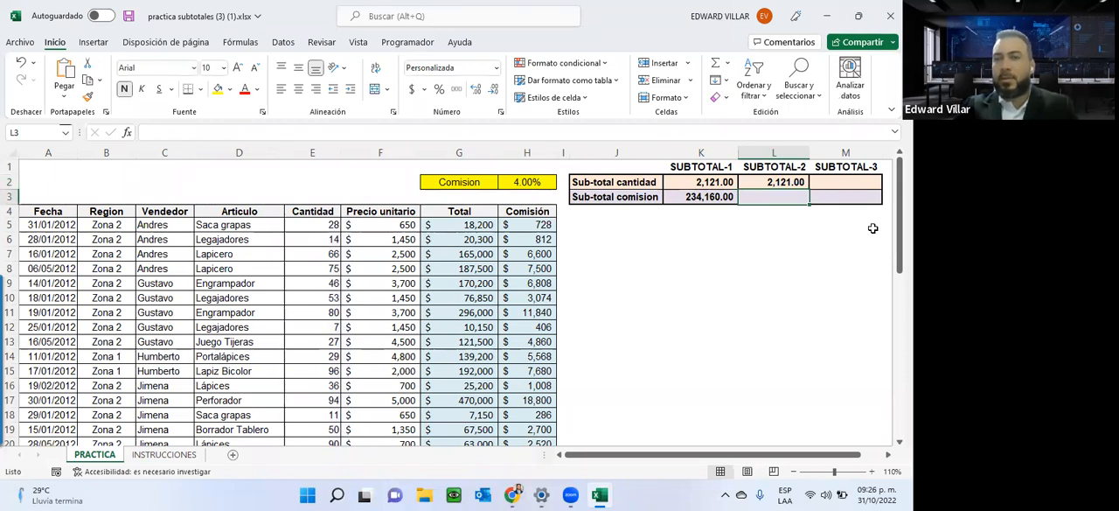
Compare the SUBTOTALES formula in L2 with the SUMA formula in K2, leaving both unedited.
click(775, 183)
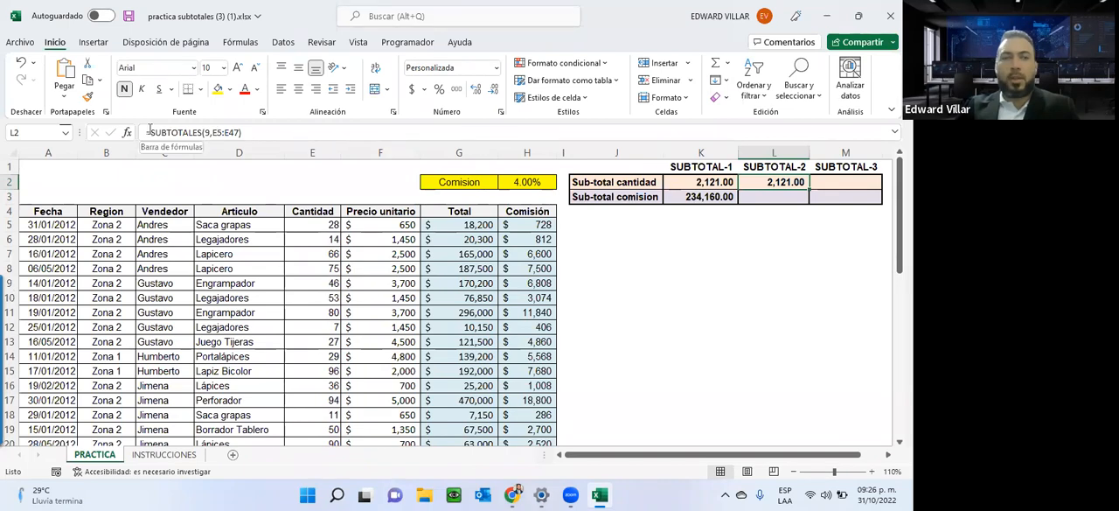
drag(150, 131, 285, 131)
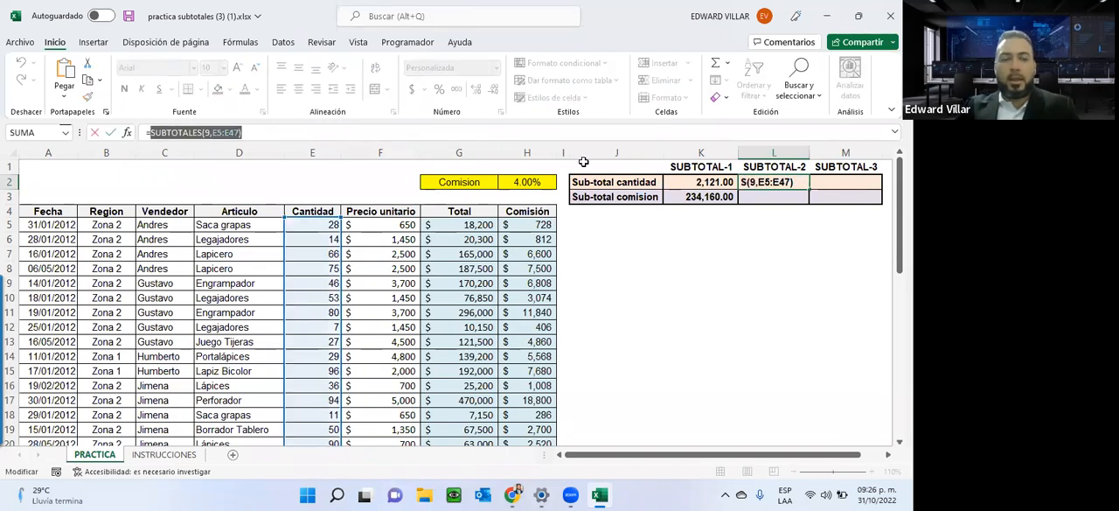
key(Escape)
click(669, 182)
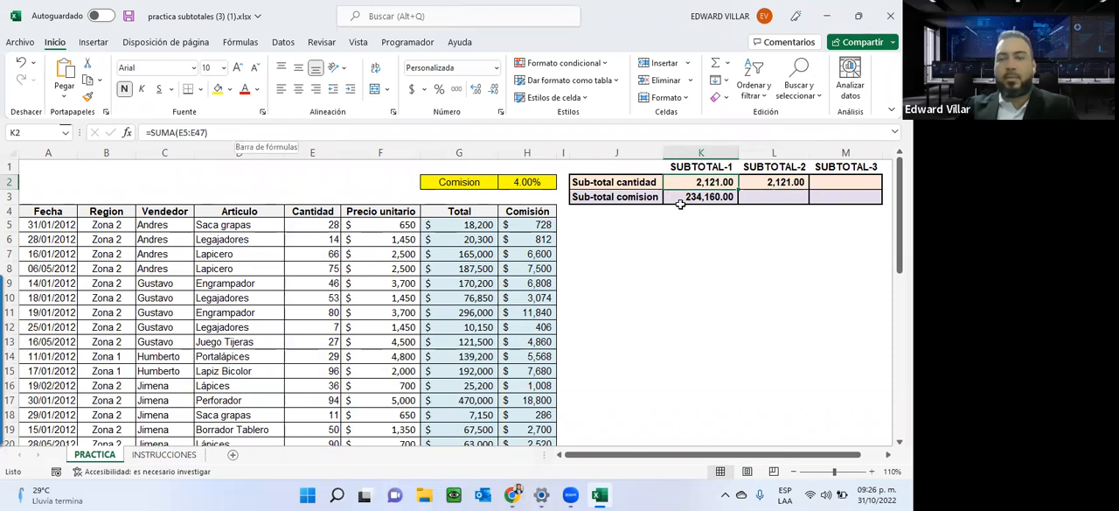
Enter =SUBTOTALES(9,H5:H47) in L3 to subtotal the Comisión column with function 9 - SUMA.
click(767, 198)
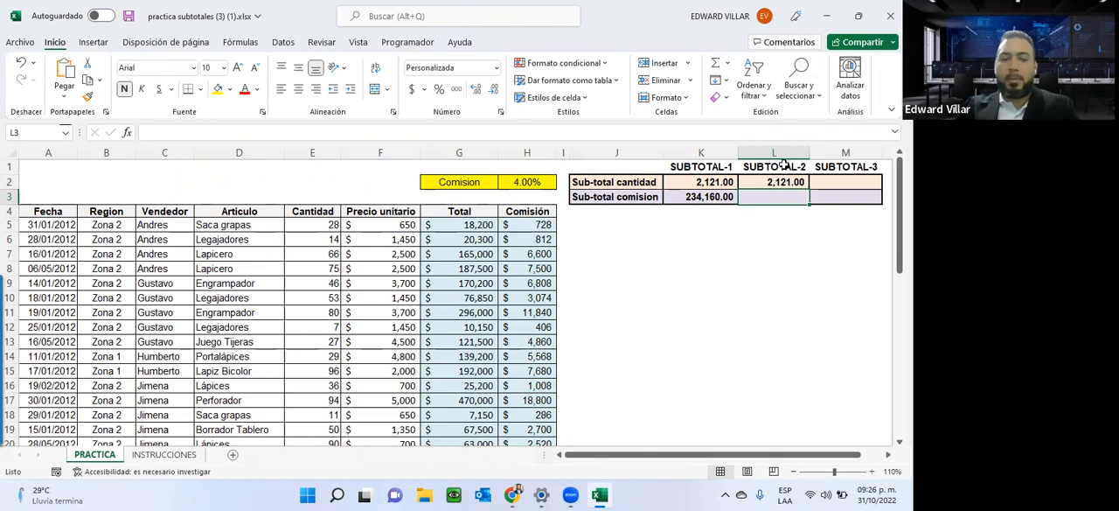
text(=sub)
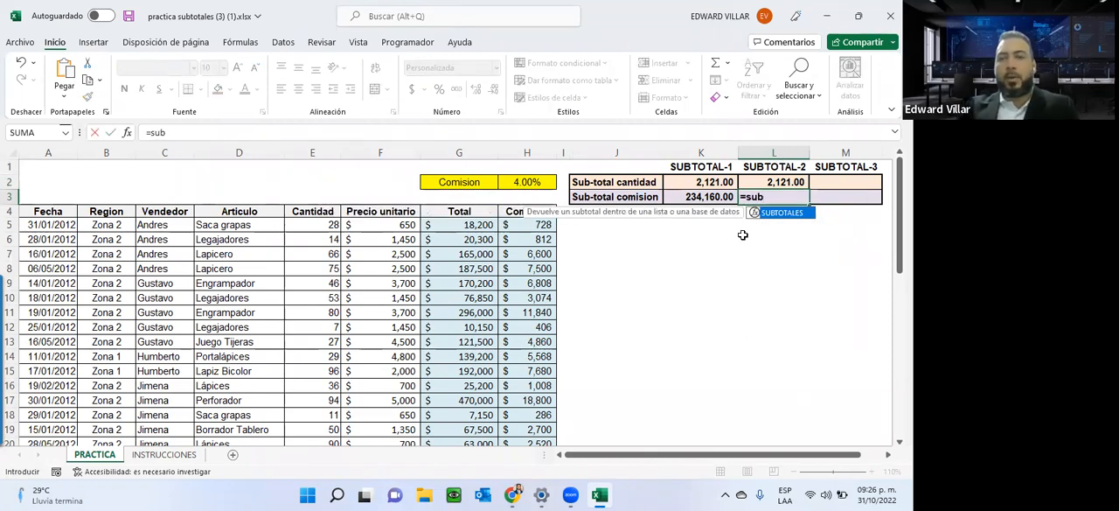
double_click(777, 218)
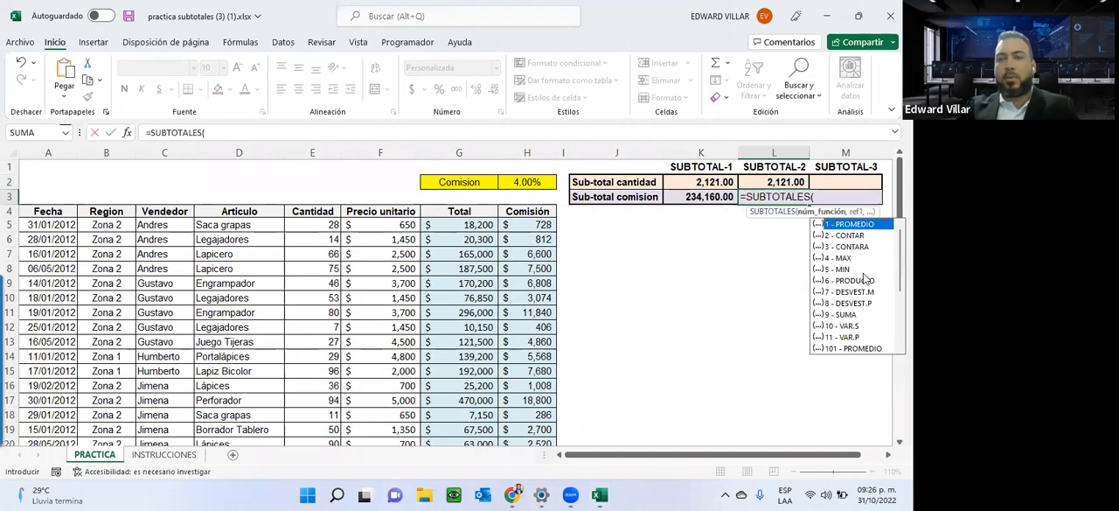
click(854, 314)
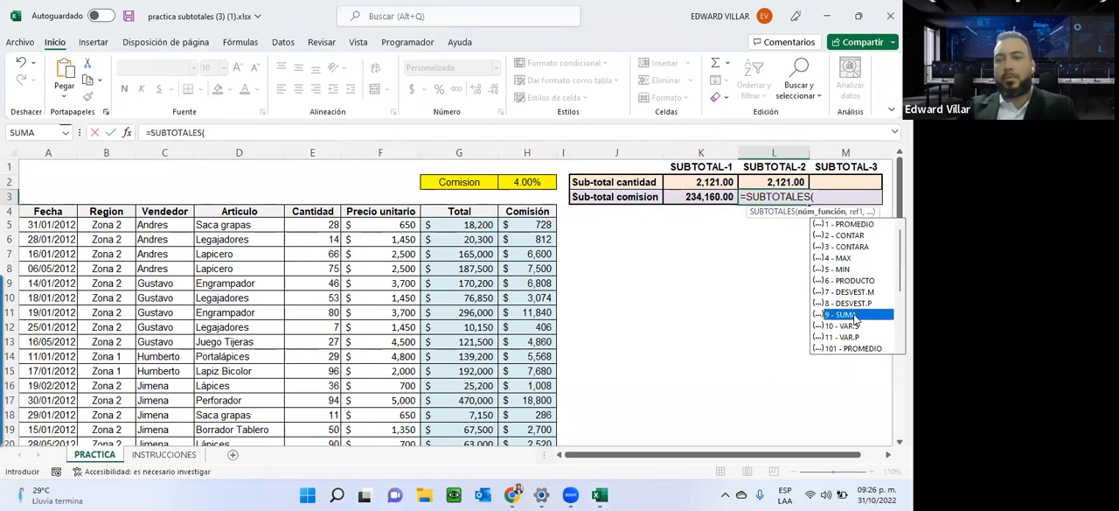
double_click(854, 315)
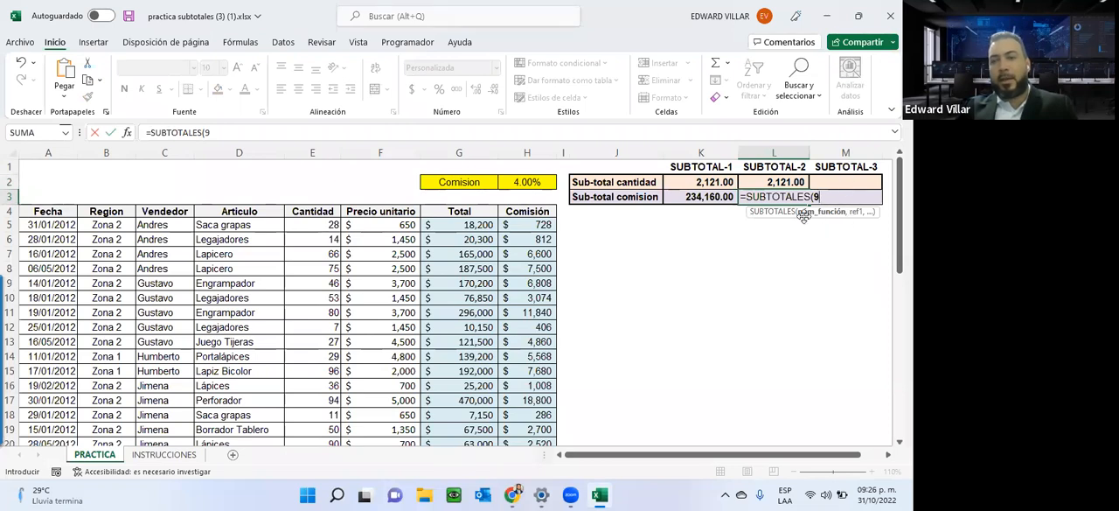
text(,)
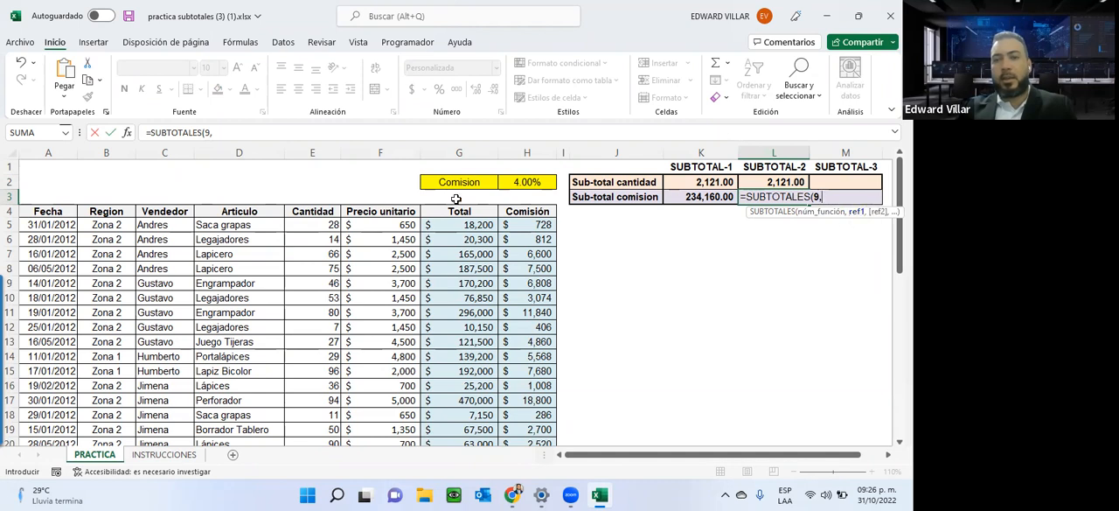
click(519, 225)
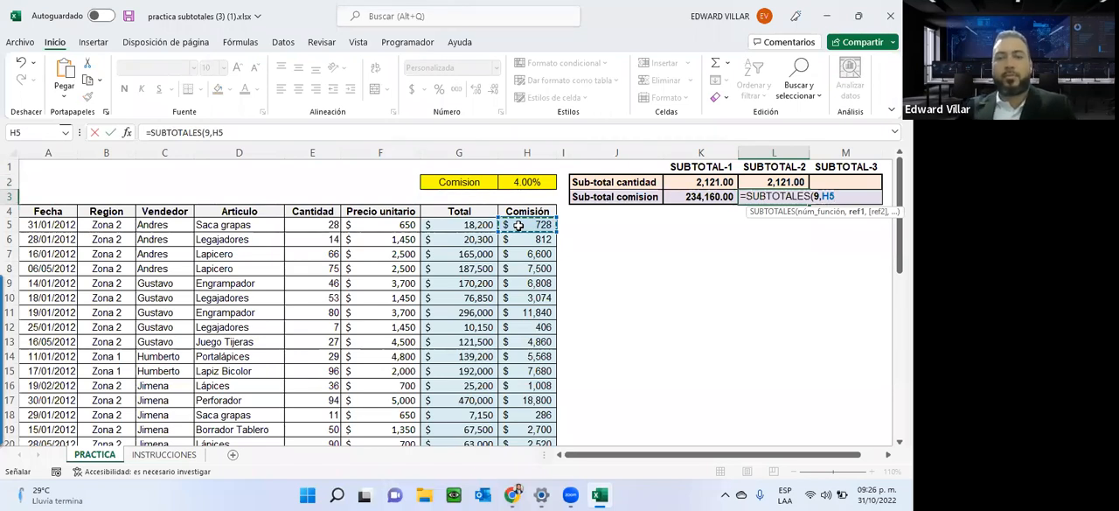
key(ctrl+shift+Down)
scroll(692, 243, up, 8)
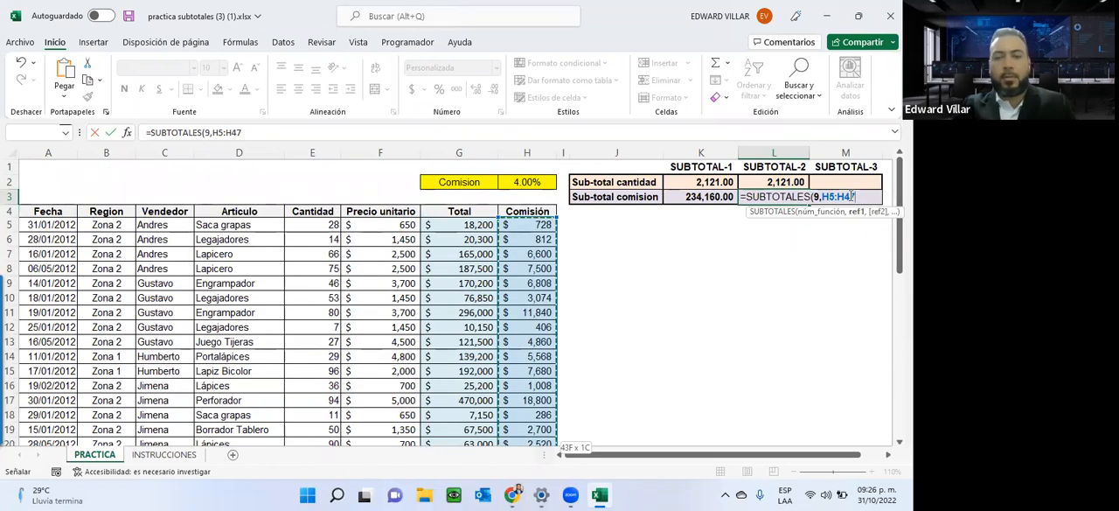
text())
key(Return)
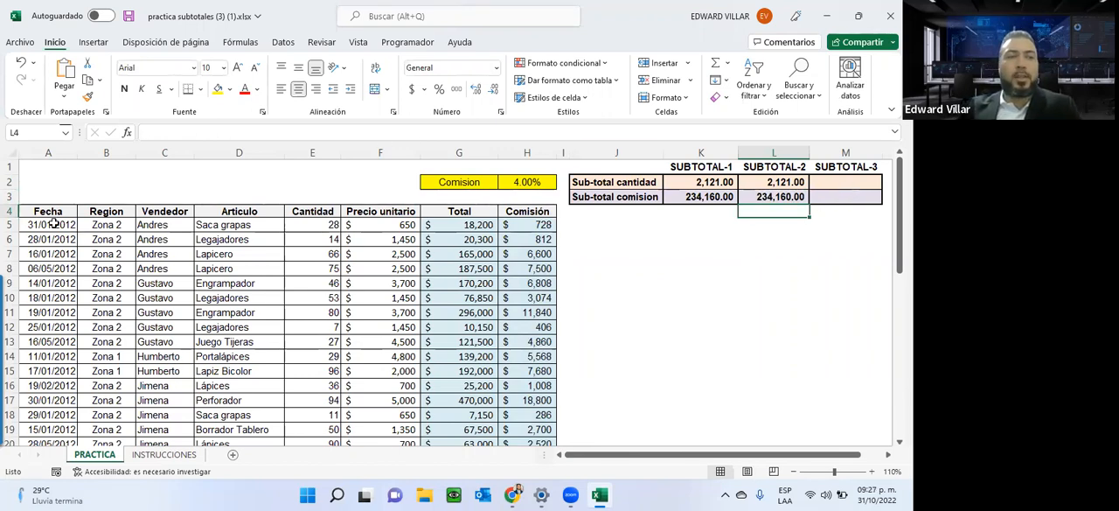
Add filters to the header row A4:H4 and filter Vendedor to show only the vendor of rows 14 and 15.
drag(50, 213, 527, 213)
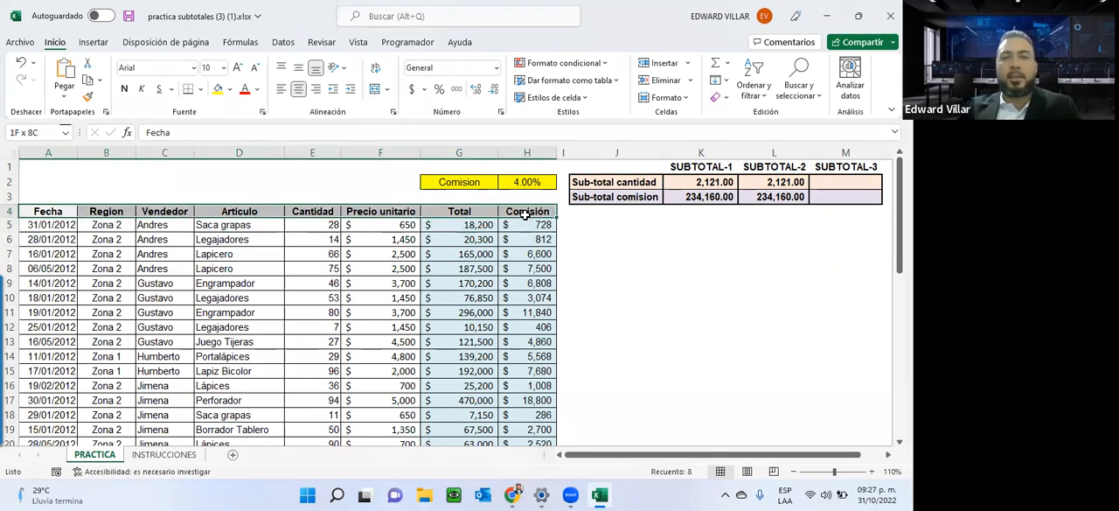
click(766, 96)
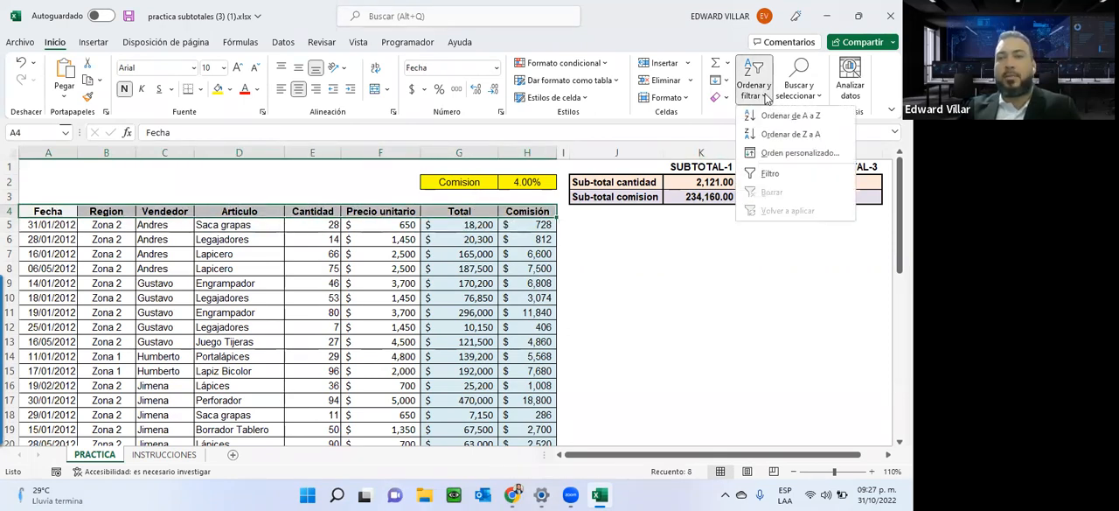
click(766, 175)
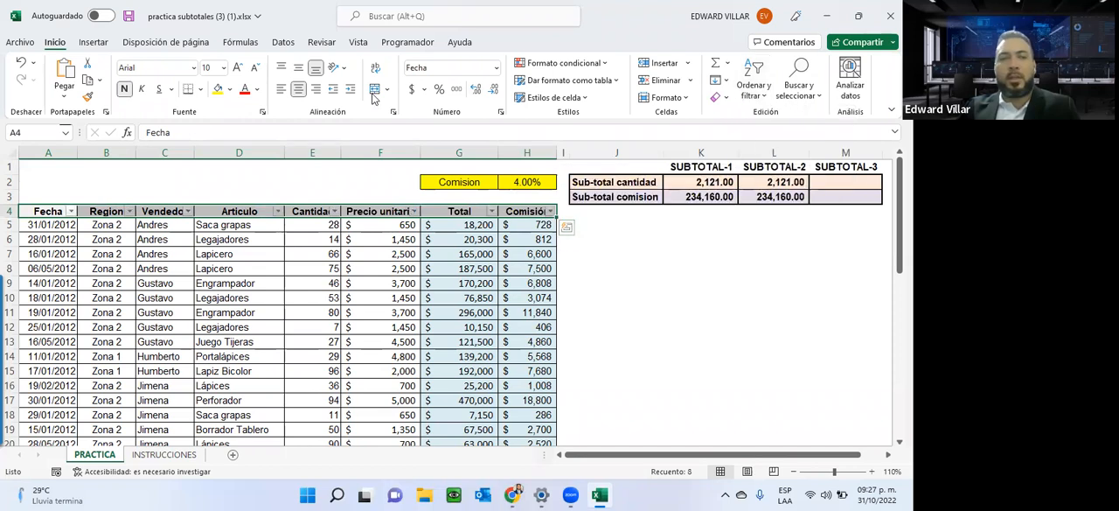
click(187, 212)
click(53, 340)
click(52, 374)
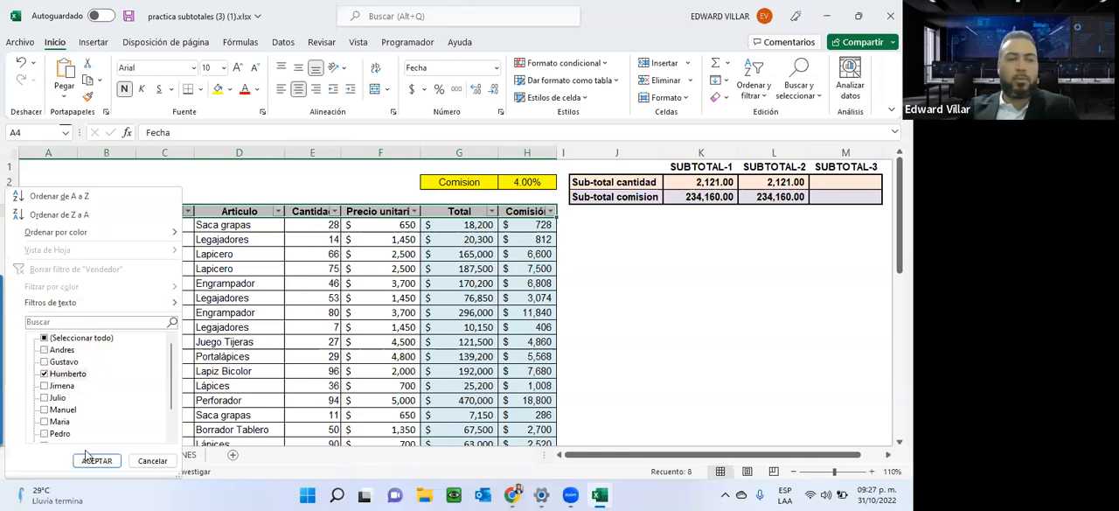
click(96, 461)
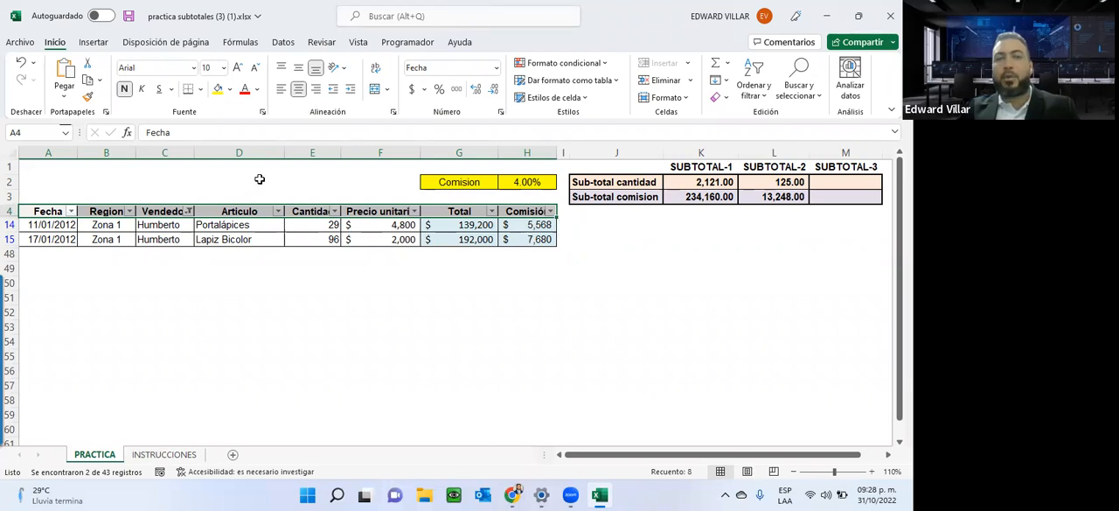
Compare the SUBTOTALES cells L2 and L3 with the SUMA cells K2 and K3 under the active vendor filter.
click(769, 183)
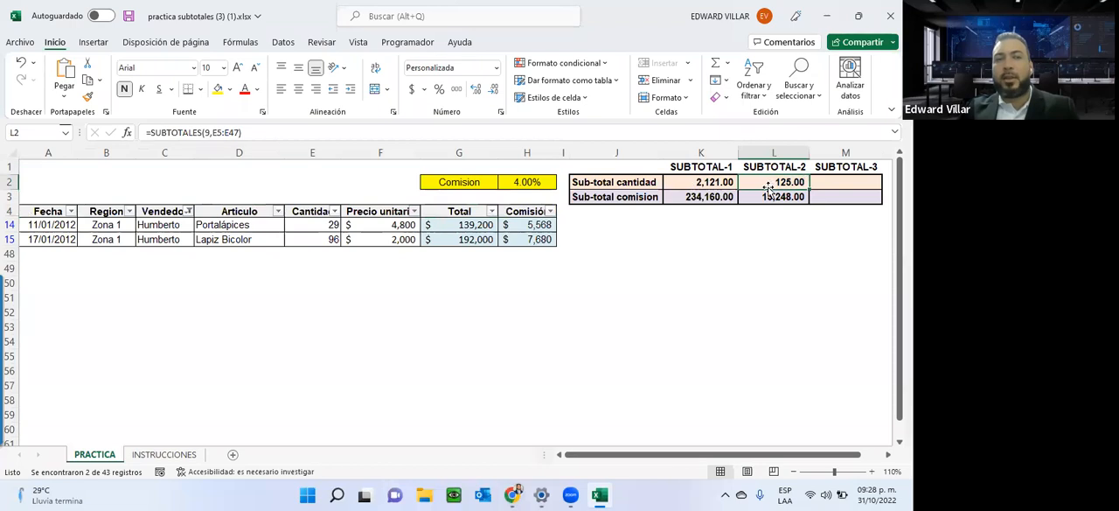
click(765, 196)
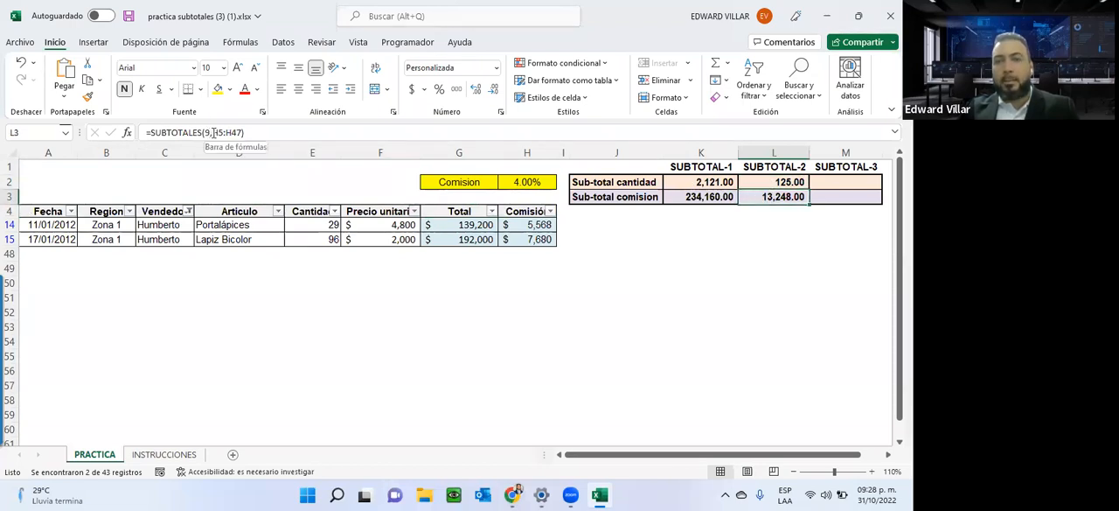
click(702, 184)
click(696, 196)
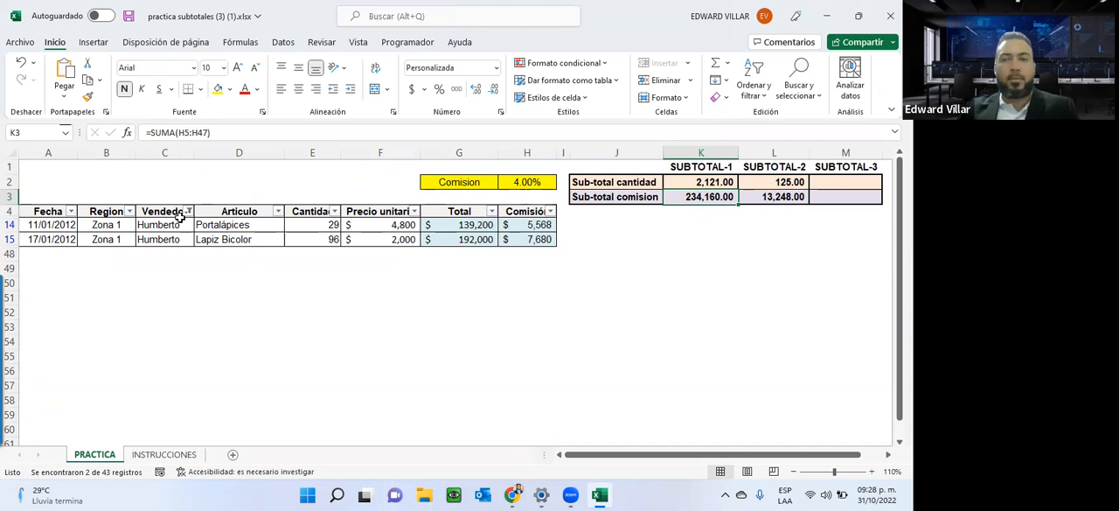
click(762, 198)
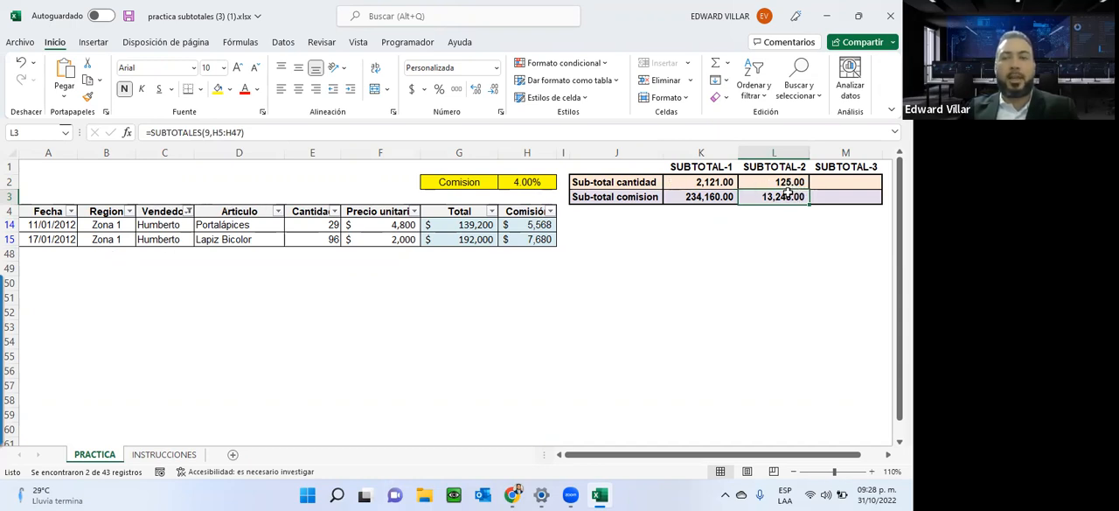
drag(703, 180, 705, 208)
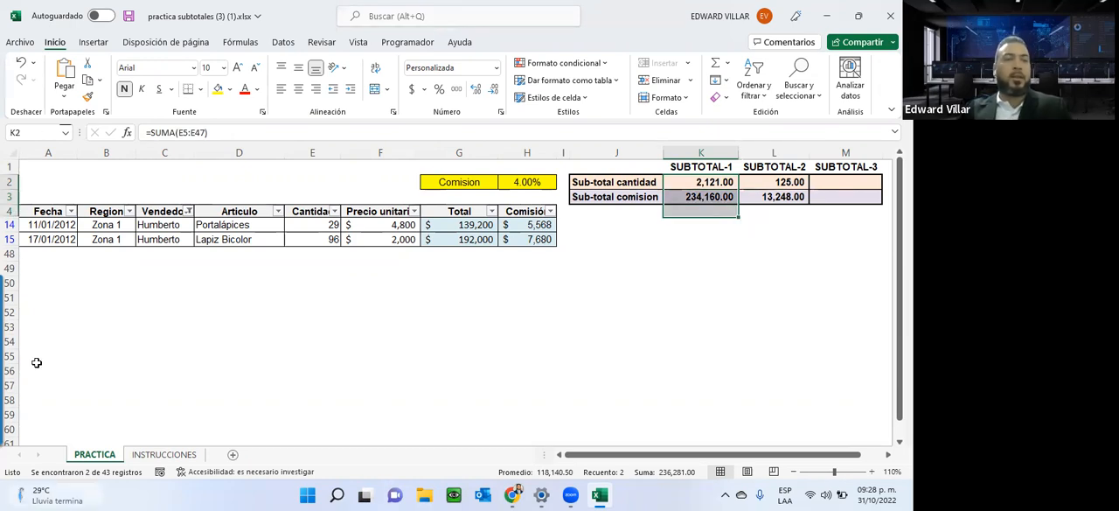
Remove the filter from the header row A4:H4 so that all sales rows are shown.
drag(46, 212, 516, 213)
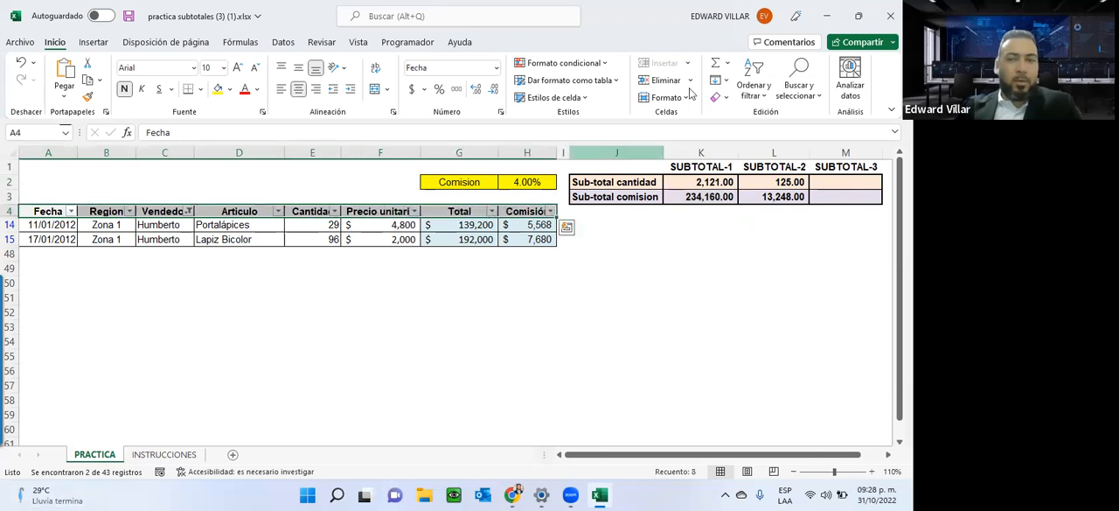
click(761, 99)
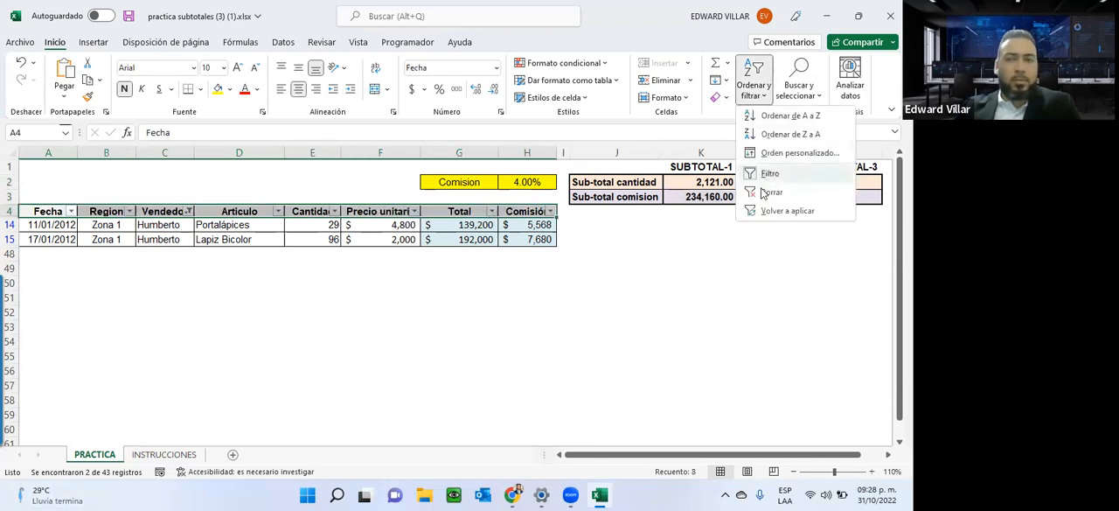
click(760, 178)
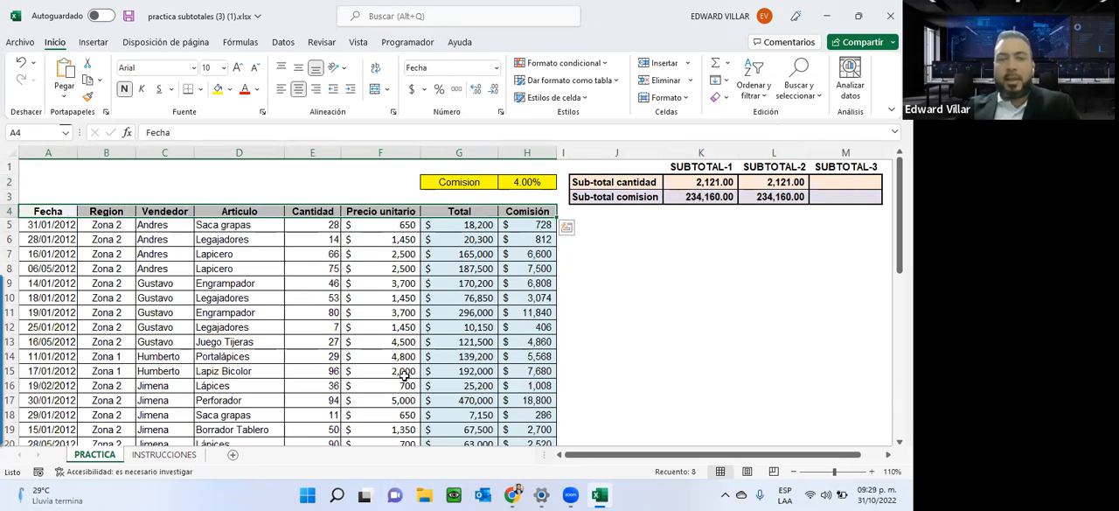
Enter =SUBTOTALES(109,E5:E47) in M2 of the PRACTICA sheet to subtotal the Cantidad column with function 109 - SUMA.
click(165, 457)
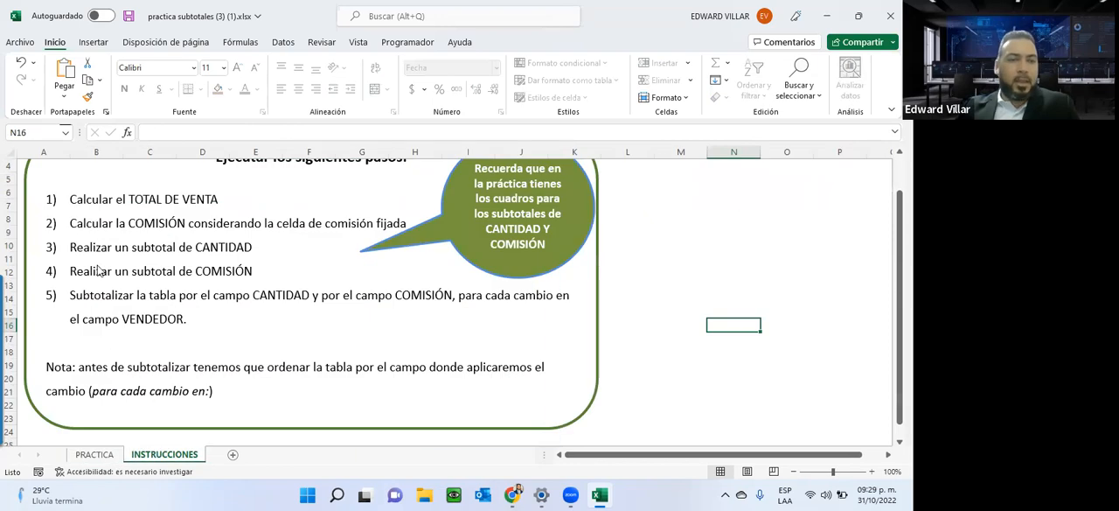
click(95, 454)
click(831, 183)
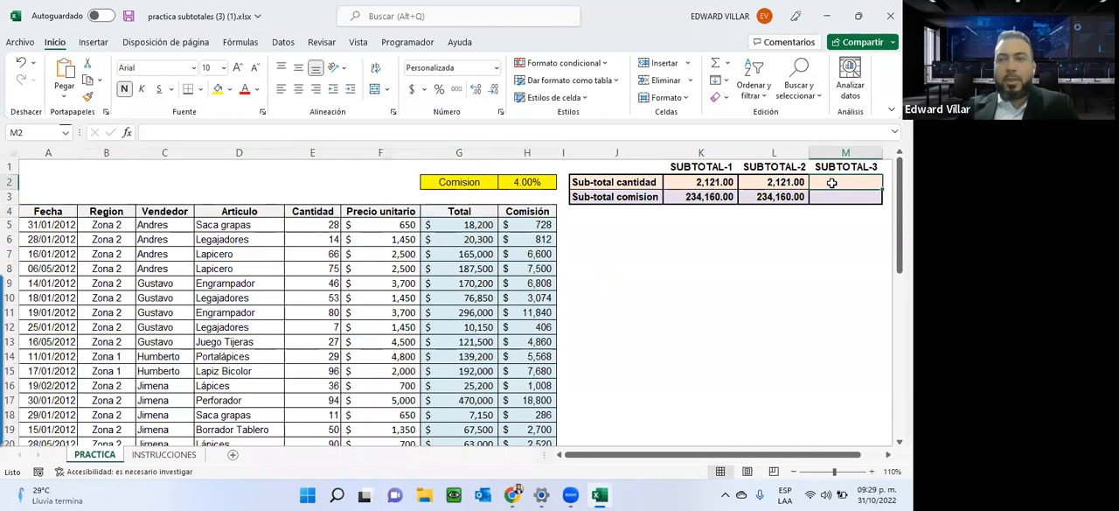
text(=sub)
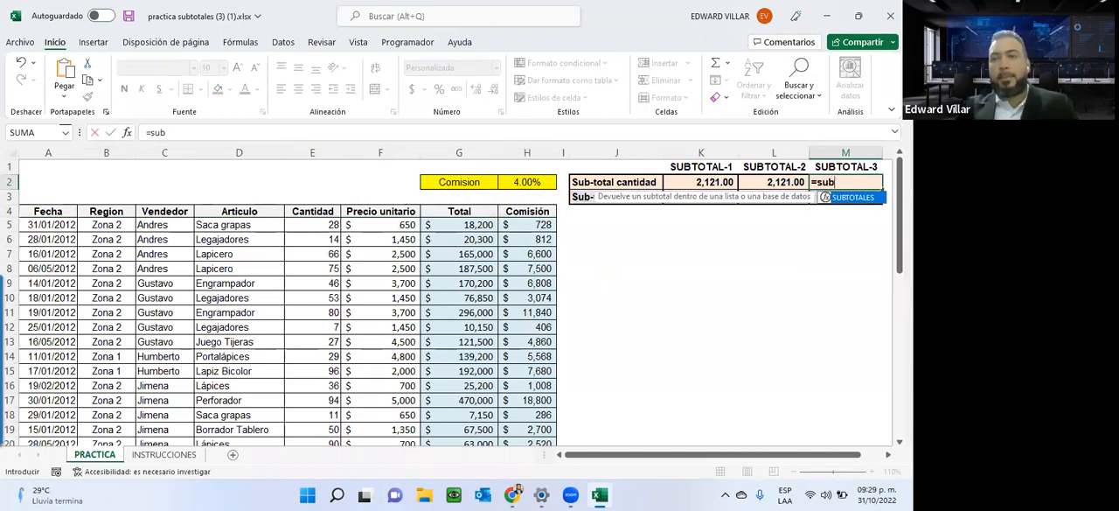
double_click(852, 197)
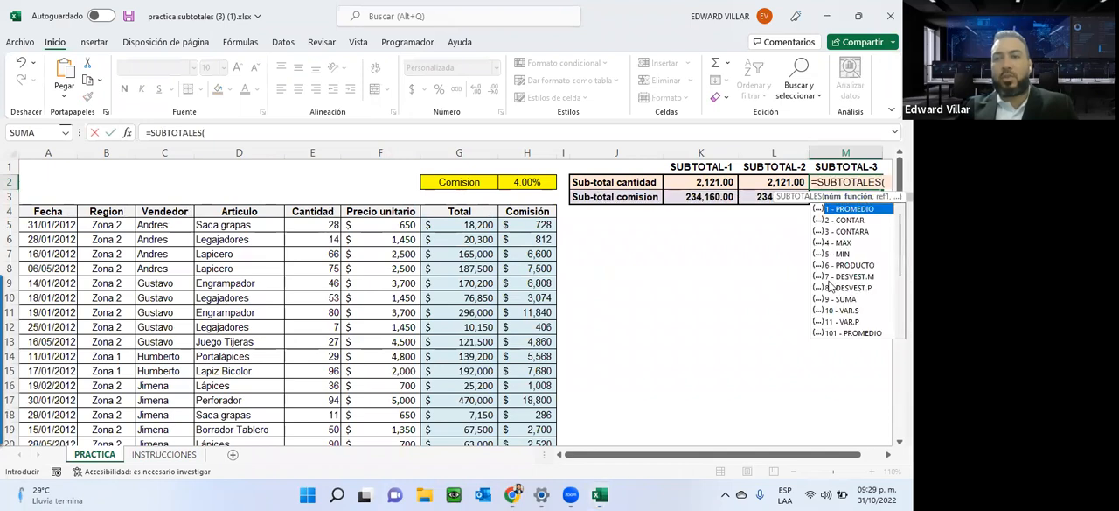
scroll(844, 305, down, 1)
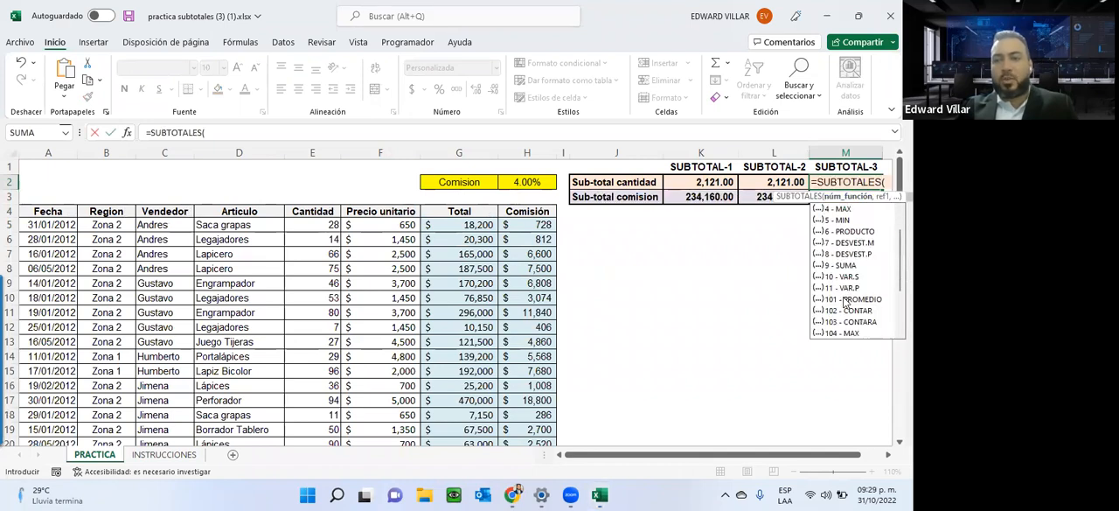
scroll(844, 304, down, 2)
scroll(845, 303, down, 1)
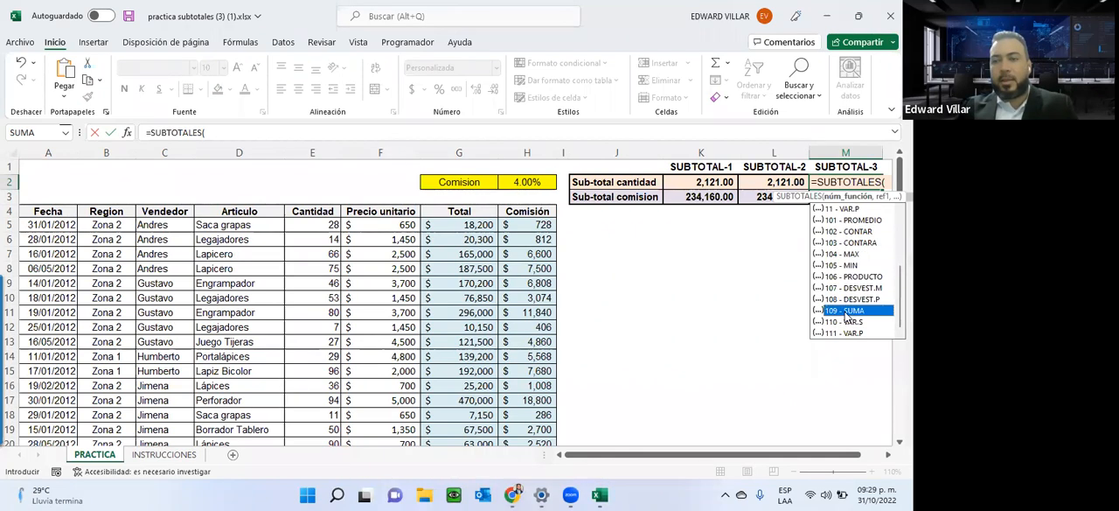
double_click(844, 310)
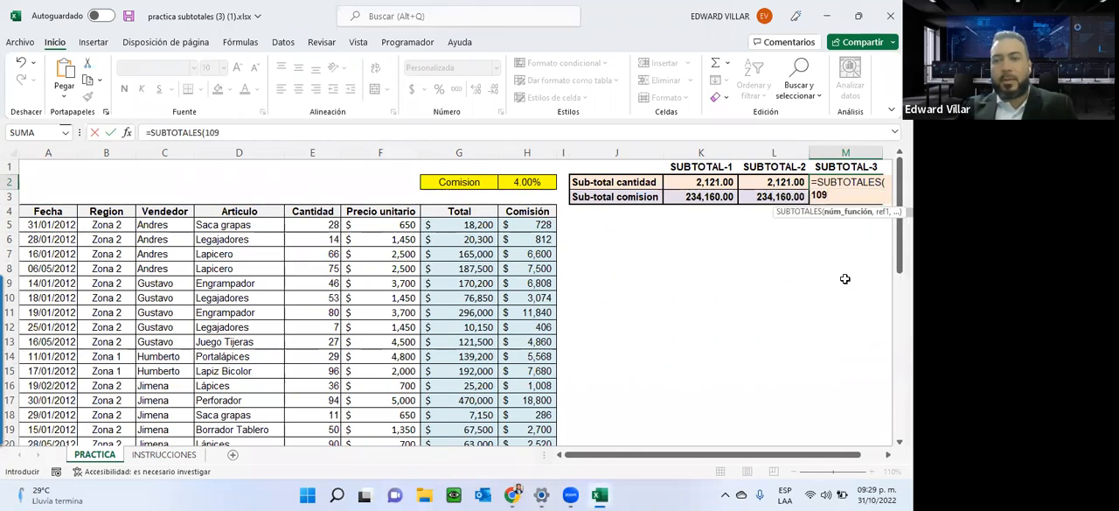
text(,)
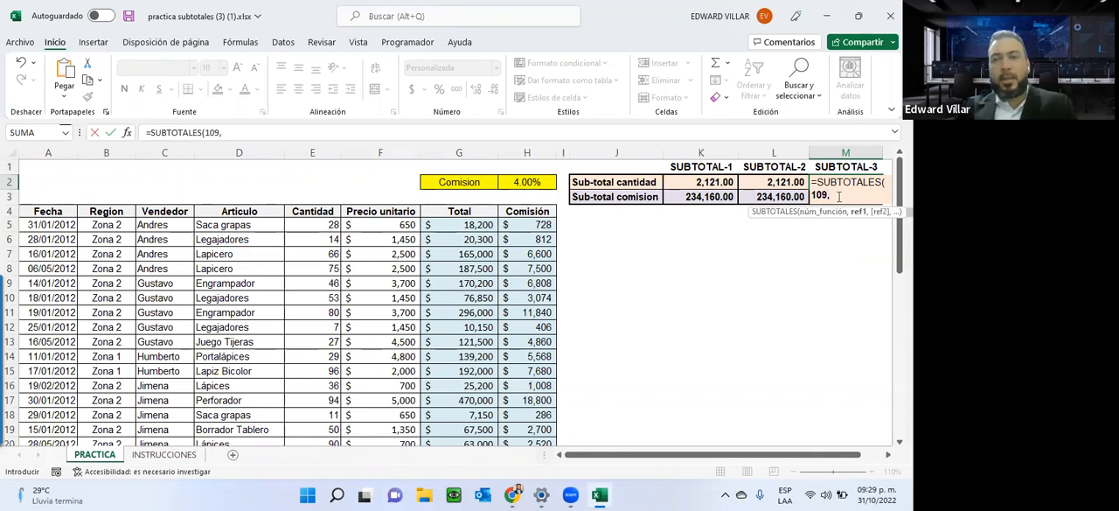
click(327, 224)
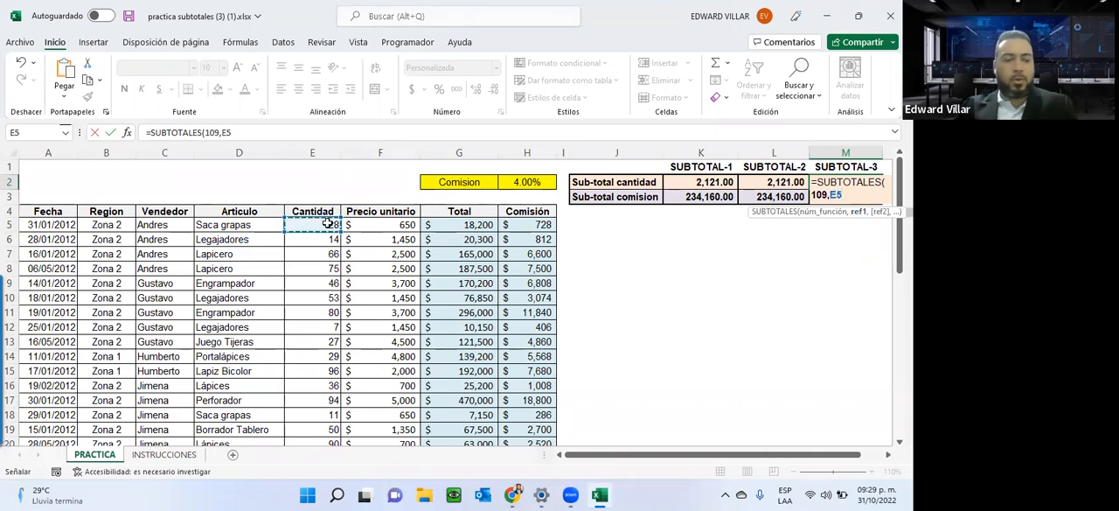
key(ctrl+shift+Down)
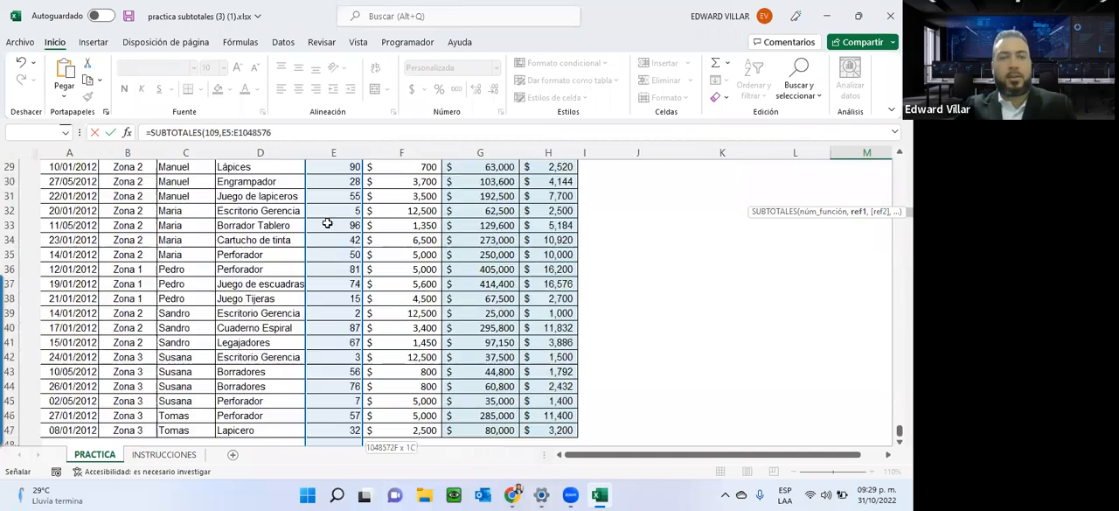
key(ctrl+shift+Up)
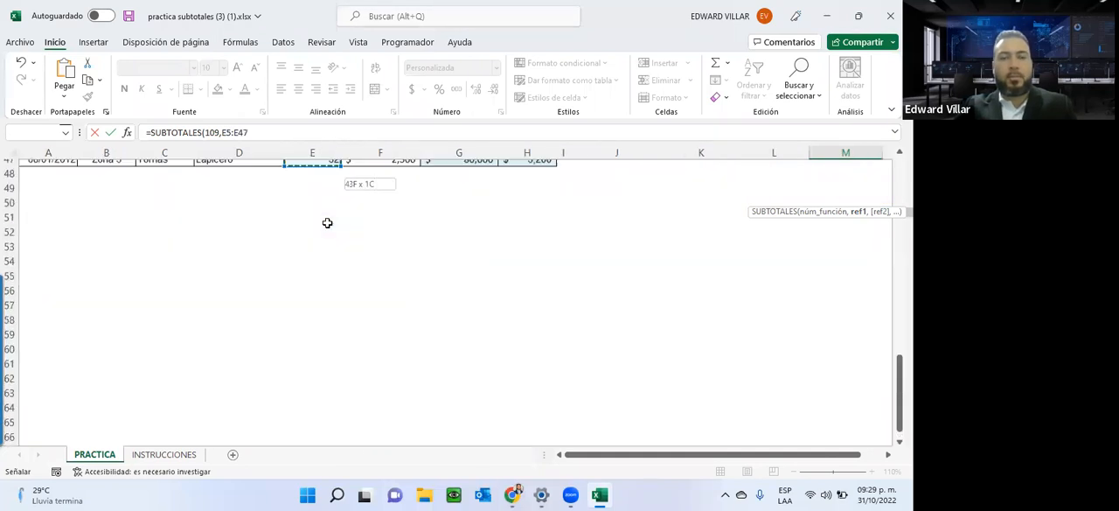
scroll(375, 243, up, 14)
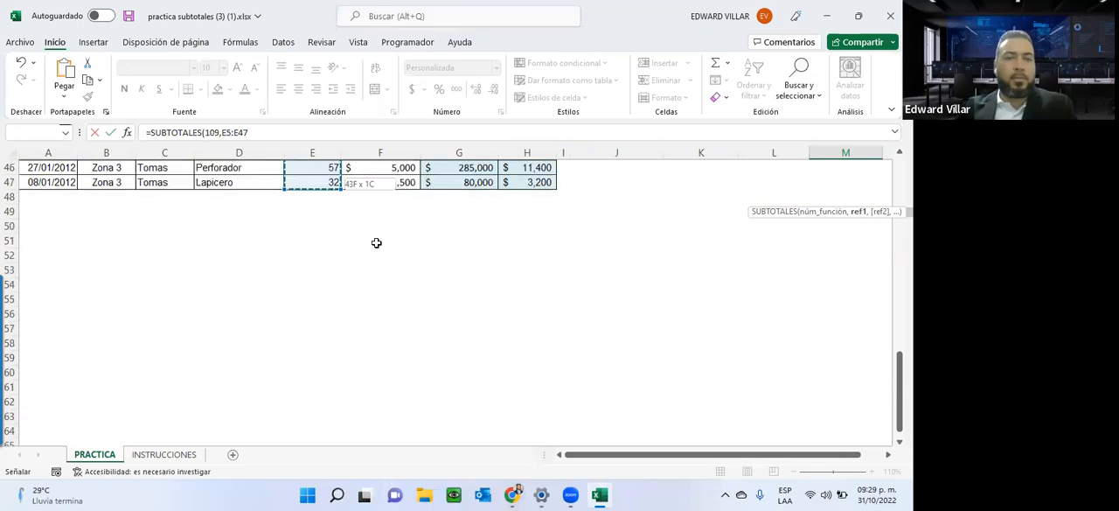
scroll(582, 154, up, 2)
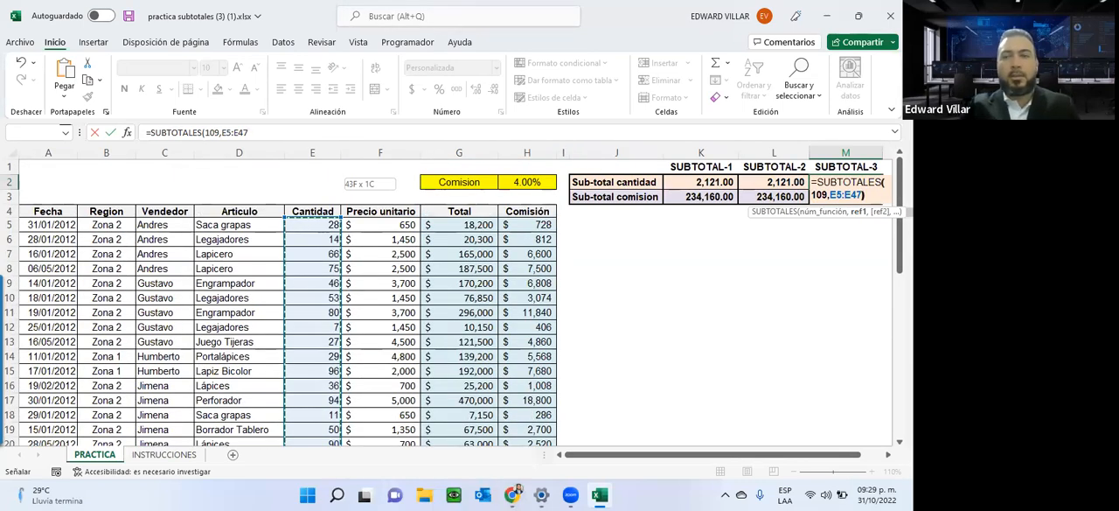
text())
key(Return)
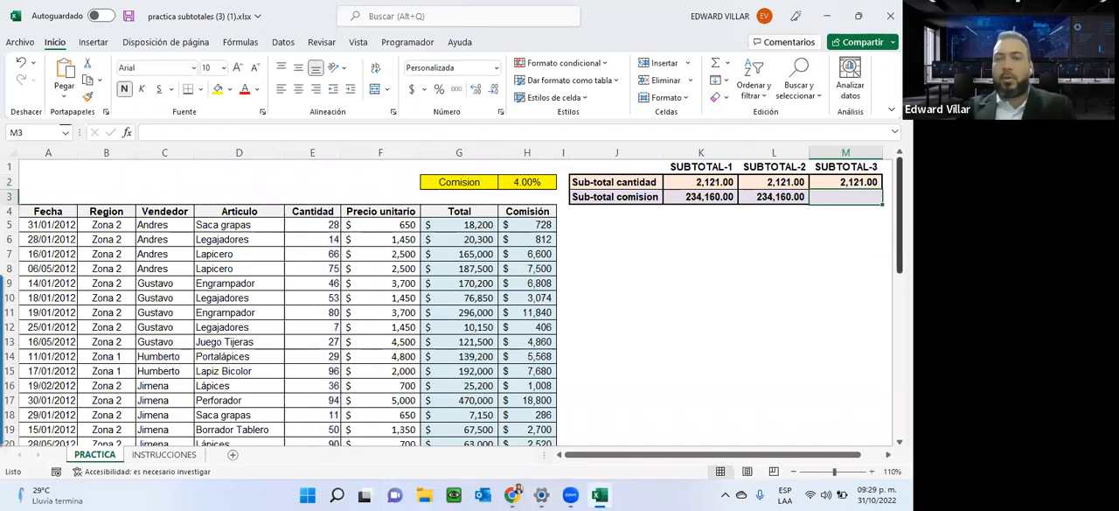
click(848, 183)
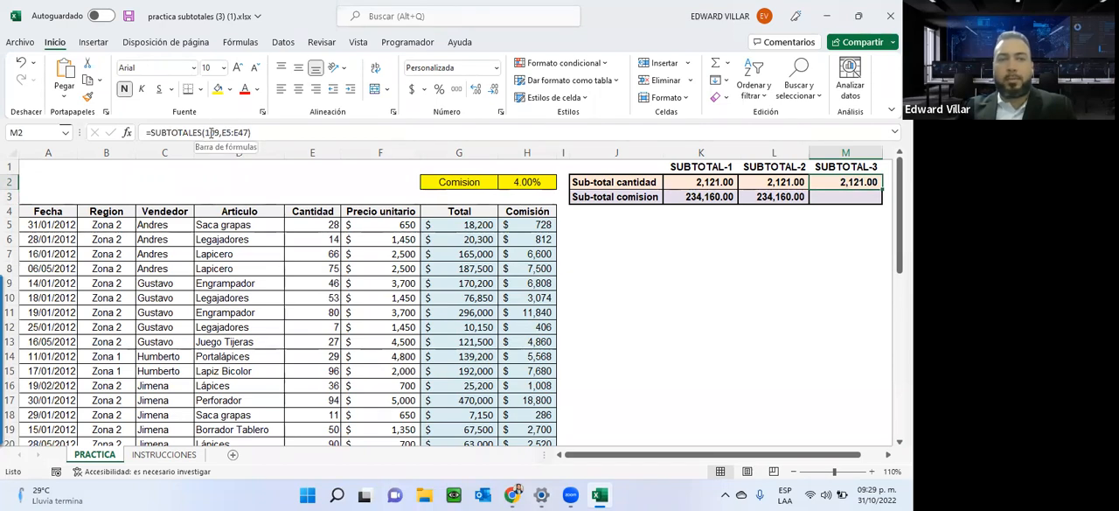
Enter =SUBTOTALES(109,H5:H47) in M3 to subtotal the Comisión column with function 109 - SUMA.
click(827, 201)
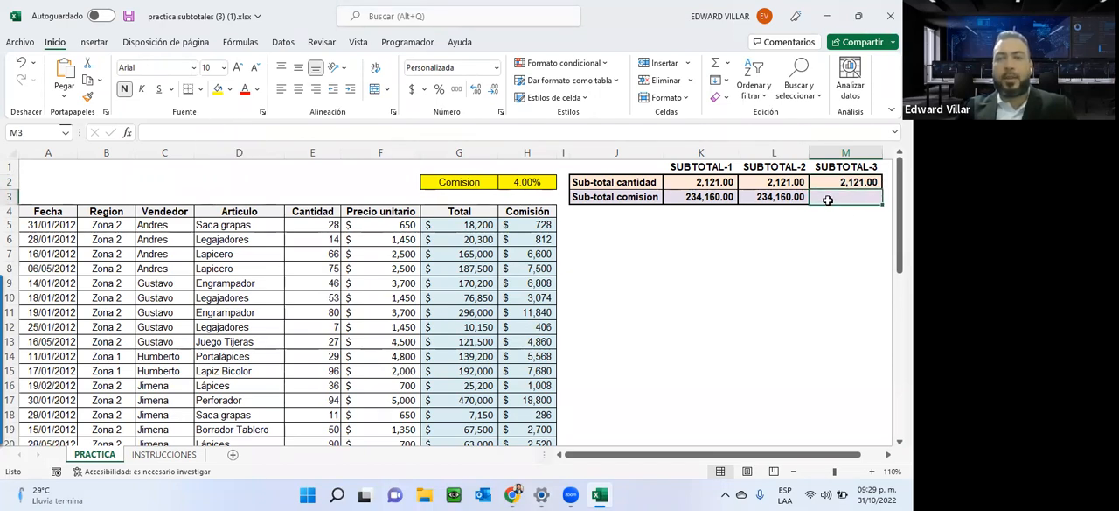
text(=sub)
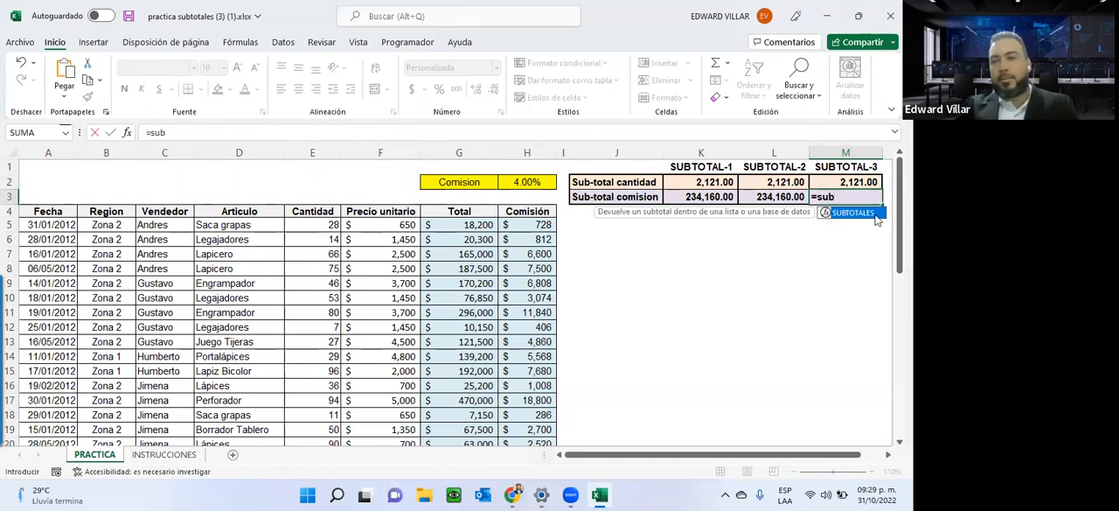
double_click(861, 213)
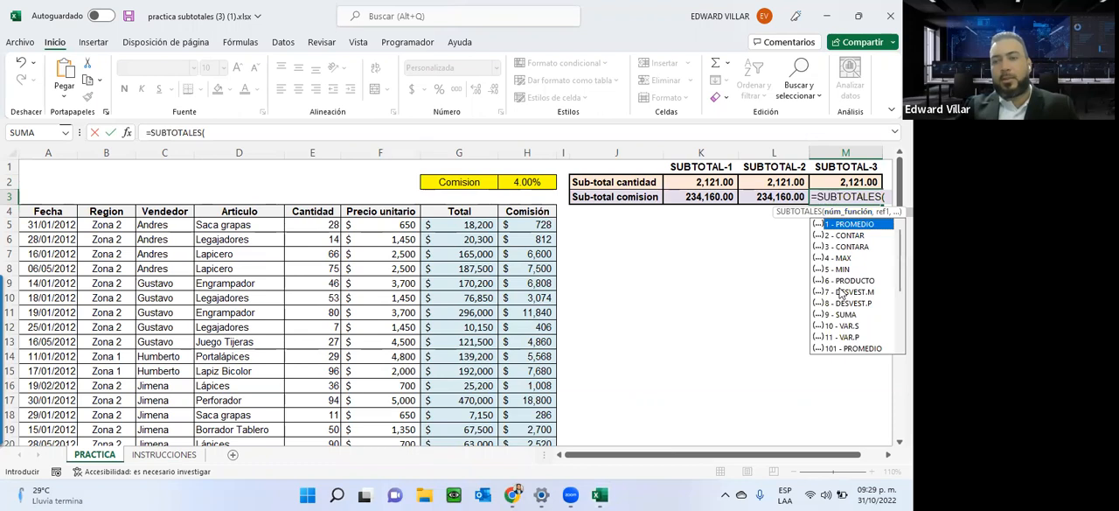
scroll(841, 293, down, 3)
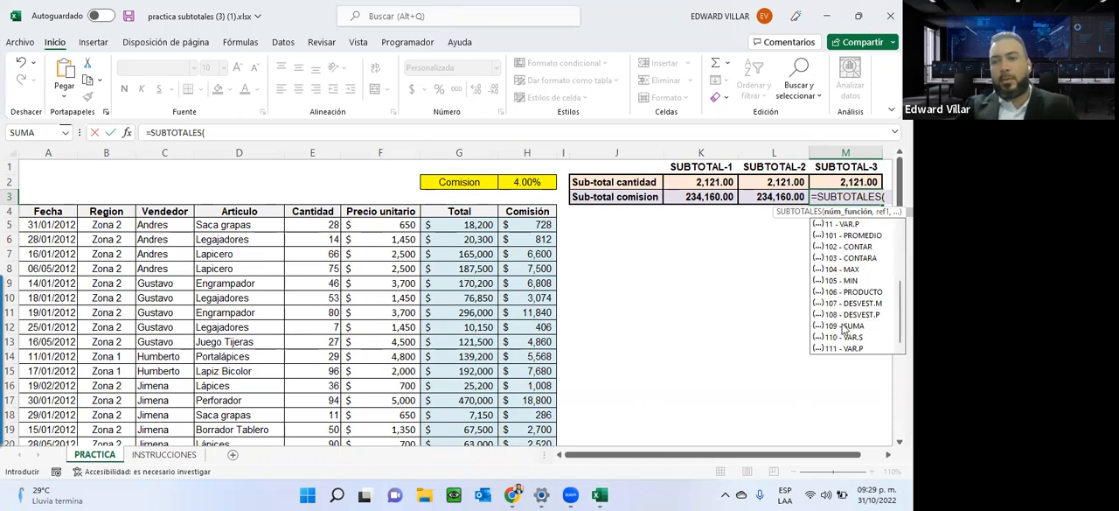
double_click(843, 326)
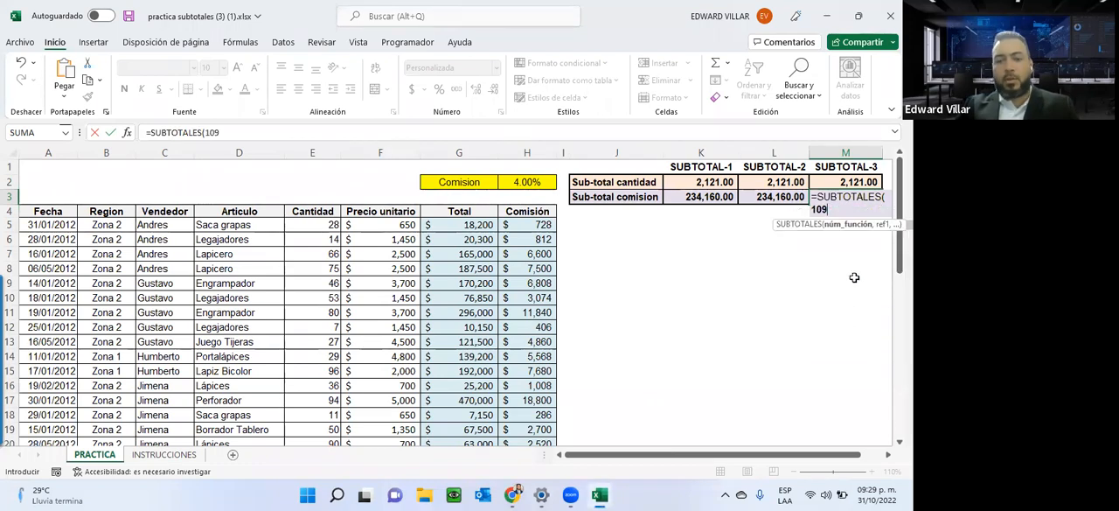
text(,)
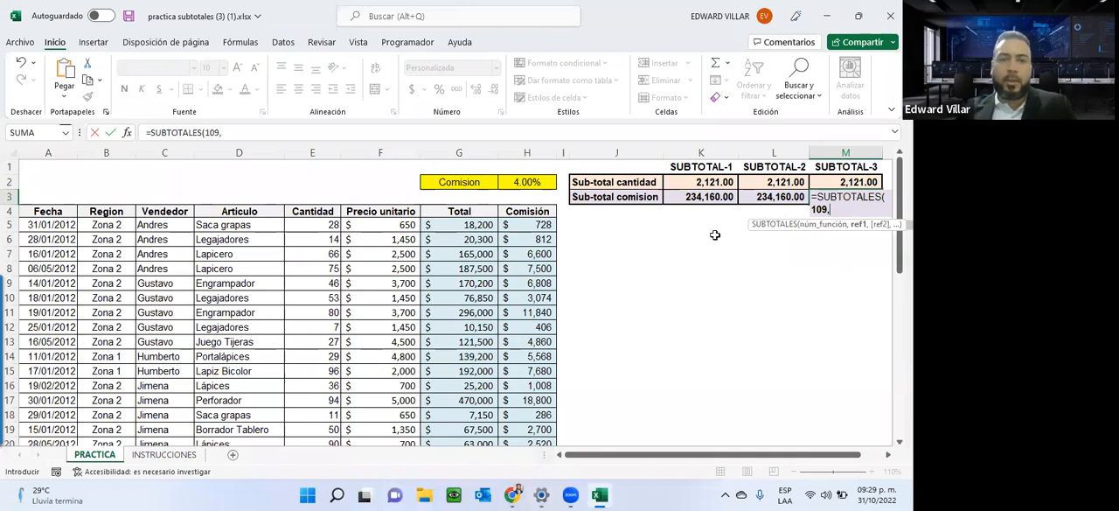
click(536, 226)
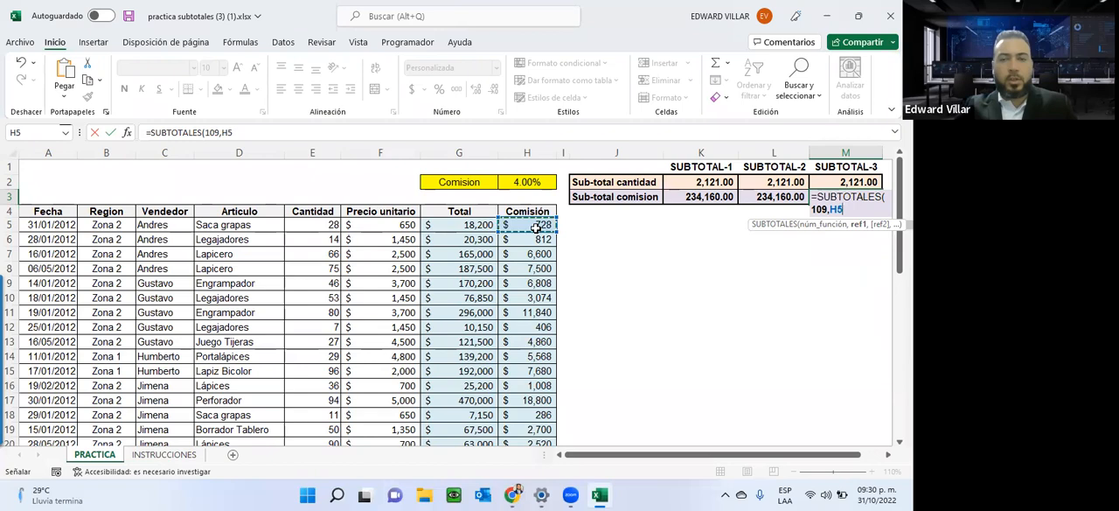
key(ctrl+shift+Down)
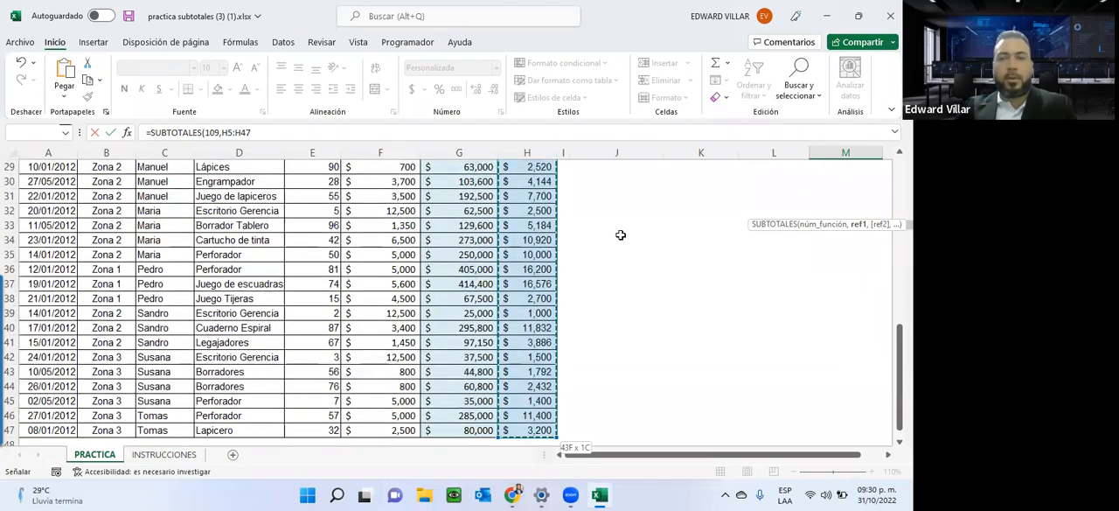
scroll(620, 235, up, 10)
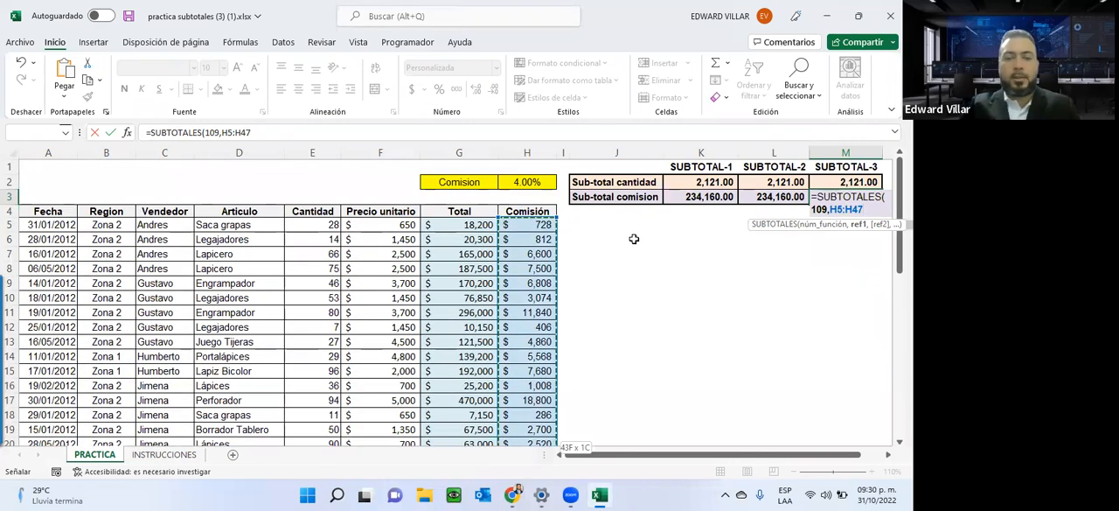
text())
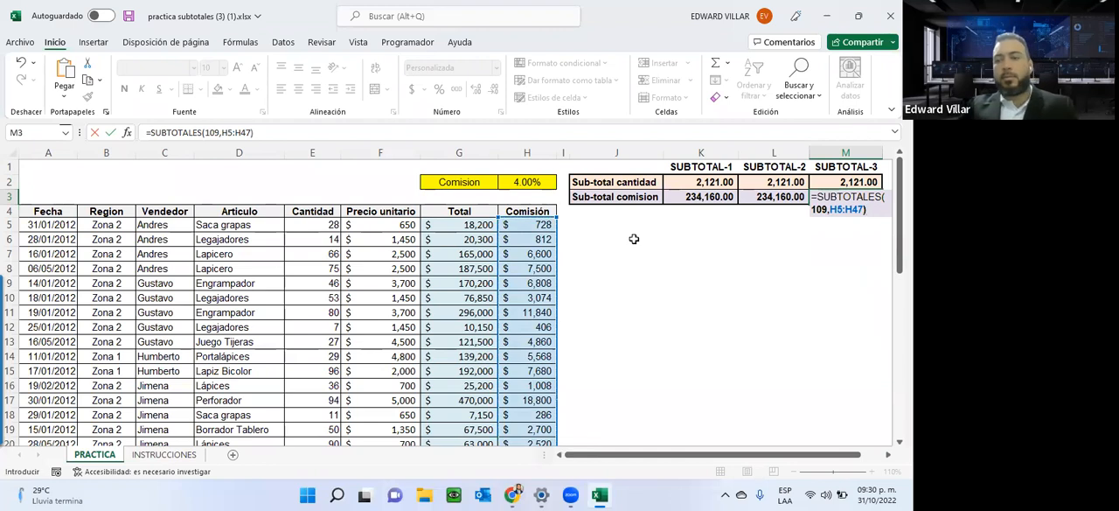
key(Return)
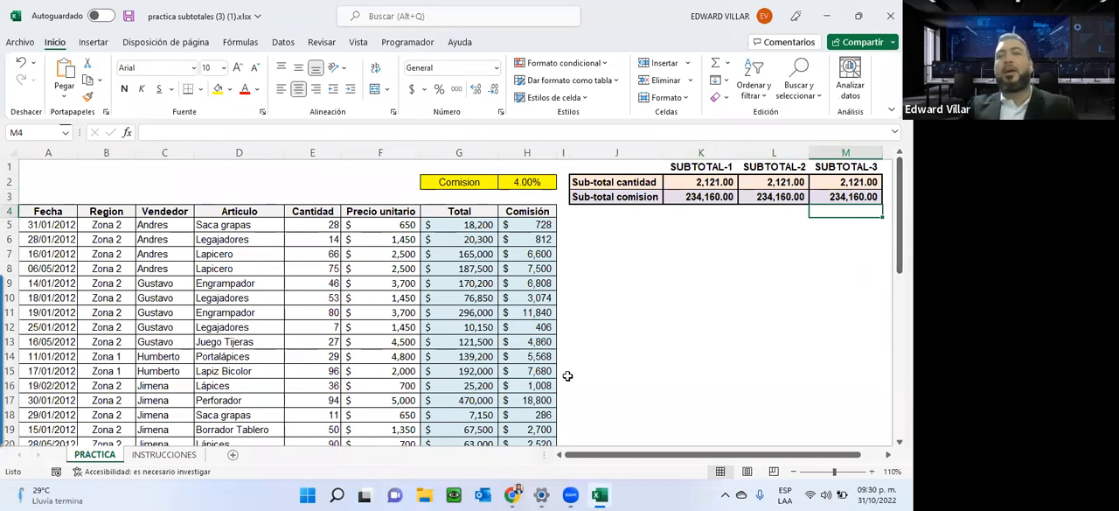
click(822, 182)
click(830, 196)
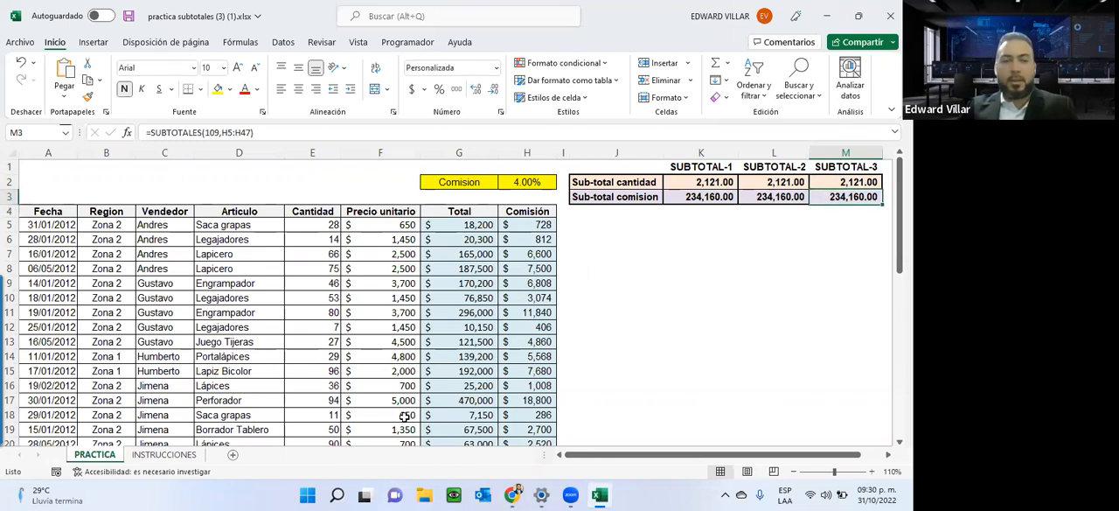
Review instruction 5 on the INSTRUCCIONES sheet and look at the Esquema commands, including Subtotal.
click(177, 455)
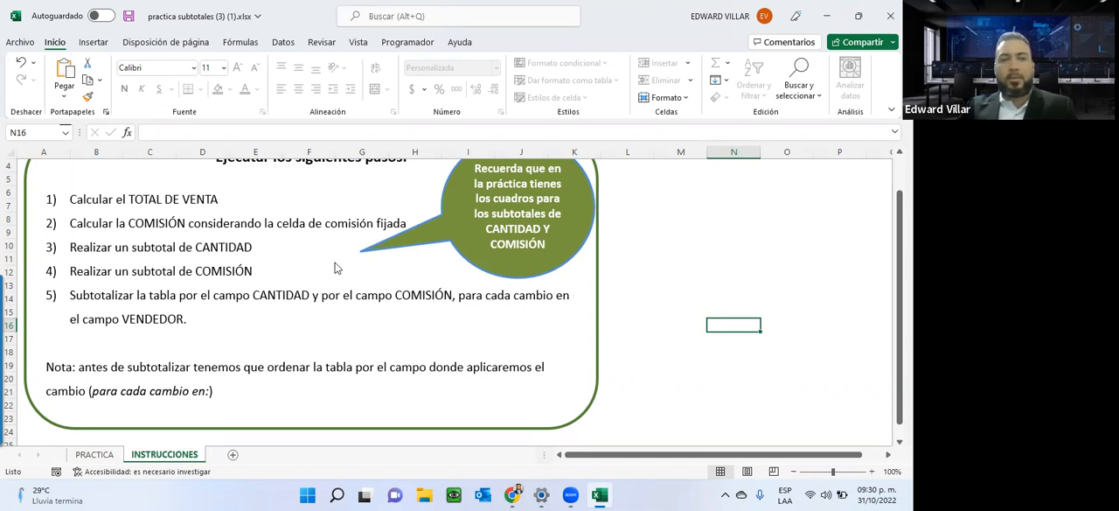
click(283, 42)
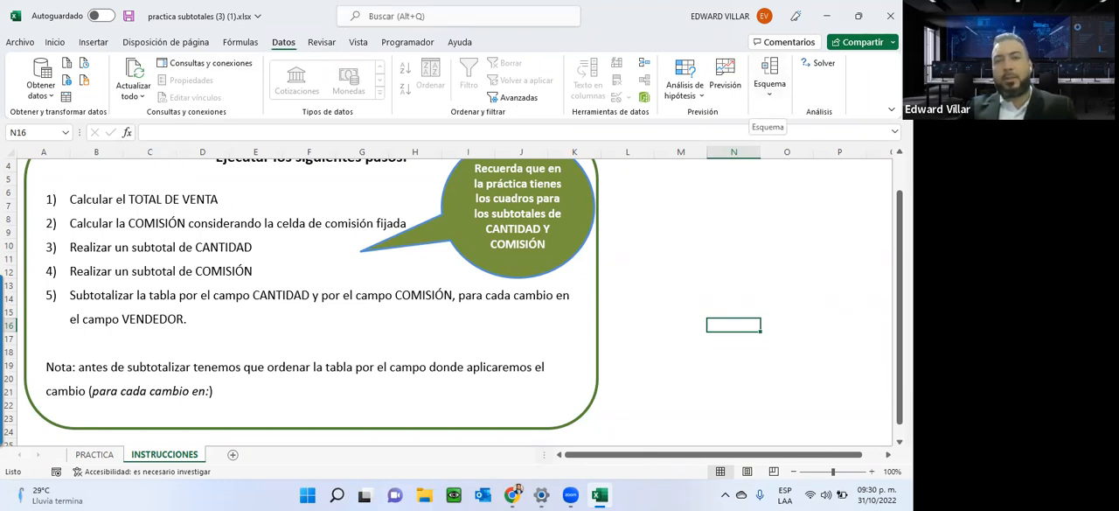
click(769, 98)
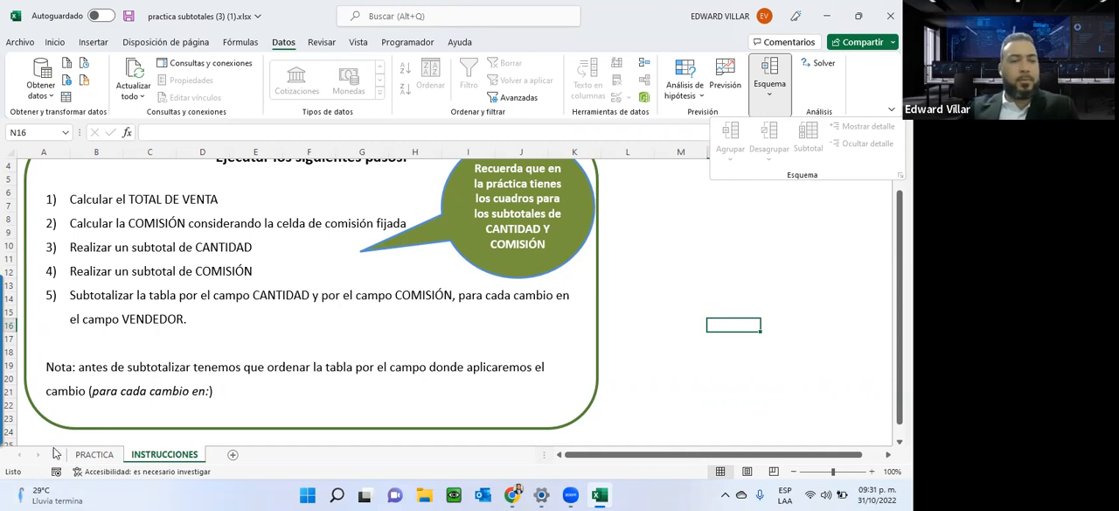
Select a cell inside the sales table on the PRACTICA sheet and view the Esquema commands available for it.
click(80, 460)
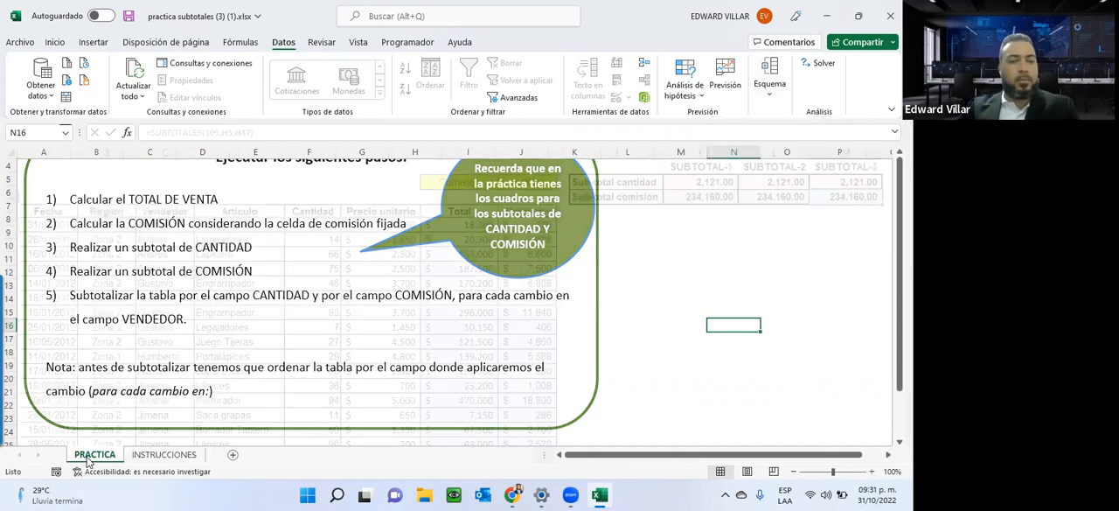
click(87, 457)
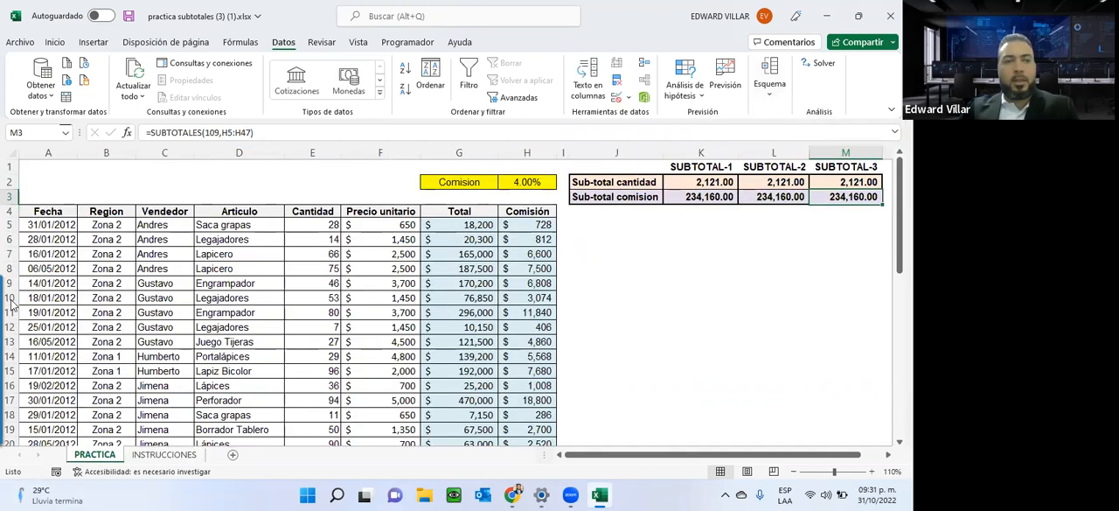
click(321, 239)
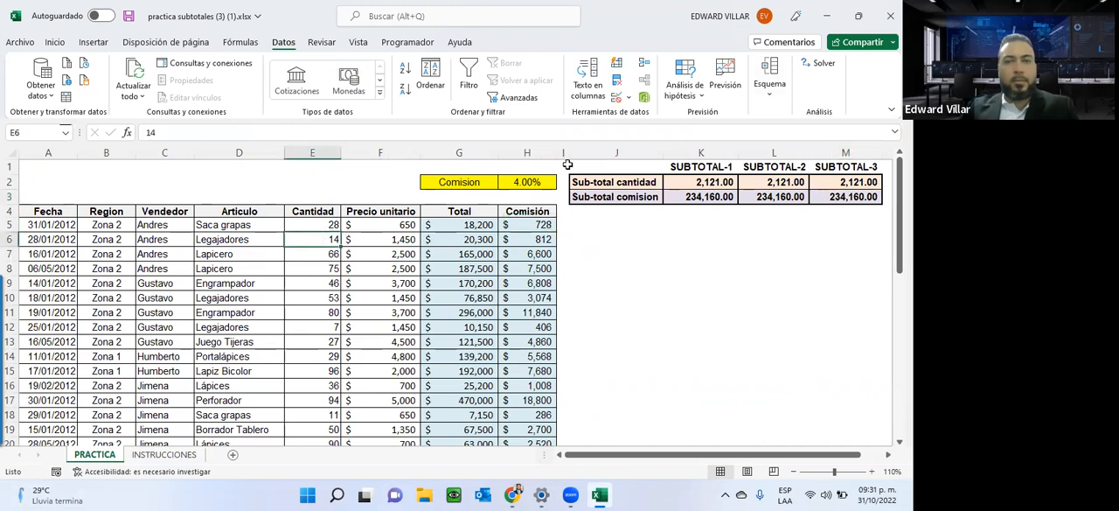
click(767, 84)
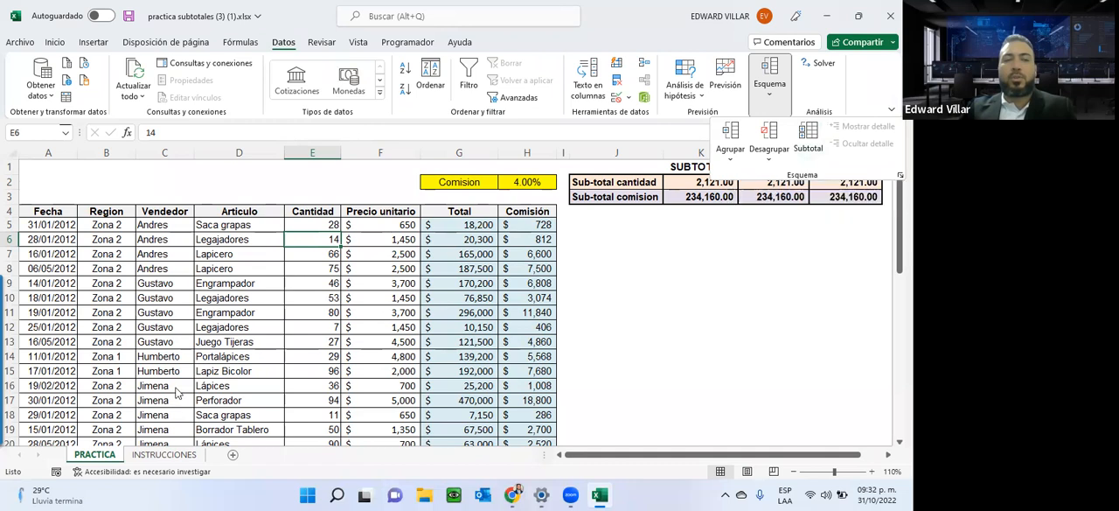
Examine how the sales rows are grouped by Vendedor from row 5 down, finishing with cell C5 selected.
click(154, 224)
drag(154, 225, 165, 371)
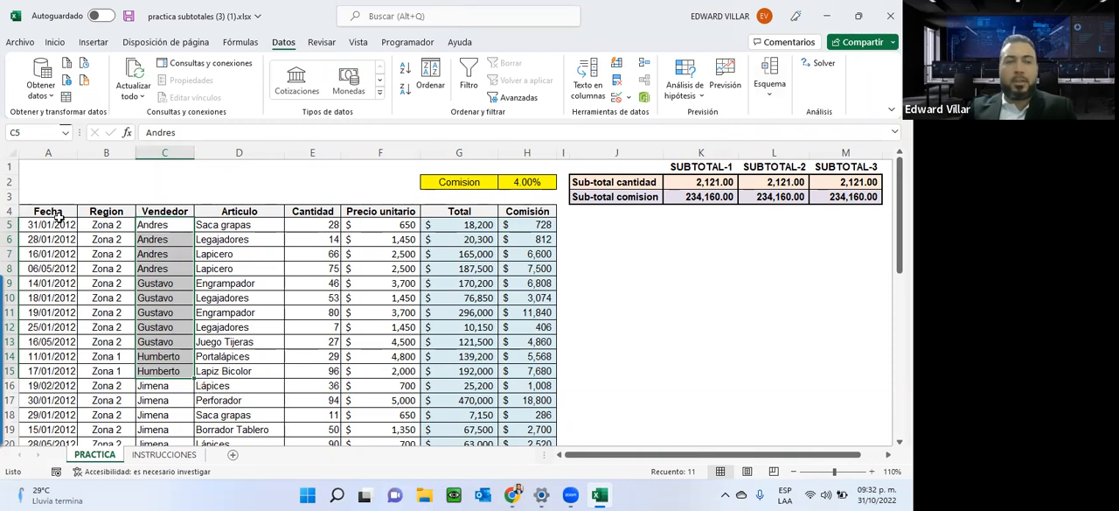
drag(63, 223, 529, 269)
drag(140, 224, 138, 439)
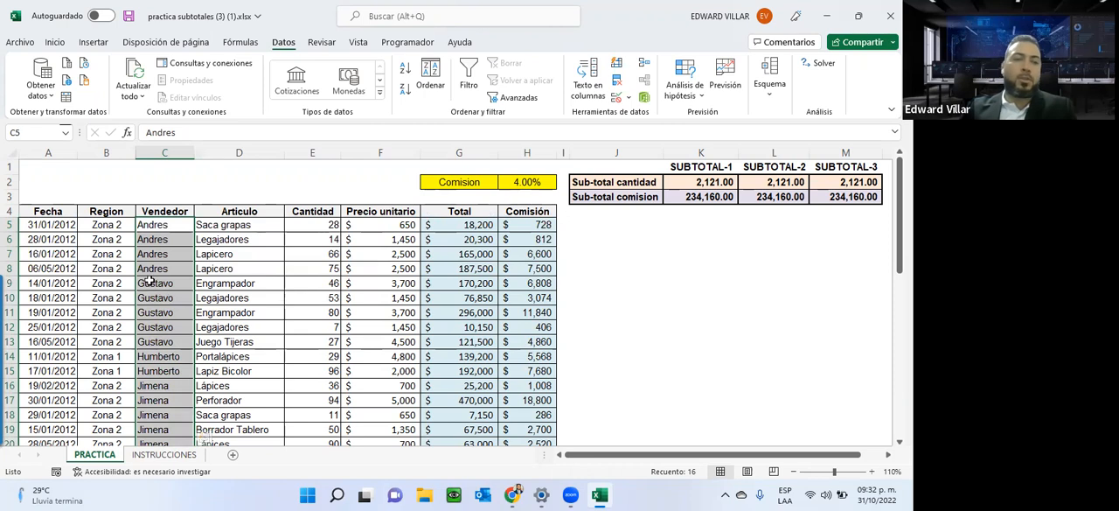
click(152, 230)
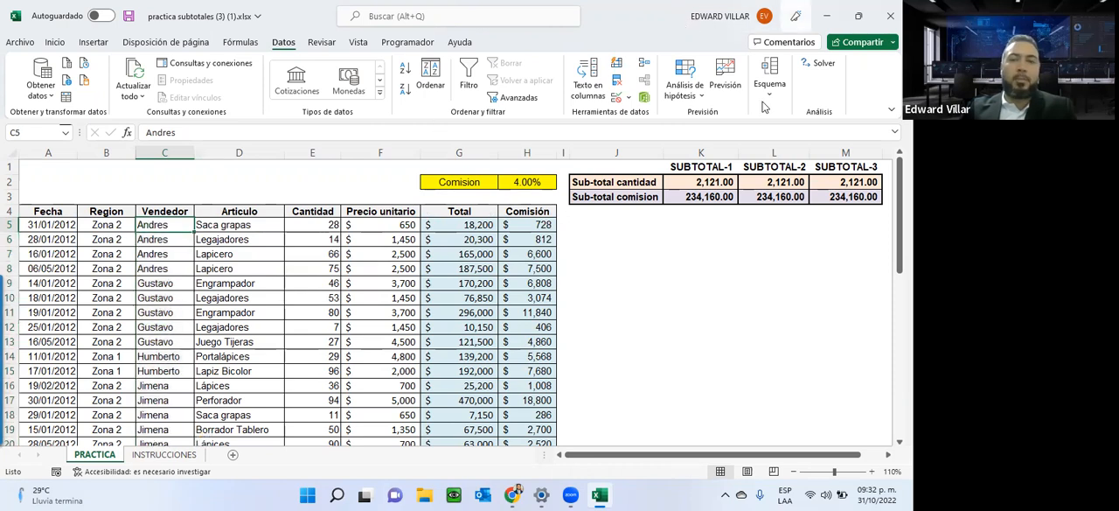
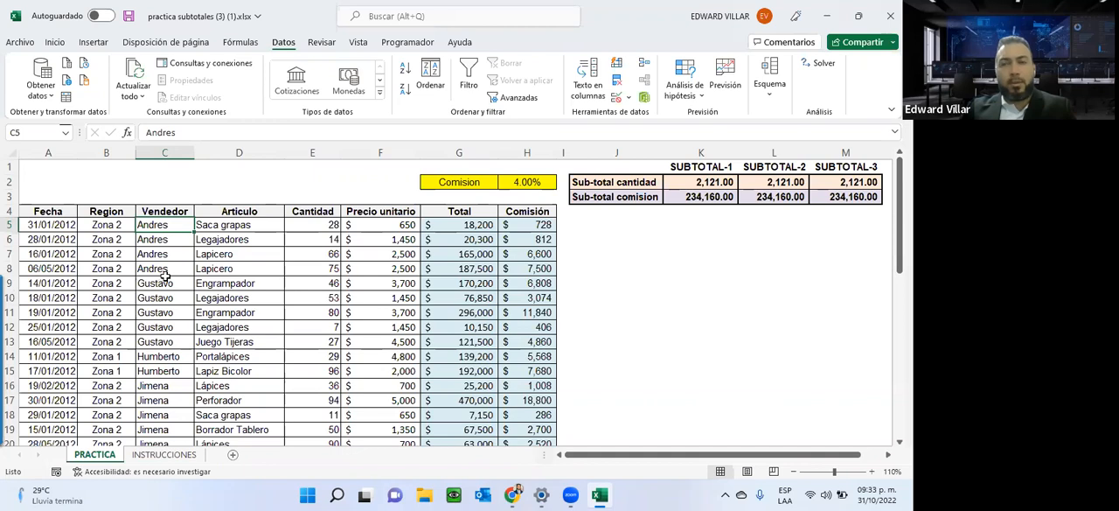
click(770, 80)
click(809, 138)
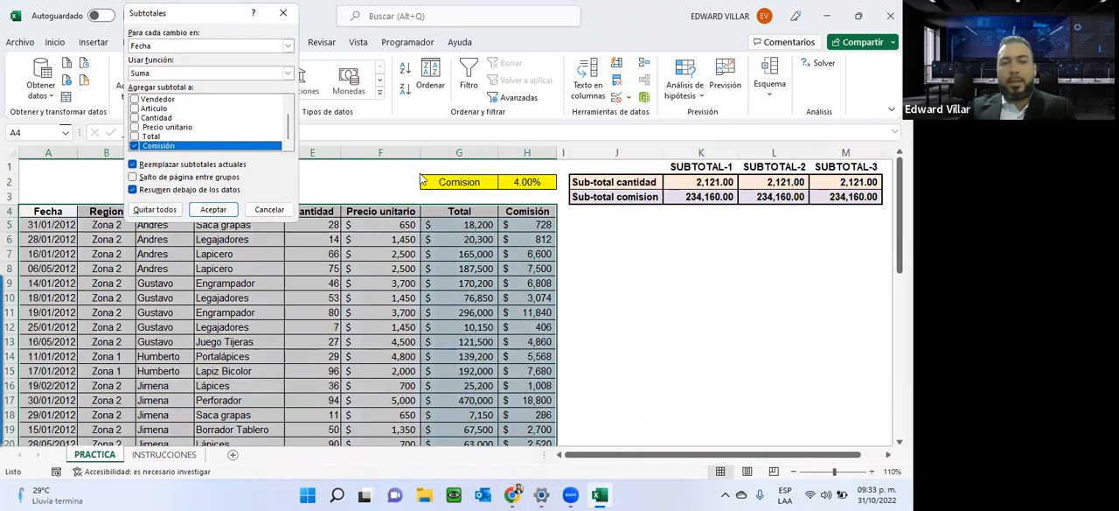
click(260, 214)
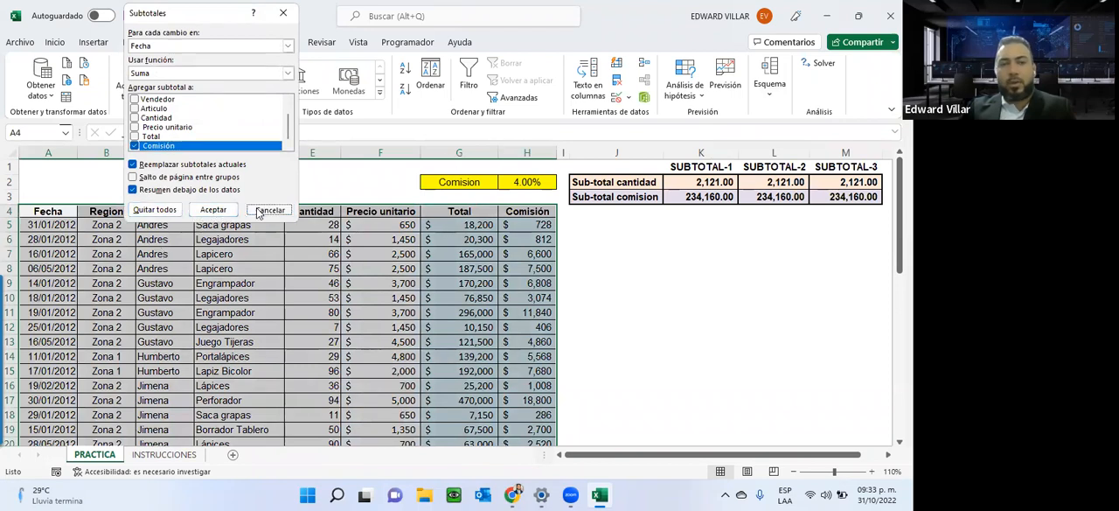
Start the Subtotal command from cell D9 in the sales table and set it to subtotal at each change in Vendedor.
click(197, 282)
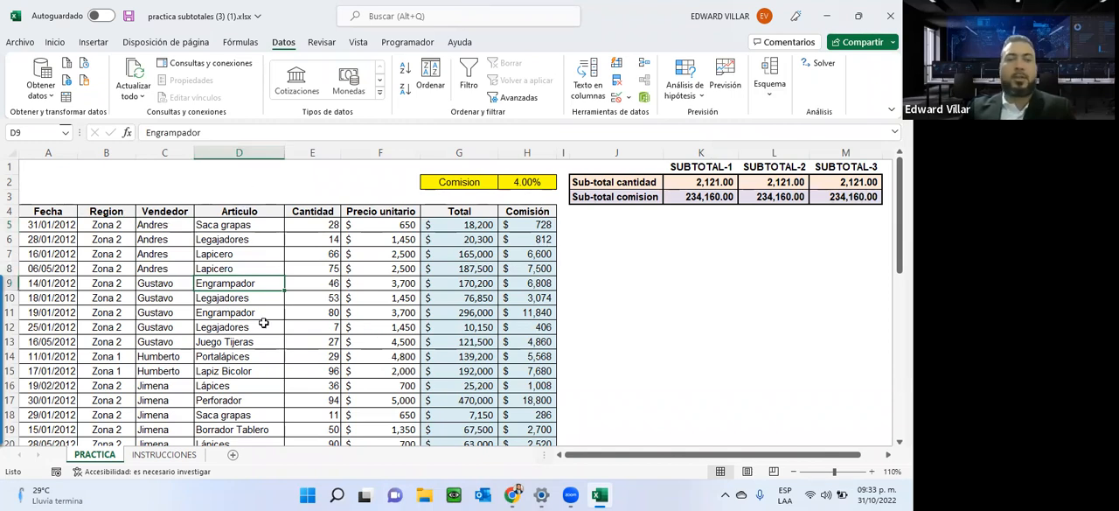
click(769, 81)
click(804, 141)
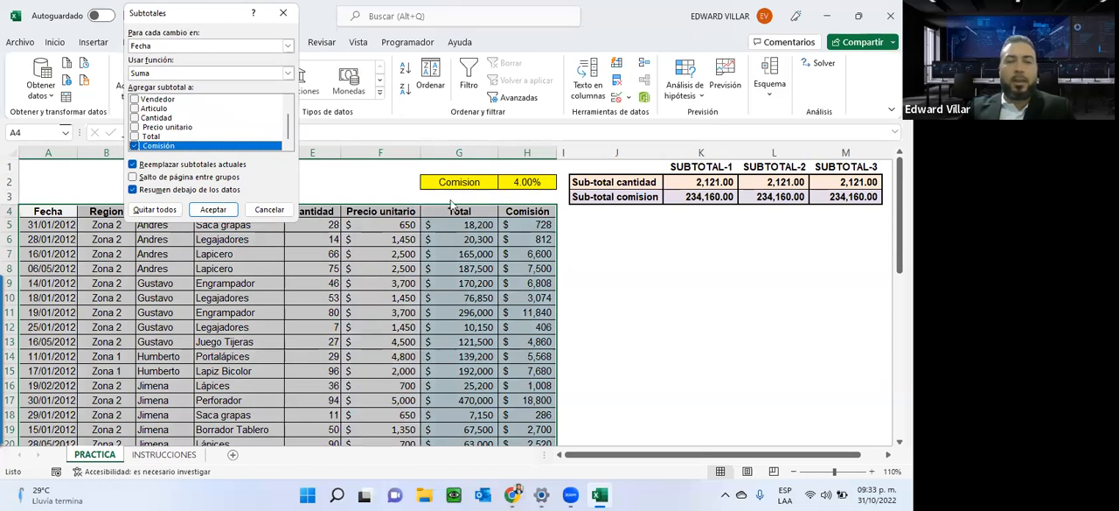
drag(139, 14, 623, 228)
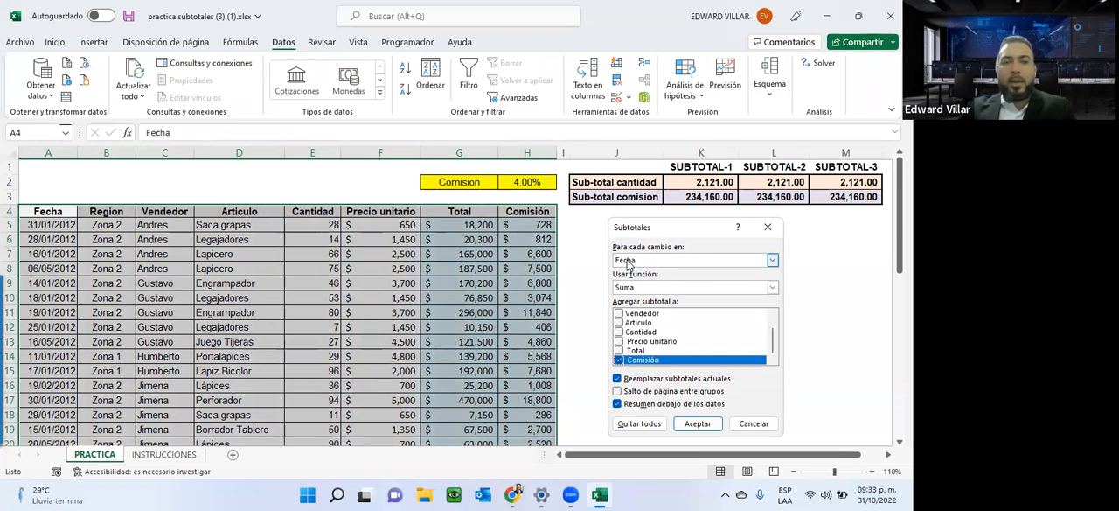
click(627, 263)
click(630, 289)
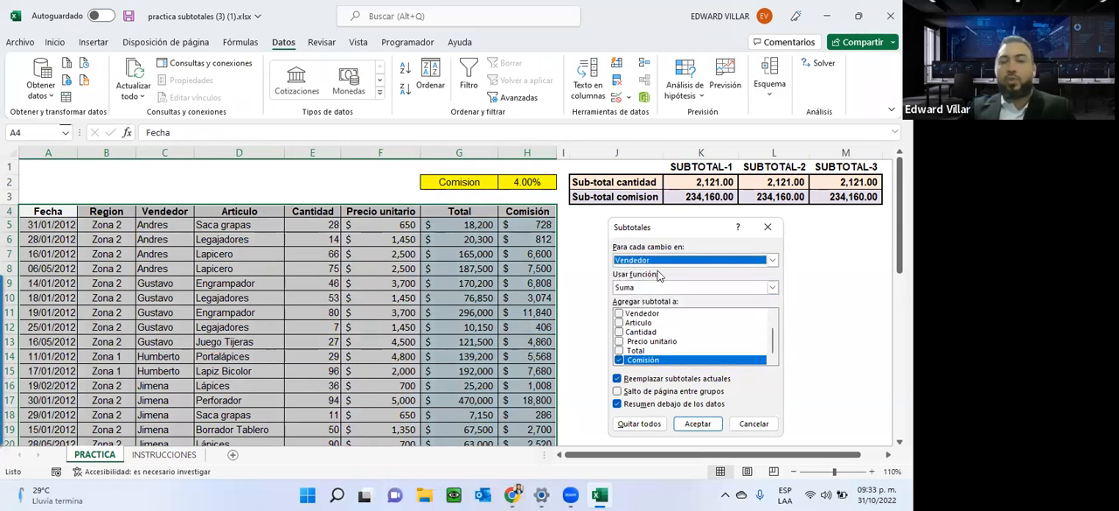
Keep Suma as the function, add Cantidad alongside Comisión as subtotaled fields, and insert the subtotals into the table.
click(666, 288)
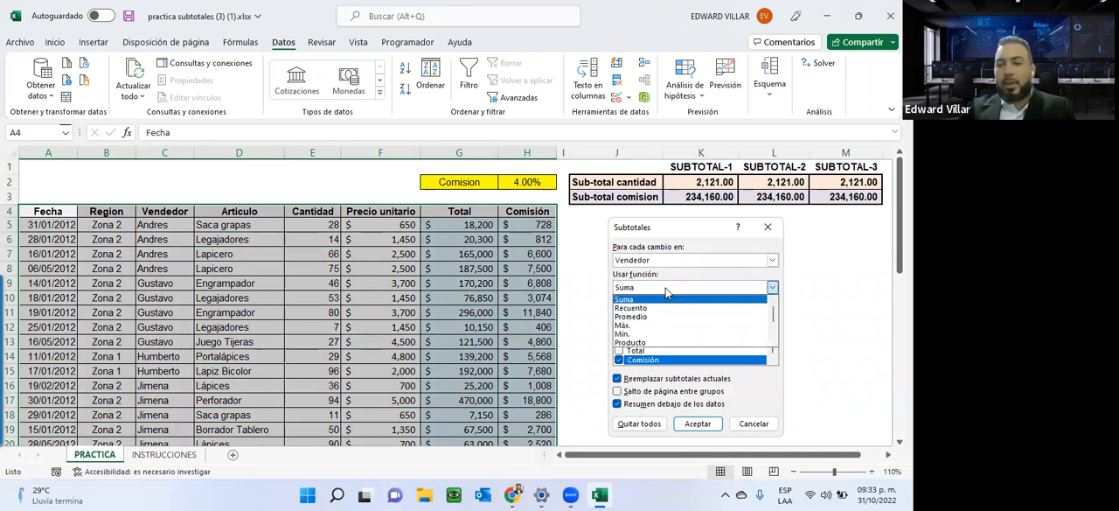
scroll(647, 322, down, 3)
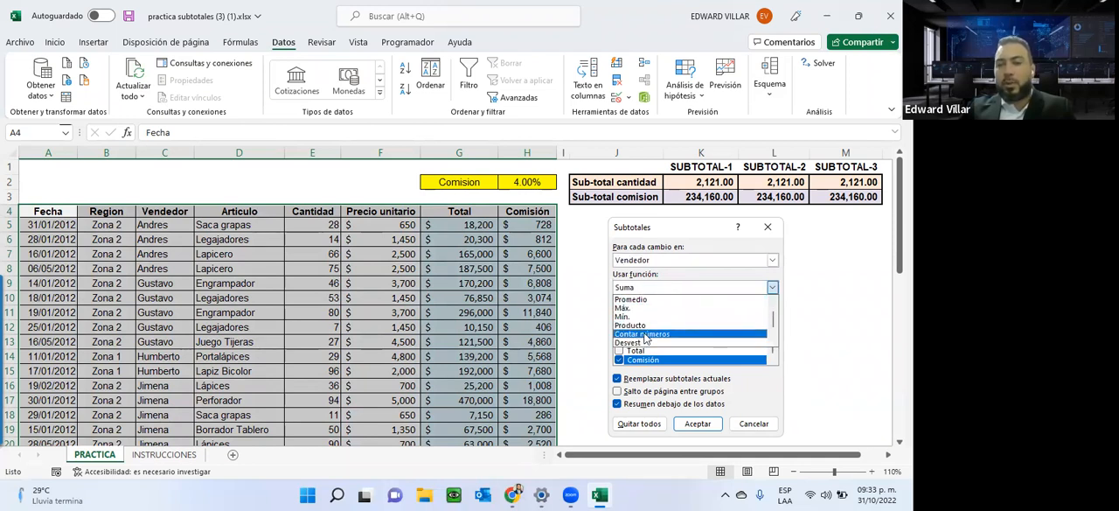
scroll(645, 337, up, 3)
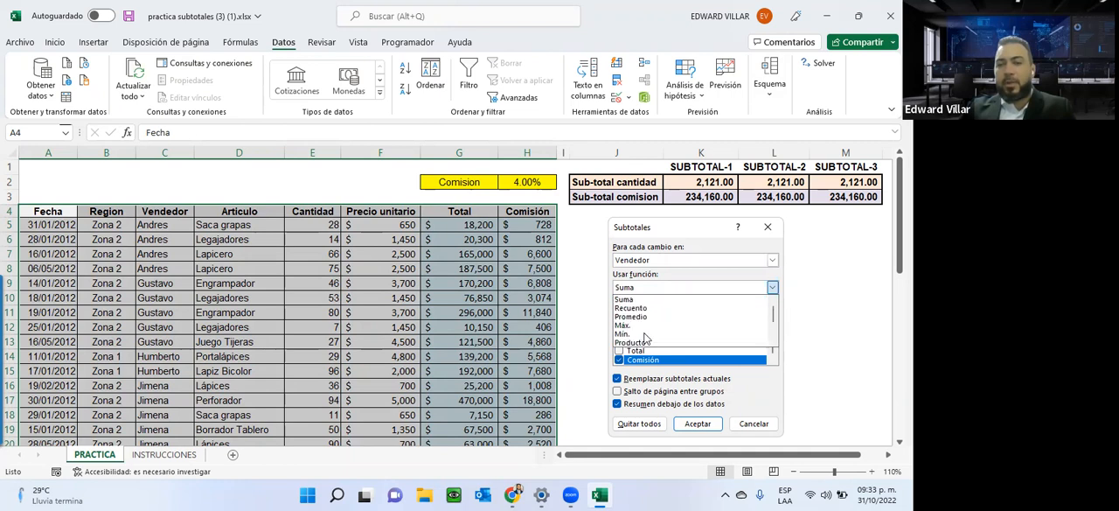
click(654, 301)
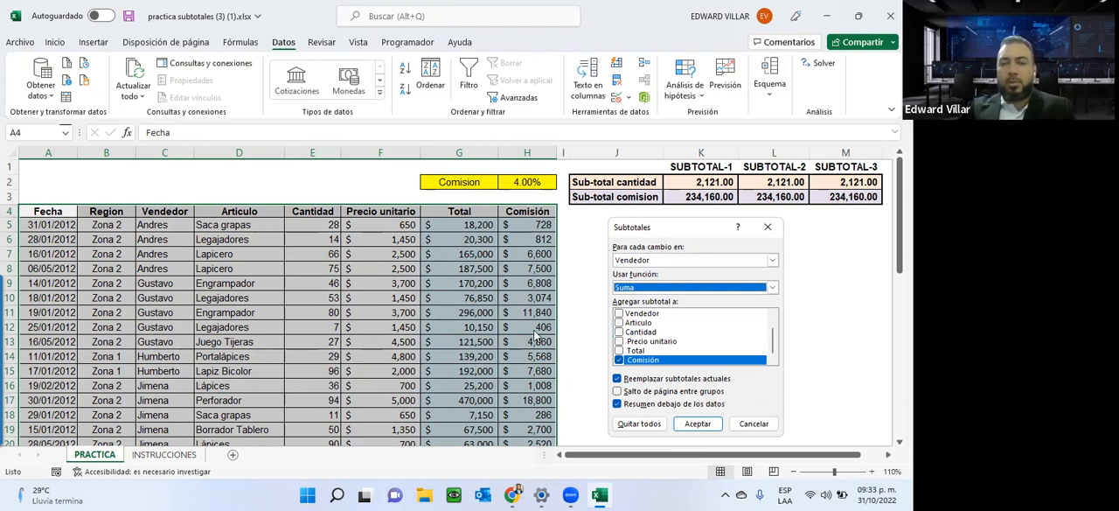
click(619, 333)
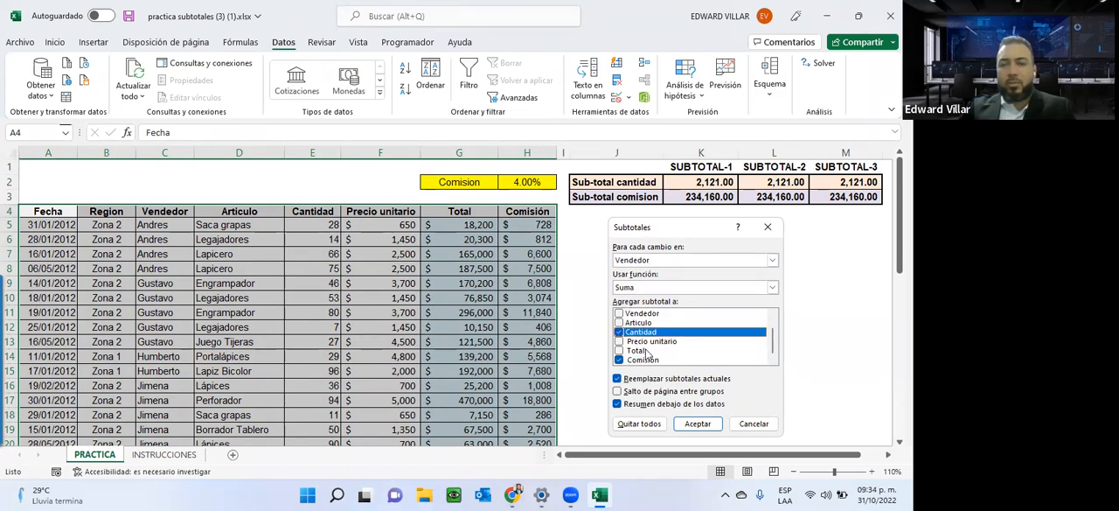
scroll(647, 353, up, 1)
scroll(647, 353, down, 1)
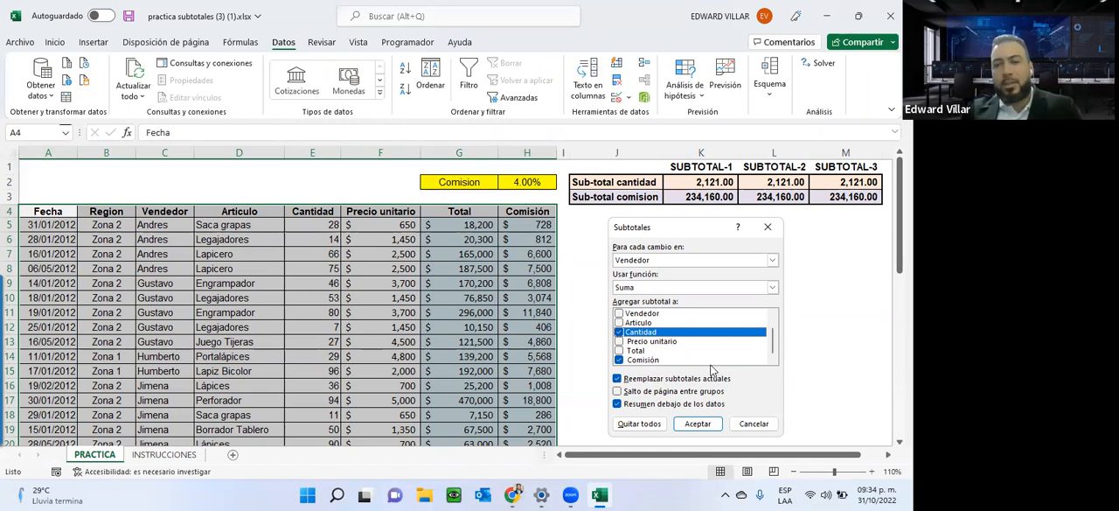
click(684, 425)
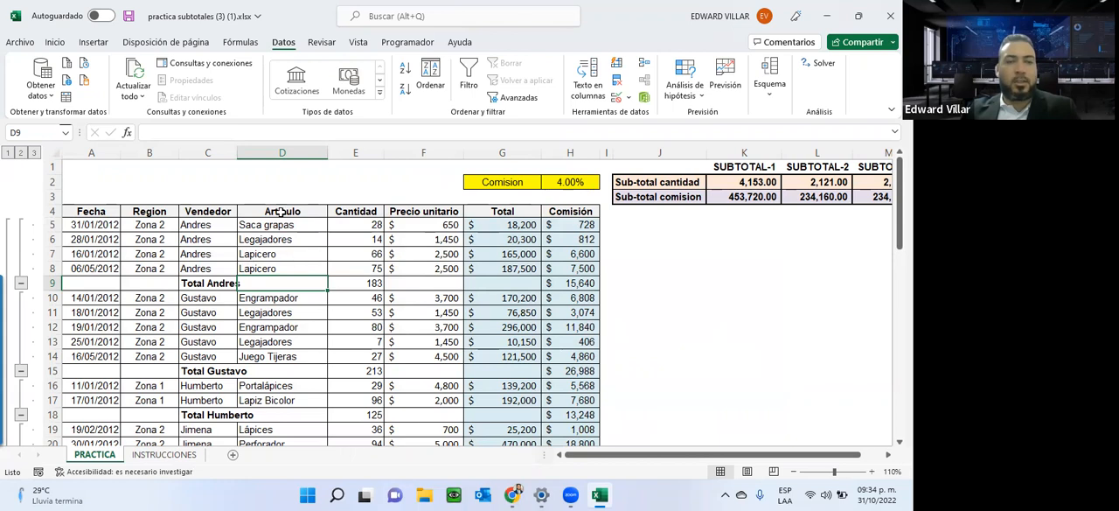
Collapse the outline to level 1 and compare the Total general row with the SUBTOTAL-1 to SUBTOTAL-3 columns.
click(7, 153)
drag(615, 456, 583, 435)
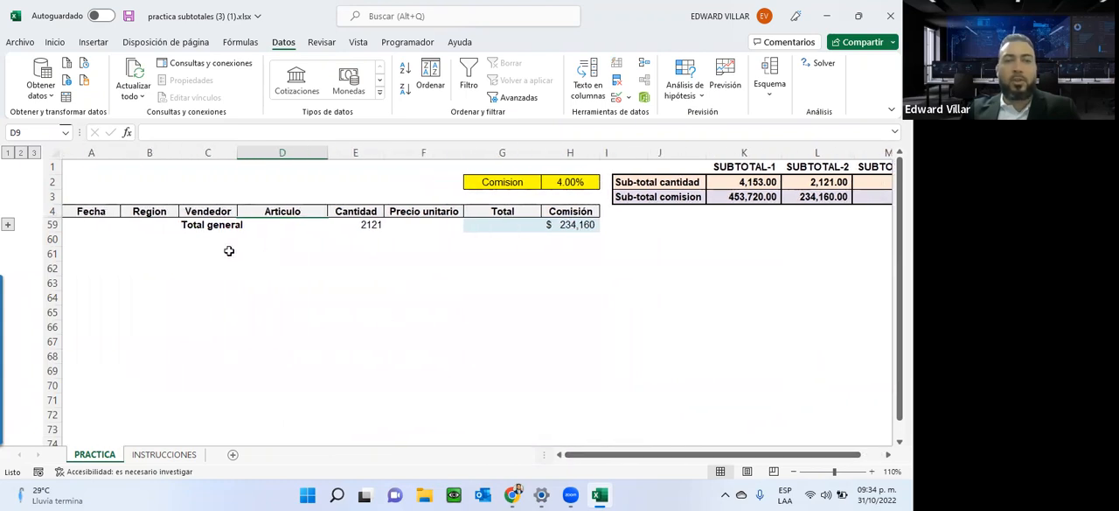
drag(213, 227, 568, 224)
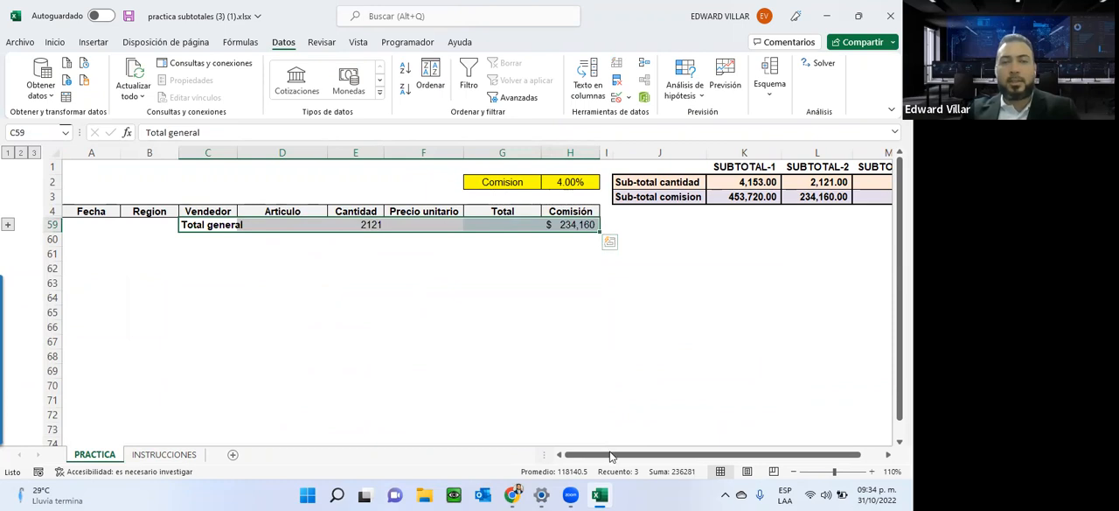
mouse_move(633, 458)
mouse_down()
mouse_move(642, 459)
mouse_move(622, 455)
mouse_up()
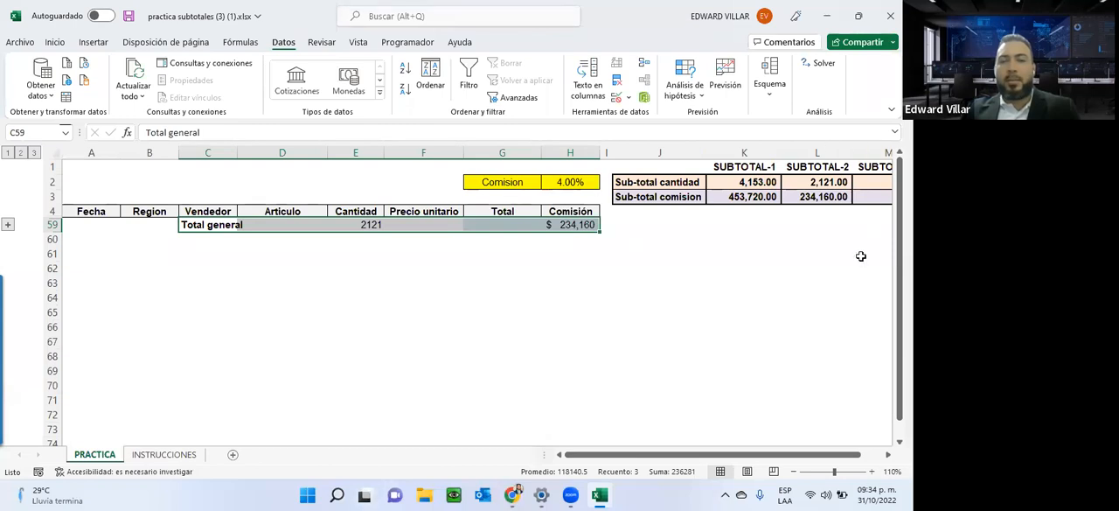
drag(725, 455, 809, 453)
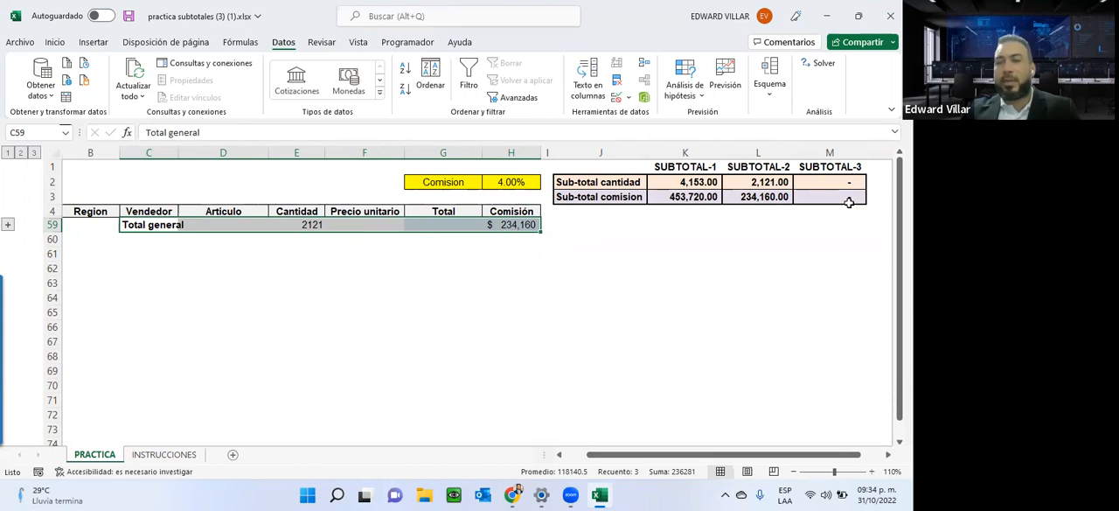
Inspect the SUBTOTALES 9 results in L2:L3 and the SUMA formulas in K2 and K3.
drag(767, 183, 765, 194)
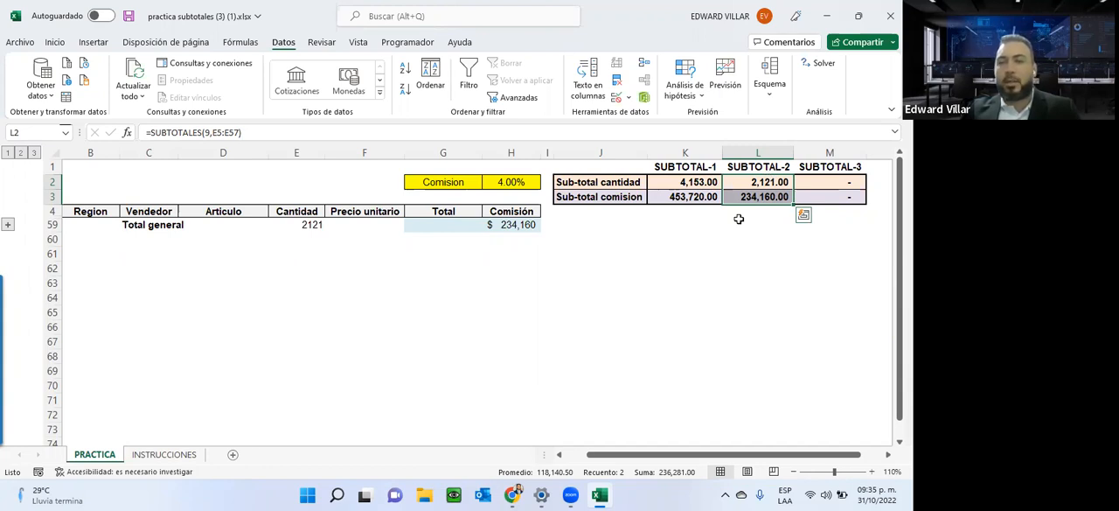
click(675, 181)
click(663, 201)
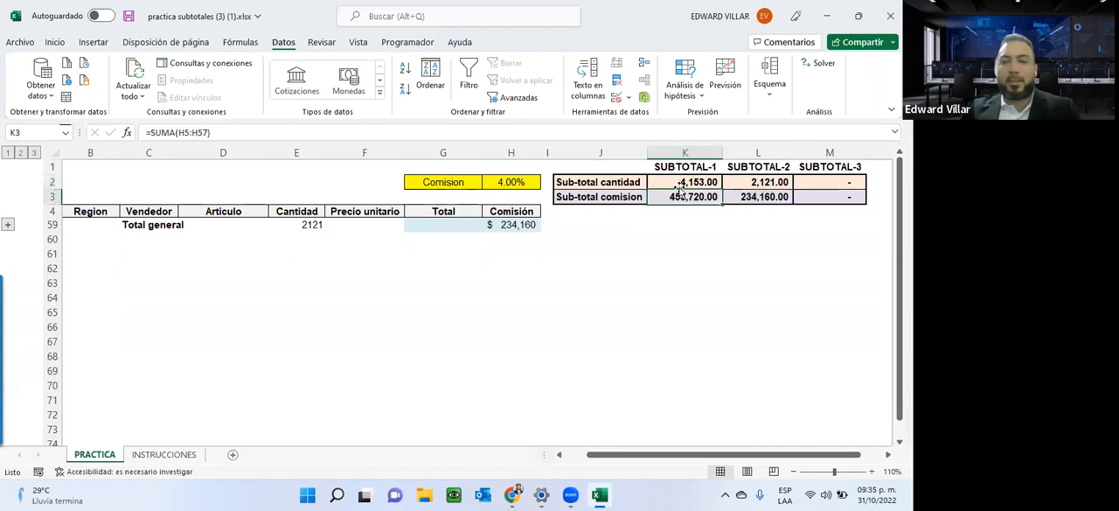
Expand the outline to level 3 and examine the first seller's total row together with the SUMA results in K2:K3.
click(35, 153)
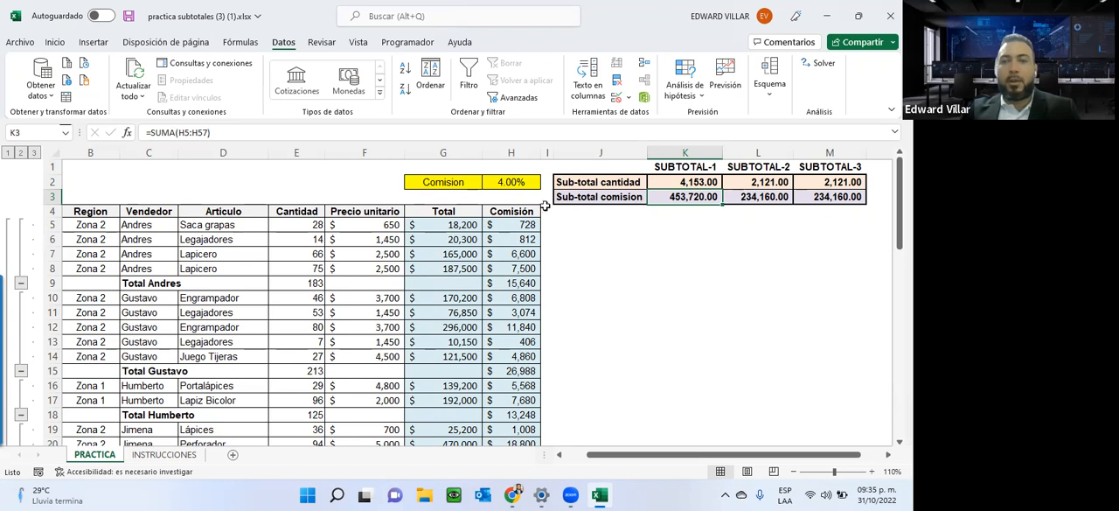
drag(95, 282, 522, 285)
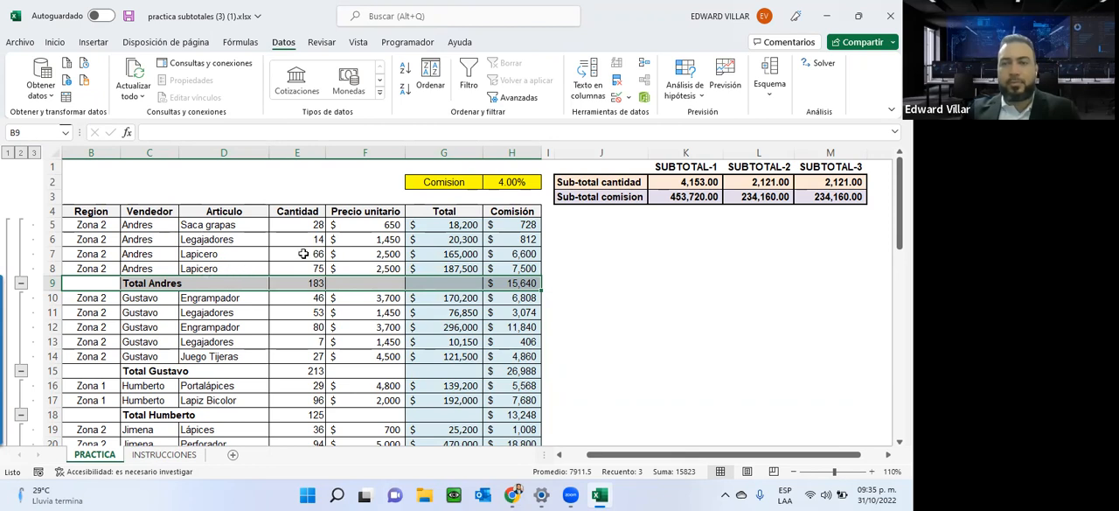
drag(691, 182, 691, 197)
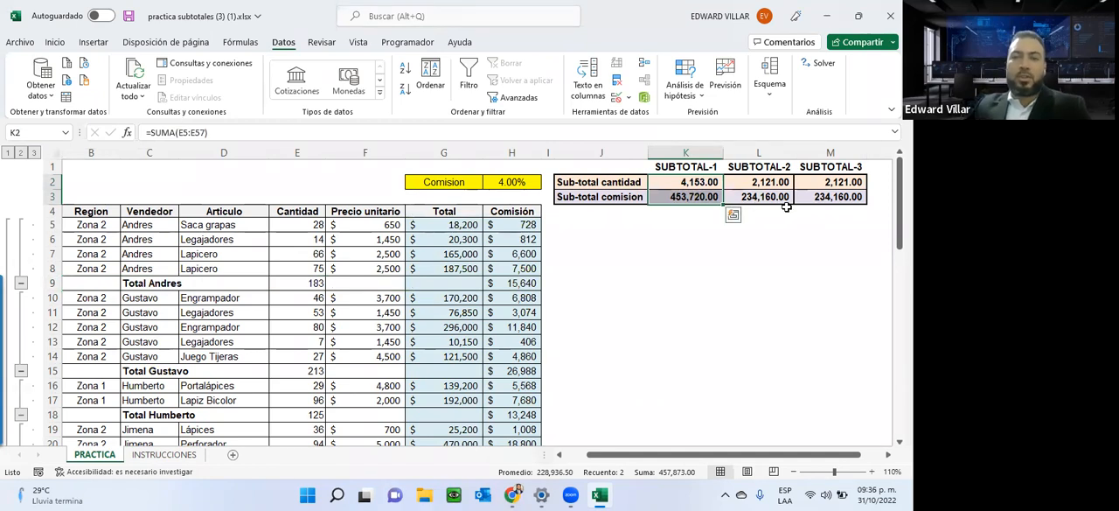
Show outline level 2, then expand and collapse individual seller groups to compare their totals with the SUBTOTAL-3 results.
click(22, 155)
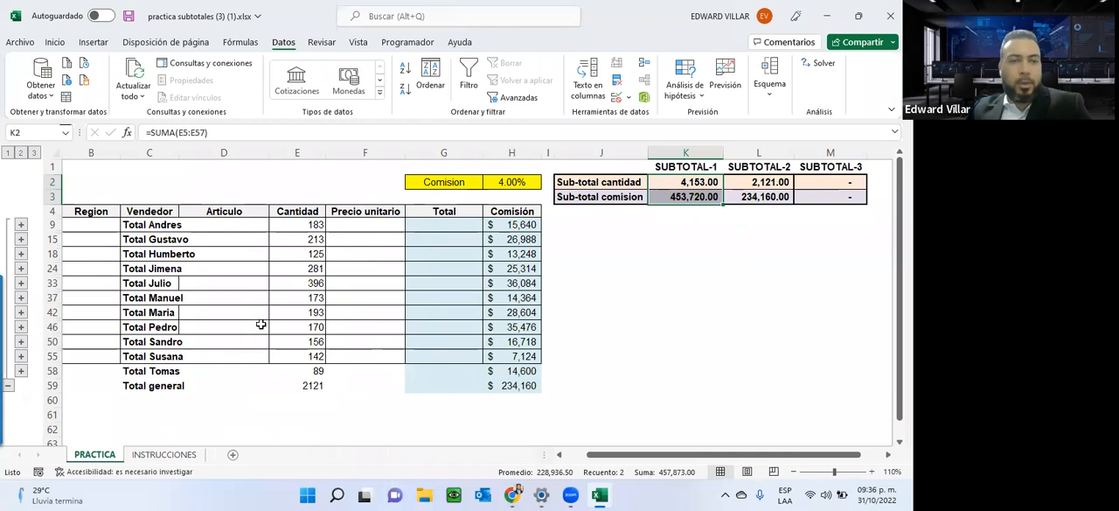
click(21, 225)
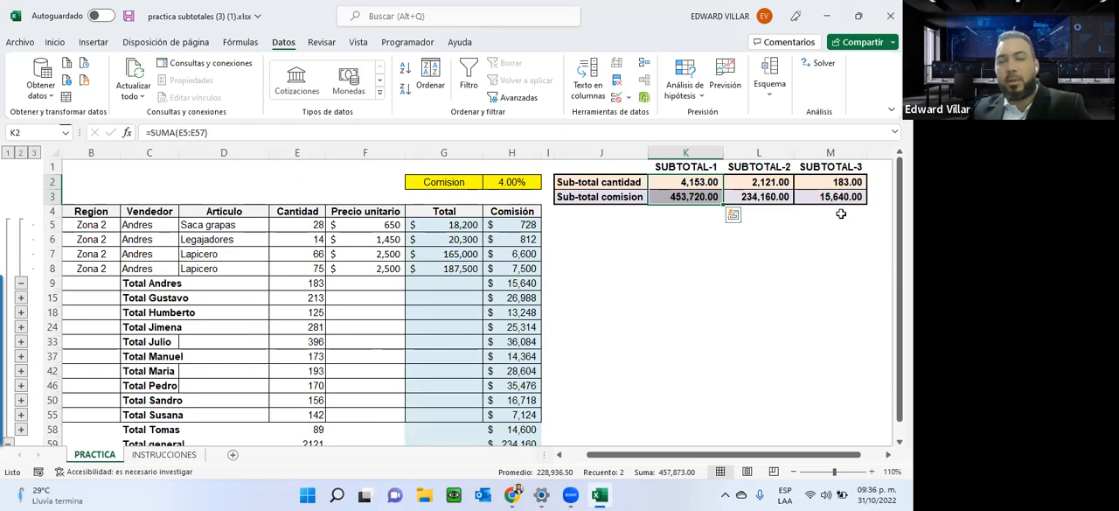
click(21, 298)
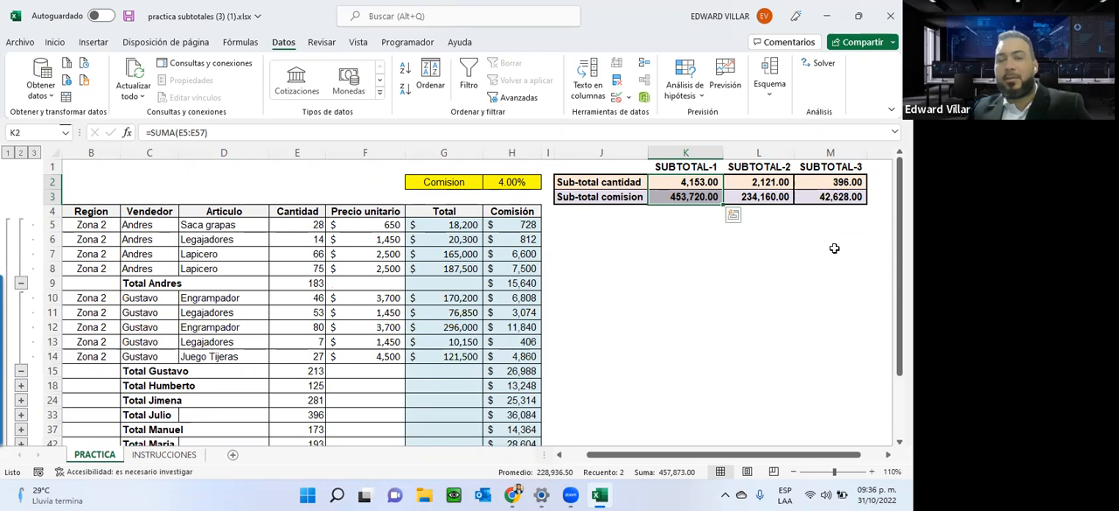
click(21, 283)
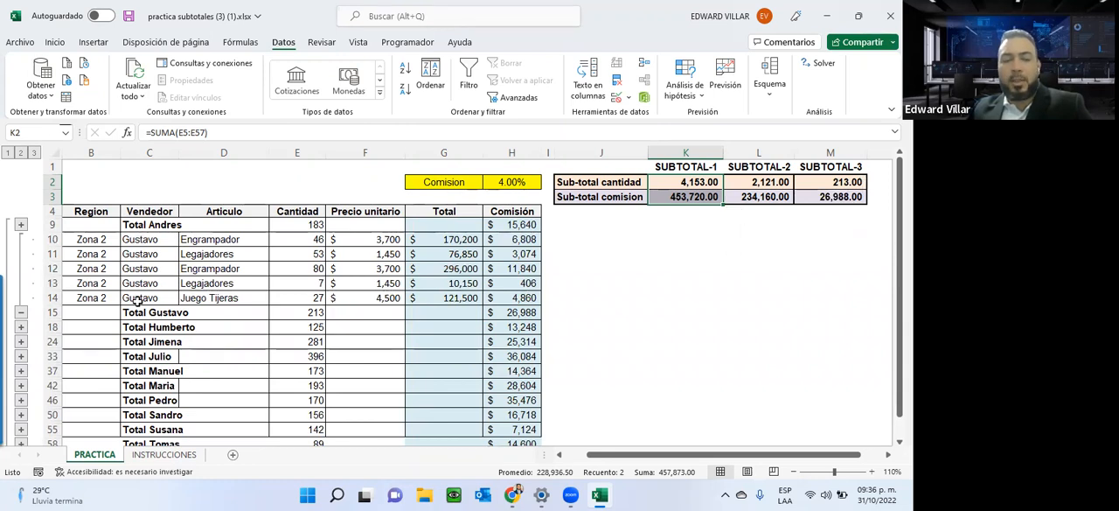
drag(161, 315, 511, 311)
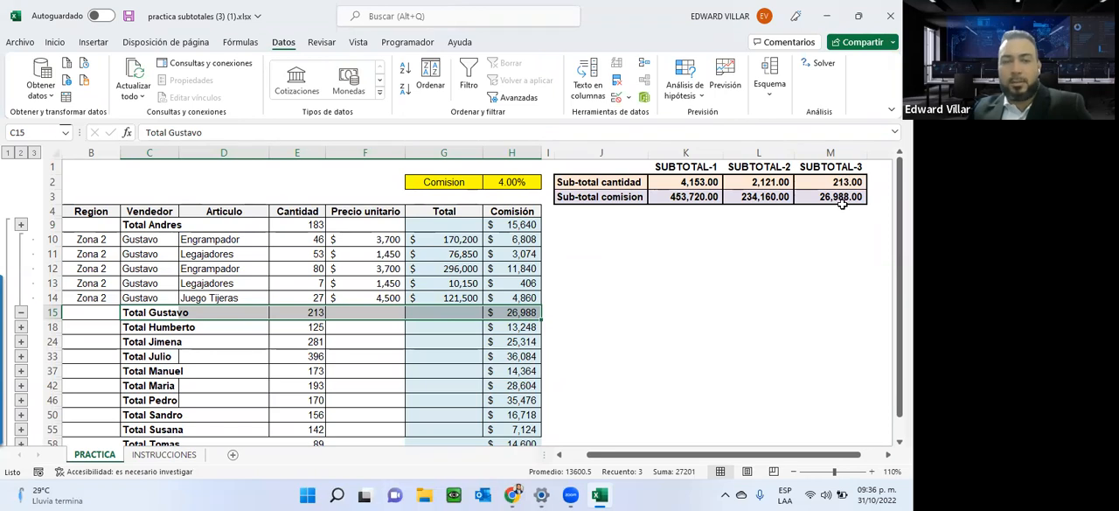
click(21, 327)
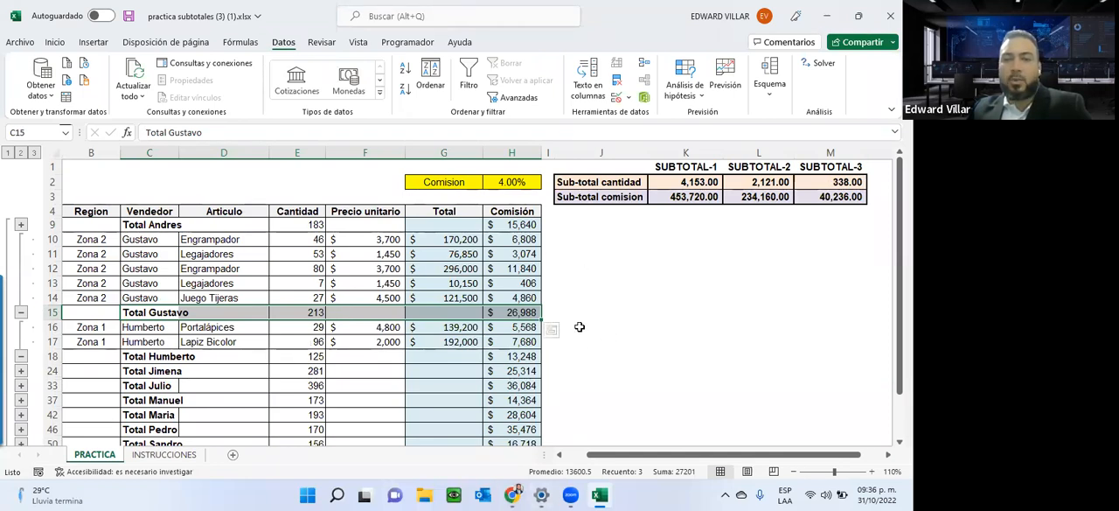
Inspect the Comisión and Cantidad subtotal formulas in the total rows 15 and 18.
click(511, 315)
click(514, 356)
click(301, 312)
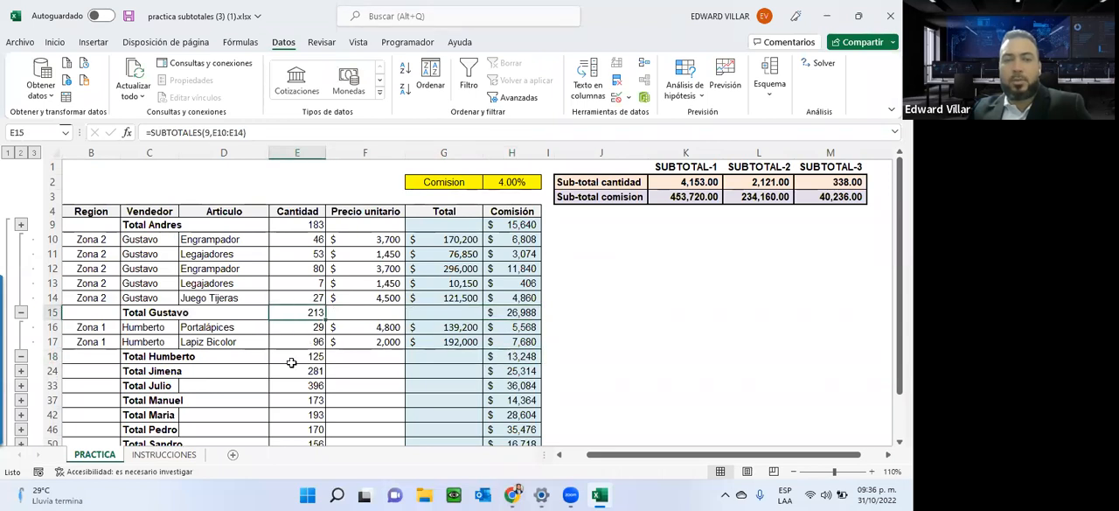
click(297, 362)
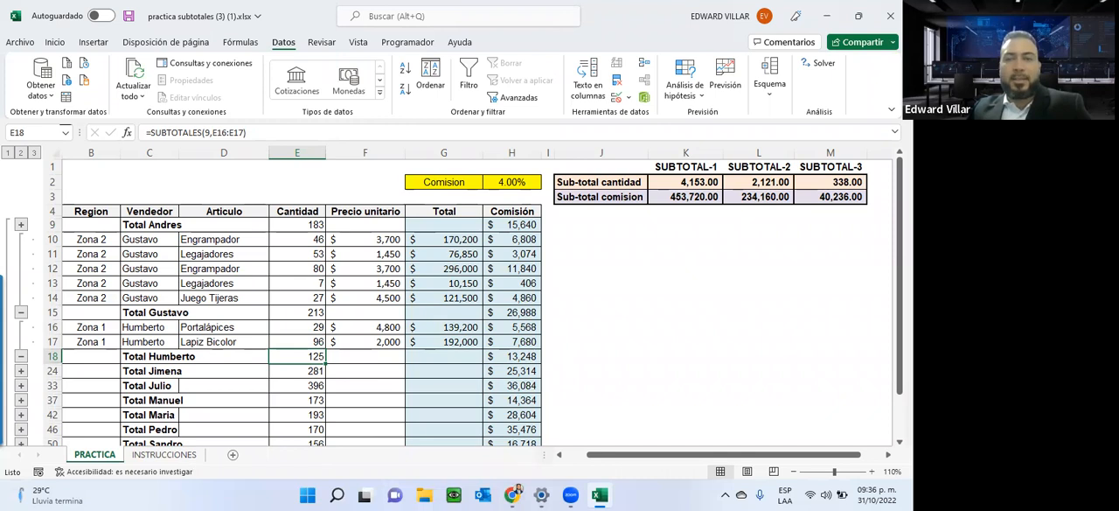
Expand all detail rows again and compare the SUBTOTAL-2 and SUBTOTAL-3 results in L2:M3.
click(35, 153)
drag(844, 182, 745, 194)
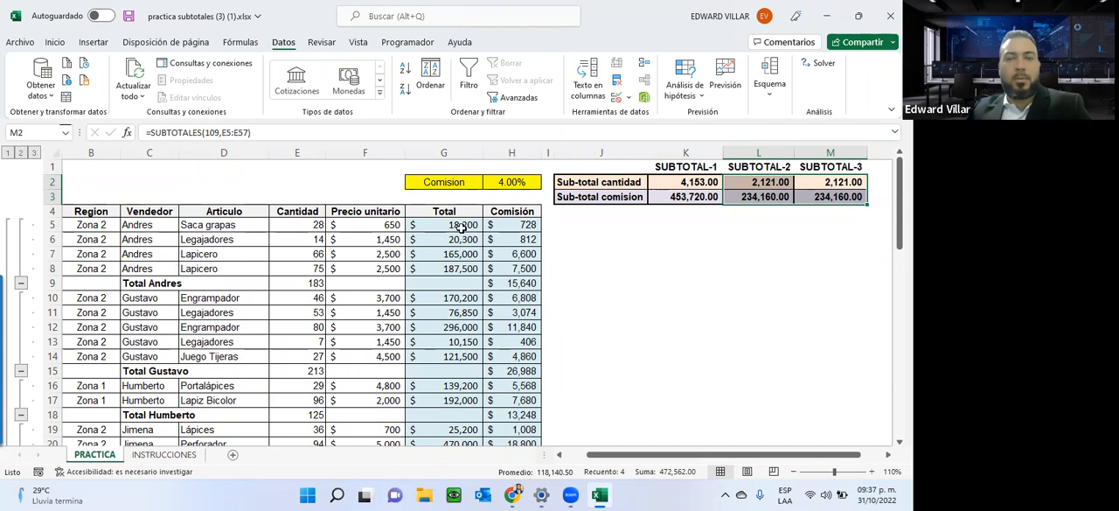
Inspect the Total formula in G5 and the Comisión formulas in H5 and H7, highlighting the relative and absolute references in H5.
click(448, 228)
mouse_move(449, 236)
mouse_down()
mouse_move(450, 289)
mouse_move(451, 226)
mouse_up()
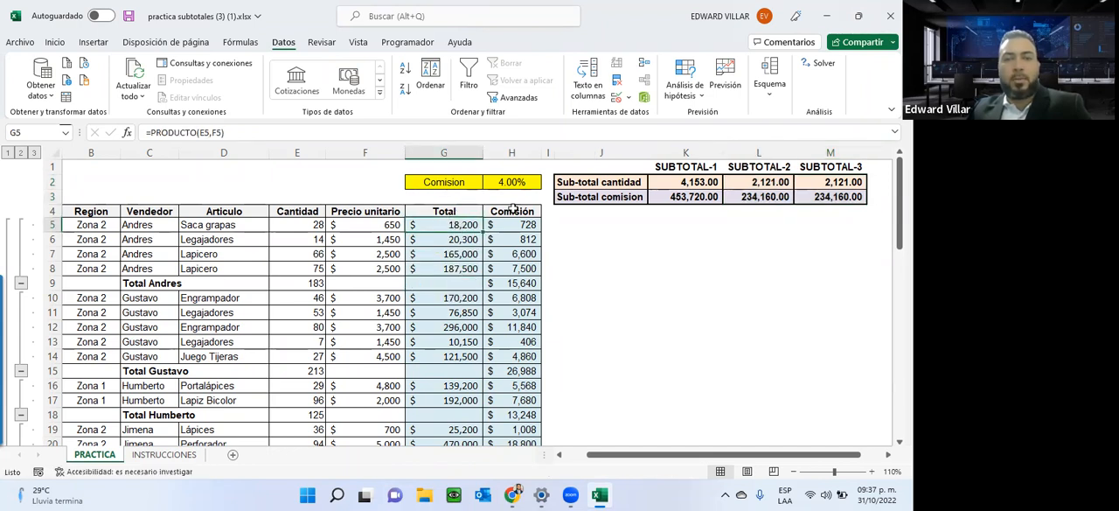
click(517, 226)
click(517, 251)
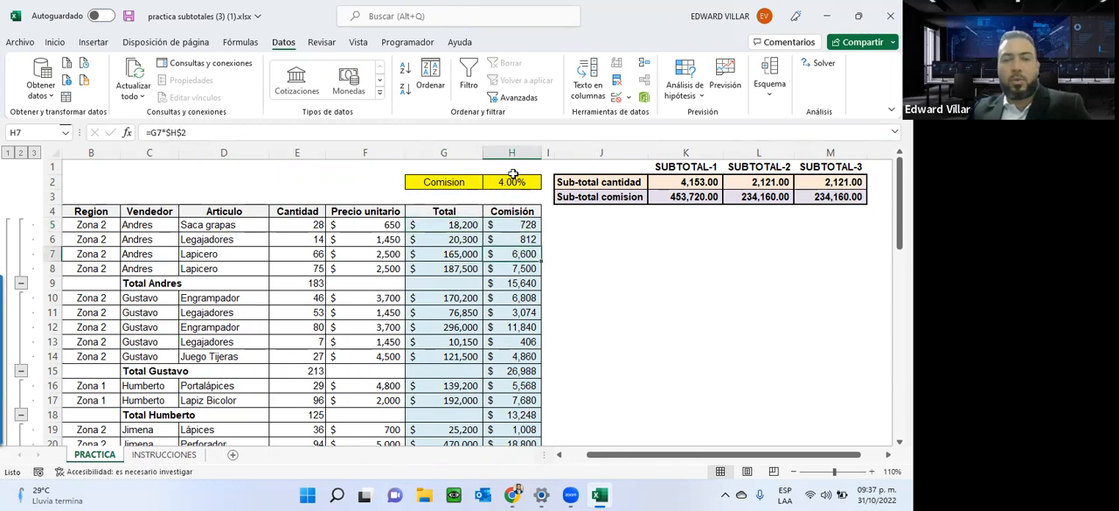
click(513, 227)
double_click(509, 226)
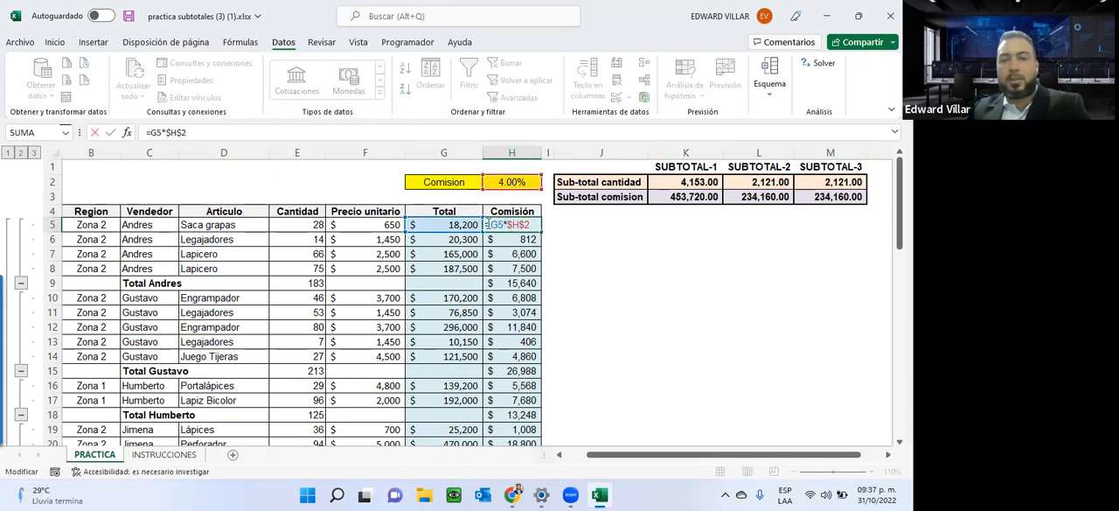
double_click(496, 224)
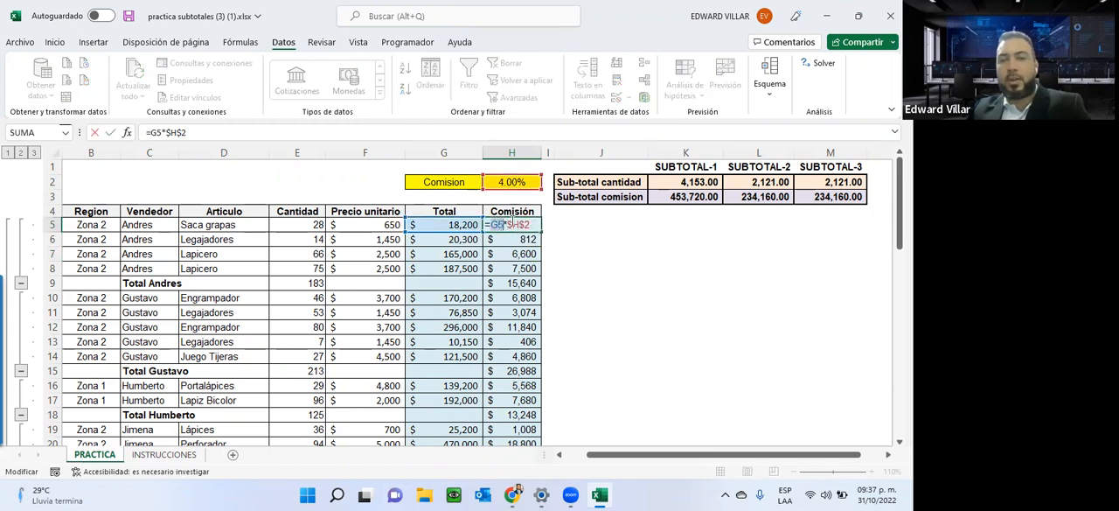
double_click(518, 223)
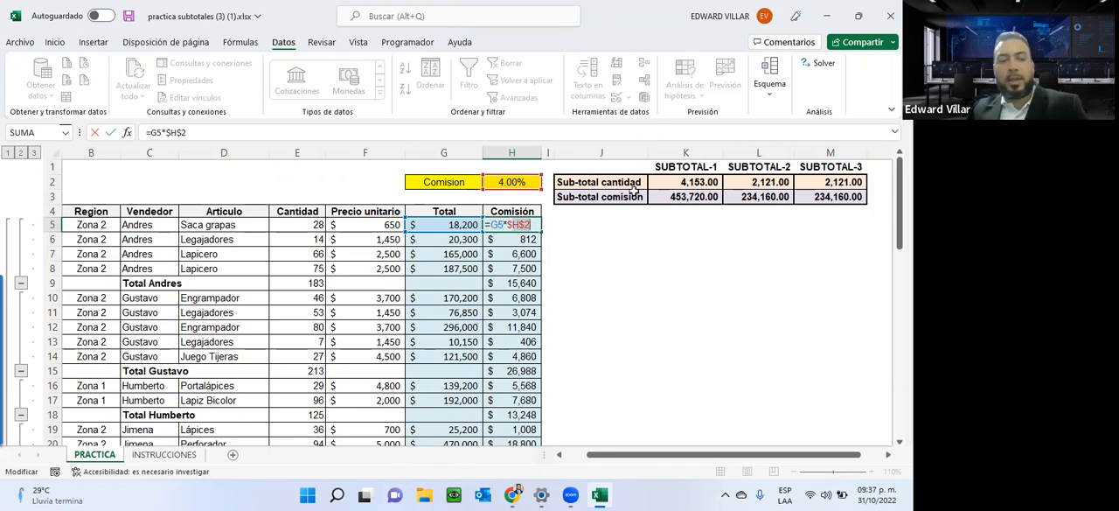
key(Escape)
Compare the SUMA, SUBTOTALES 9 and SUBTOTALES 109 formulas in K2:M2 and show where the Subtotal command is found.
click(695, 181)
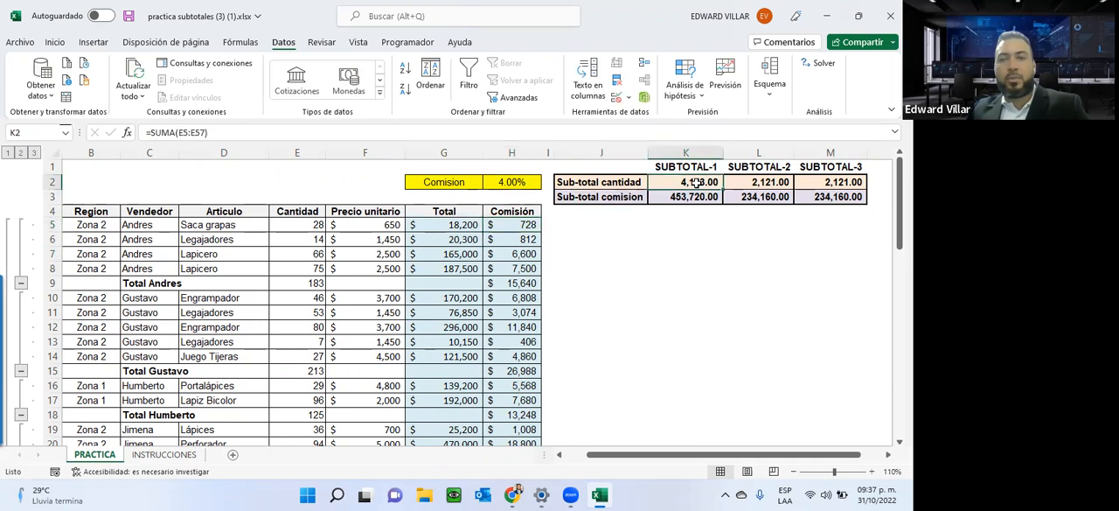
click(743, 180)
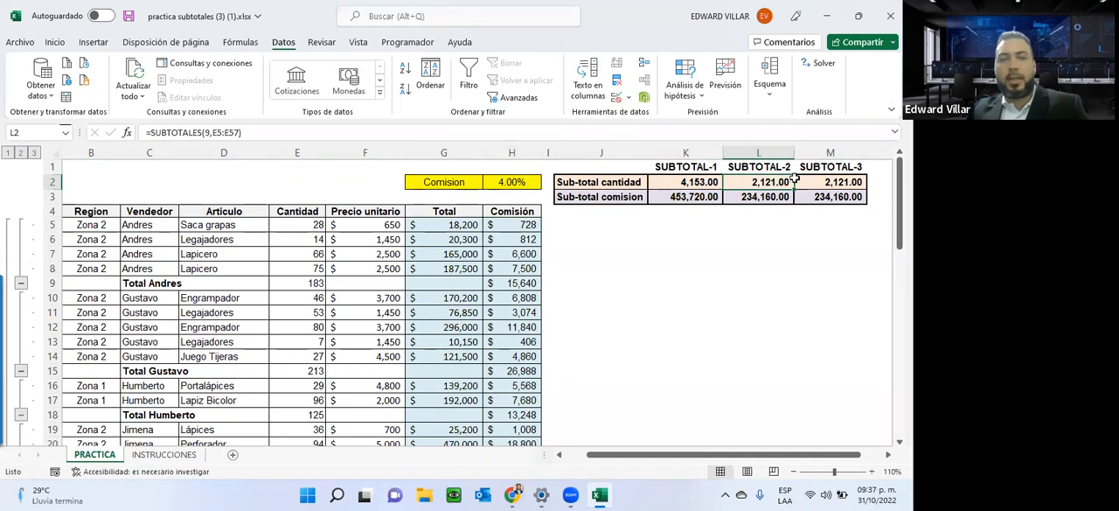
click(836, 181)
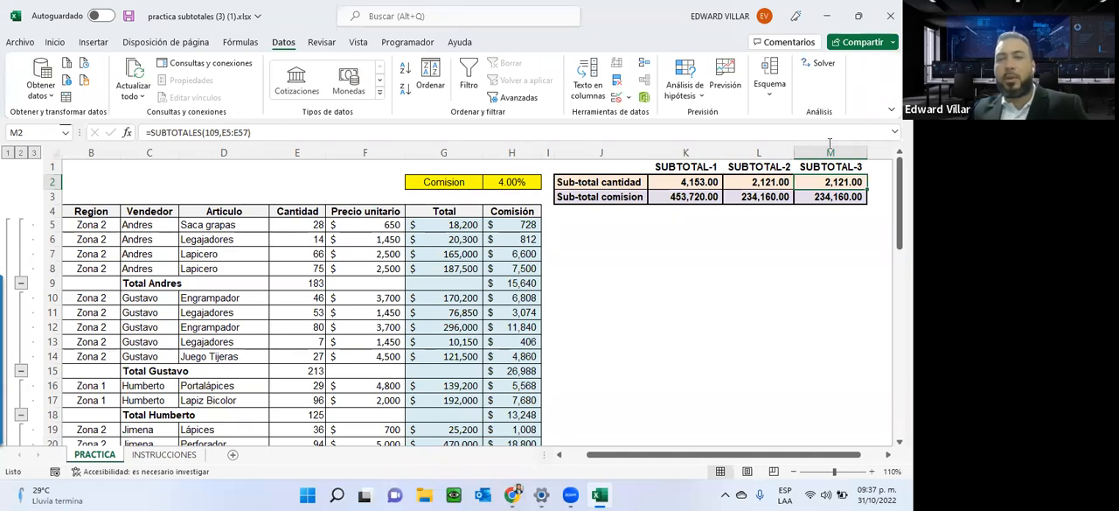
click(785, 98)
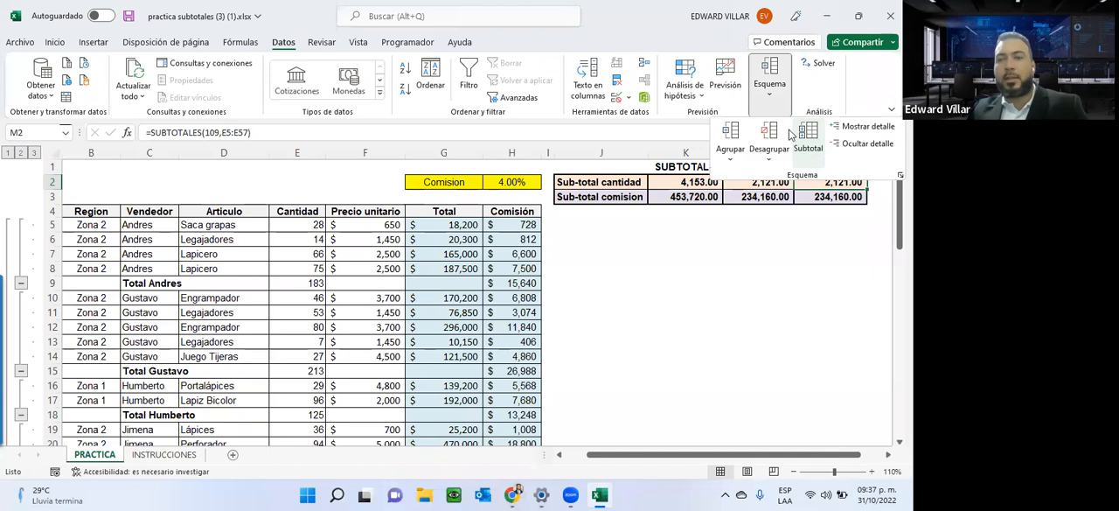
click(462, 103)
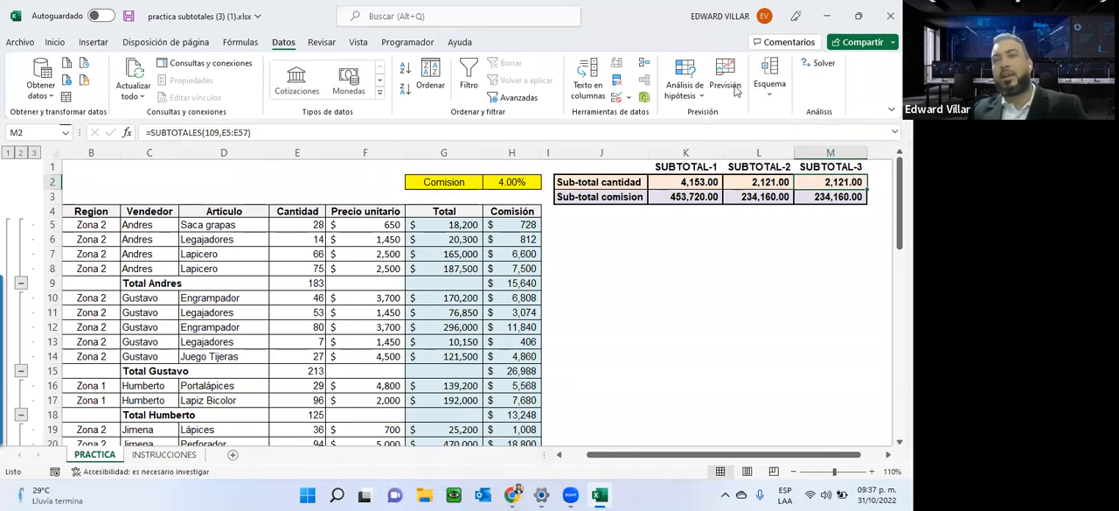
click(773, 100)
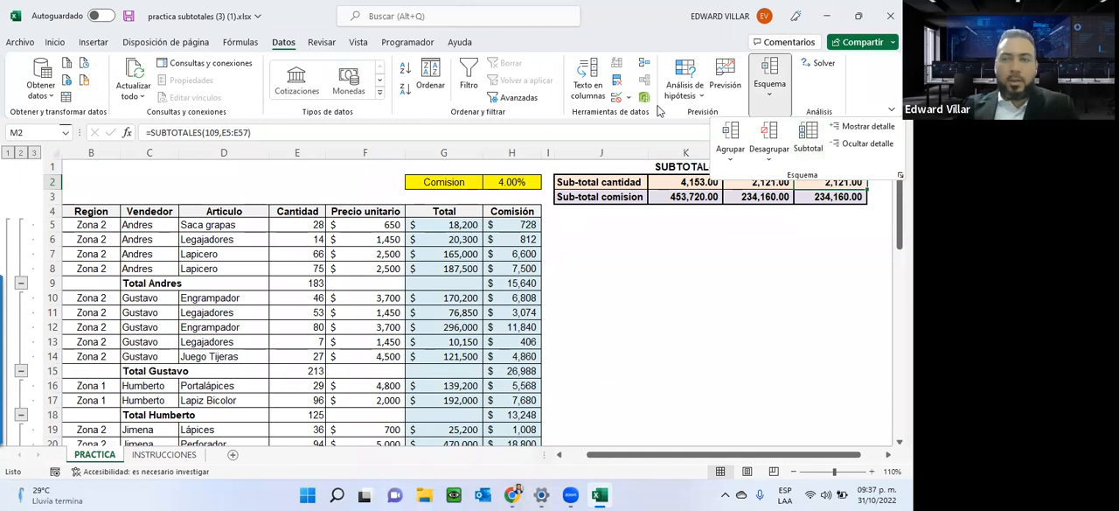
Switch to the browser, download the Asignación2-unidad2 workbook from the course page and open it in Excel.
click(826, 16)
click(826, 16)
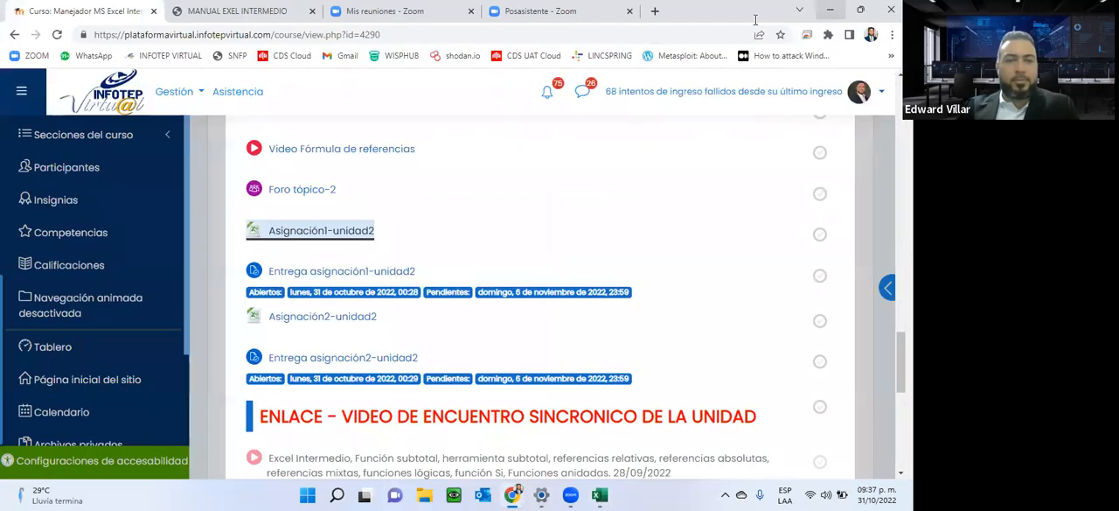
click(338, 317)
scroll(338, 317, down, 2)
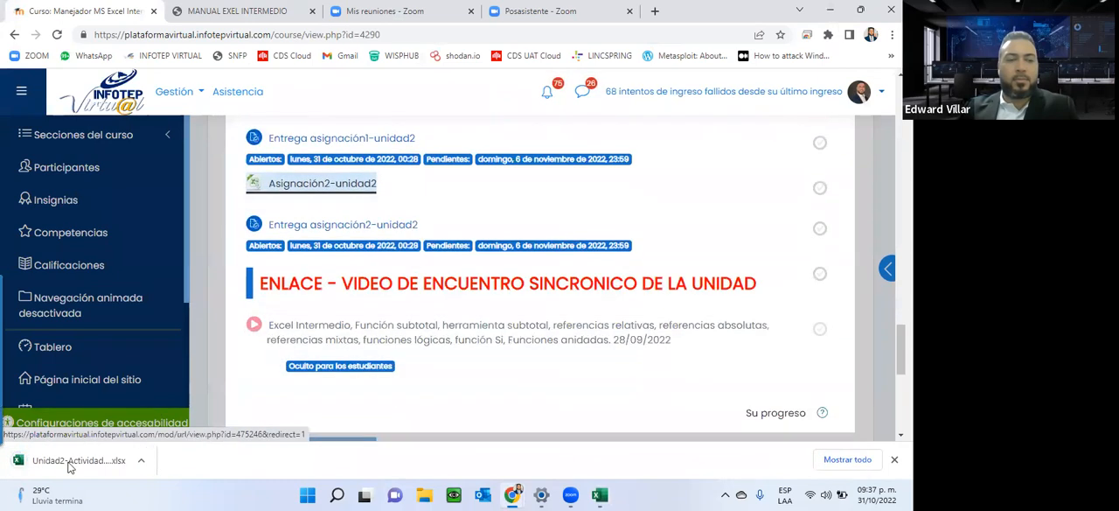
click(80, 460)
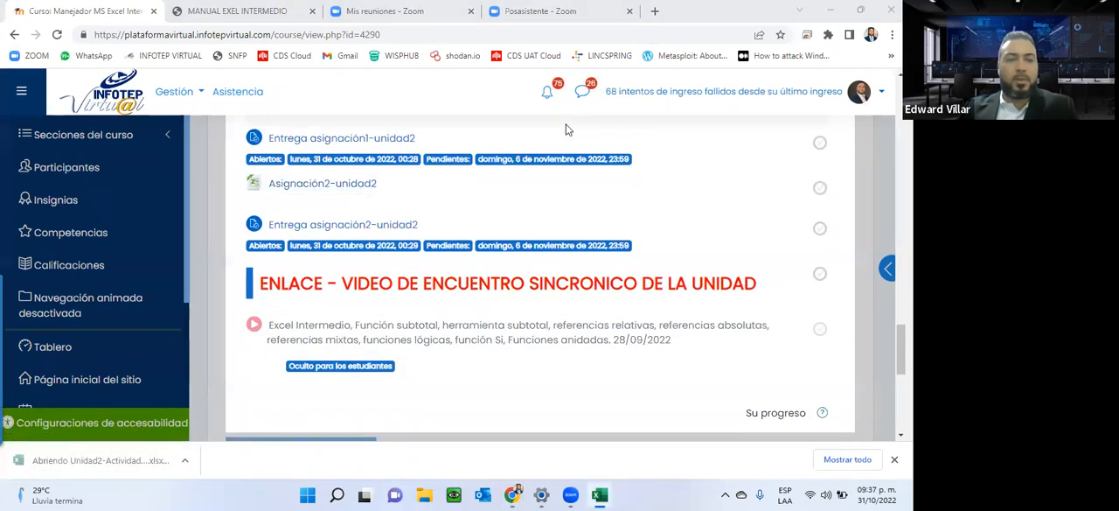
Read the instructions for multiplying each grade by its percentage using a mixed reference.
scroll(443, 231, down, 3)
scroll(442, 232, up, 2)
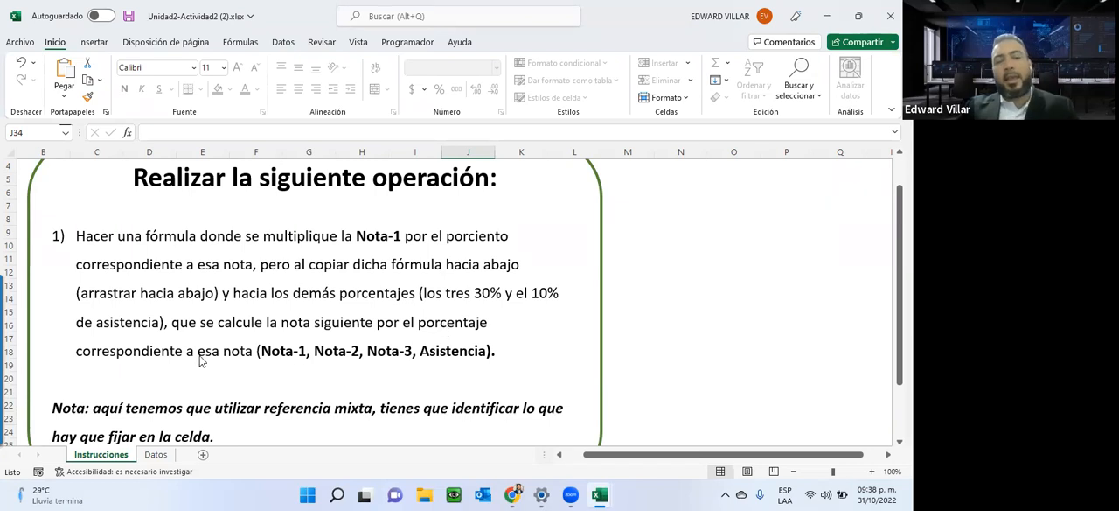
scroll(199, 361, down, 2)
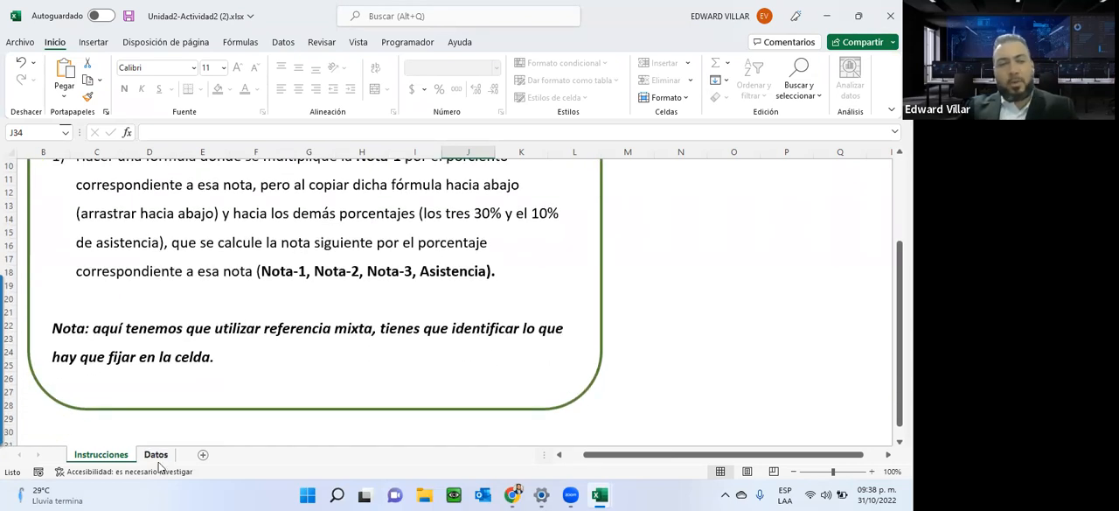
Open the Datos sheet and examine the nota-1 grades, the column for its 30% results and the percentage headers in row 6.
click(155, 455)
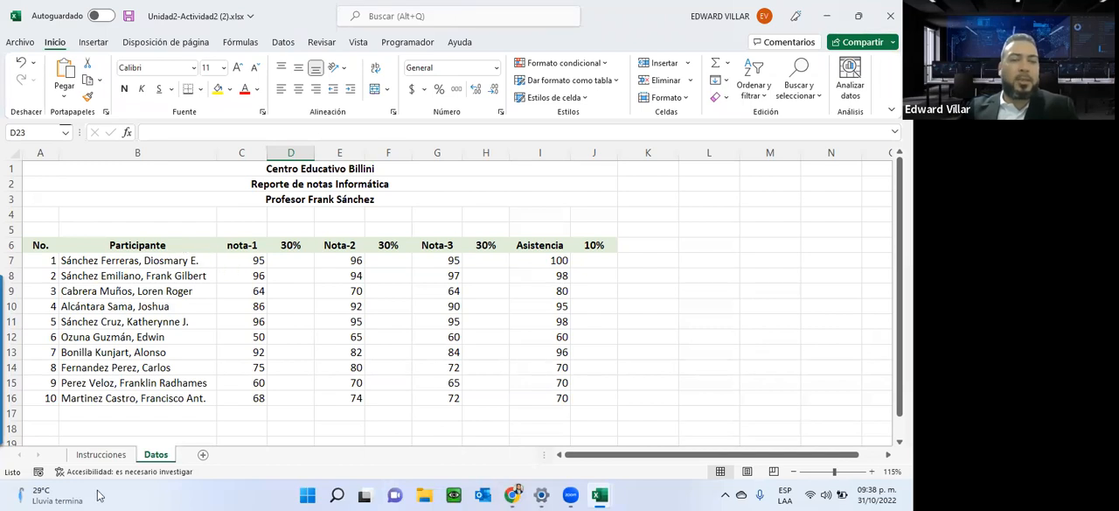
drag(236, 260, 234, 390)
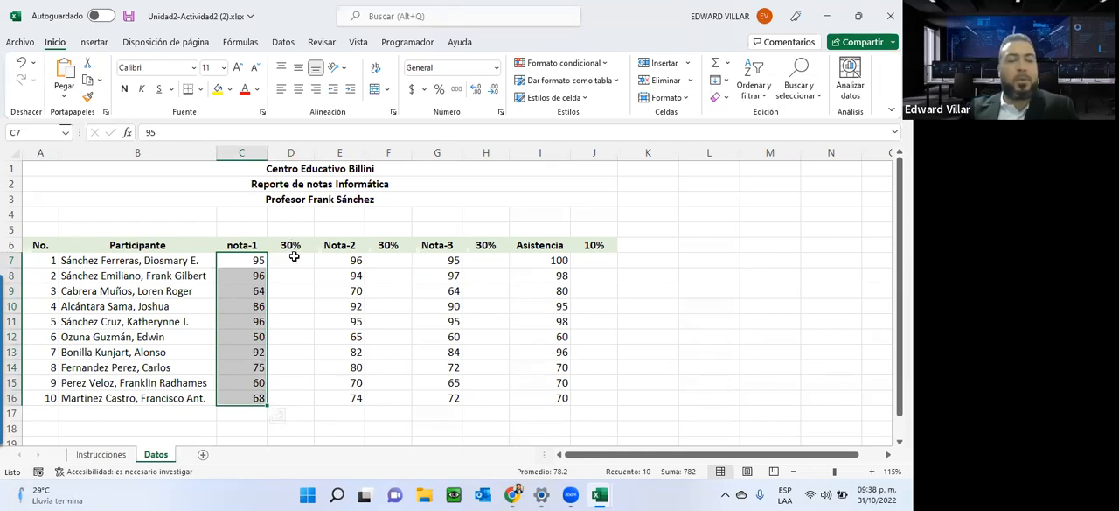
drag(294, 258, 299, 391)
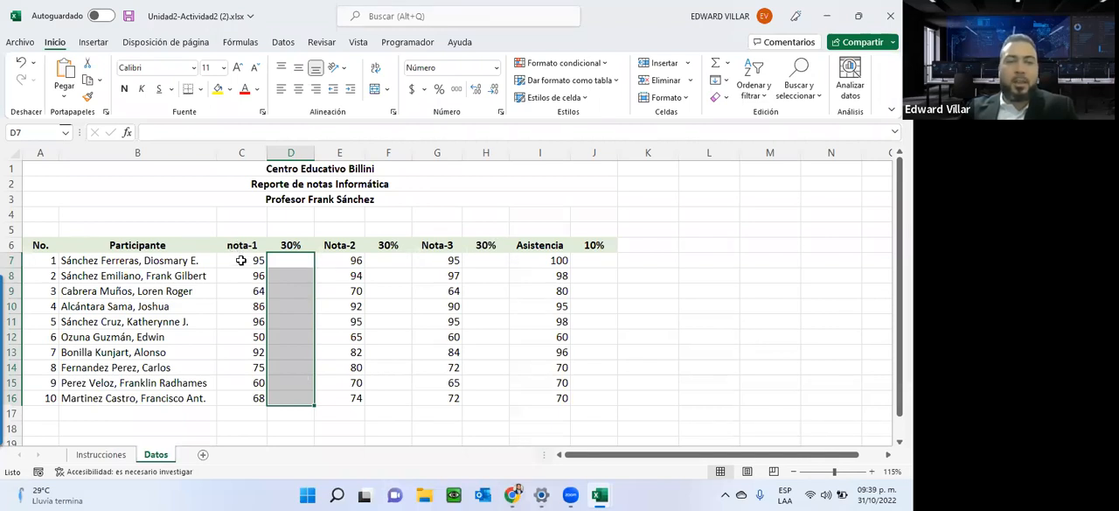
drag(236, 261, 229, 399)
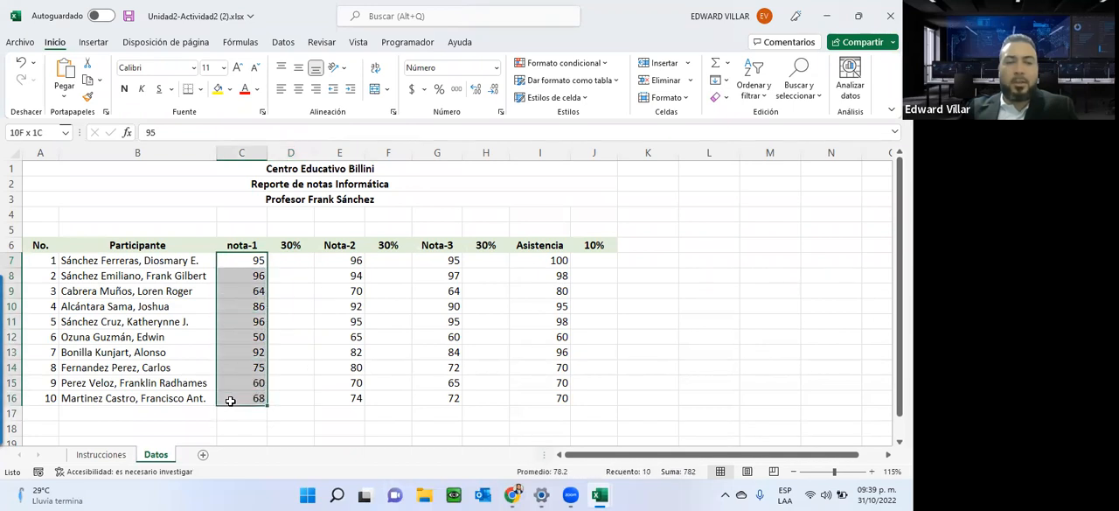
click(278, 243)
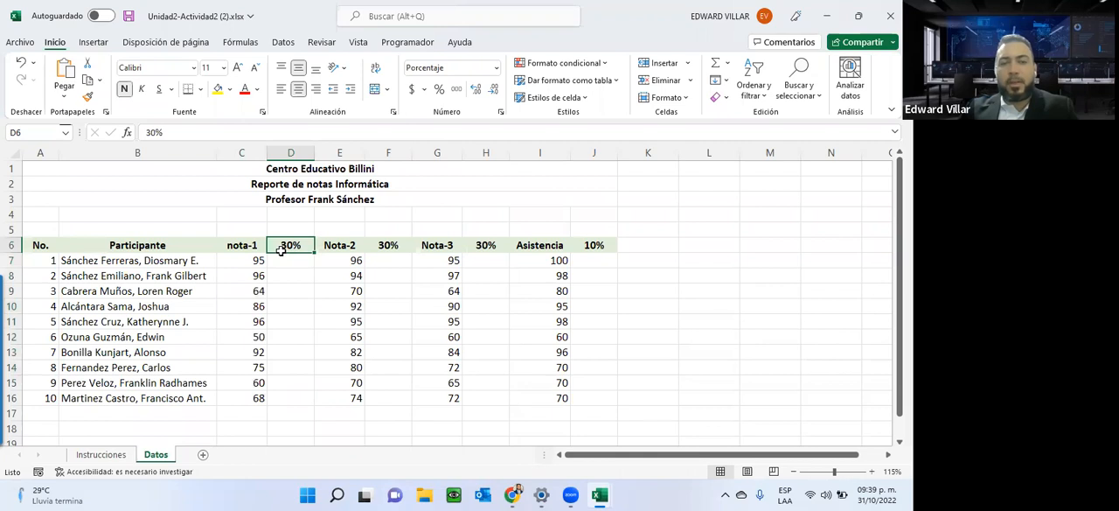
click(394, 243)
click(504, 245)
click(603, 247)
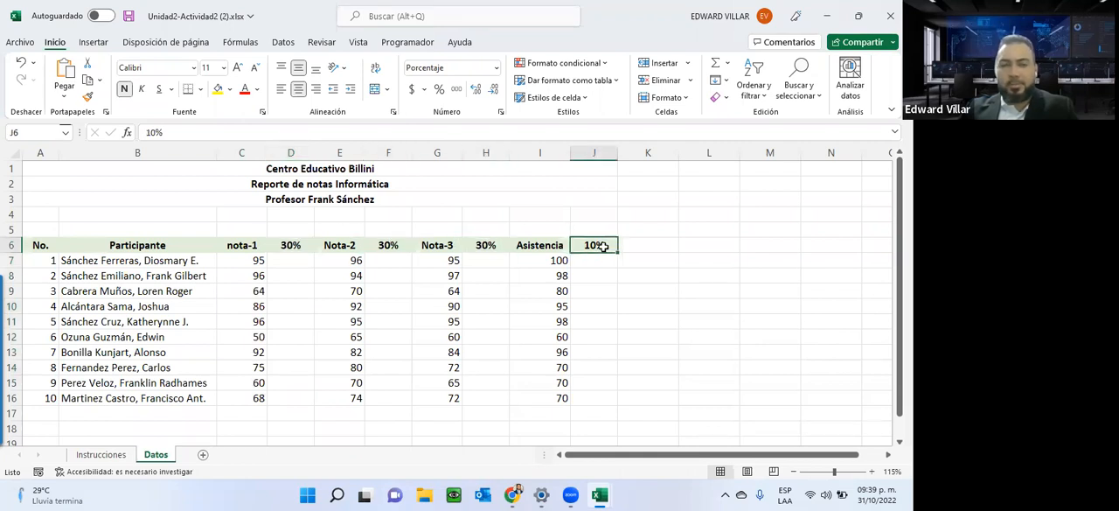
Enter the formula =C7*$D$6 in D7 to multiply the first nota-1 grade by an absolute reference to its percentage.
click(289, 260)
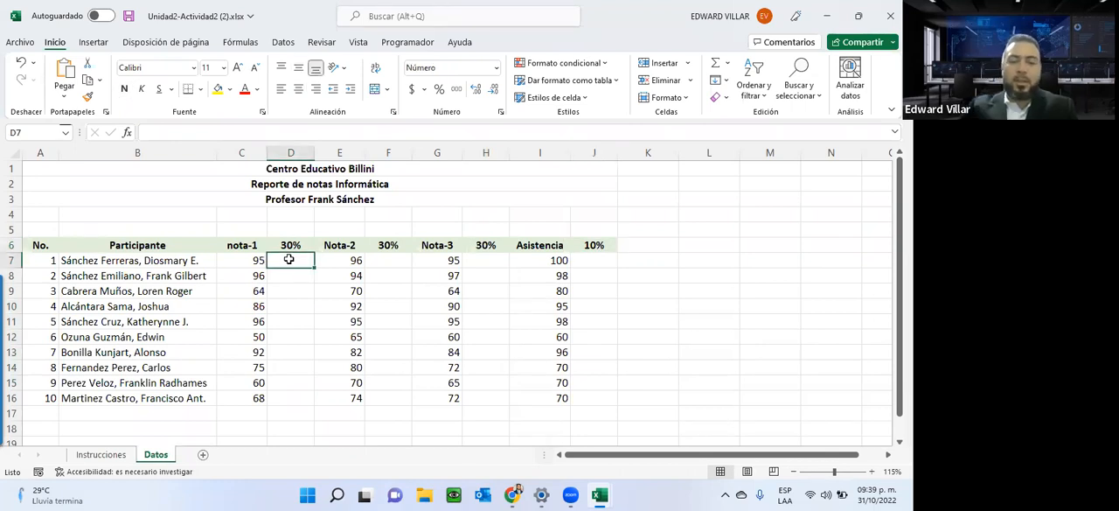
text(=)
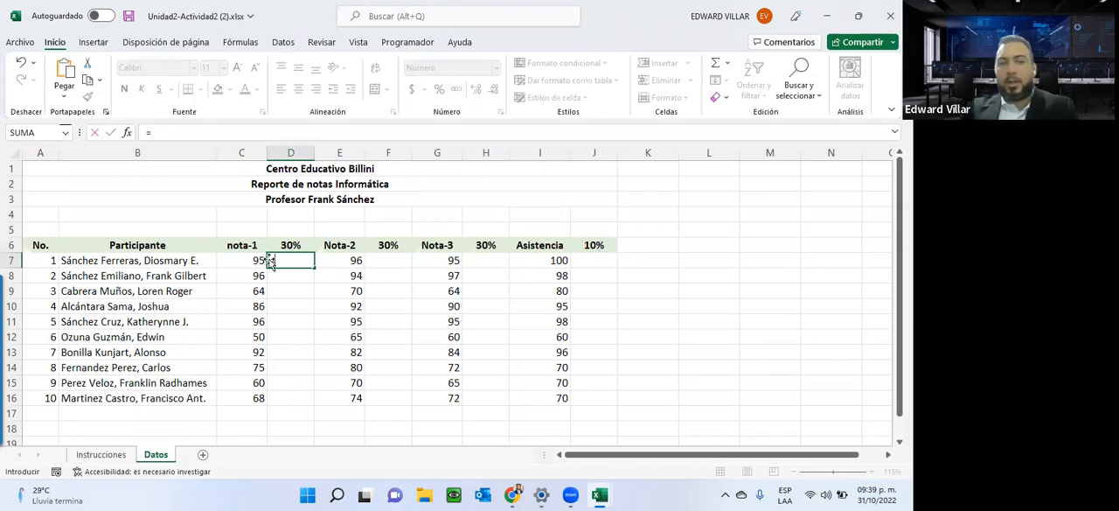
click(253, 260)
text(*)
click(295, 250)
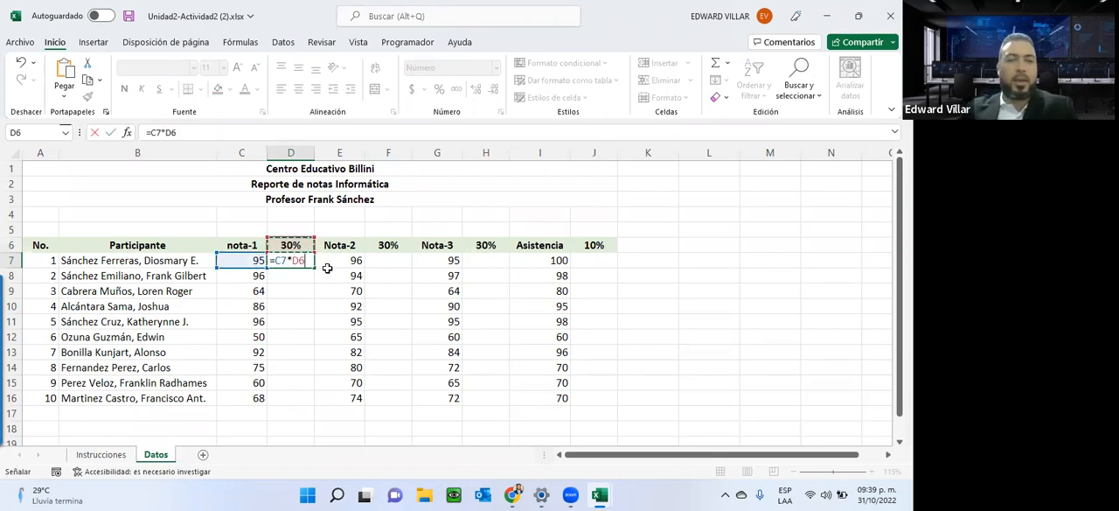
key(F2)
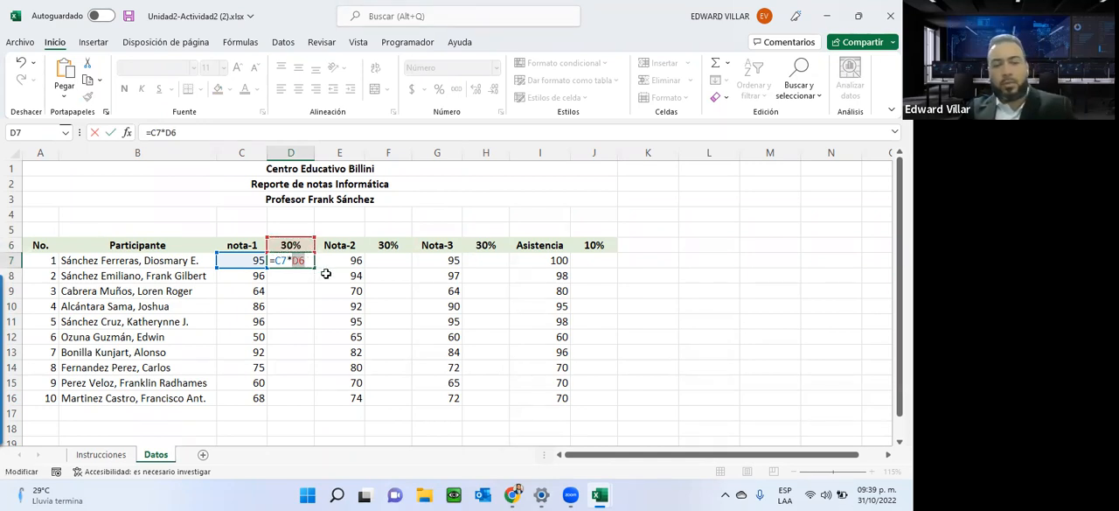
key(F4)
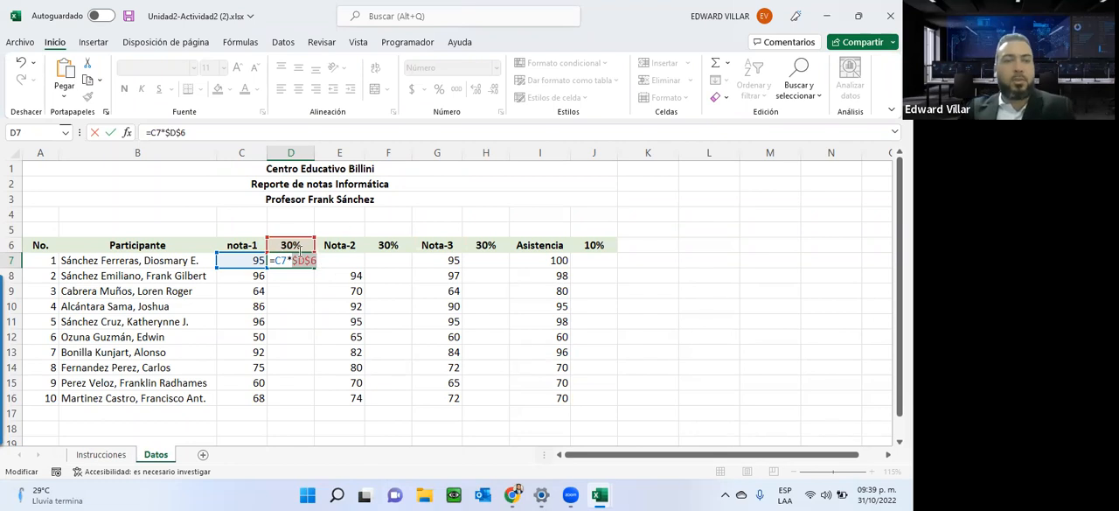
key(Return)
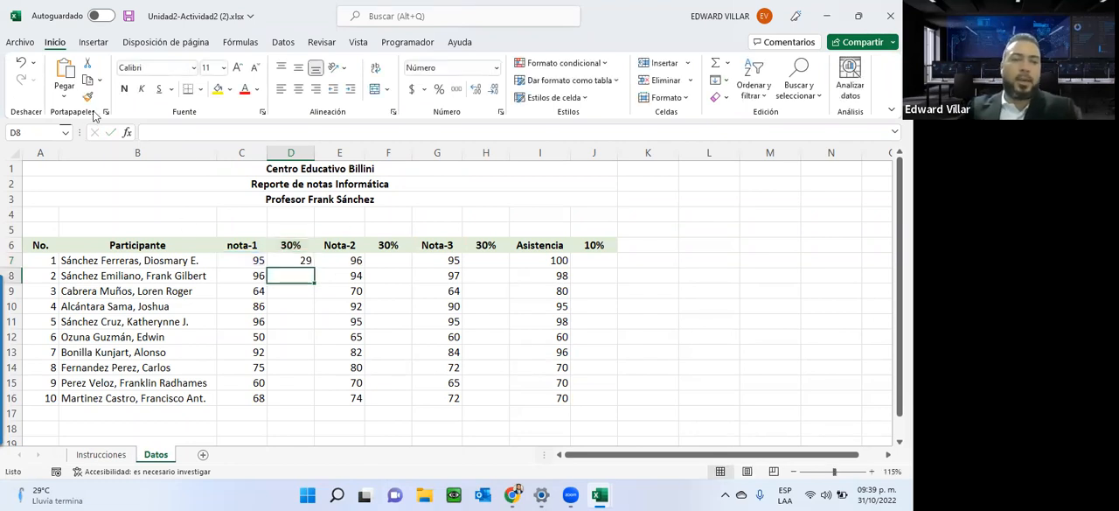
Copy the D7 formula down through D16 and check the cell references in the last row.
click(308, 261)
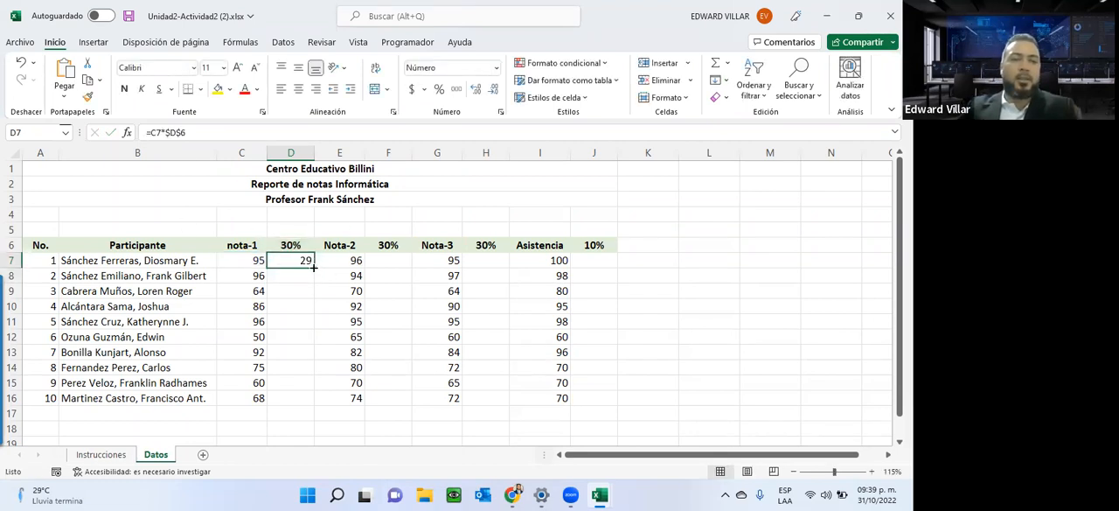
double_click(313, 266)
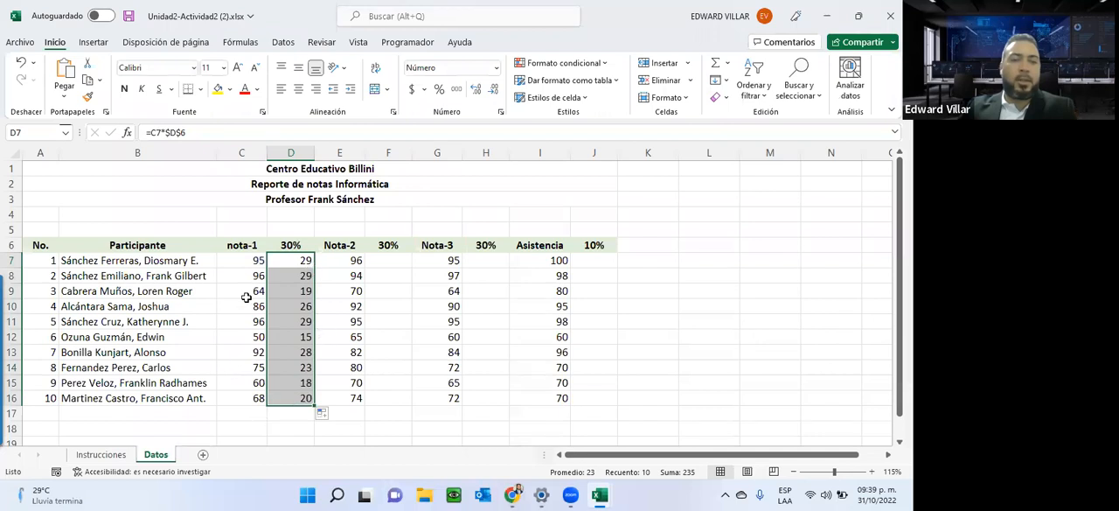
double_click(280, 398)
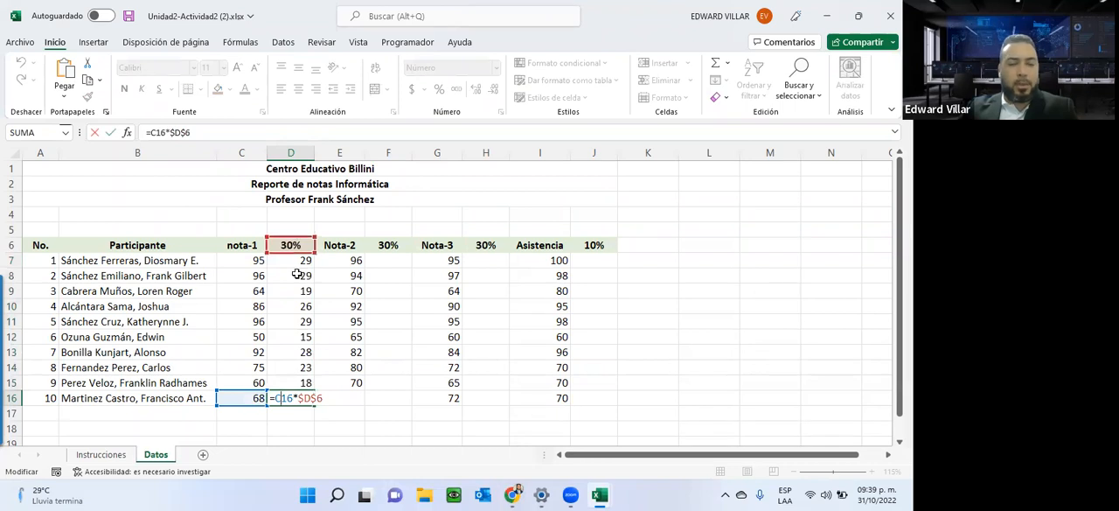
key(ctrl+Return)
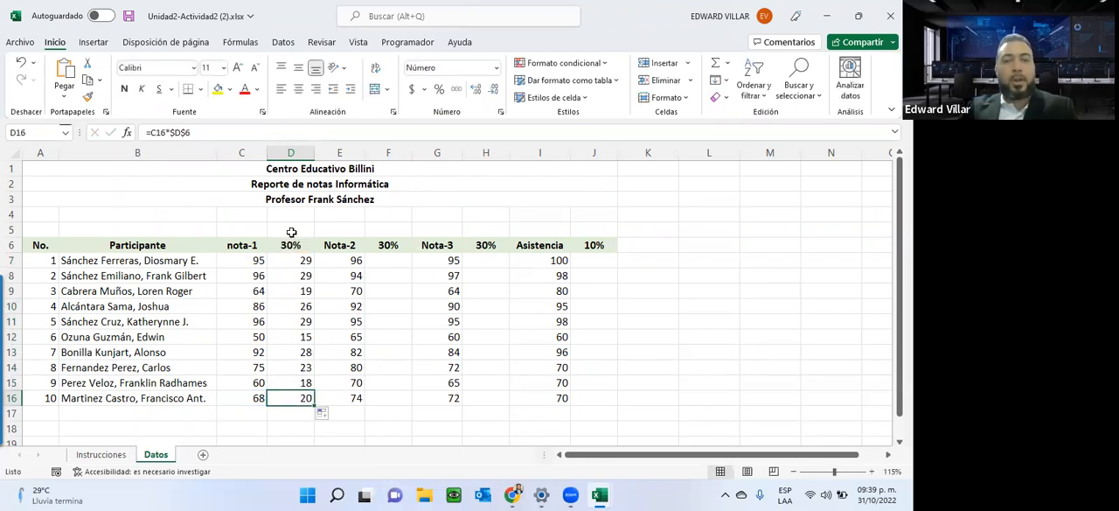
Inspect the formula in D7, highlighting its absolute reference to the percentage header.
double_click(286, 260)
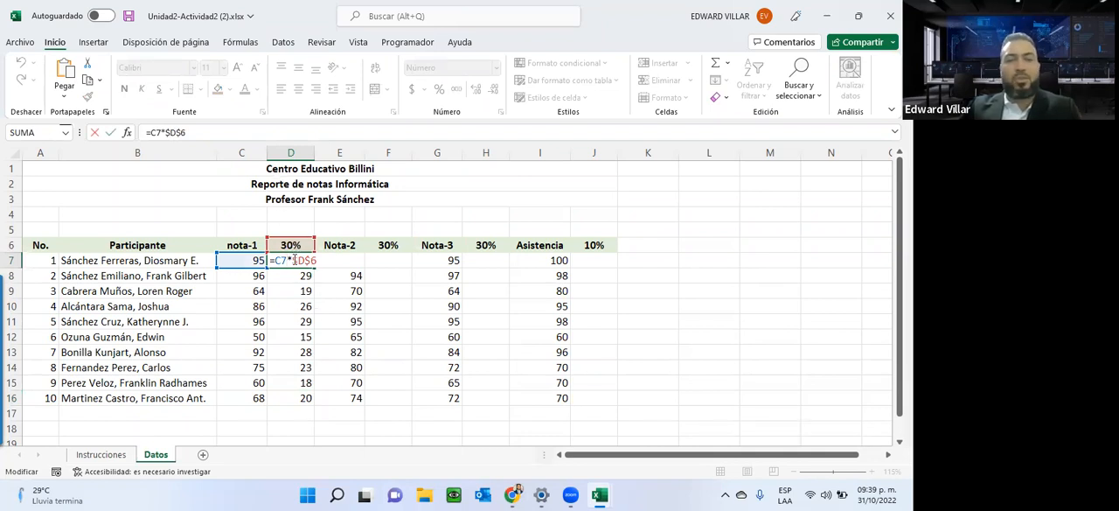
drag(293, 260, 322, 260)
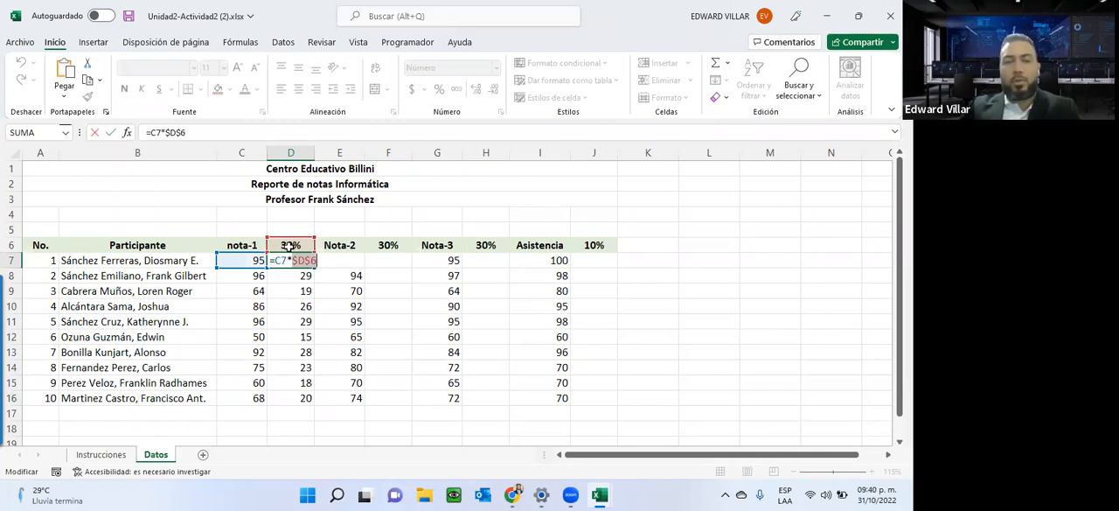
key(ctrl+Return)
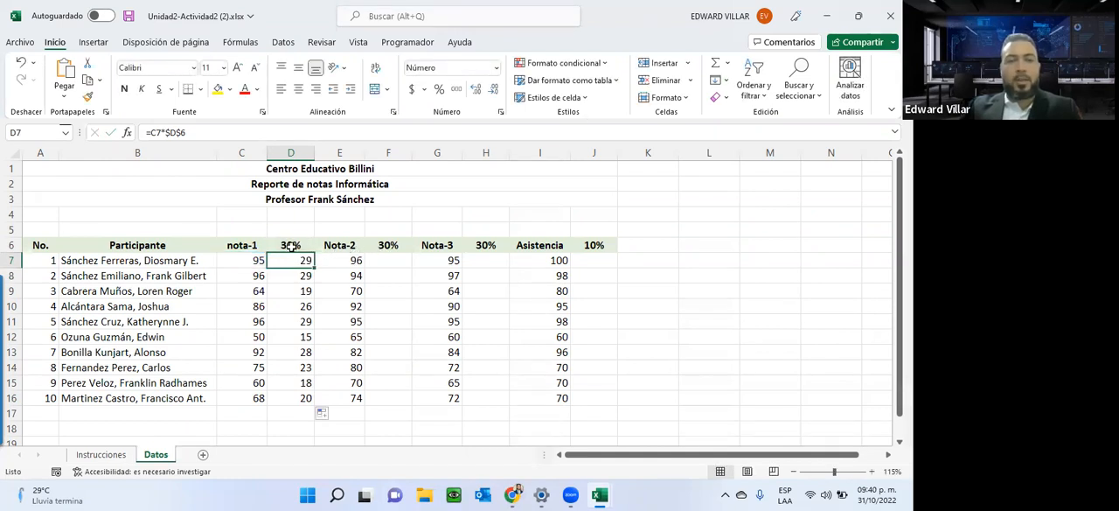
Recheck the D7 formula and enter =E7*F$6 in F7, using a mixed reference with the row fixed for the Nota-2 percentage.
double_click(289, 259)
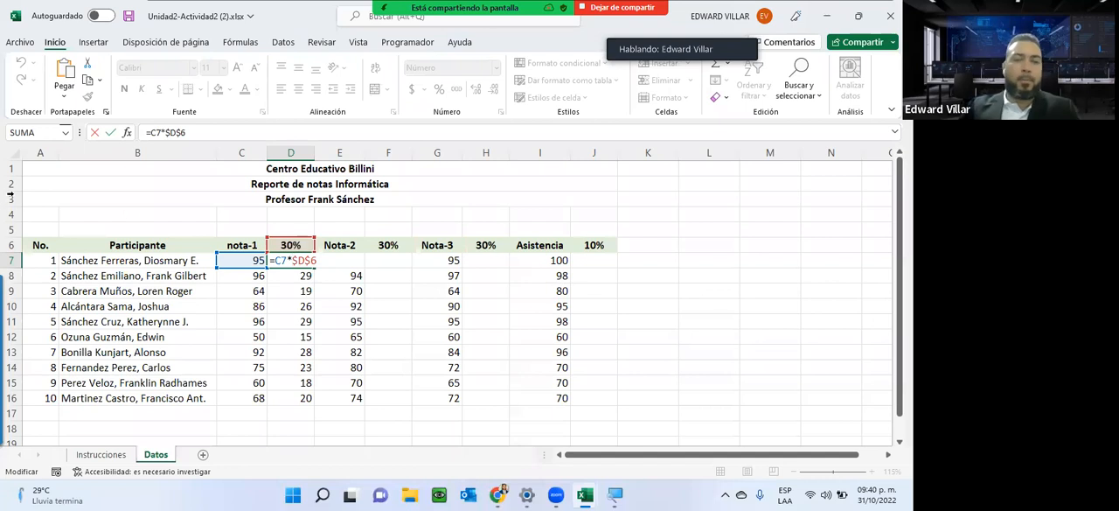
key(ctrl+Return)
click(373, 262)
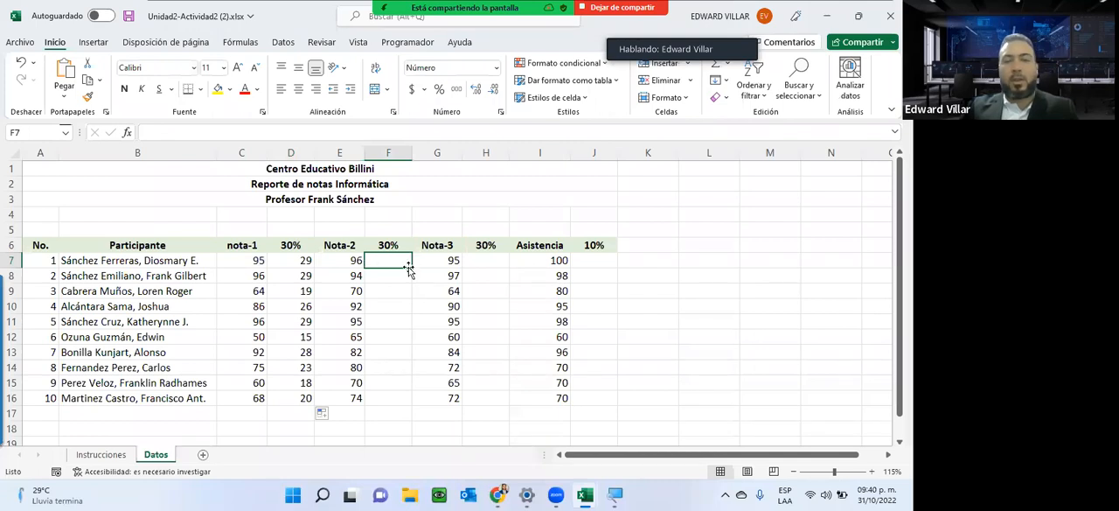
mouse_move(409, 266)
mouse_down()
mouse_move(468, 269)
mouse_move(332, 266)
mouse_move(398, 260)
mouse_up()
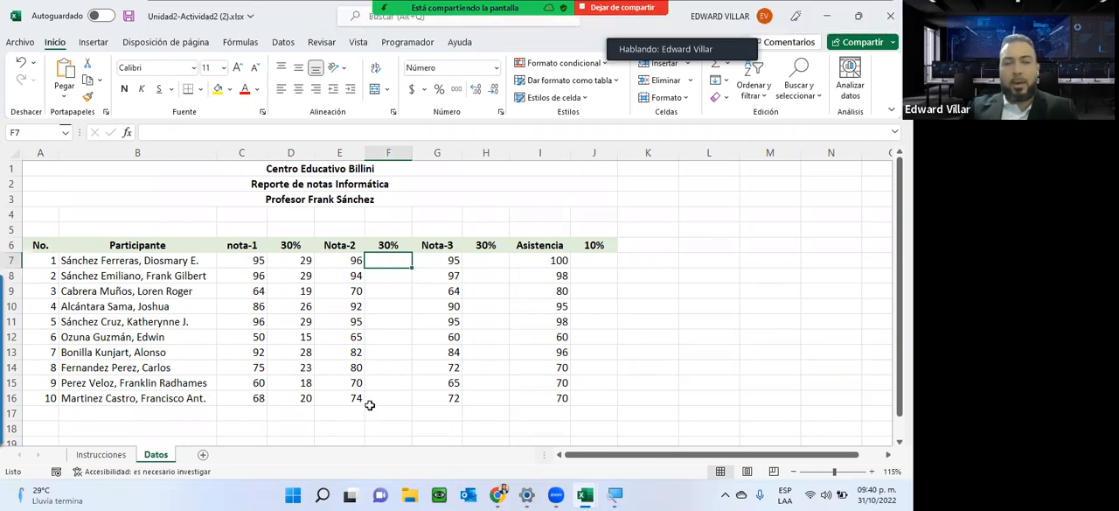
text(=)
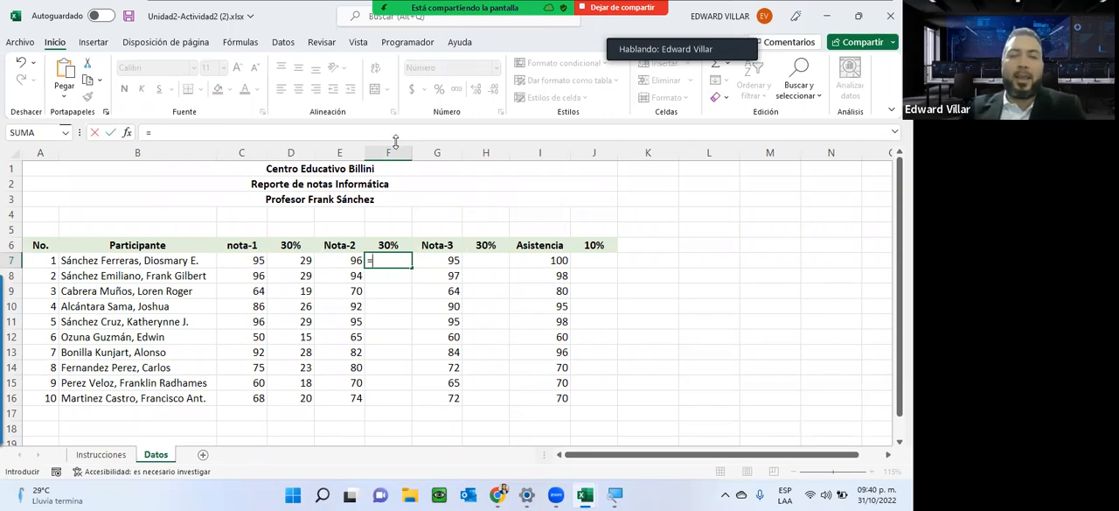
click(341, 260)
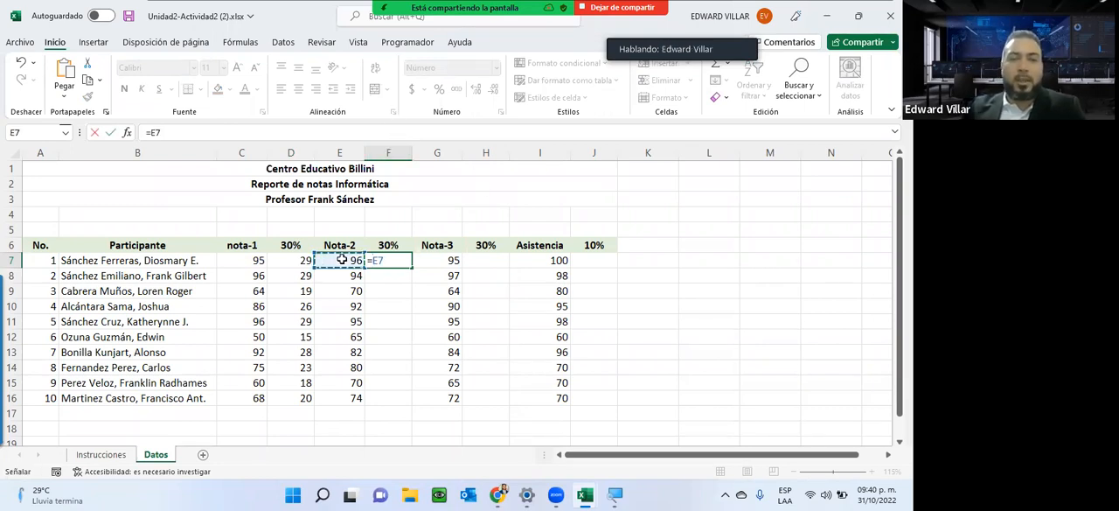
text(*)
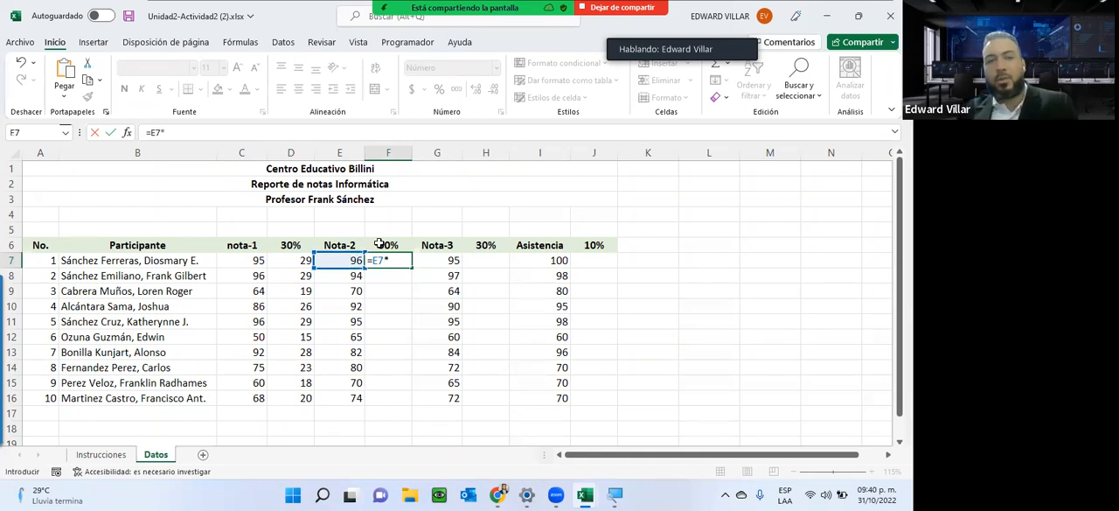
click(391, 242)
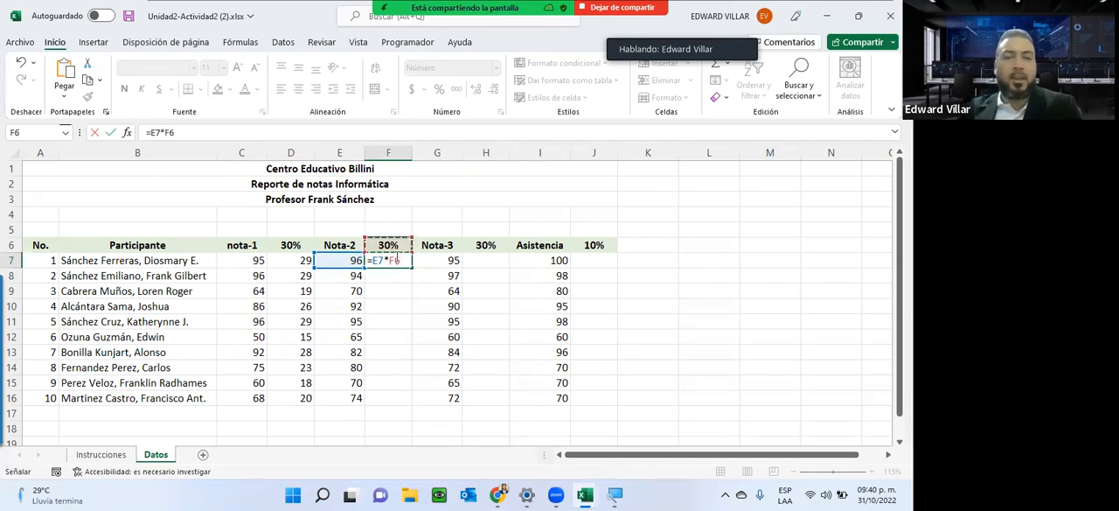
click(388, 260)
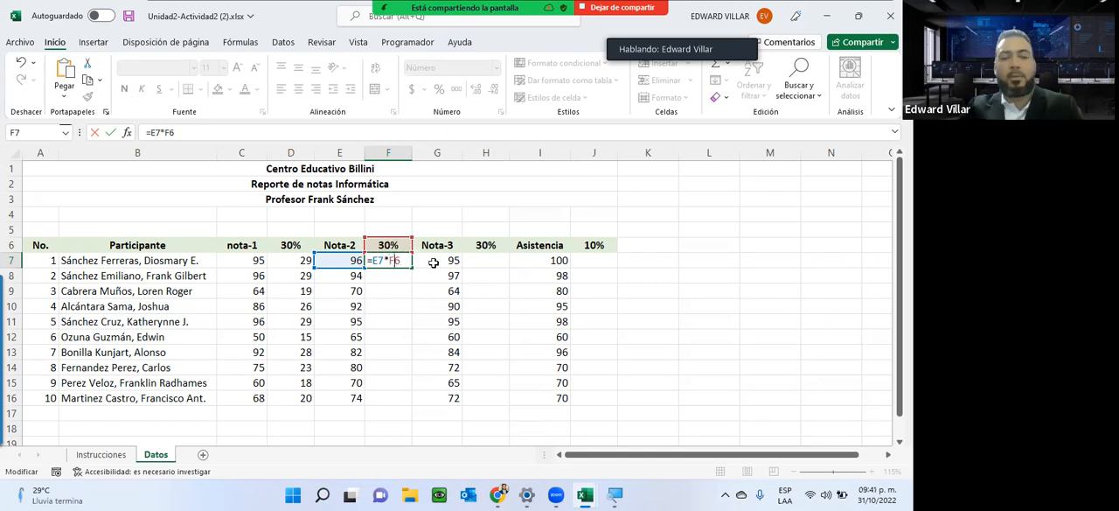
key(F4)
key(F4)
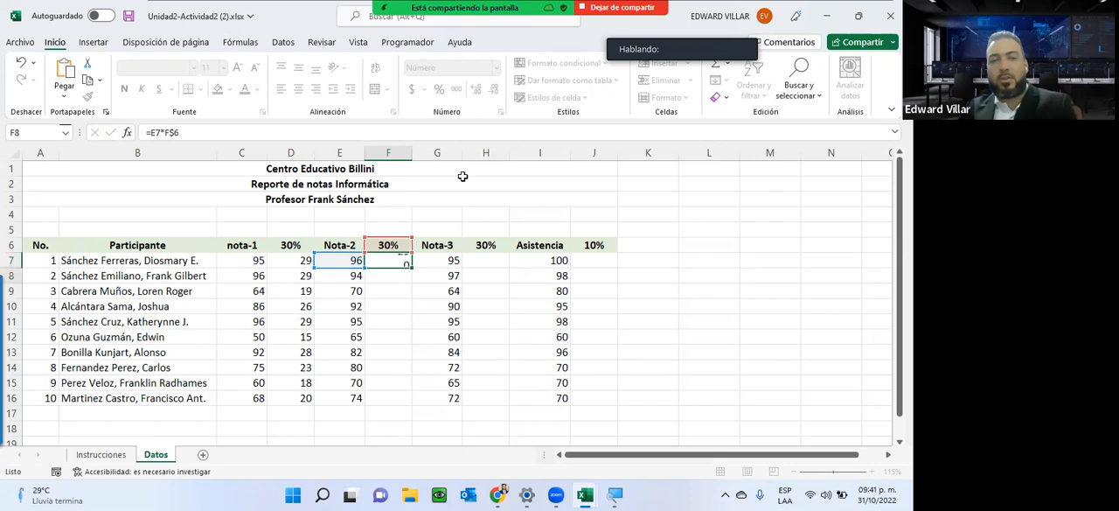
key(Return)
Copy the F7 formula down through F16 and inspect the cell references in the last row's formula.
click(402, 259)
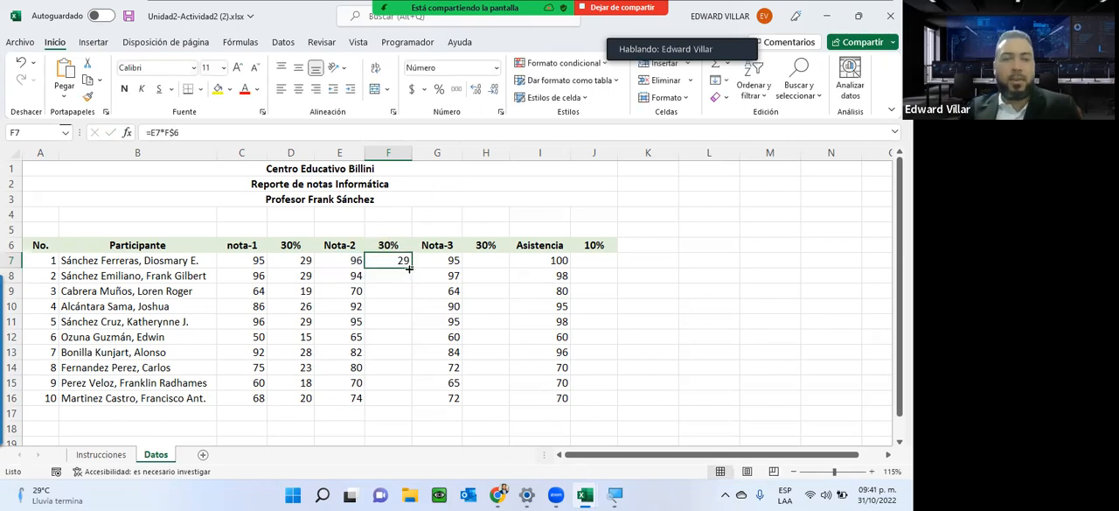
double_click(410, 268)
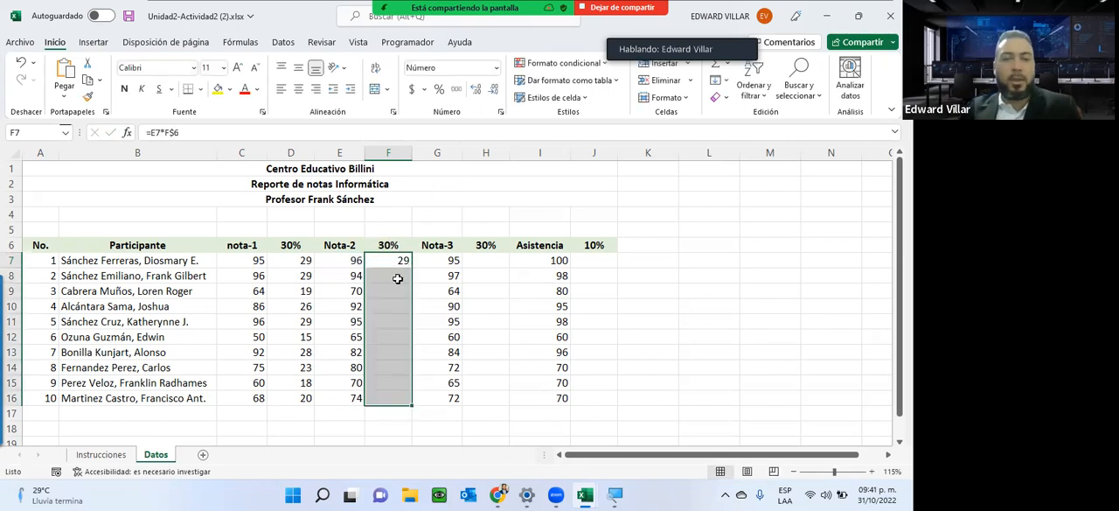
click(396, 398)
double_click(396, 398)
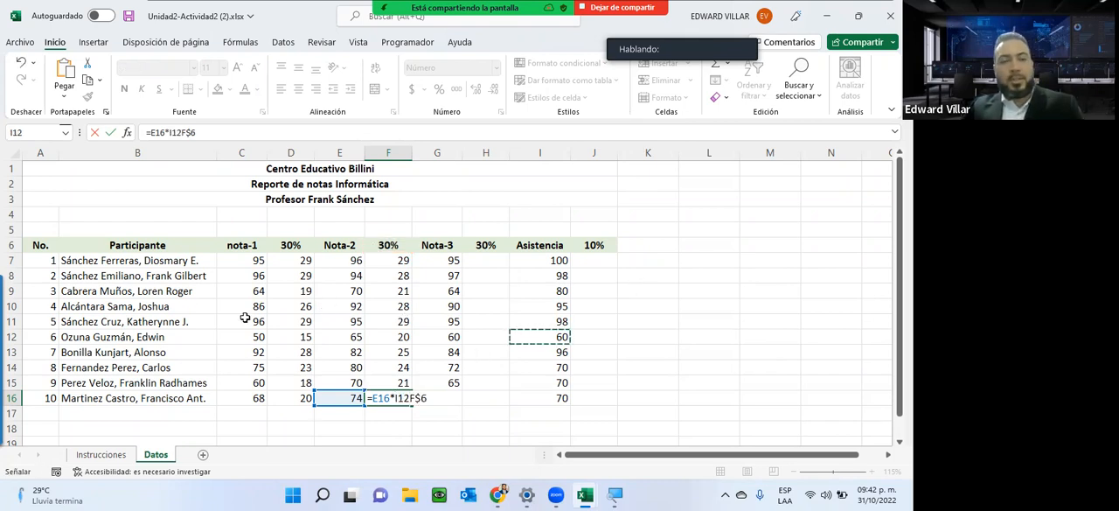
key(ctrl+Return)
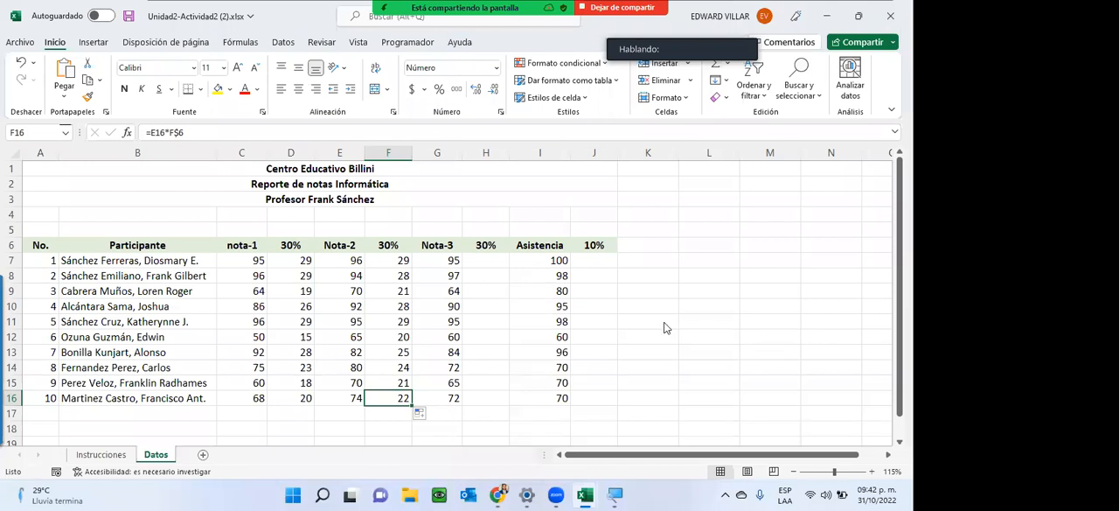
Close the Unidad2-Actividad2 (2).xlsx workbook without saving its changes.
click(524, 123)
click(890, 16)
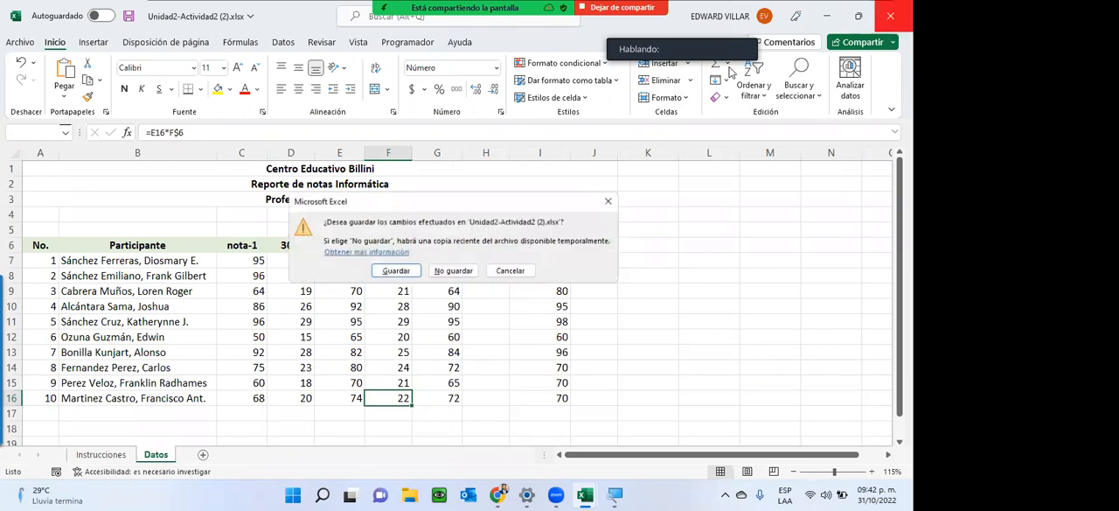
click(453, 271)
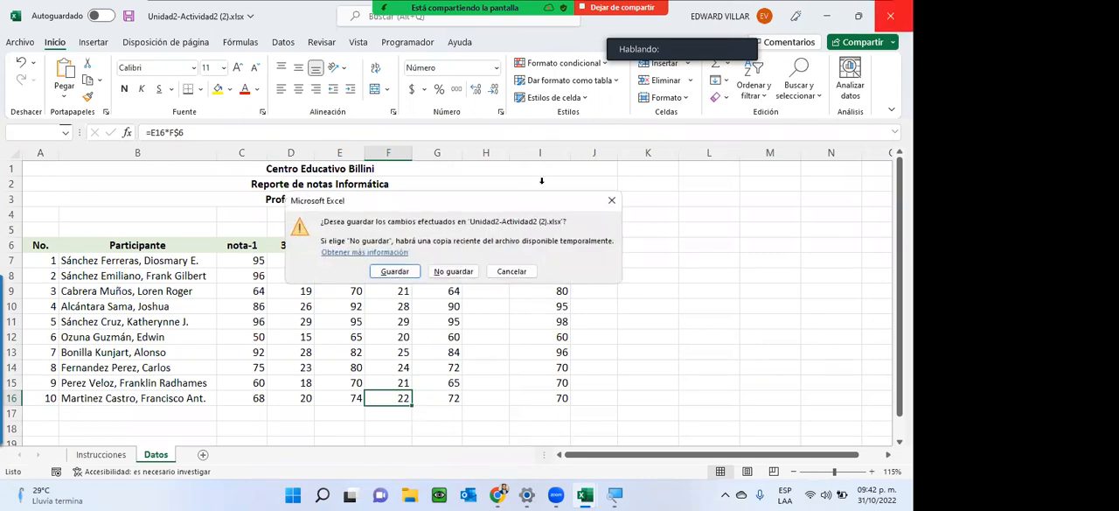
Look over the PRACTICA sheet and close the practica subtotales (3) (1).xlsx workbook, saving its changes.
scroll(673, 379, down, 9)
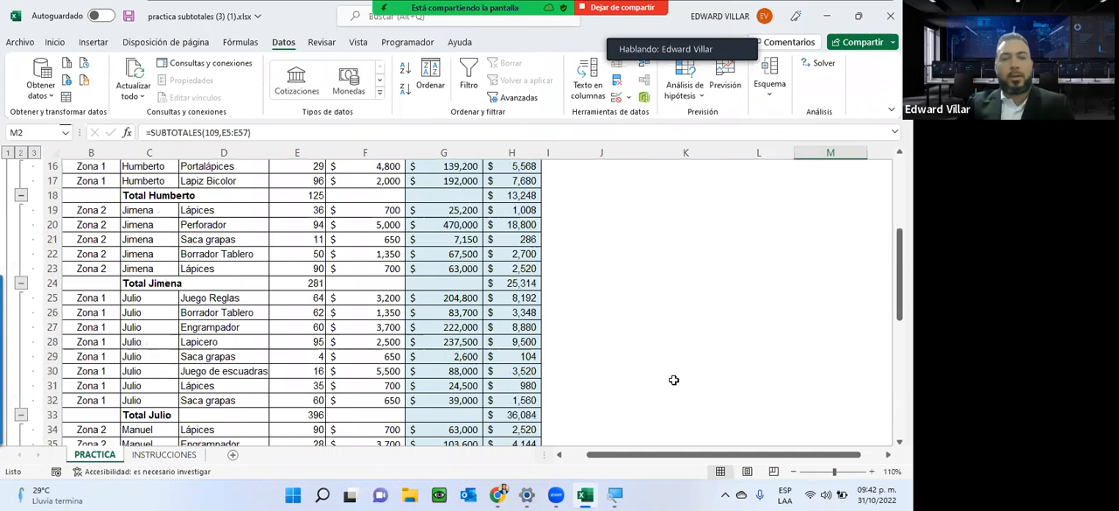
scroll(673, 372, up, 9)
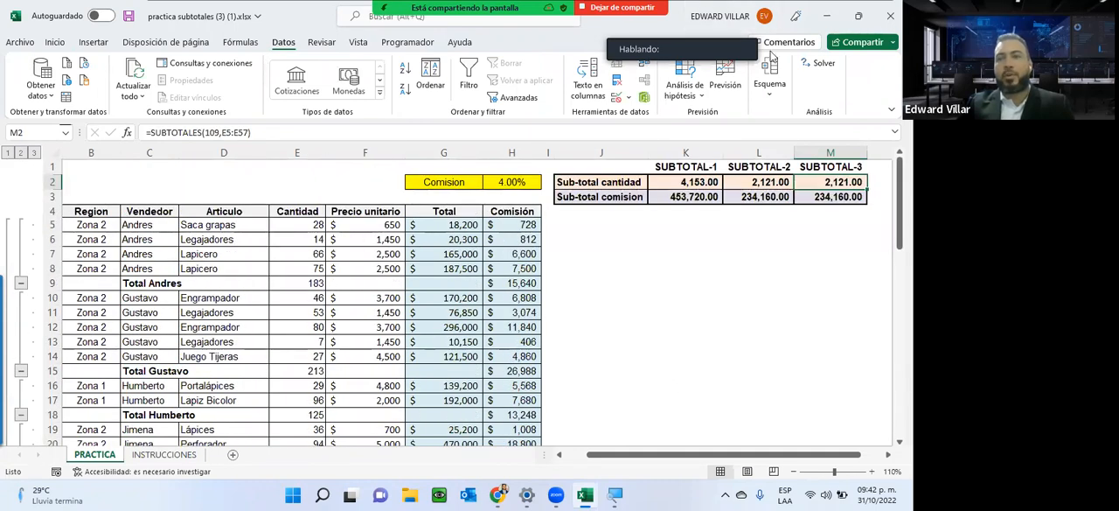
click(890, 15)
click(398, 270)
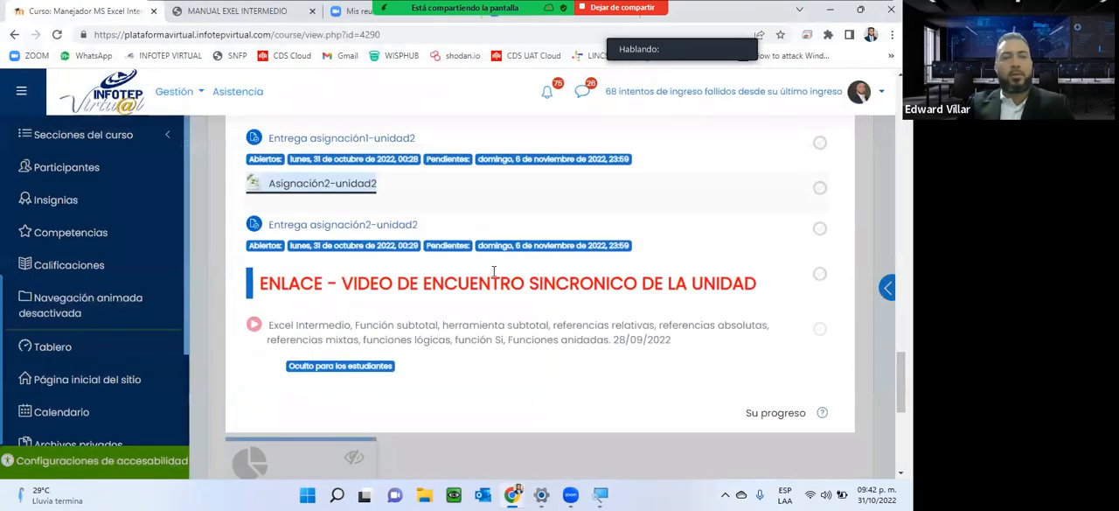
Review the Unidad 2 assignment submission links on the course page and open the Unidad 3 section.
scroll(380, 198, up, 2)
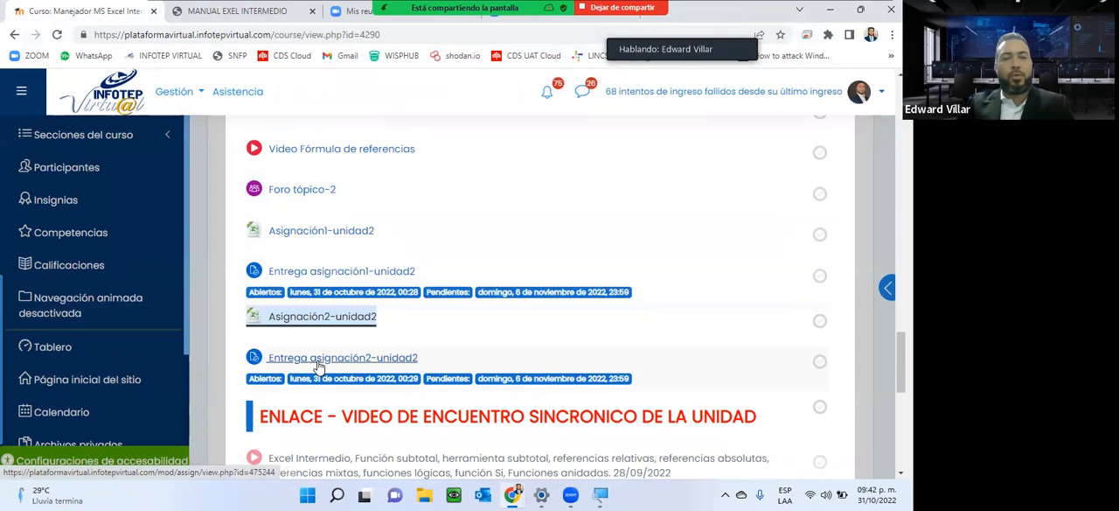
scroll(418, 376, down, 3)
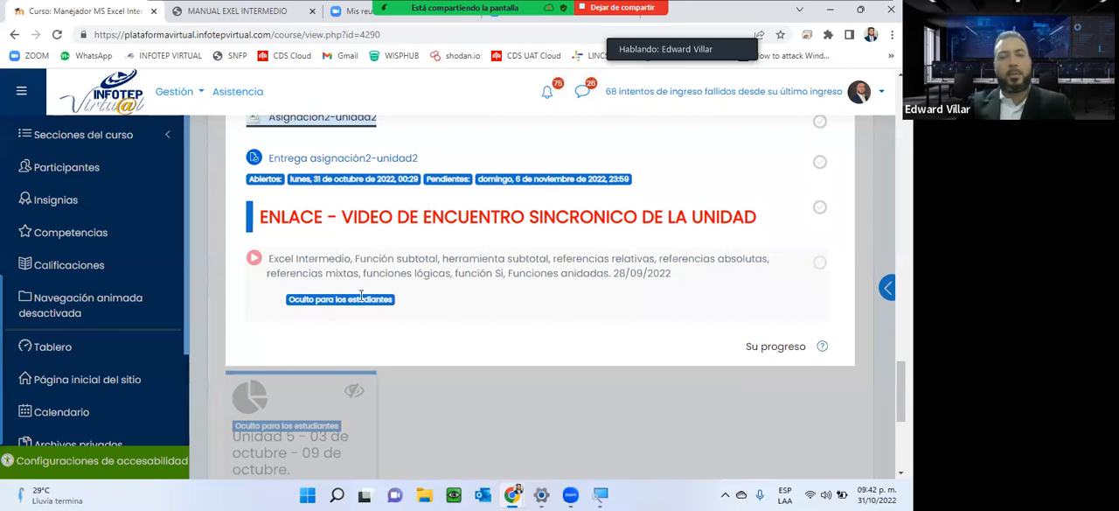
scroll(553, 416, down, 5)
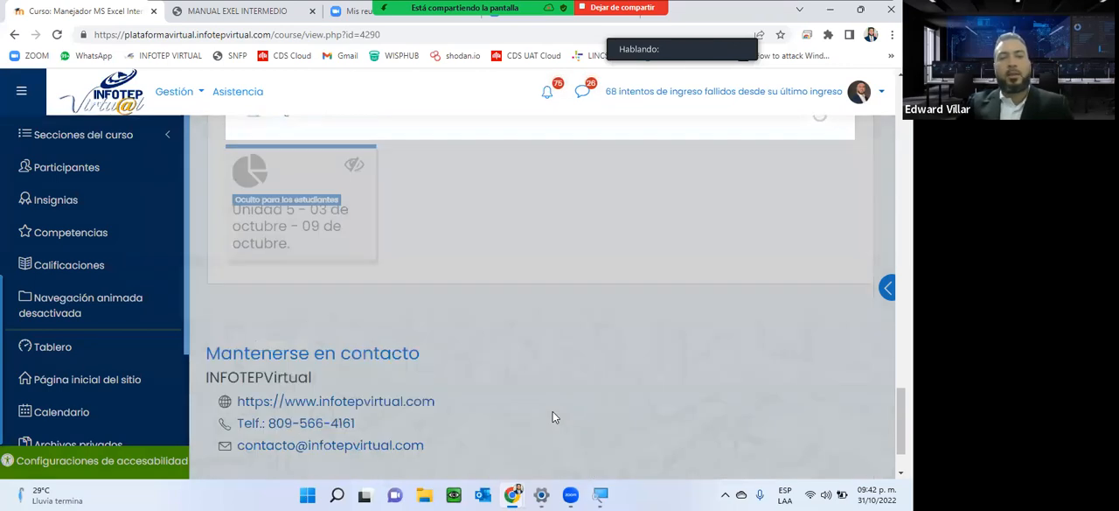
scroll(530, 353, up, 5)
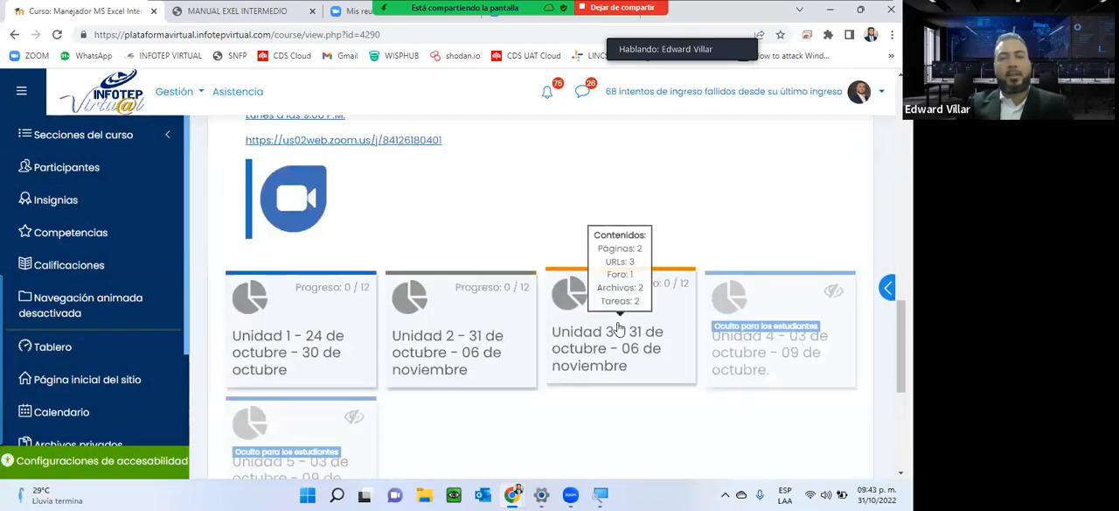
click(618, 327)
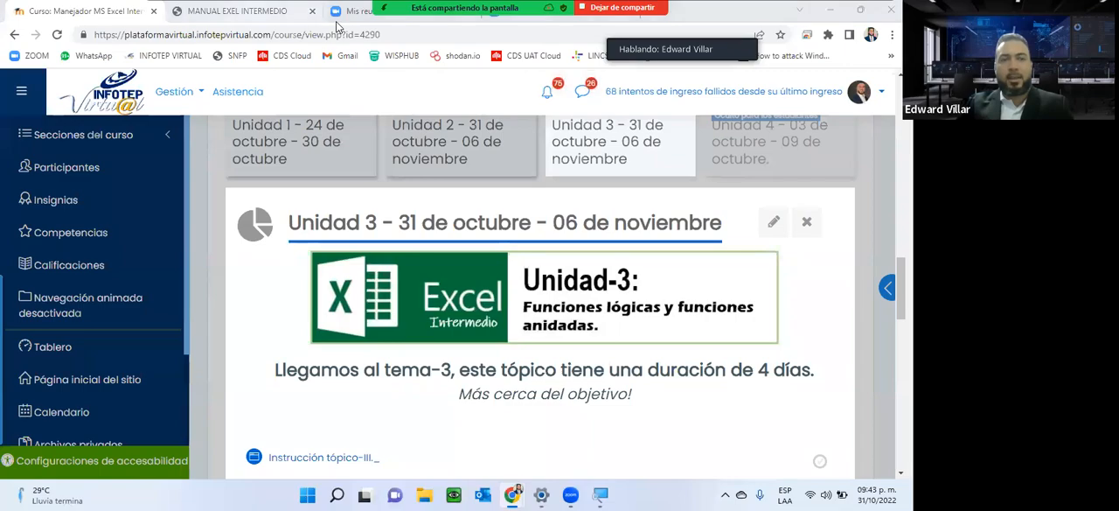
Switch to the MANUAL EXEL INTERMEDIO PDF and find the section "3 – Funciones lógicas".
click(241, 11)
scroll(402, 221, down, 6)
scroll(402, 221, down, 20)
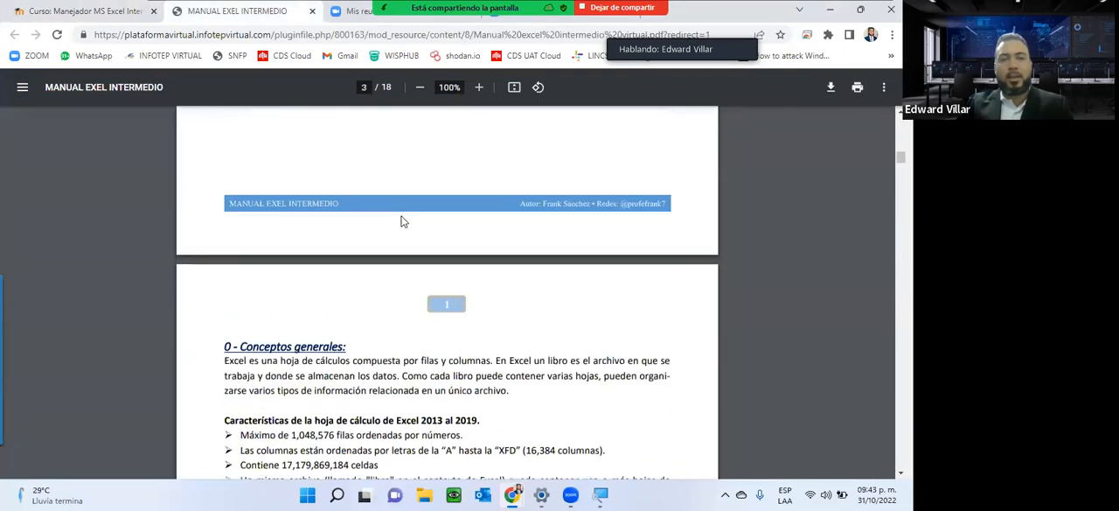
scroll(402, 221, down, 20)
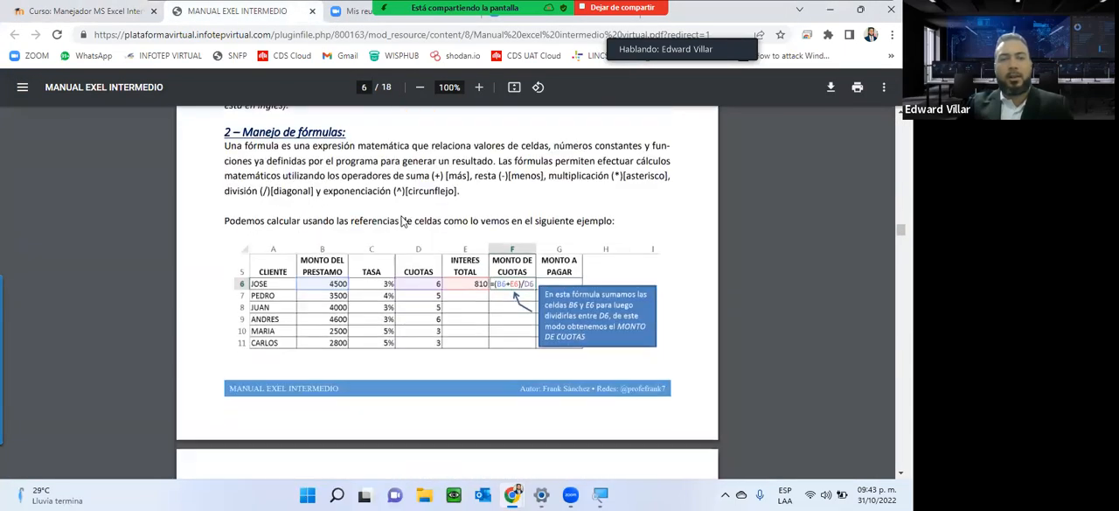
scroll(402, 221, down, 12)
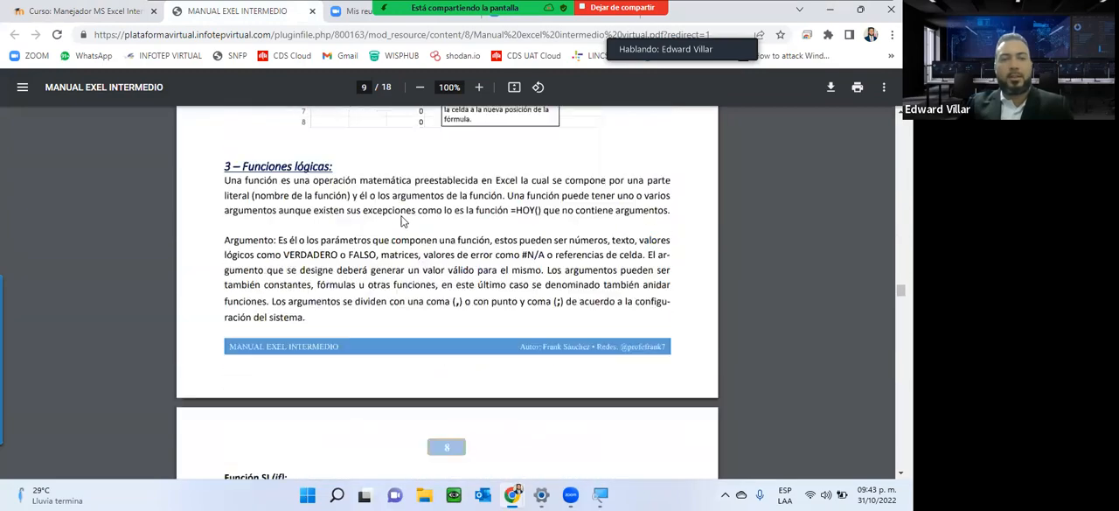
scroll(402, 222, up, 3)
scroll(402, 221, up, 10)
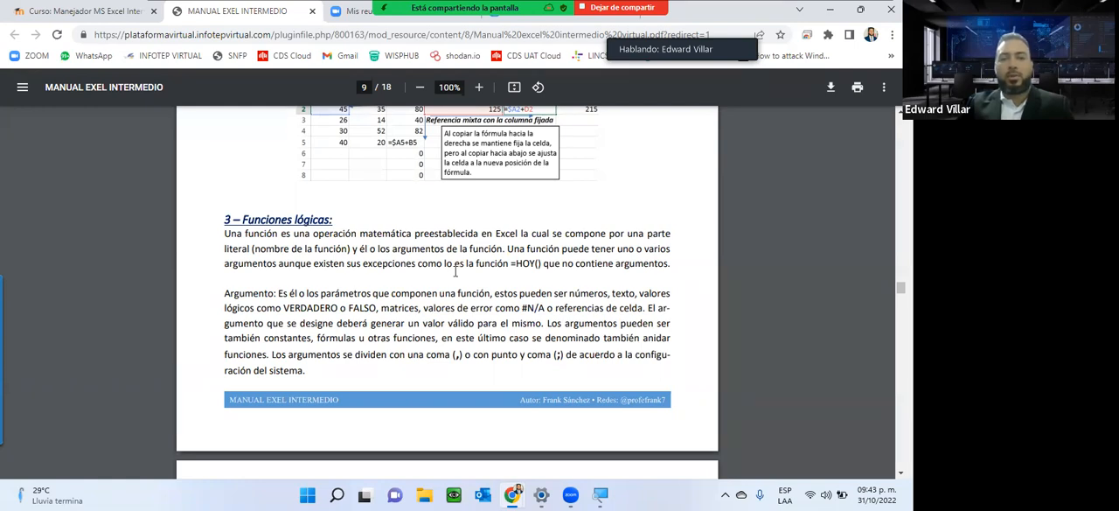
Examine the Función SI section, highlighting the argument names Prueba_lógica, Valor_si_verdadero and Valor_si_falso.
scroll(455, 272, down, 5)
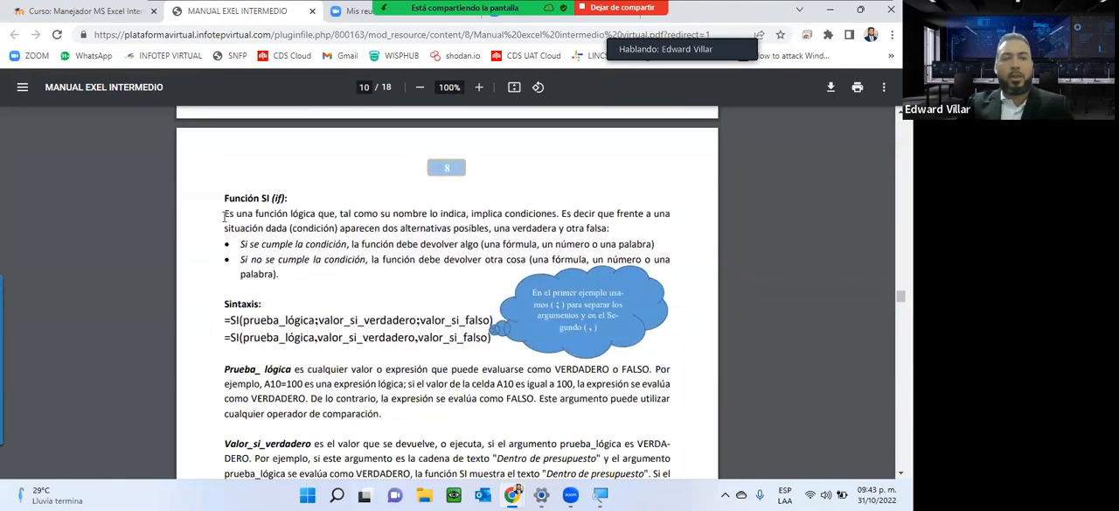
scroll(332, 214, down, 1)
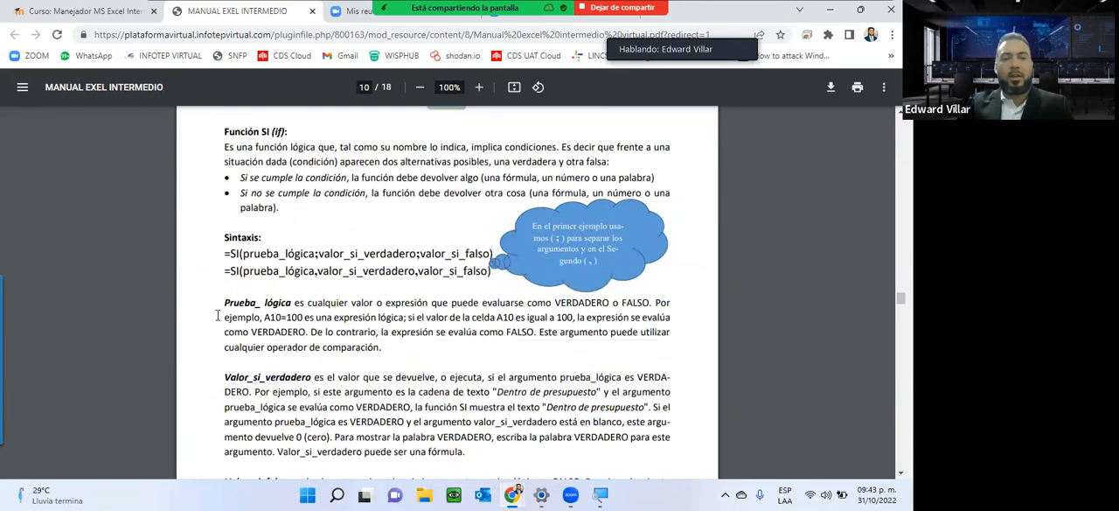
drag(258, 302, 311, 301)
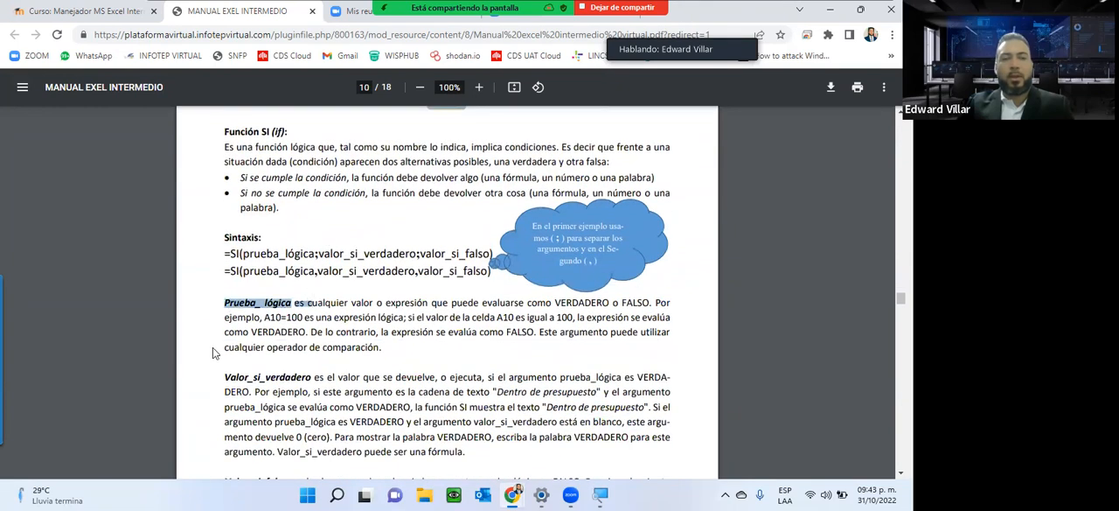
drag(227, 377, 309, 376)
scroll(334, 361, down, 4)
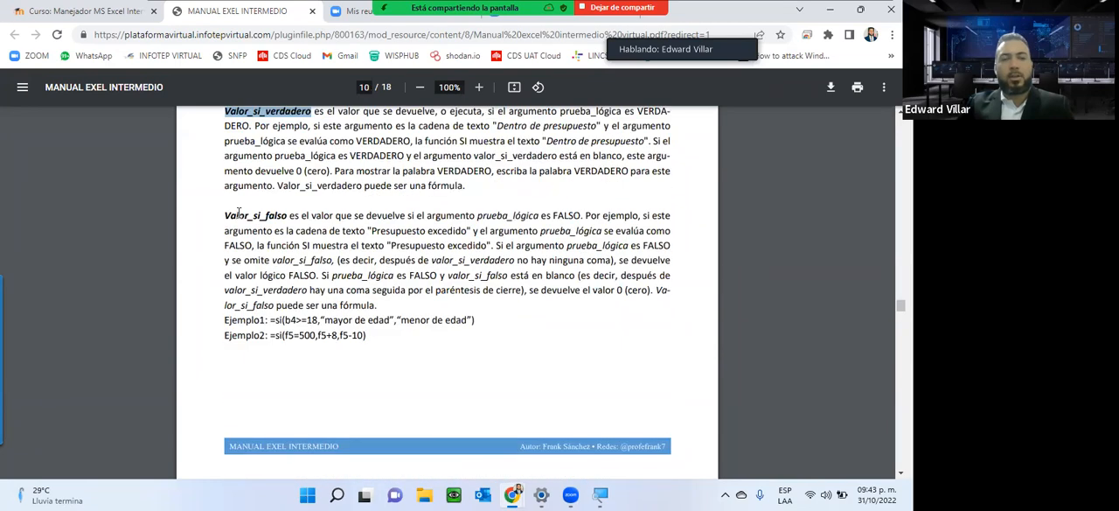
drag(223, 213, 307, 219)
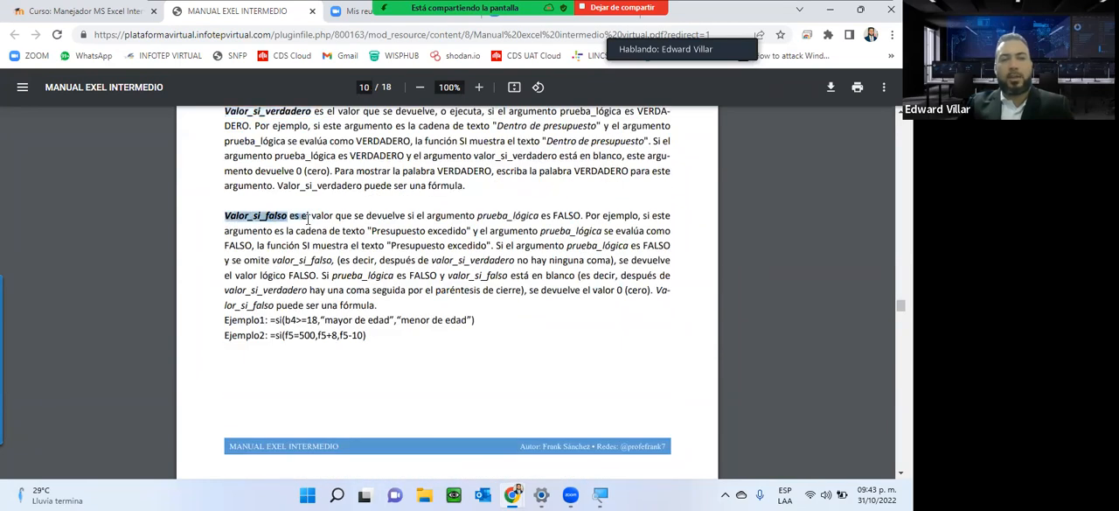
Go to the Funciones anidadas section of the manual and highlight its heading and introductory paragraph.
scroll(308, 219, down, 4)
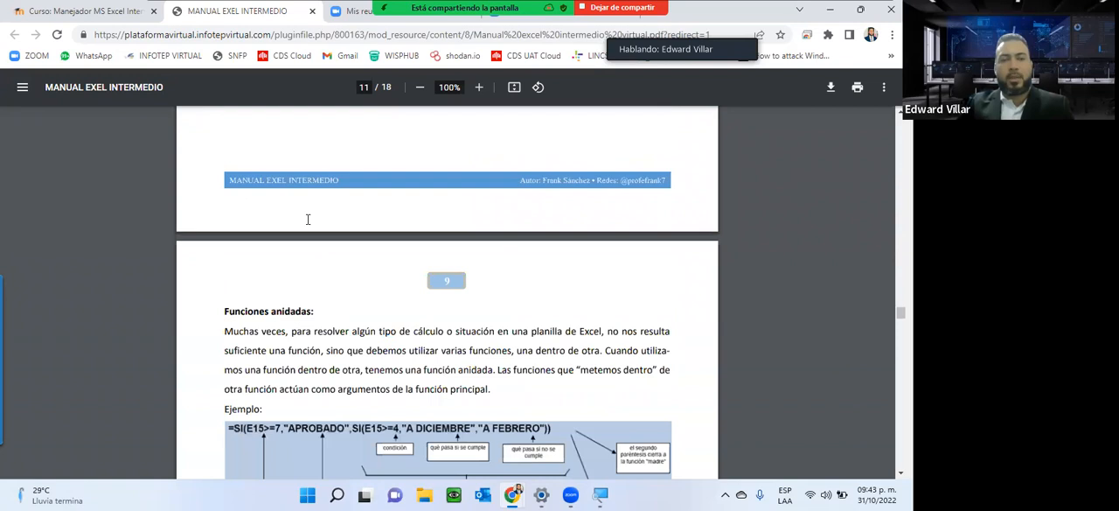
scroll(308, 219, down, 2)
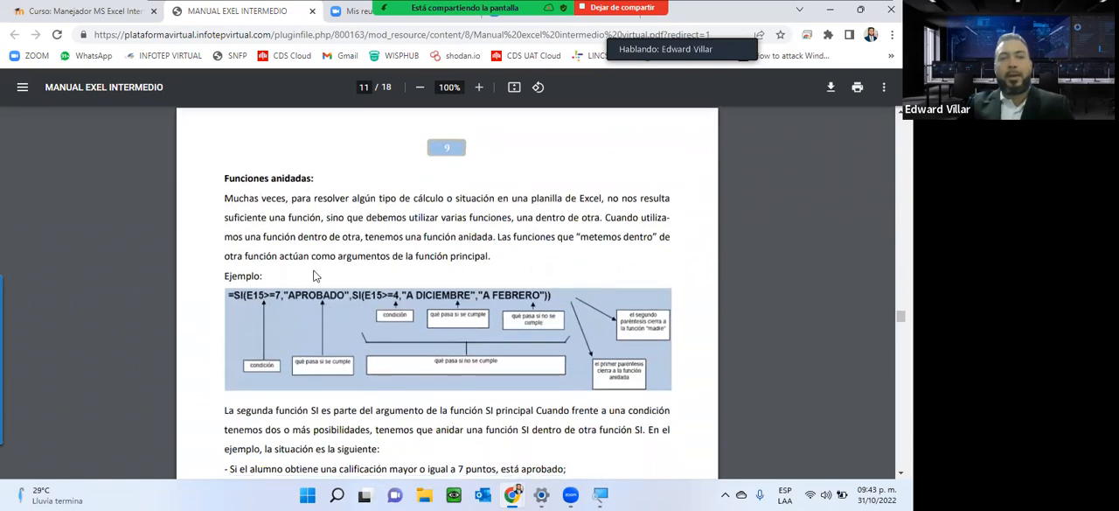
drag(223, 178, 404, 258)
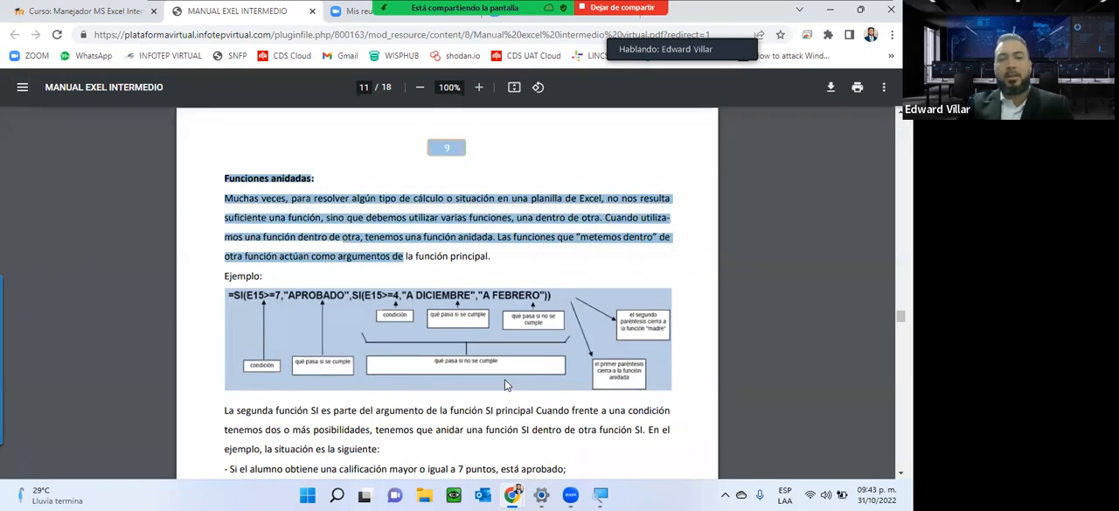
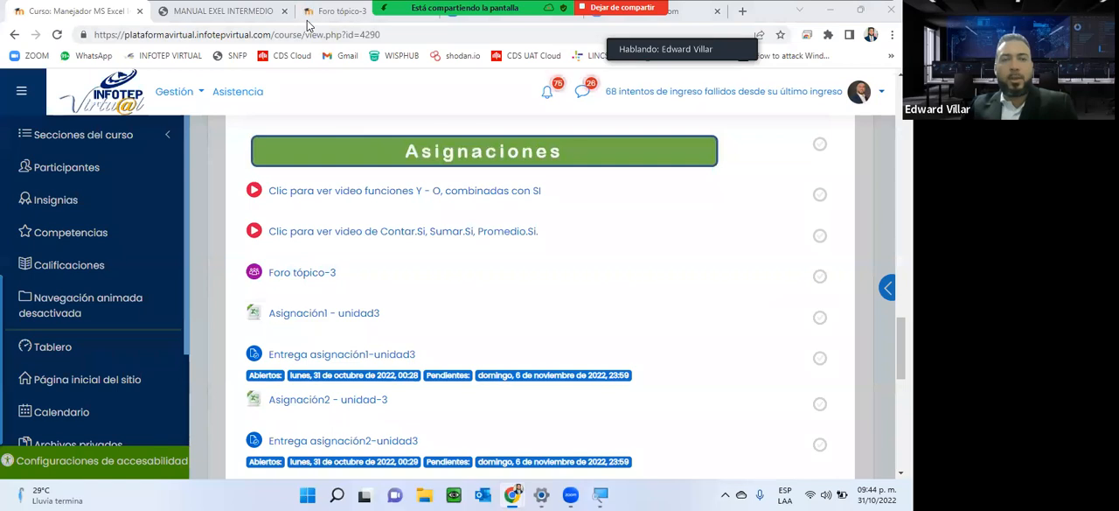
Read the Foro tópico-3 exercise on logical functions and highlight its point value.
scroll(345, 203, down, 5)
scroll(345, 202, down, 1)
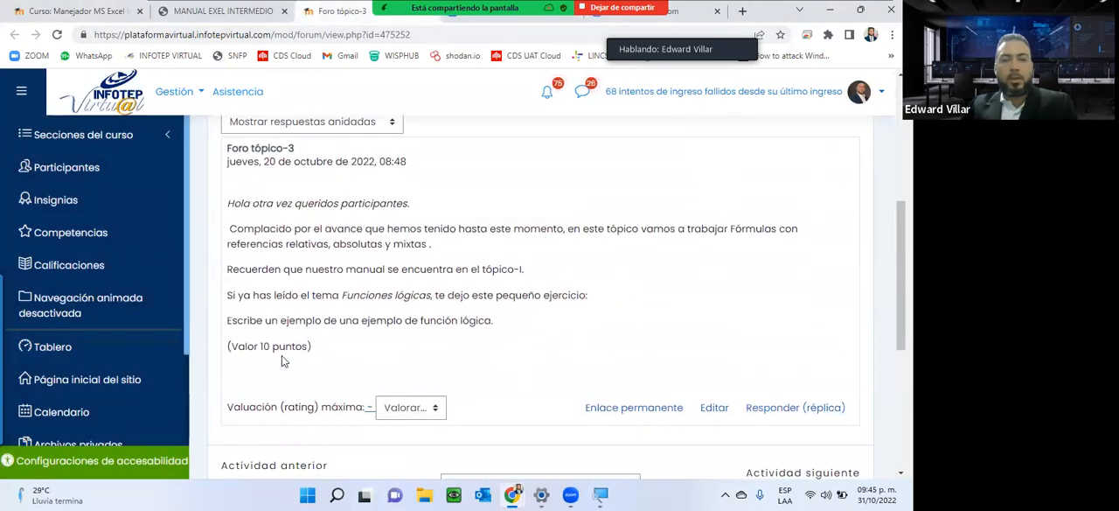
drag(330, 346, 220, 341)
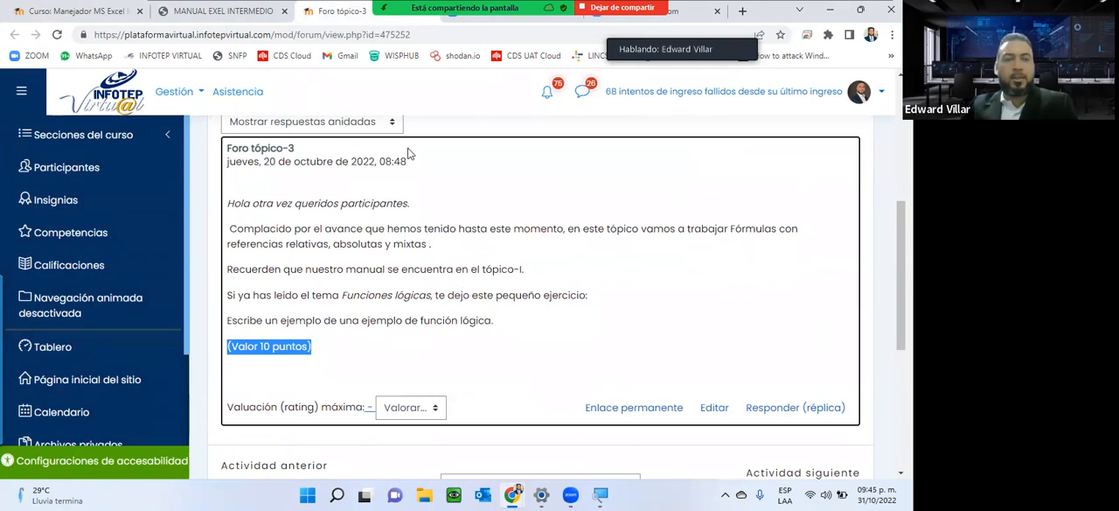
Return to the course page, download the Asignación1 - unidad3 workbook and open it in Excel.
click(76, 11)
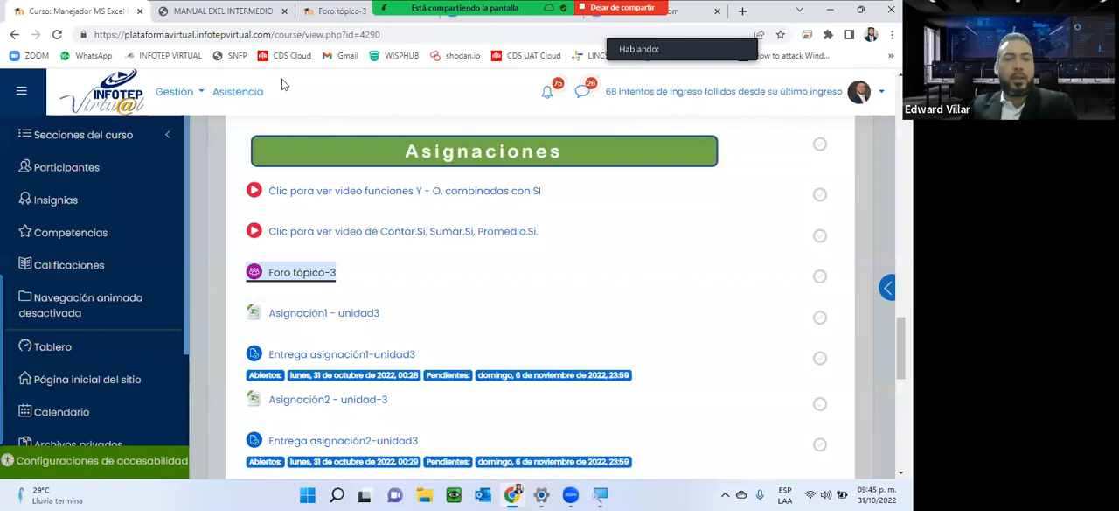
click(296, 317)
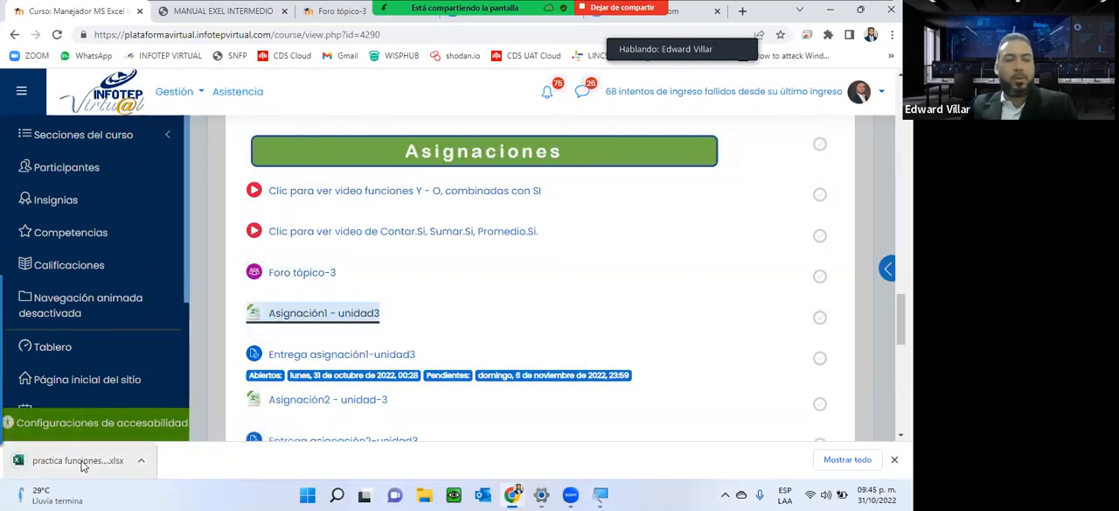
click(83, 462)
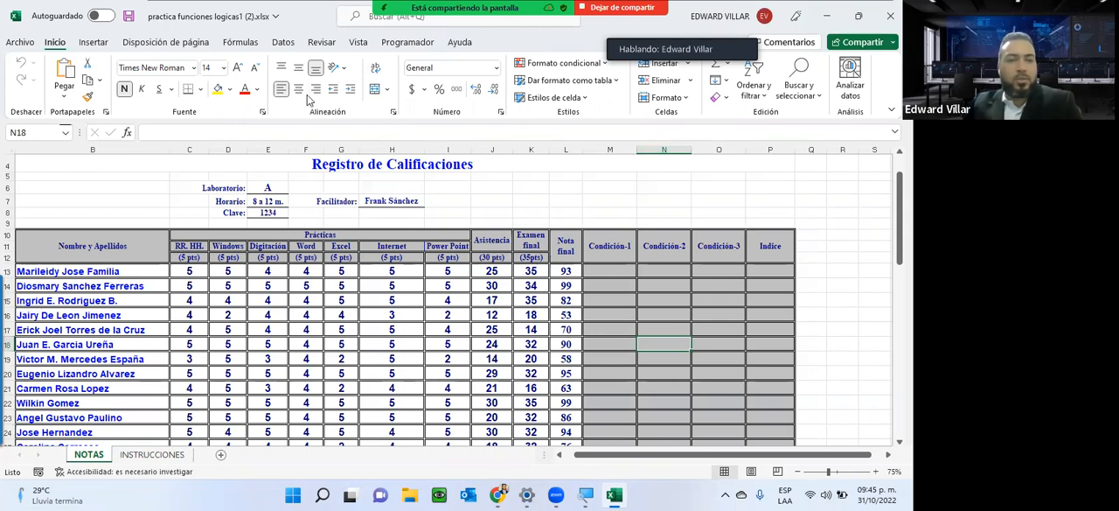
Examine the NOTAS table, highlighting the columns from Asistencia to Indice, and read the tasks on the INSTRUCCIONES sheet.
drag(92, 252, 725, 370)
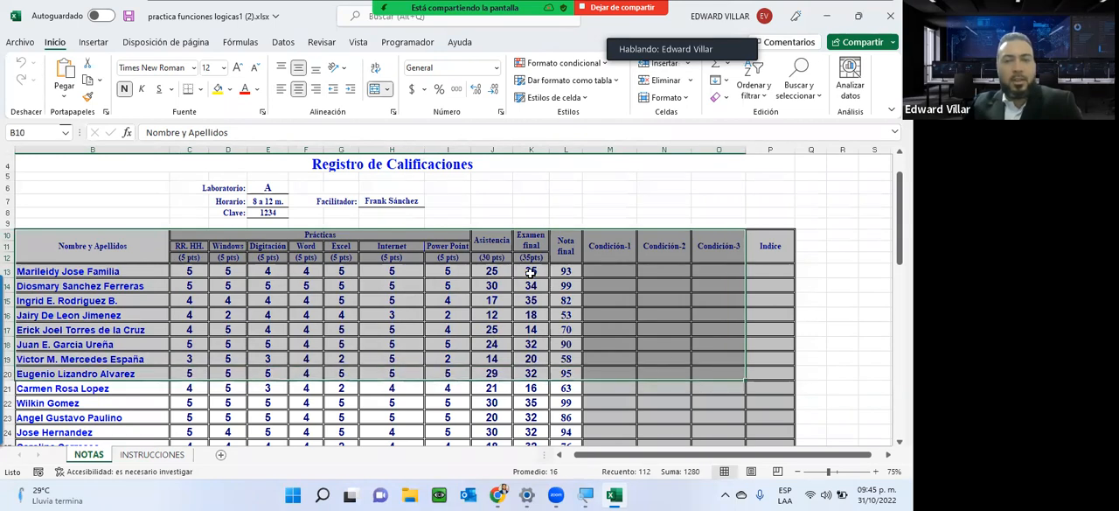
click(531, 272)
drag(492, 250, 492, 346)
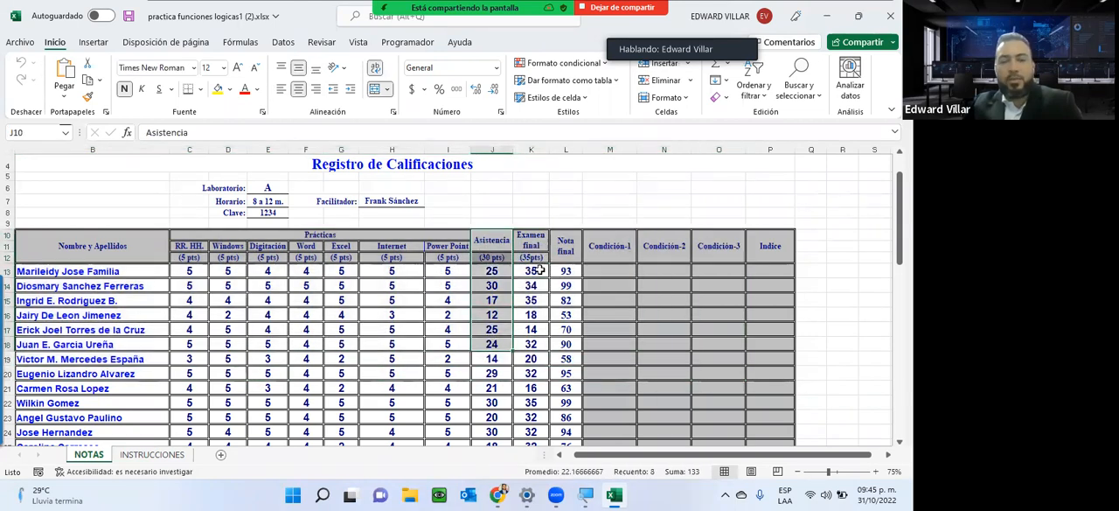
drag(535, 243, 535, 343)
drag(564, 246, 565, 326)
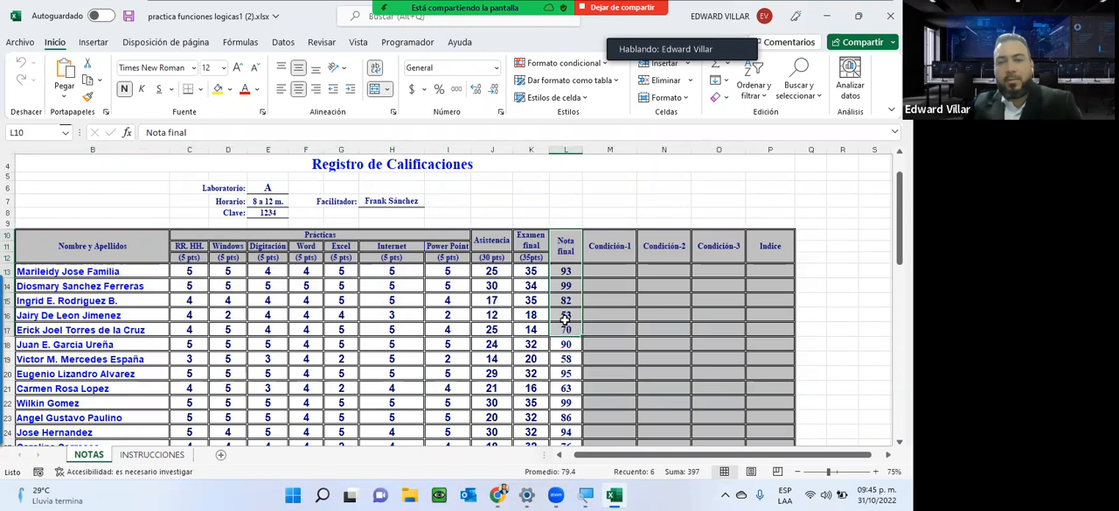
drag(602, 249, 609, 373)
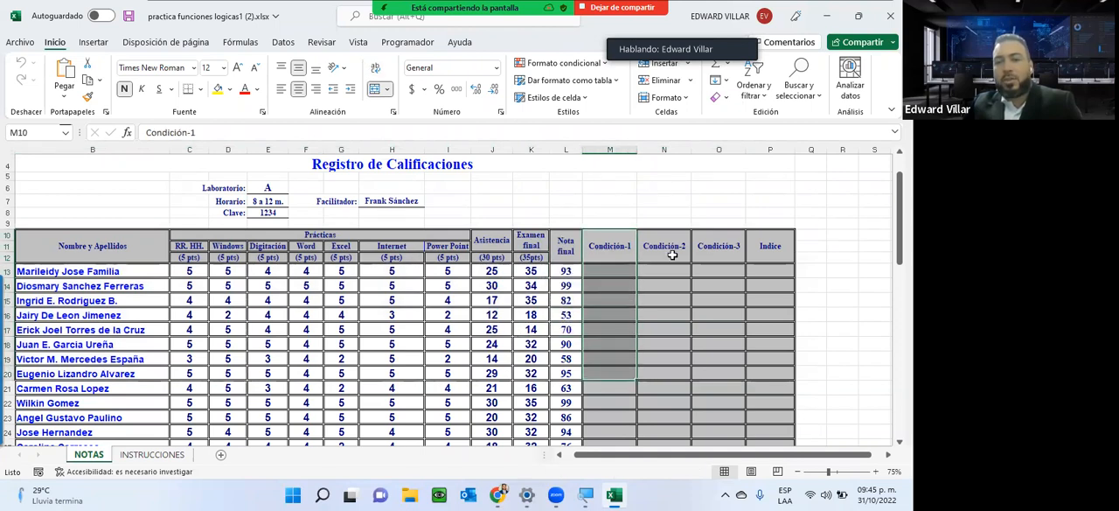
drag(677, 250, 690, 398)
drag(728, 244, 722, 376)
drag(791, 252, 770, 389)
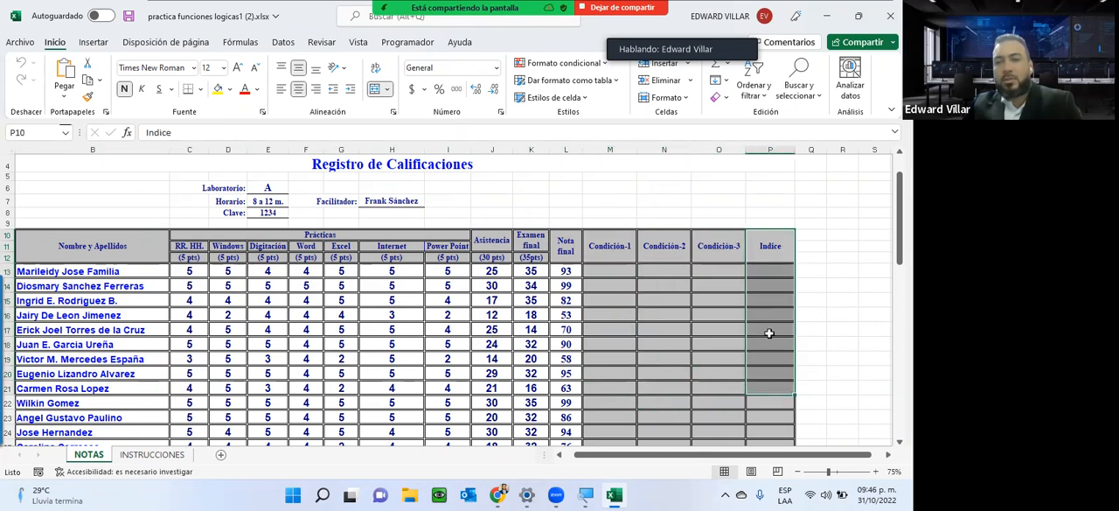
click(152, 454)
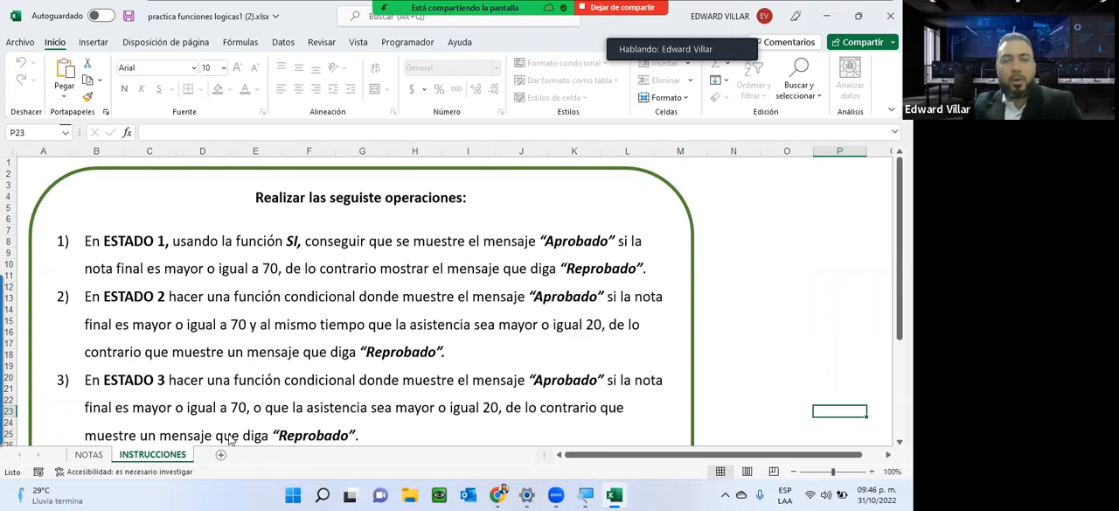
Start inserting a function in cell M13 of the NOTAS sheet, under Condición-1, and search for "si".
click(89, 453)
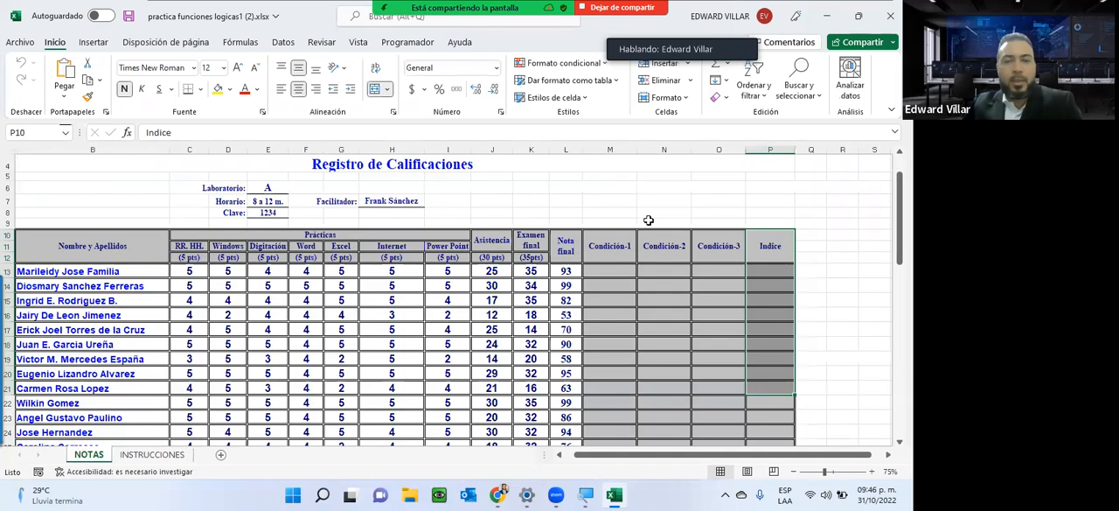
click(607, 270)
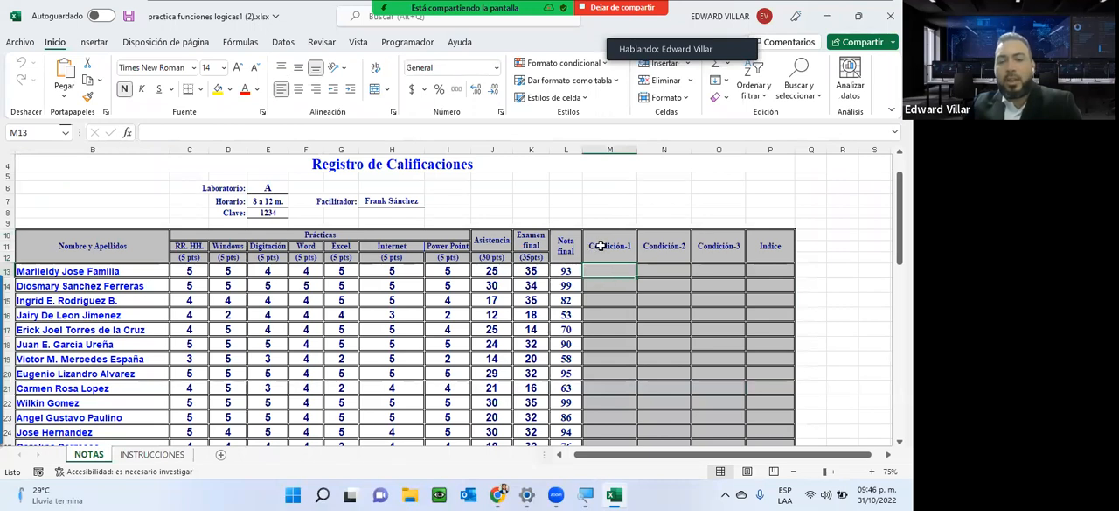
click(131, 132)
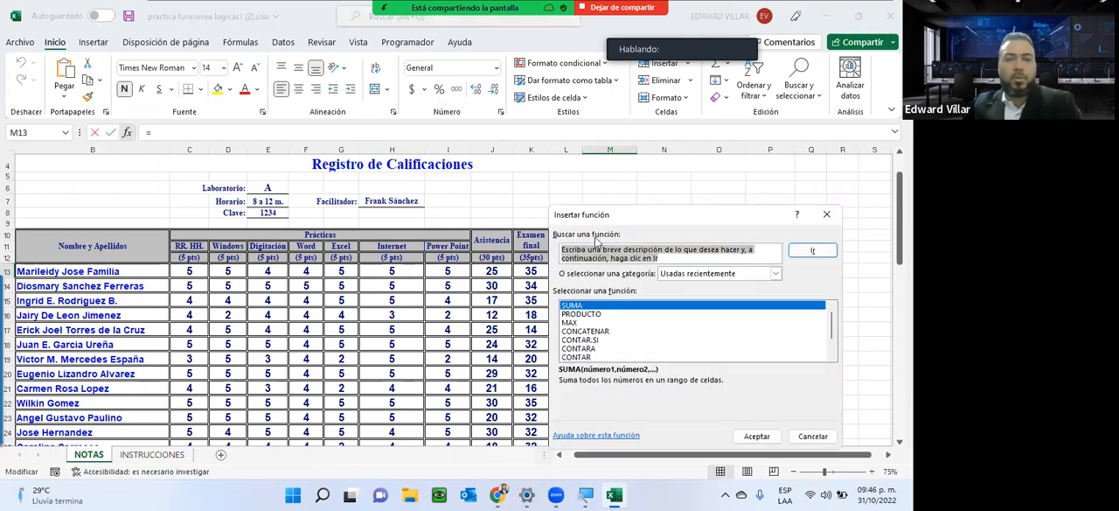
text(si)
click(812, 251)
scroll(686, 340, down, 1)
scroll(680, 337, down, 20)
scroll(680, 338, down, 12)
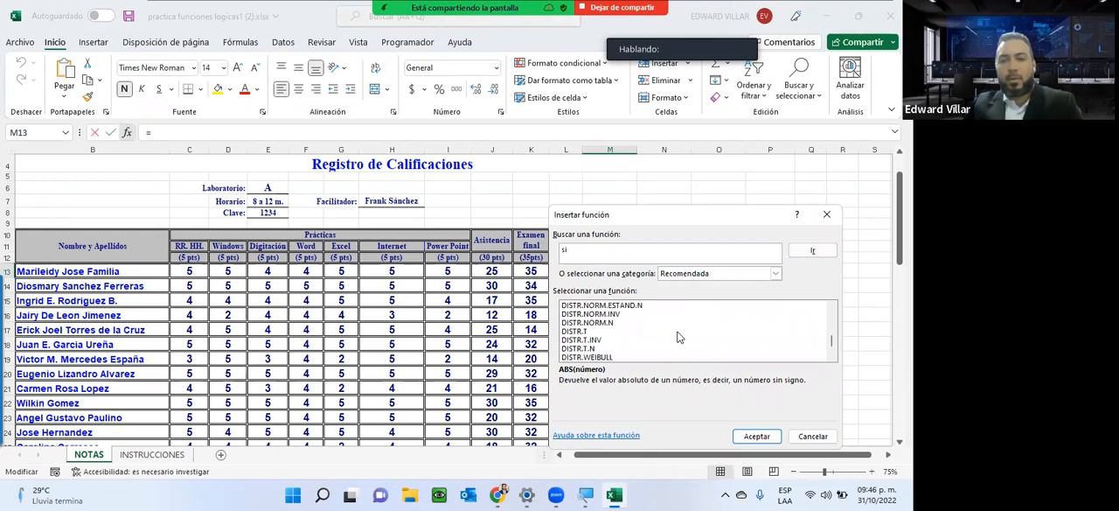
Choose the SI function from the Usadas recientemente category and open its arguments.
click(690, 275)
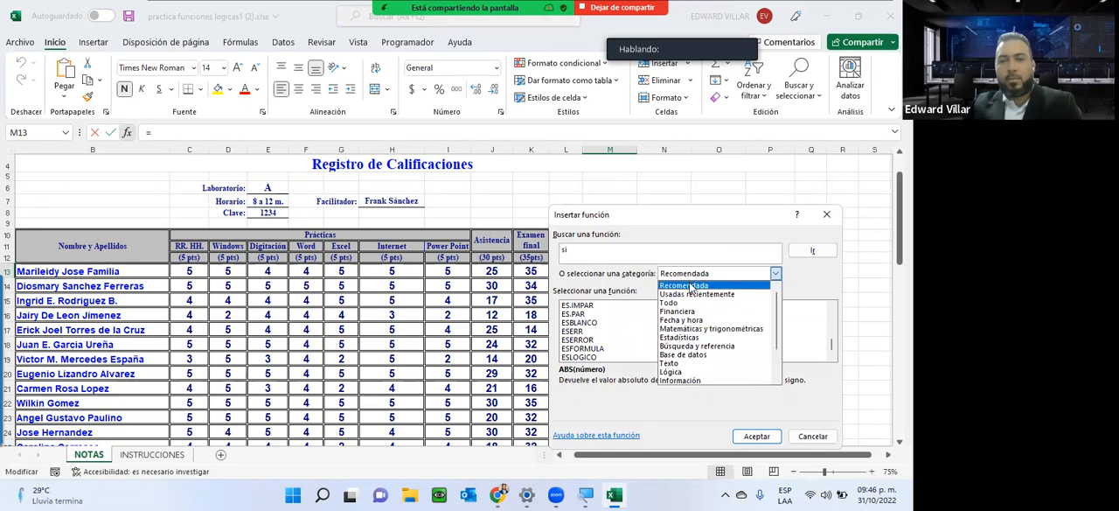
click(690, 285)
click(689, 276)
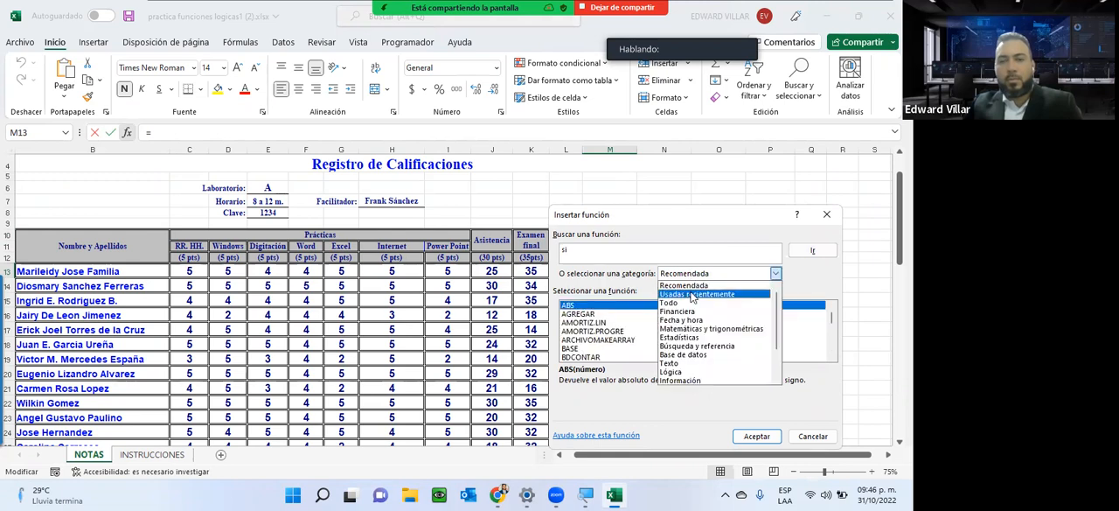
click(692, 296)
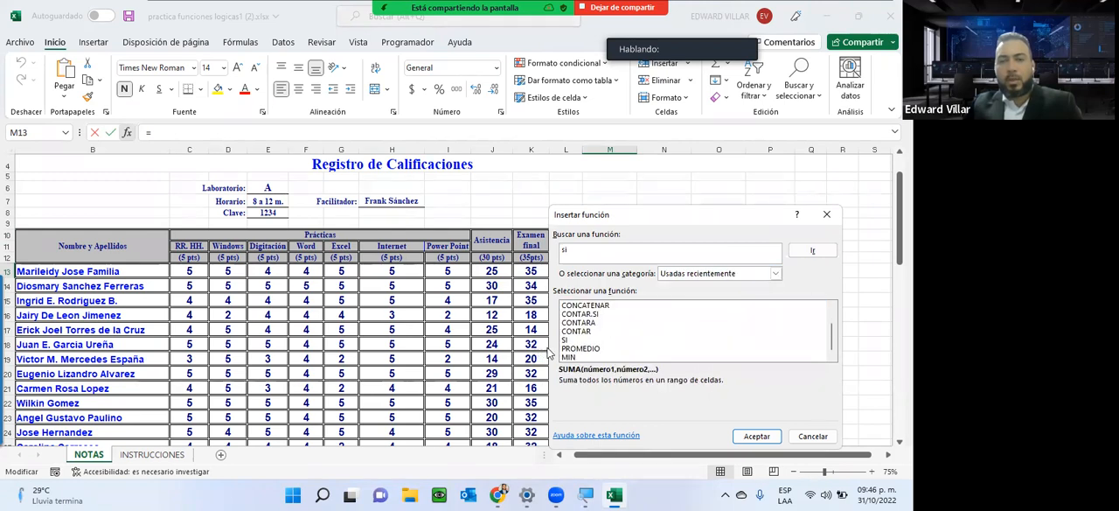
click(566, 341)
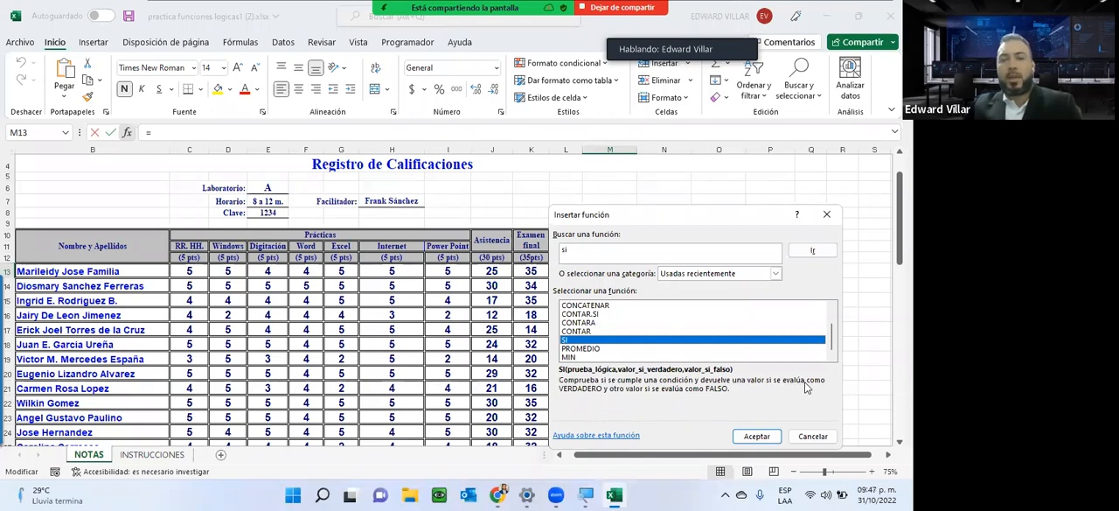
click(765, 441)
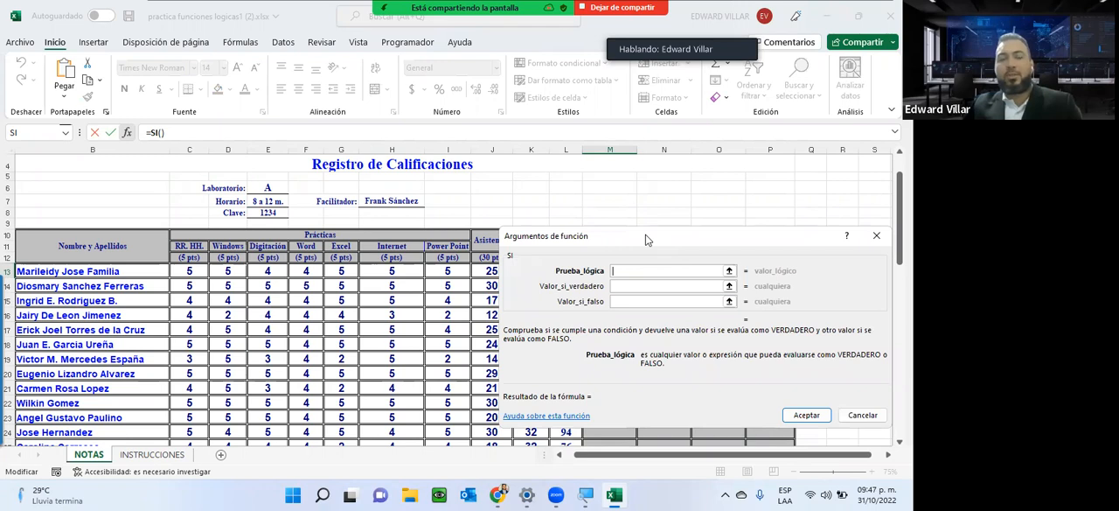
Check the Aprobado criterion on the INSTRUCCIONES sheet, return to NOTAS and clear the stray sheet reference from Prueba_lógica.
drag(647, 239, 303, 258)
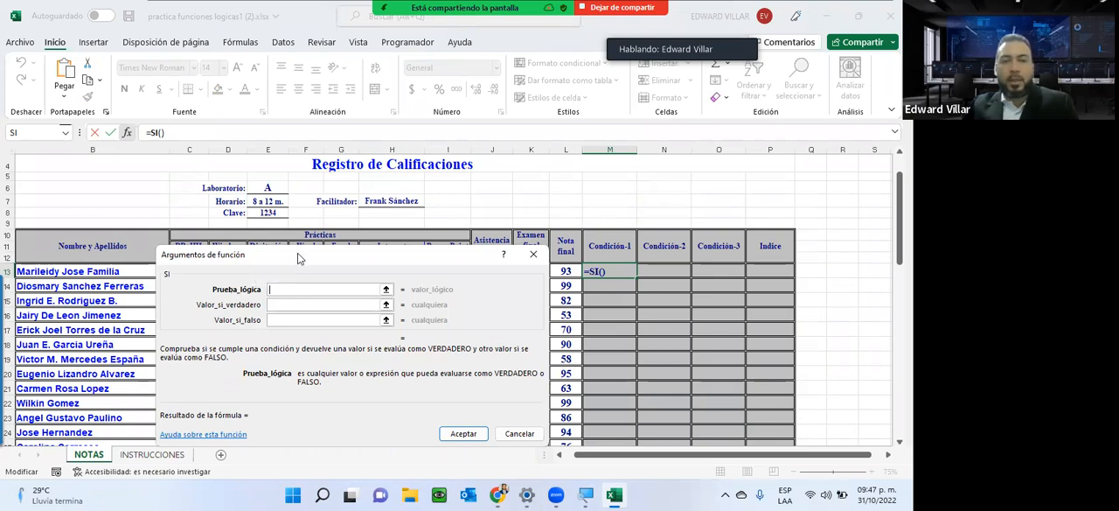
drag(297, 257, 220, 46)
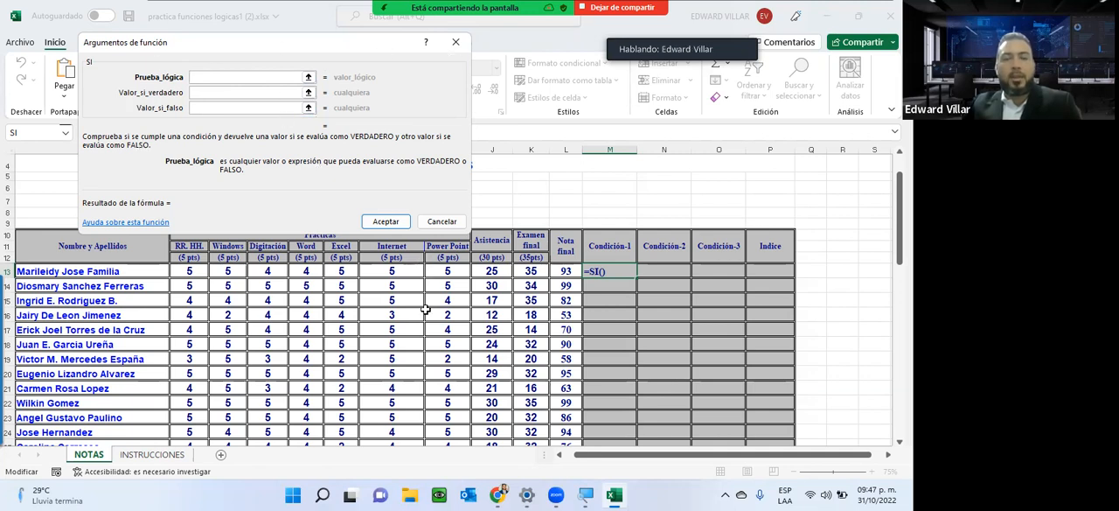
click(167, 457)
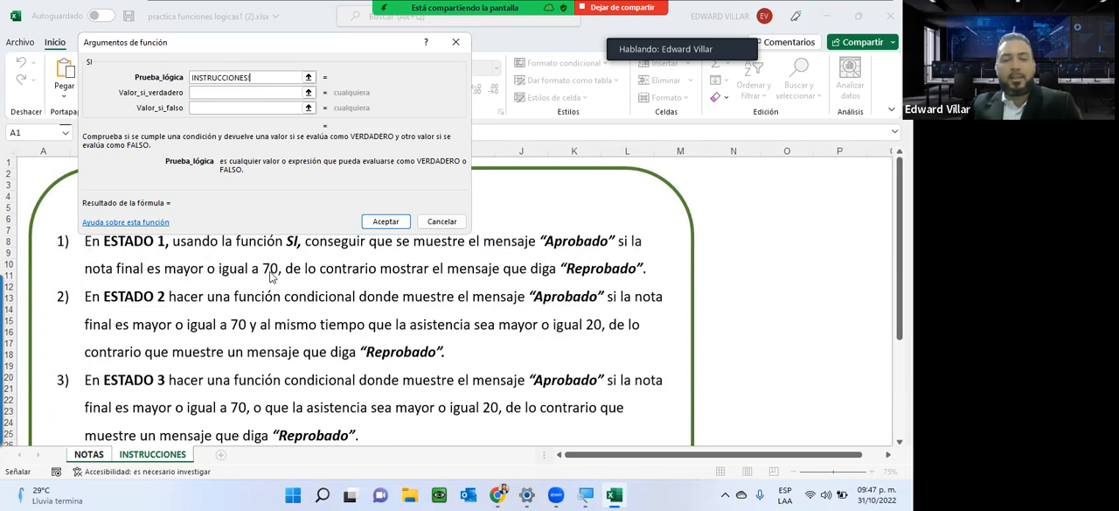
click(91, 455)
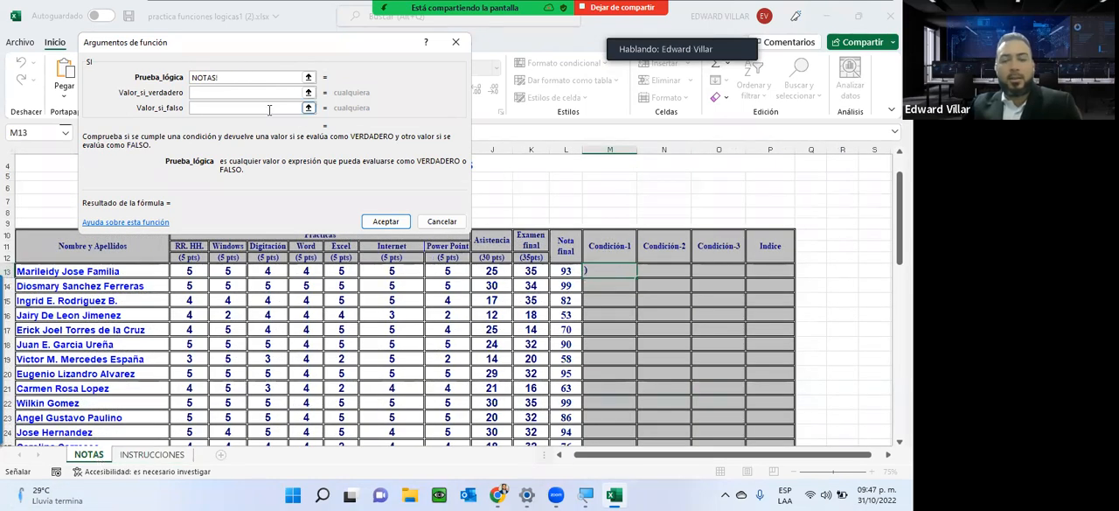
key(BackSpace)
key(BackSpace)
key(BackSpace)
key(BackSpace)
key(BackSpace)
key(BackSpace)
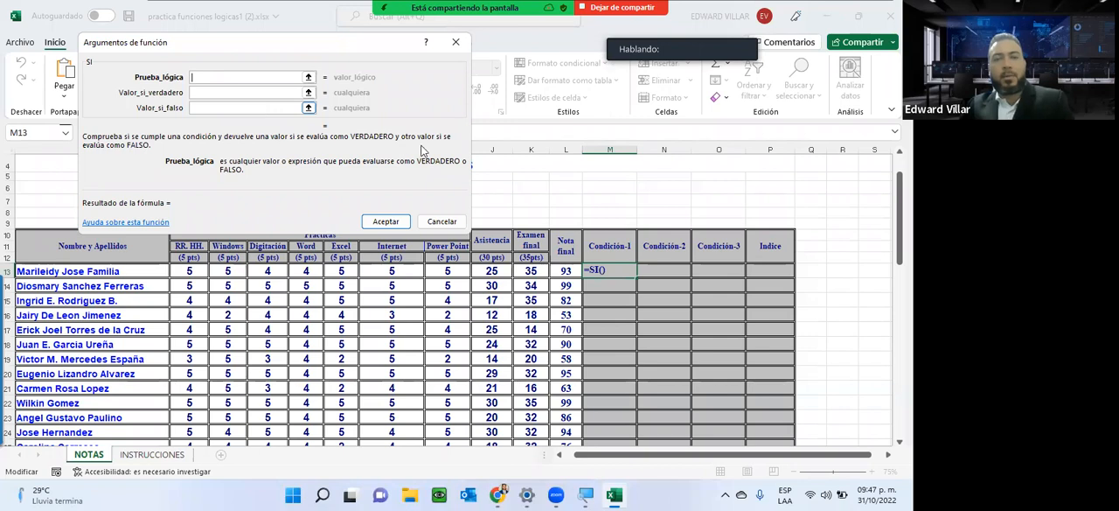
Set Prueba_lógica to test whether the first student's Nota final is at least 70, as NOTAS!L13>=70.
click(568, 270)
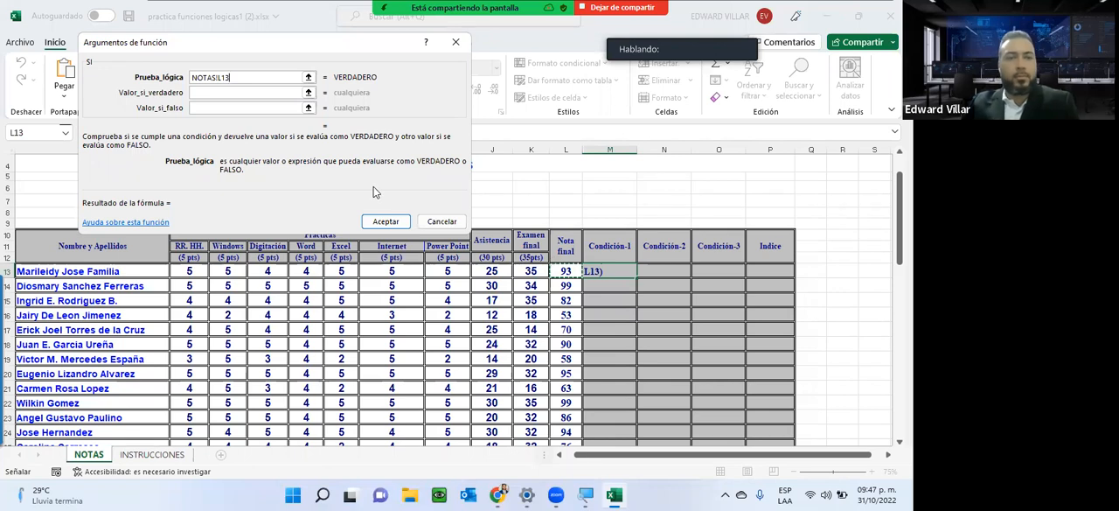
text(>=70)
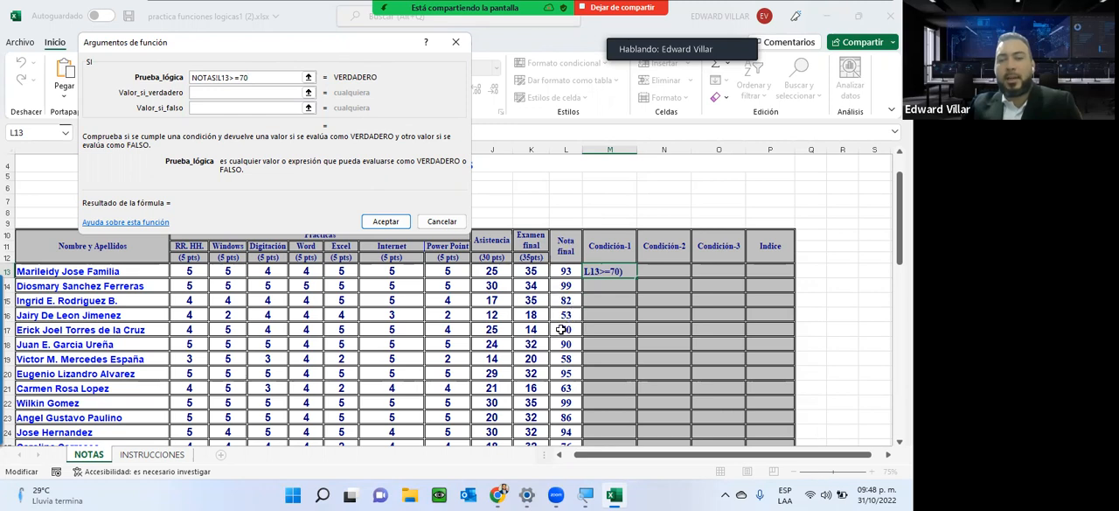
Set Valor_si_verdadero to Aprobado, moving the arguments dialog so that the formula can be read.
click(248, 91)
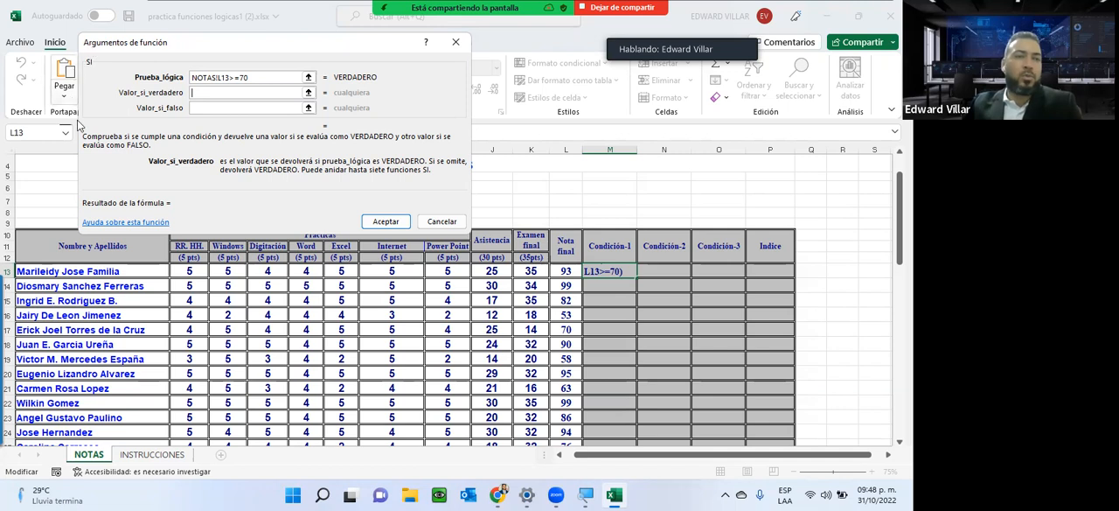
drag(174, 46, 151, 162)
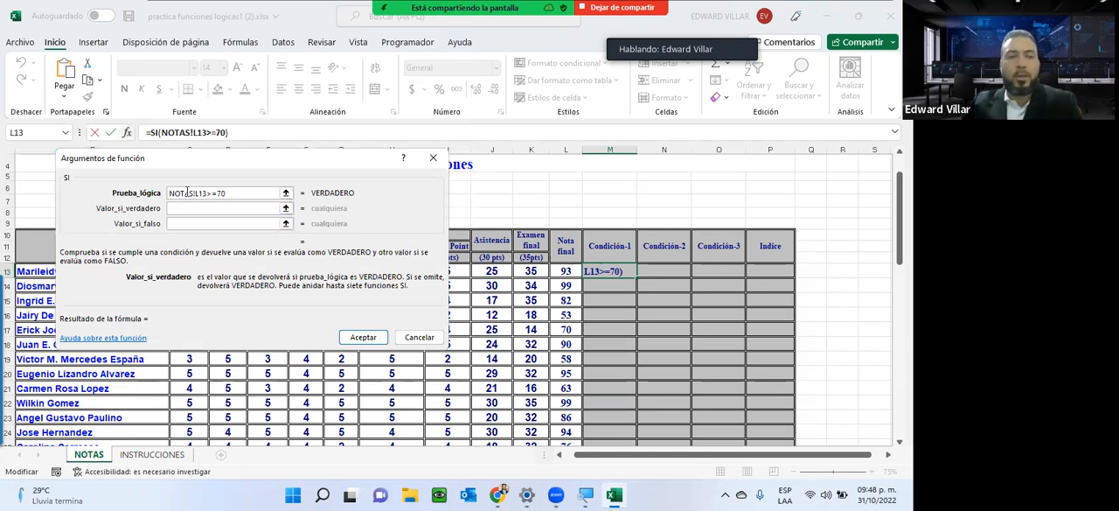
text(Aprobad)
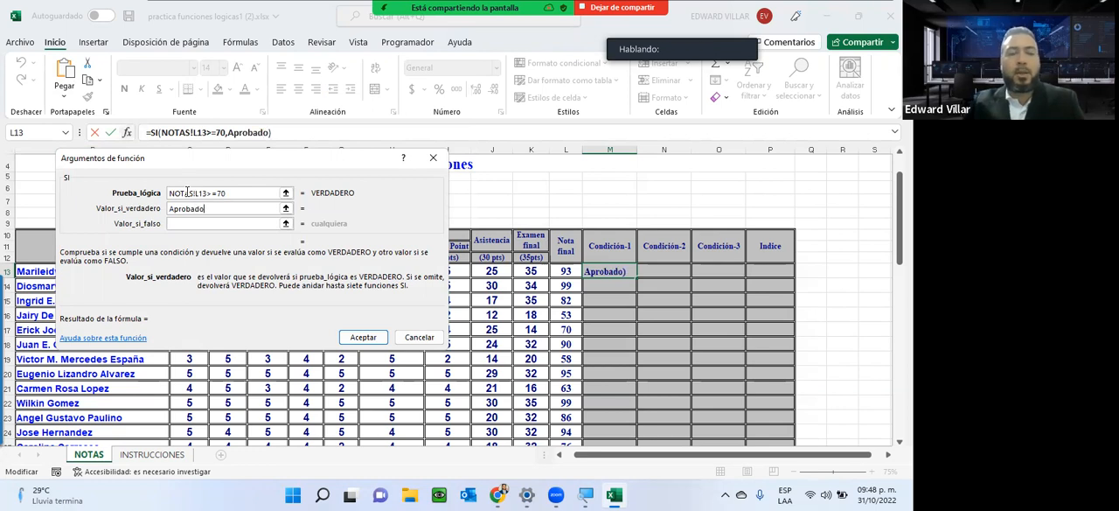
text(o)
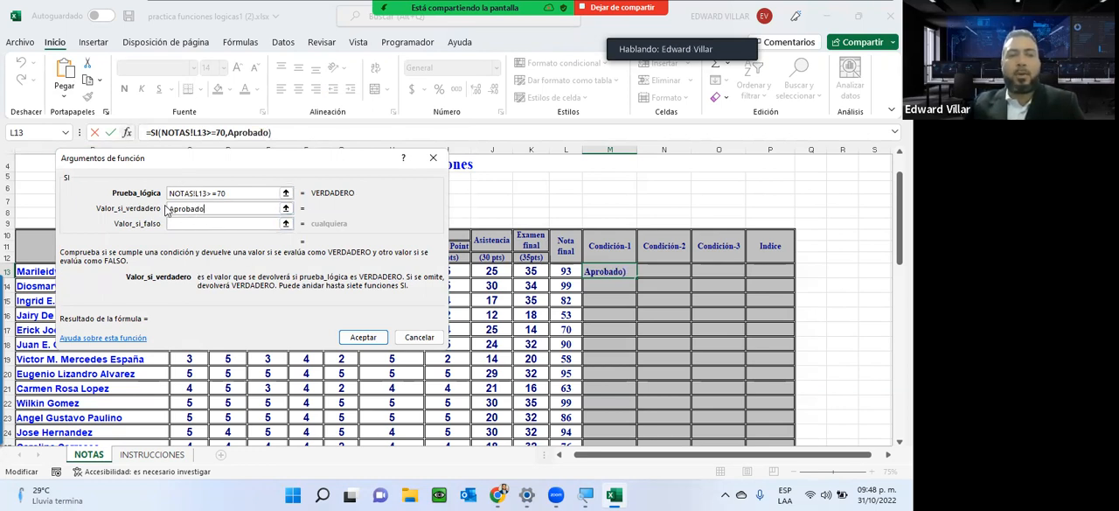
Set Valor_si_falso to Reprobado.
click(224, 222)
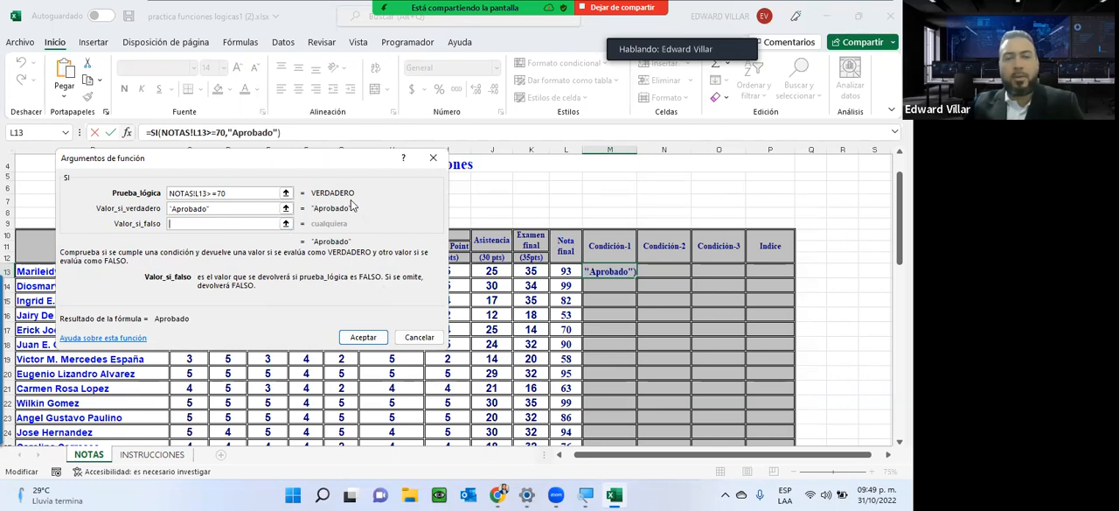
text(Reprod)
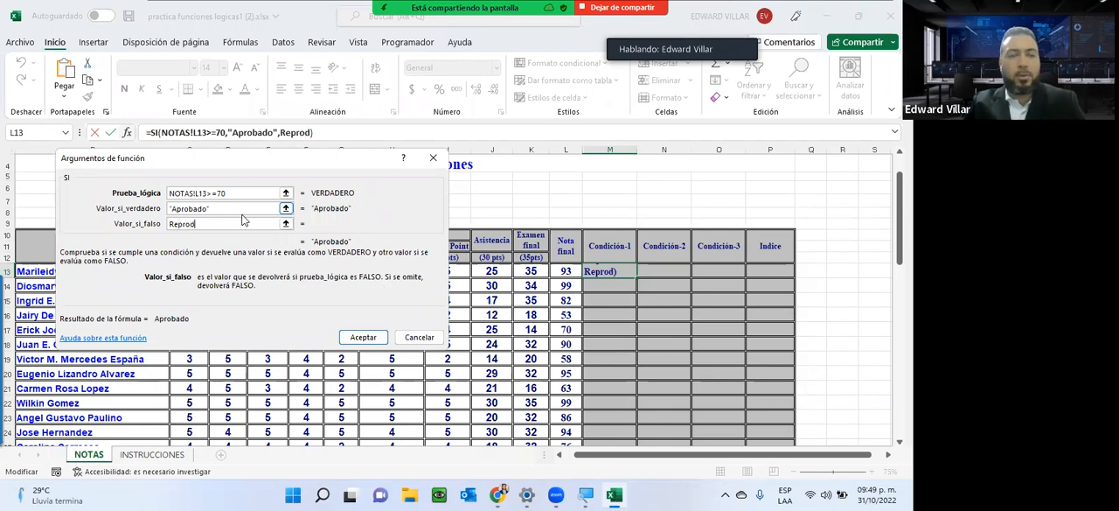
key(BackSpace)
text(bado)
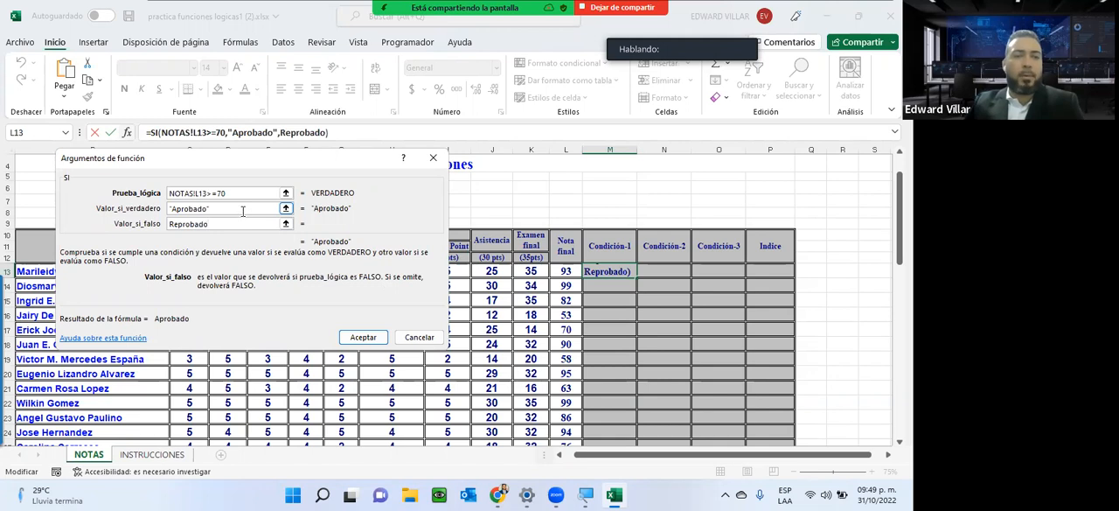
click(243, 211)
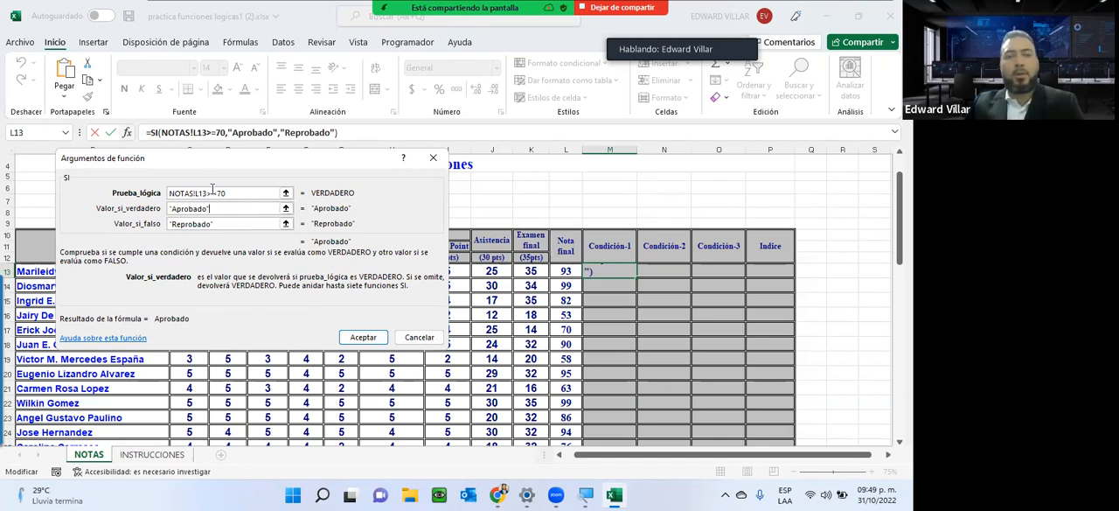
Accept the SI formula and fill it down the Condición-1 column for all students.
click(358, 339)
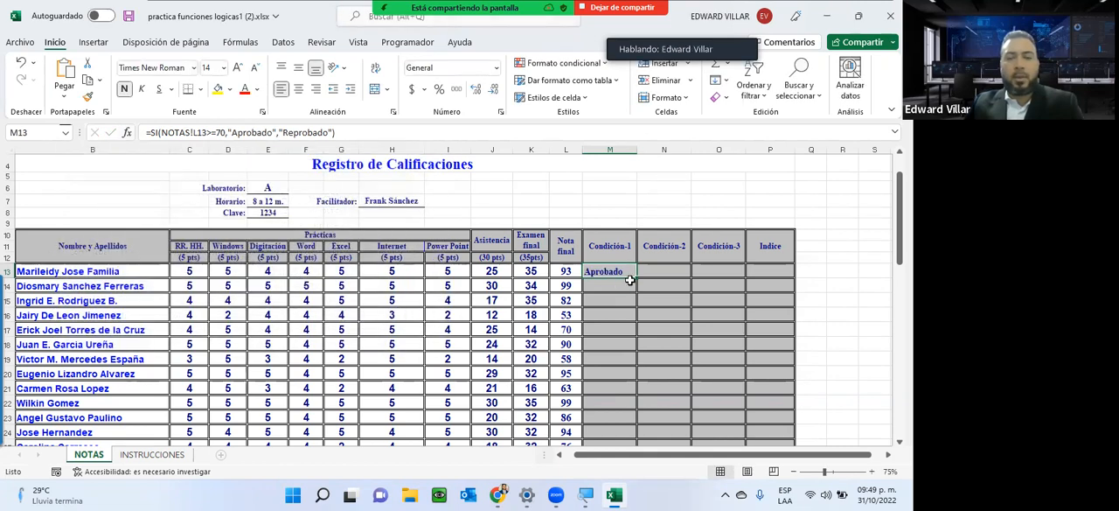
double_click(633, 278)
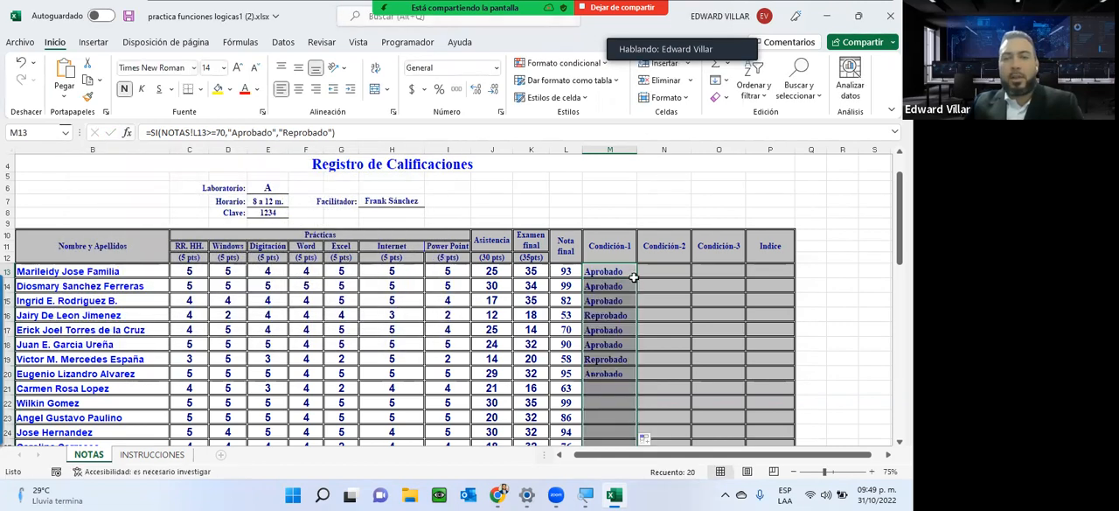
scroll(633, 276, down, 5)
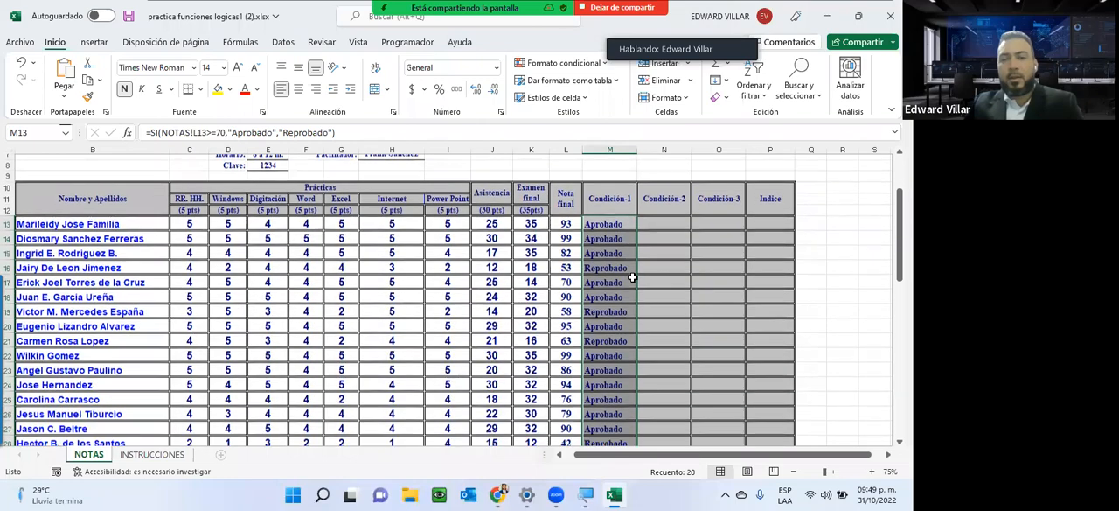
scroll(632, 276, up, 2)
scroll(633, 276, down, 1)
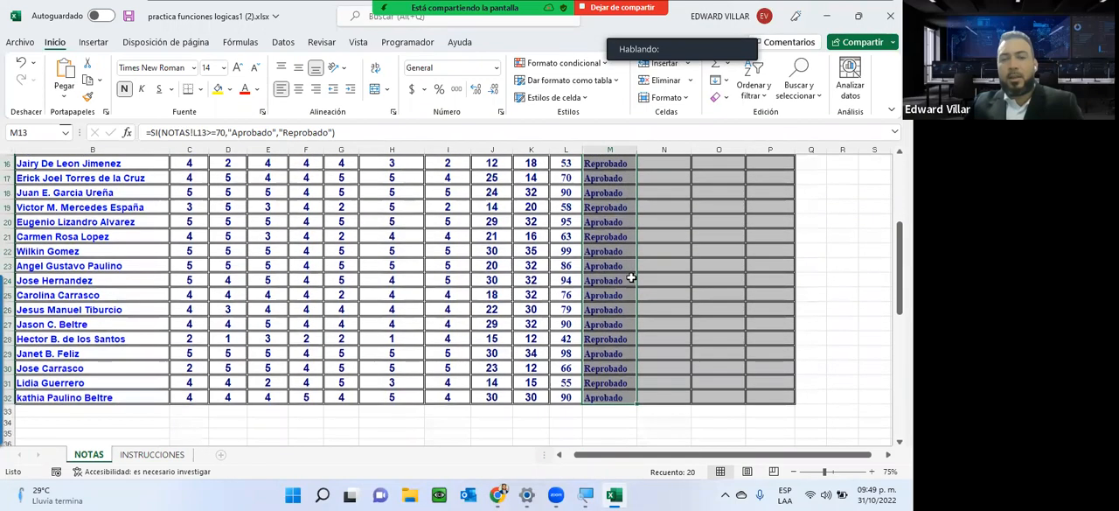
scroll(632, 274, up, 3)
scroll(619, 237, down, 1)
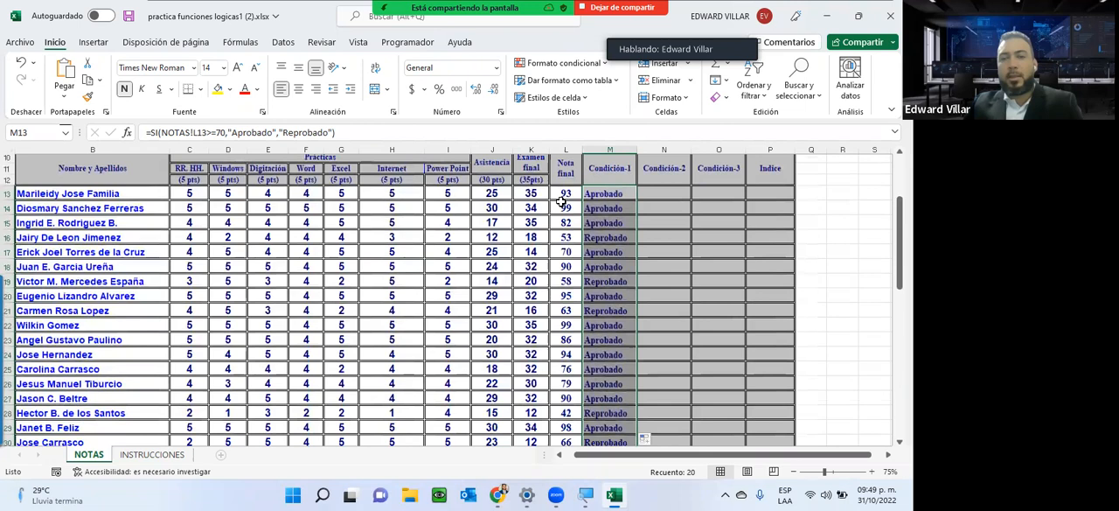
Compare the Nota final of the students marked Reprobado with their Condición-1 formulas in rows 16, 19, 21 and 28.
click(560, 237)
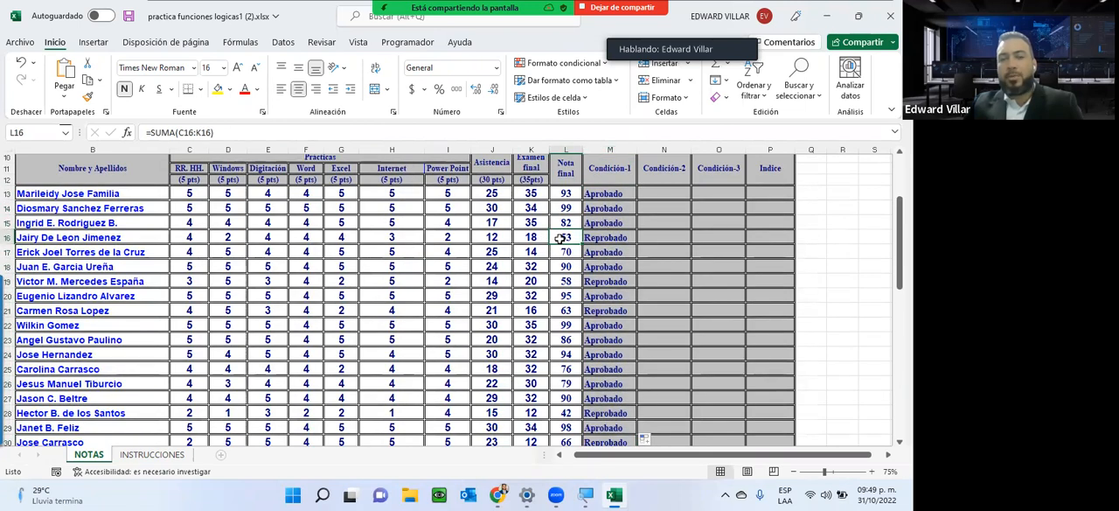
click(618, 236)
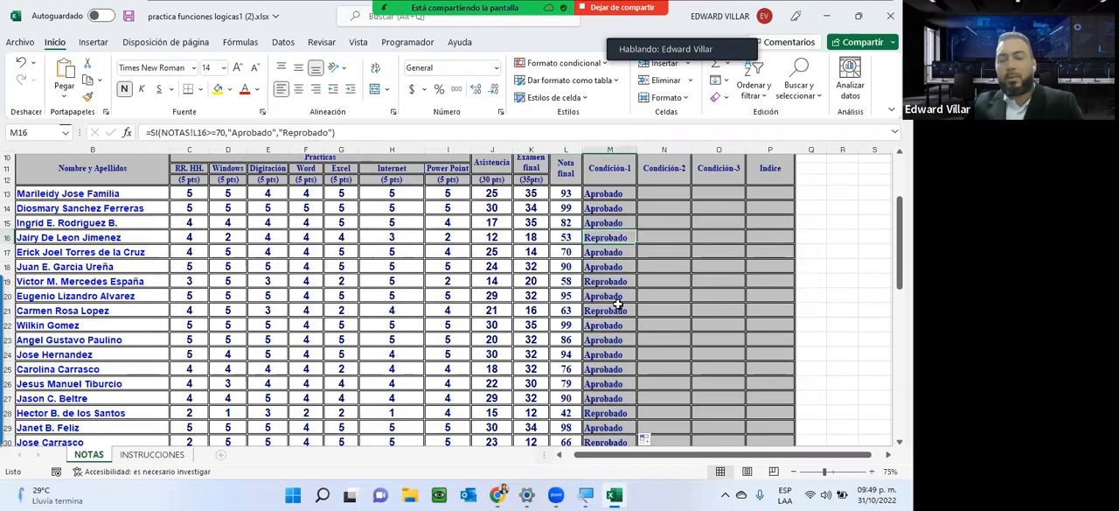
click(559, 280)
click(594, 281)
click(565, 311)
click(604, 312)
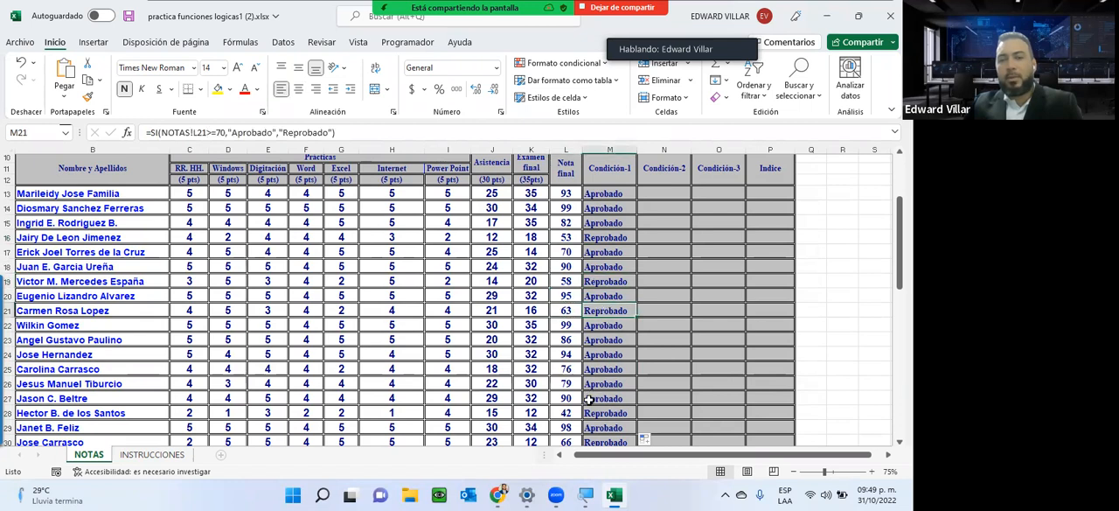
click(565, 412)
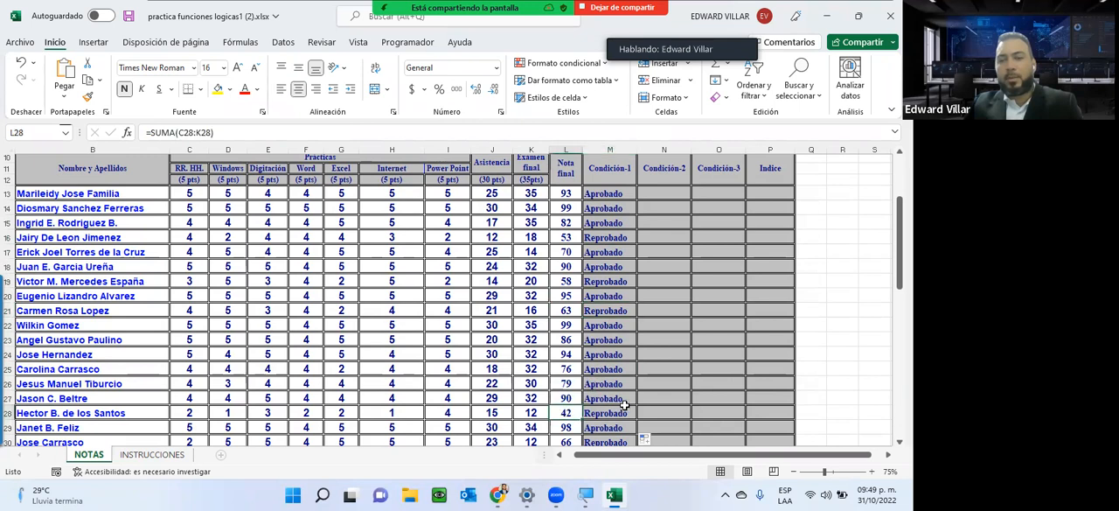
click(619, 408)
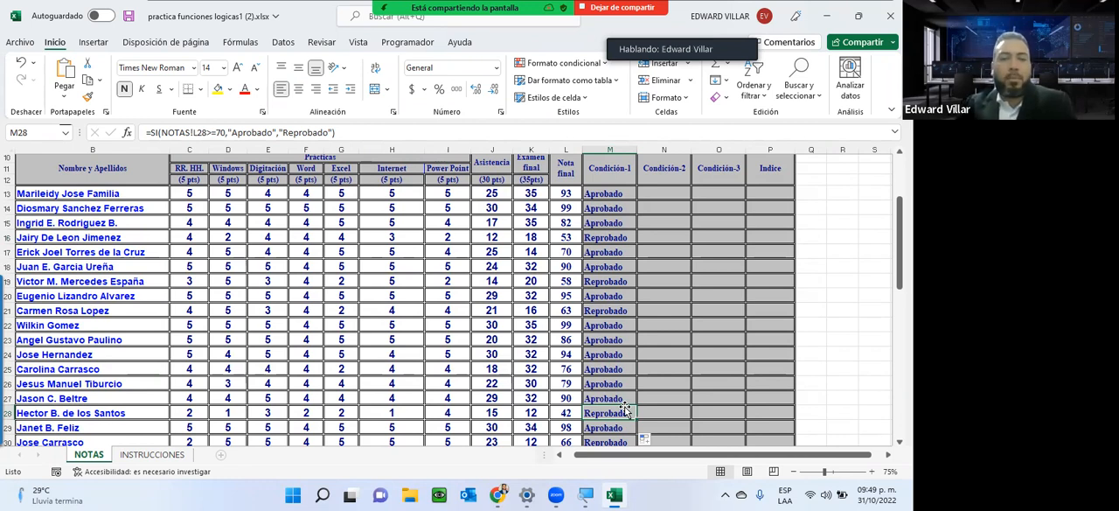
Check the ESTADO 2 criteria on the INSTRUCCIONES sheet and begin an SI formula in the first student's Condición-2 cell on NOTAS.
click(150, 455)
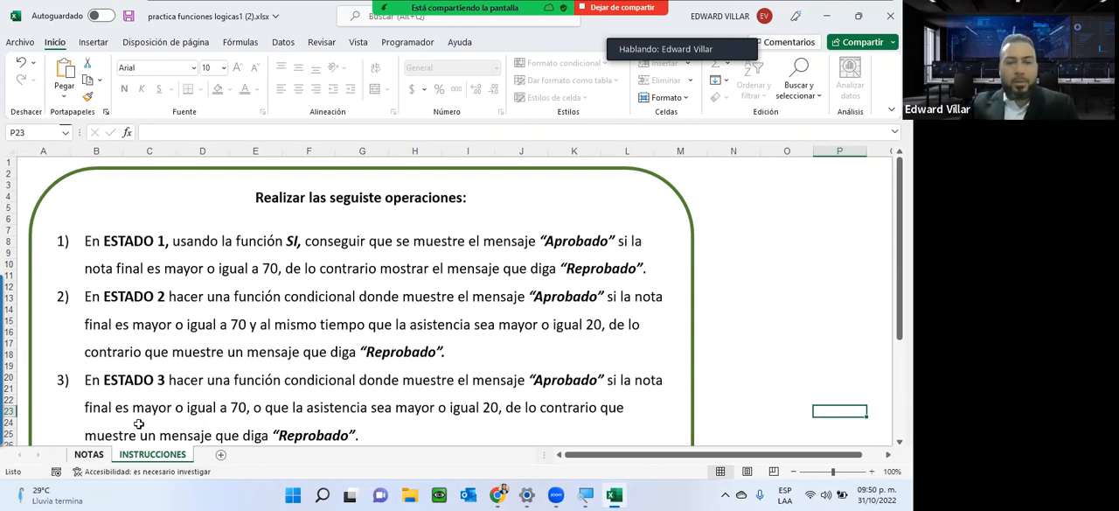
click(89, 454)
click(657, 191)
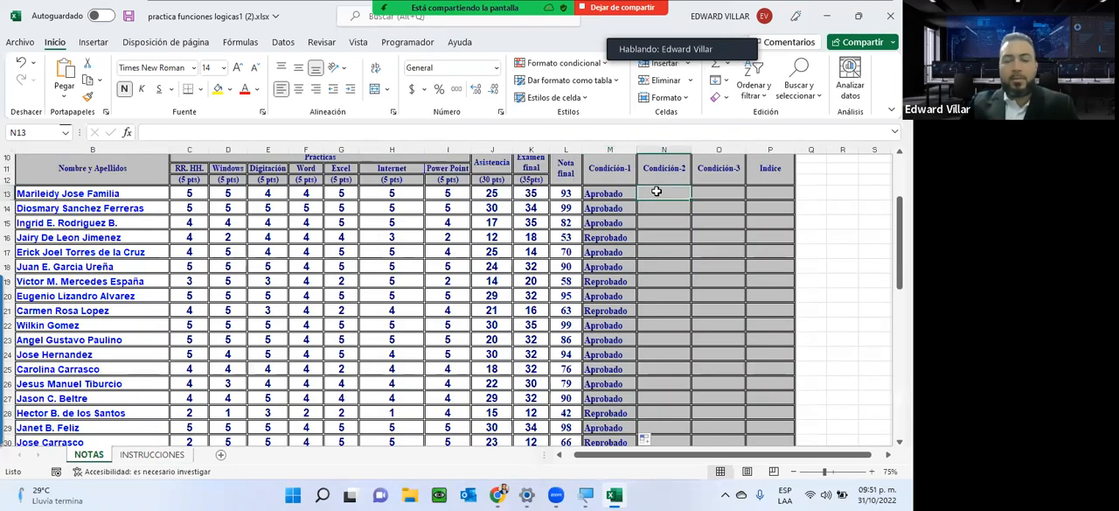
text(=si)
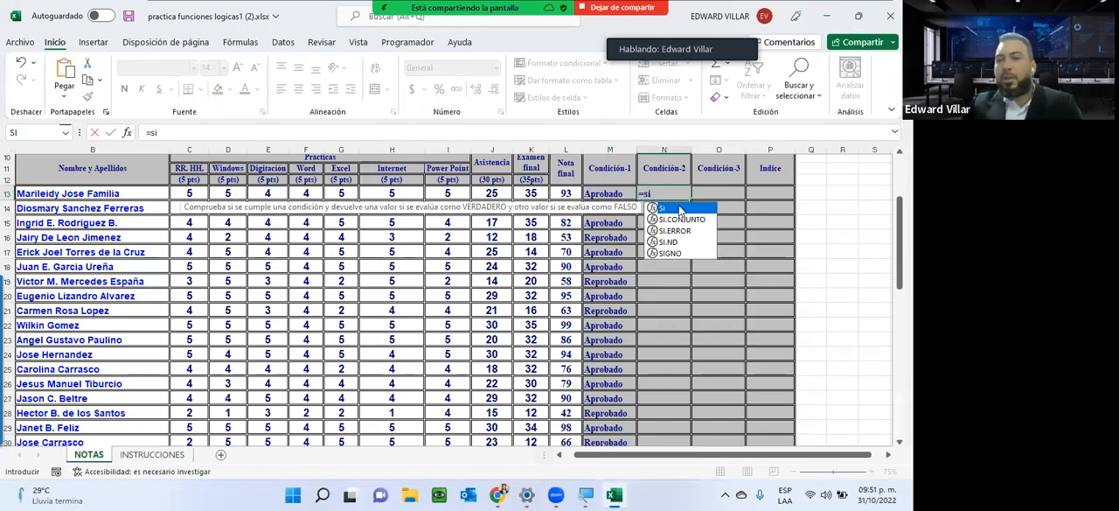
key(Return)
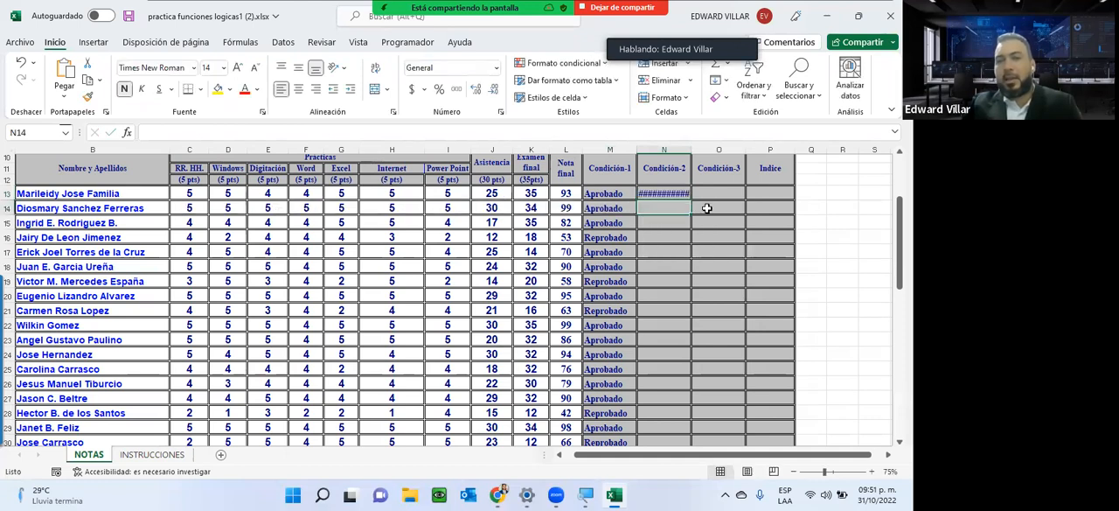
click(647, 196)
double_click(647, 196)
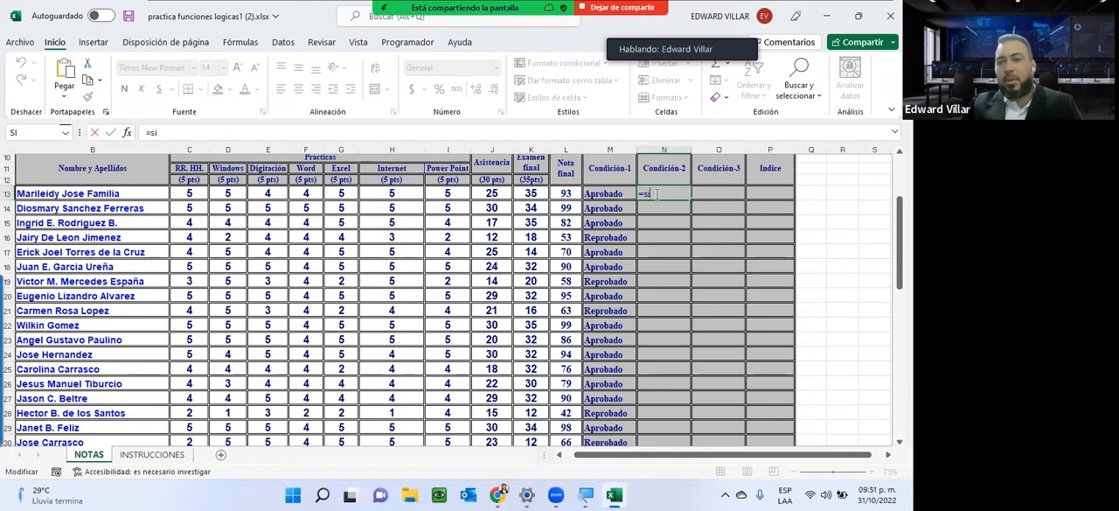
key(BackSpace)
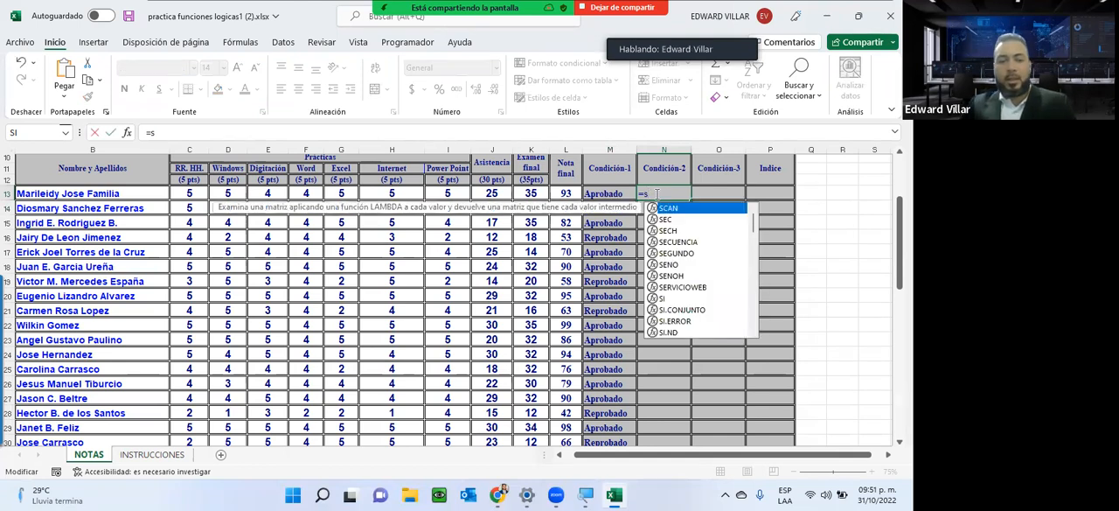
text(i)
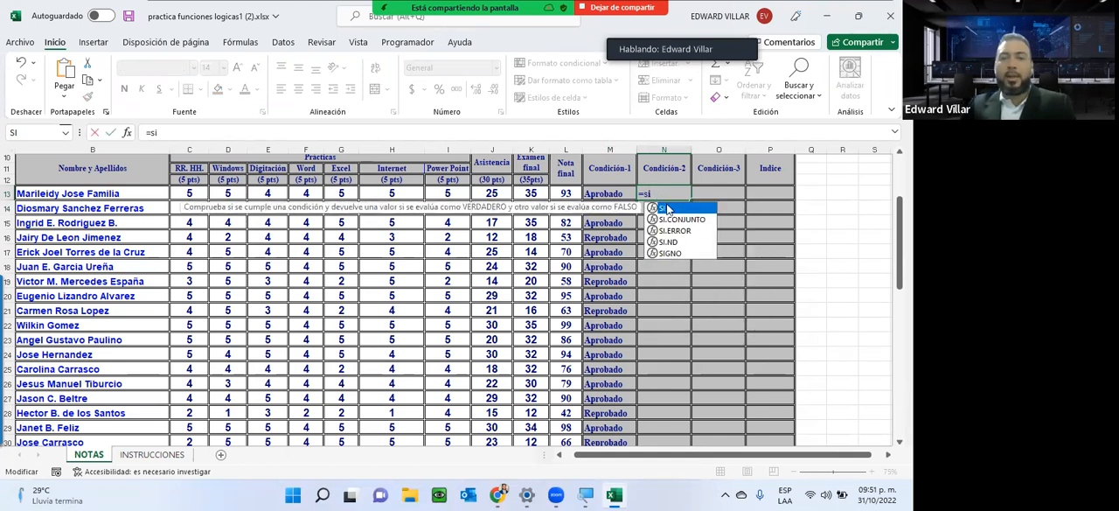
double_click(670, 209)
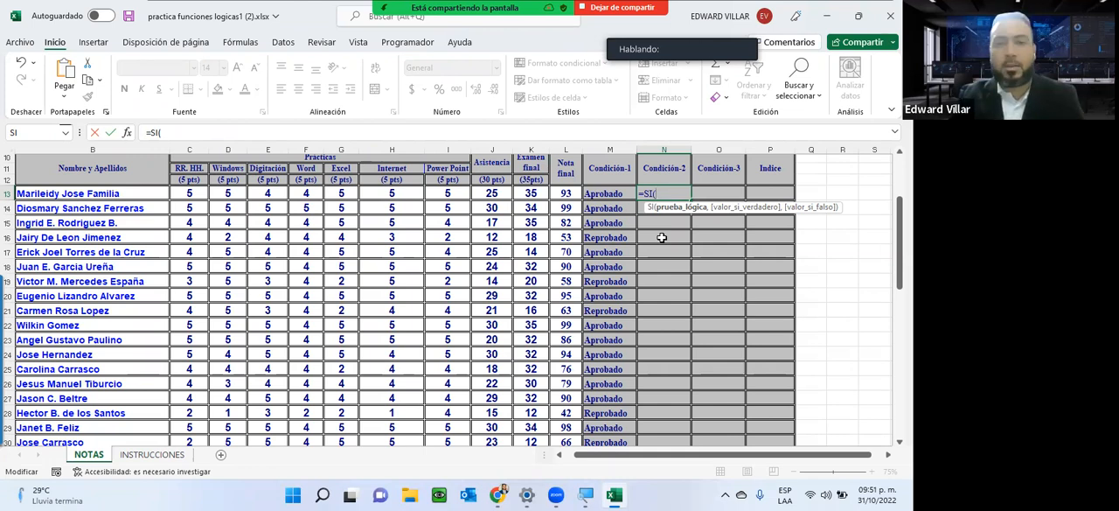
Nest the Y function as the logical test, with the first condition that Nota final is at least 70, as L13>=70.
text(Y)
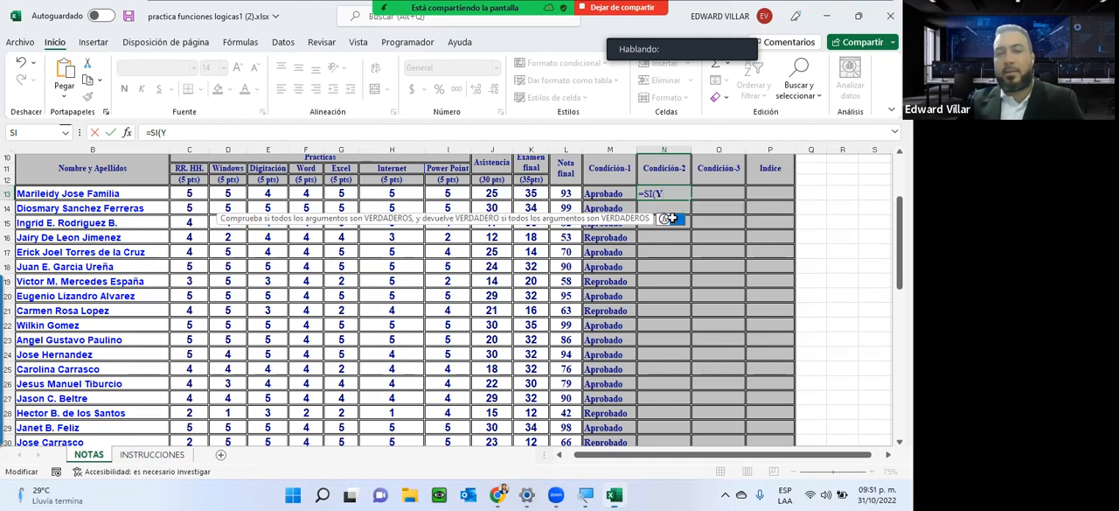
double_click(670, 218)
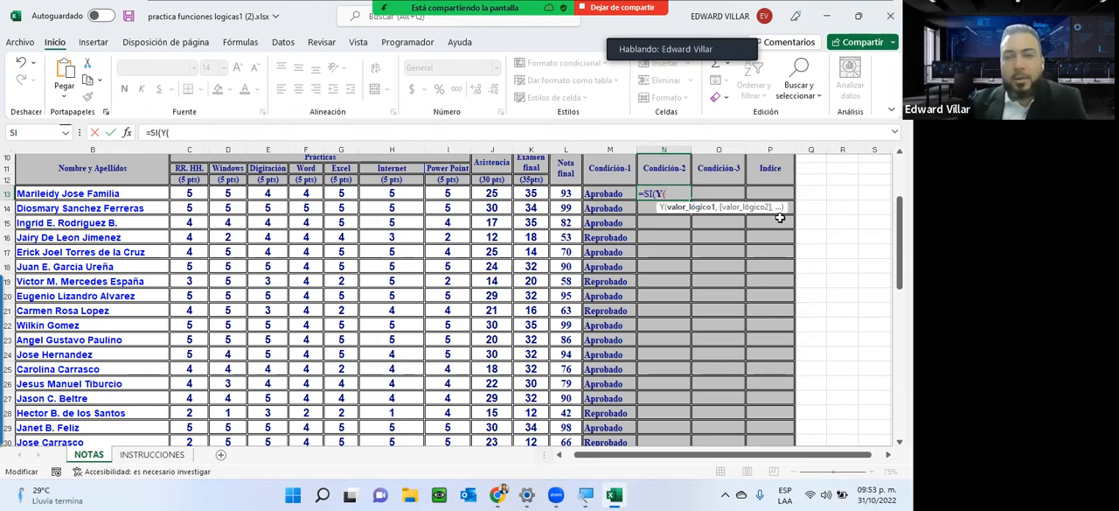
click(566, 192)
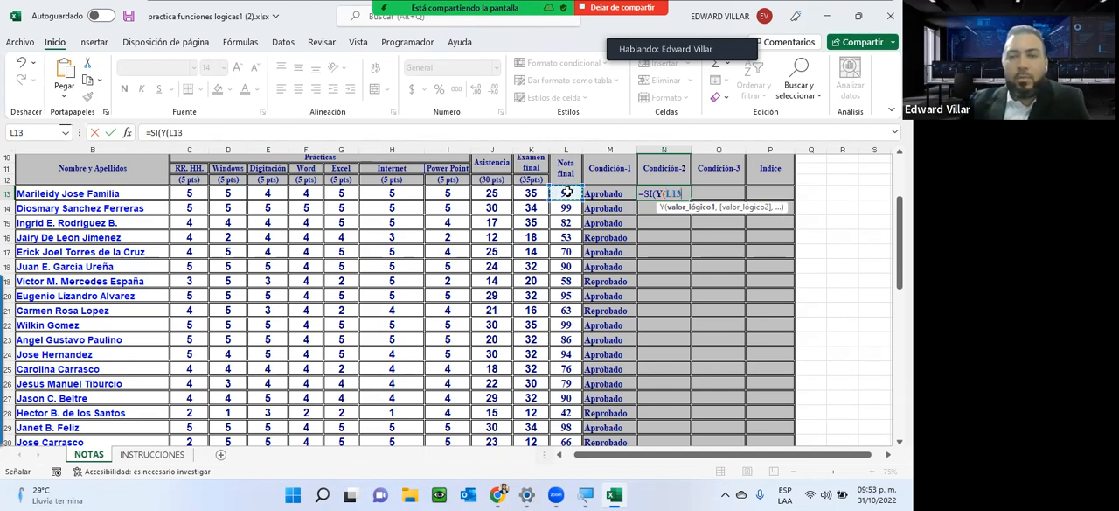
text(>)
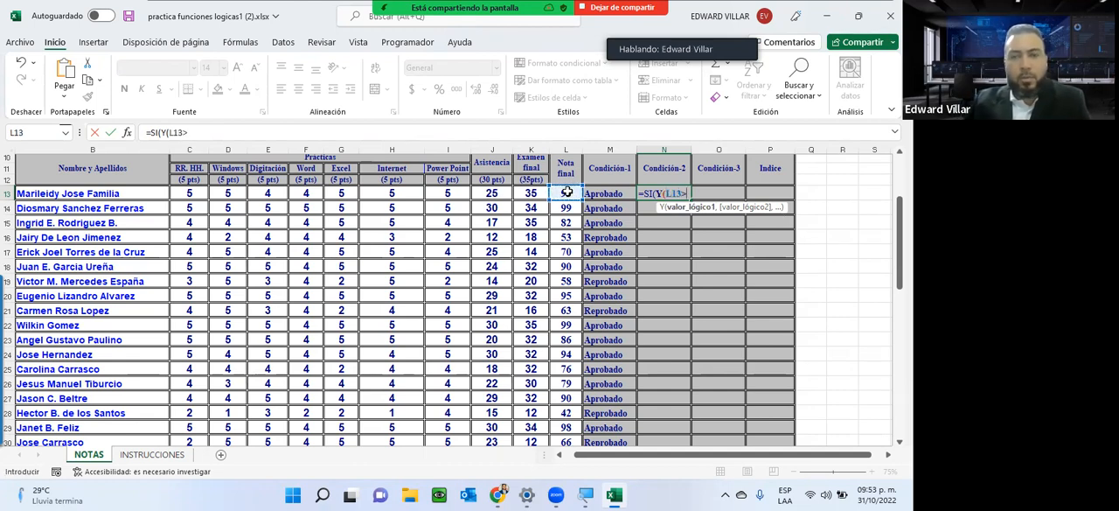
text(=)
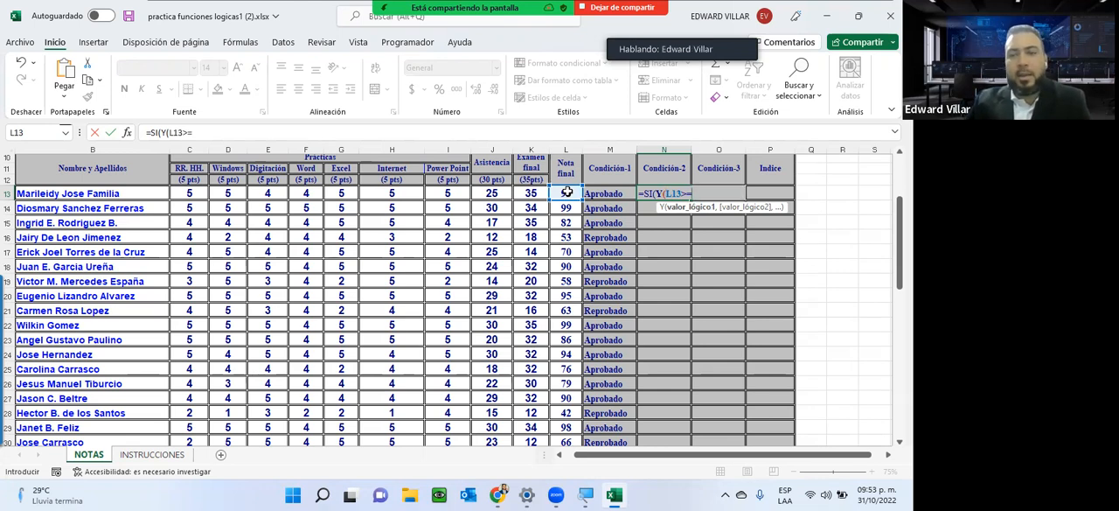
text(70,)
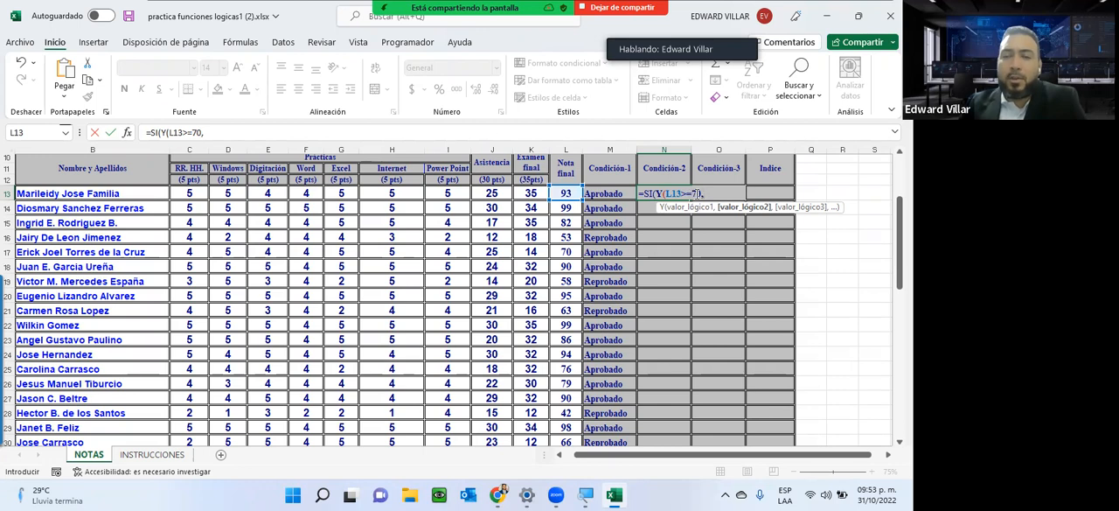
Add the second Y condition that Asistencia is at least 20, as J13>=20, and close the Y function.
click(492, 194)
text(>=20)
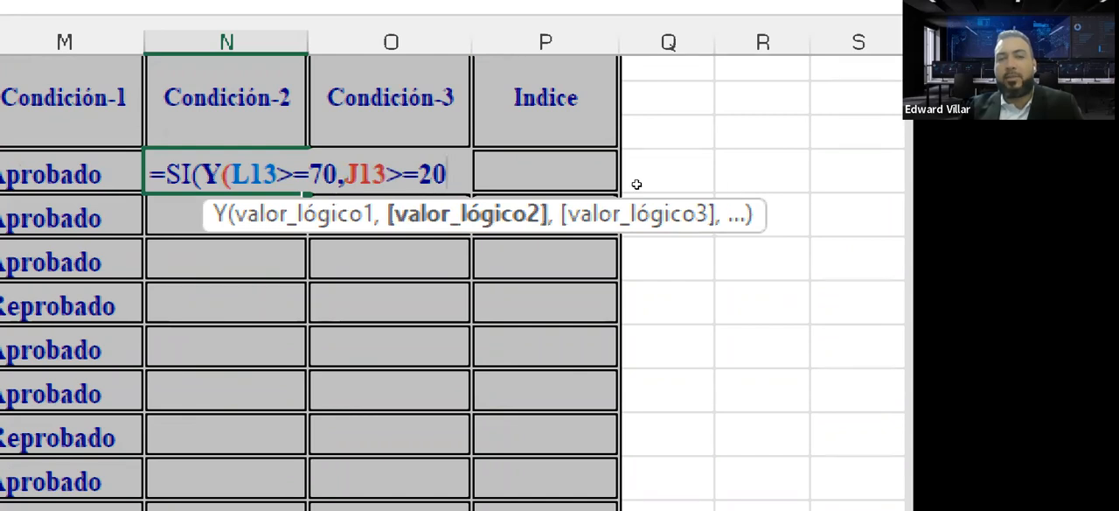
scroll(624, 183, left, 1)
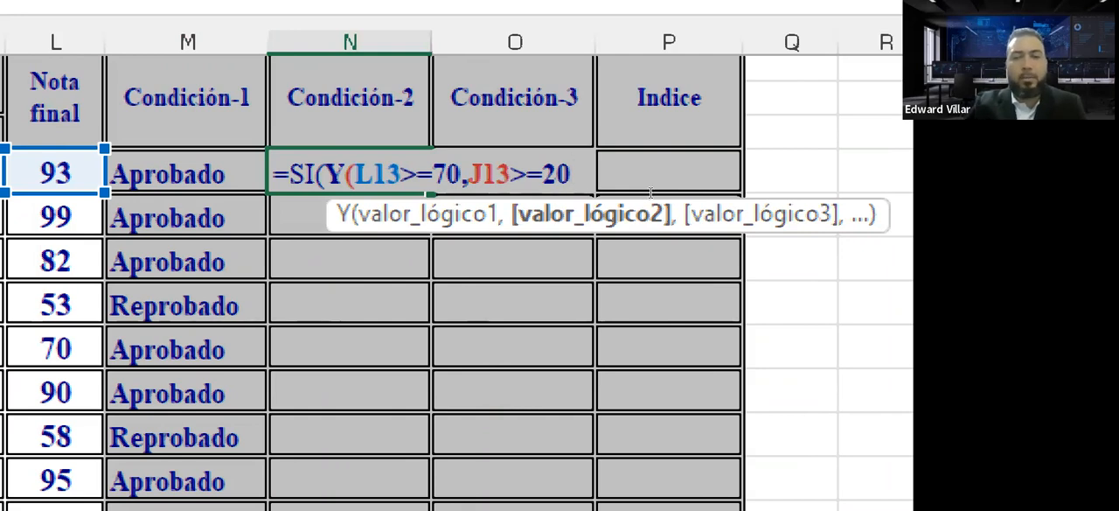
text())
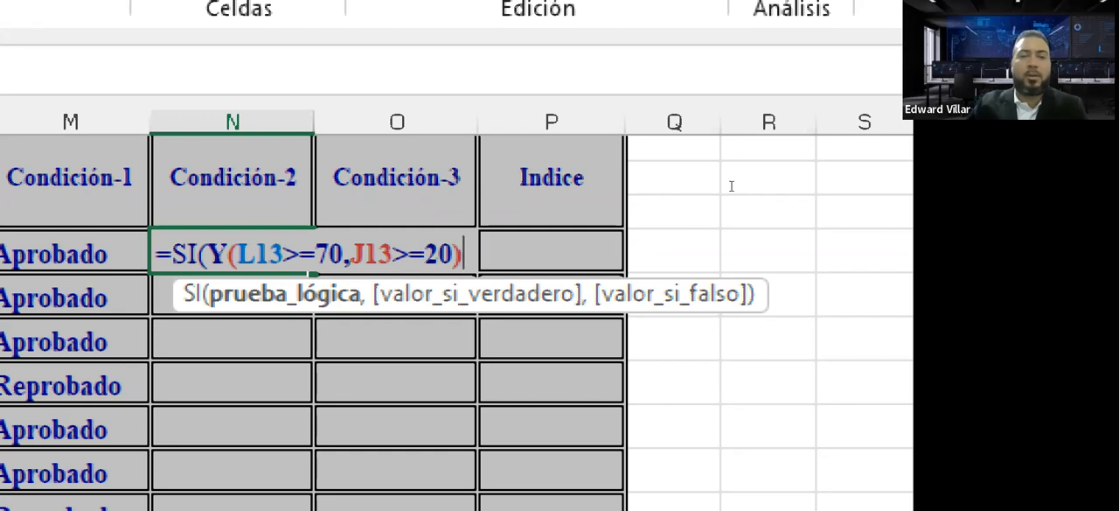
Add "Aprobado" as the valor_si_verdadero argument of the Condición-2 formula.
text(,)
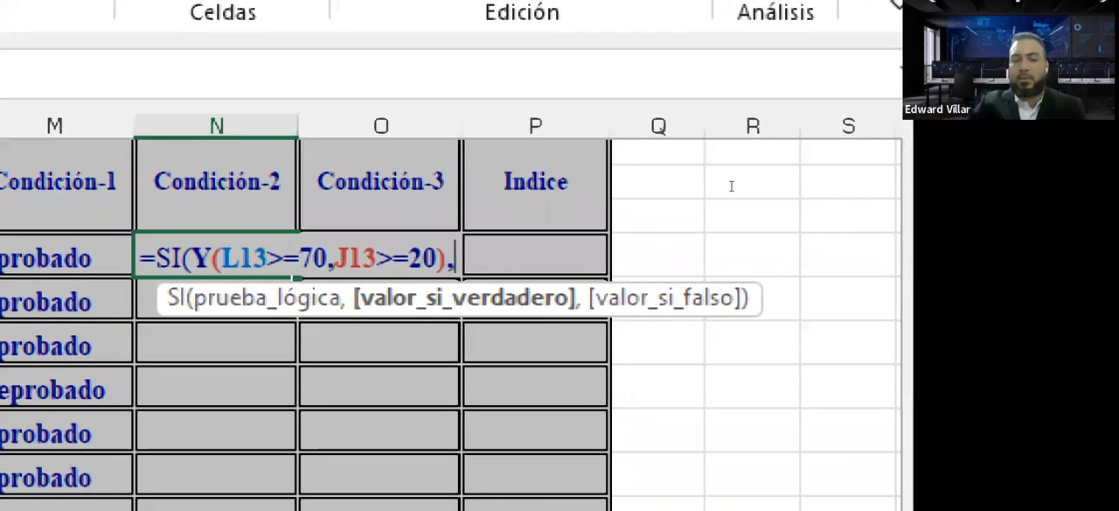
text(")
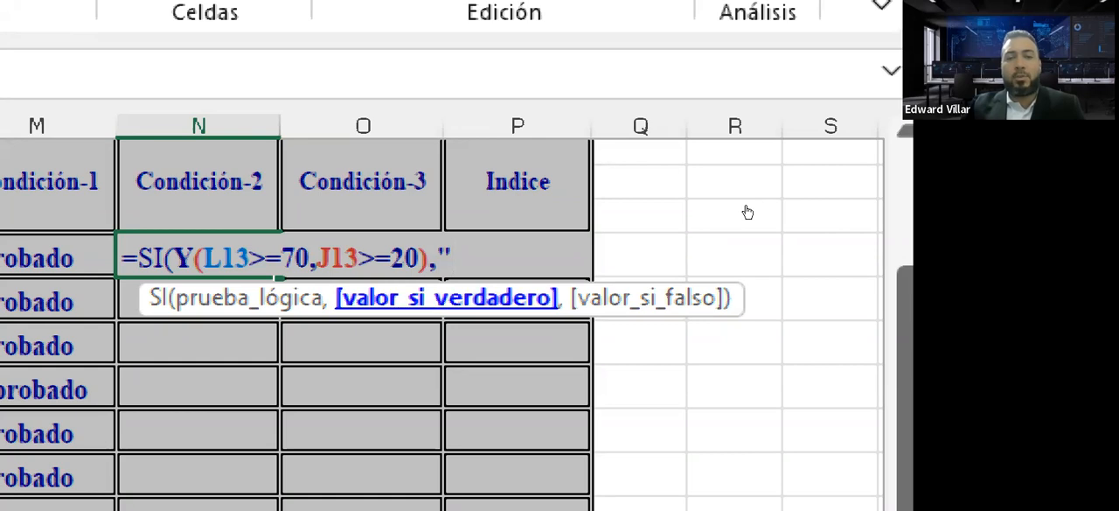
text(Apro)
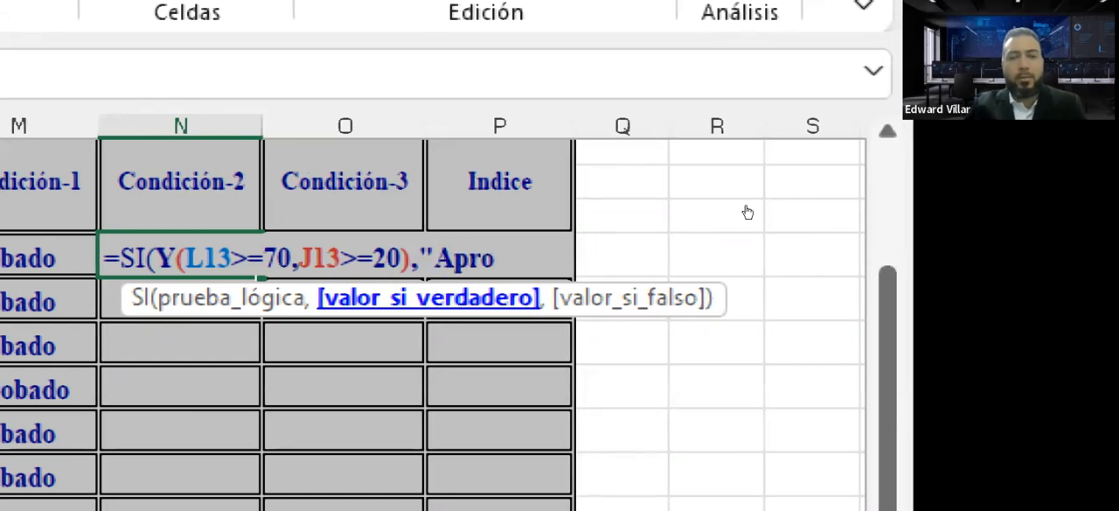
text(bado)
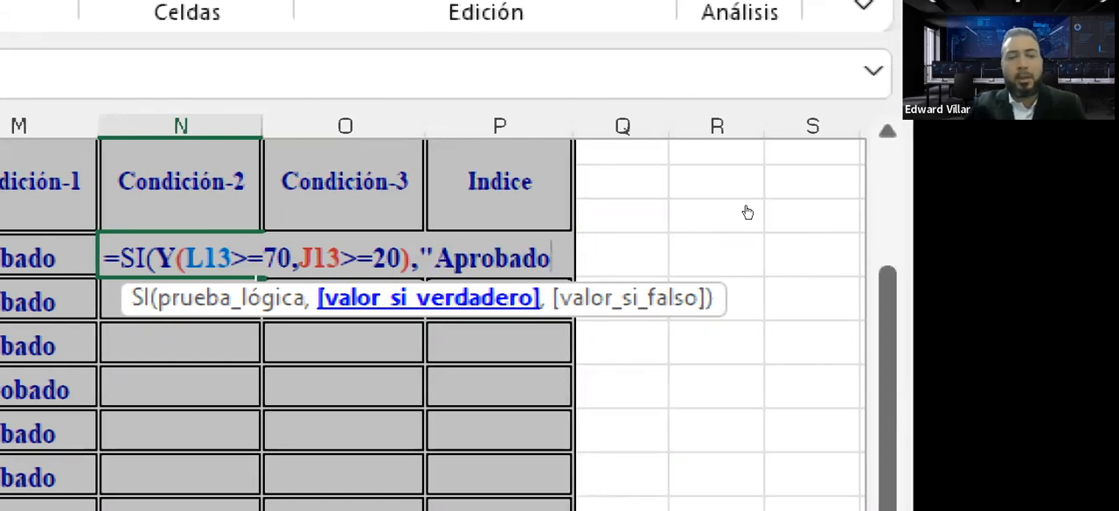
text(")
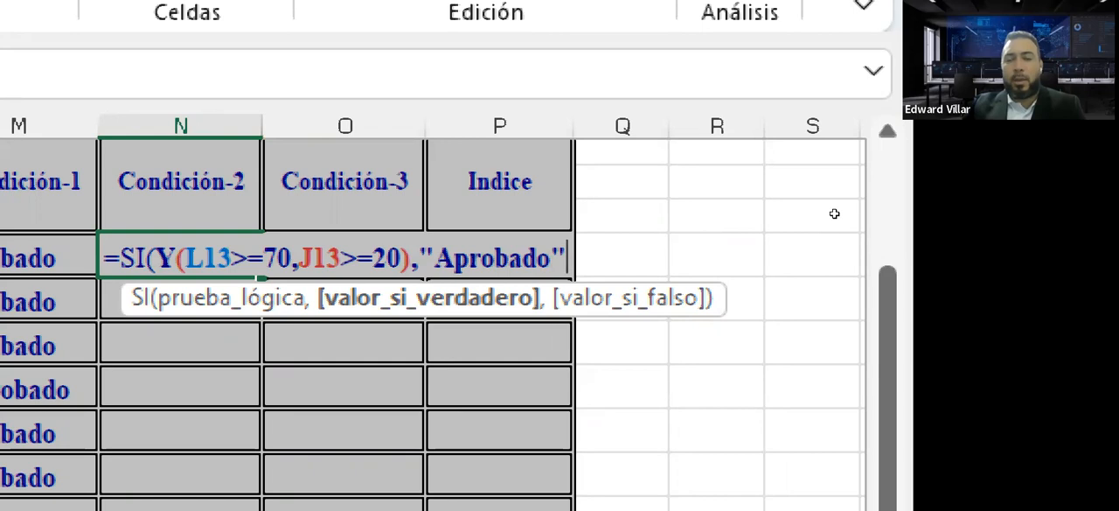
Add "Reprobado" as the valor_si_falso argument and close the SI function's parenthesis.
text(,)
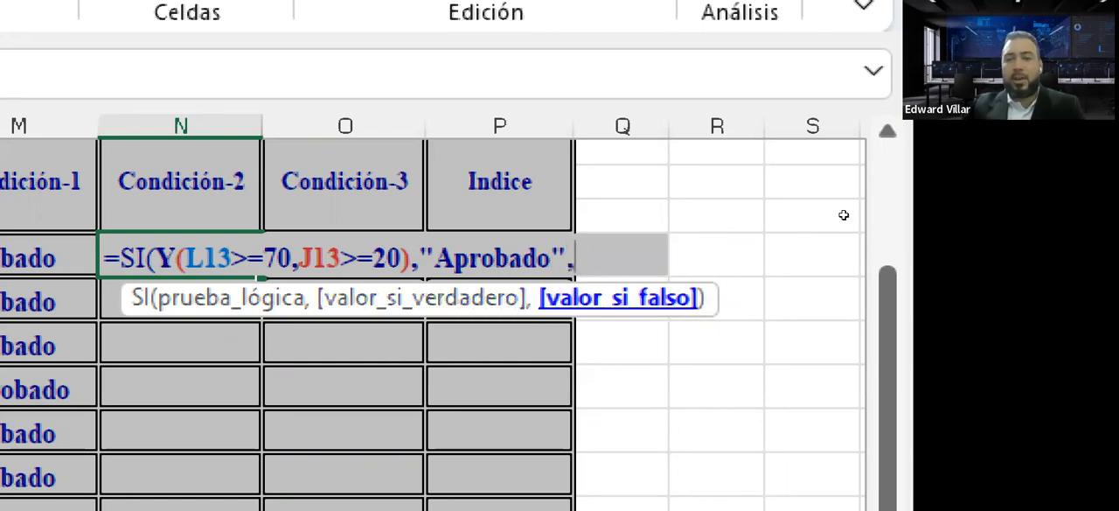
text("Reprobado)
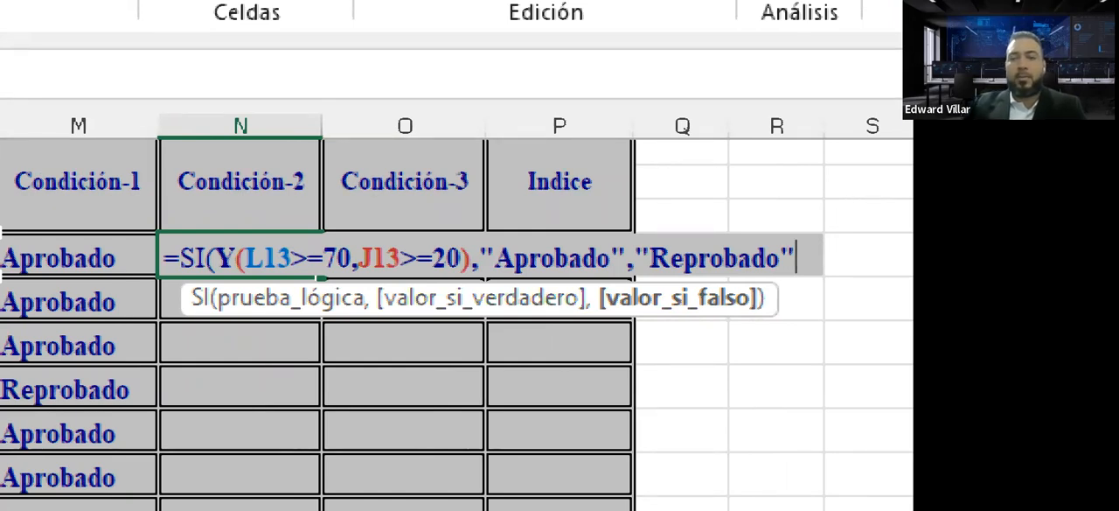
text())
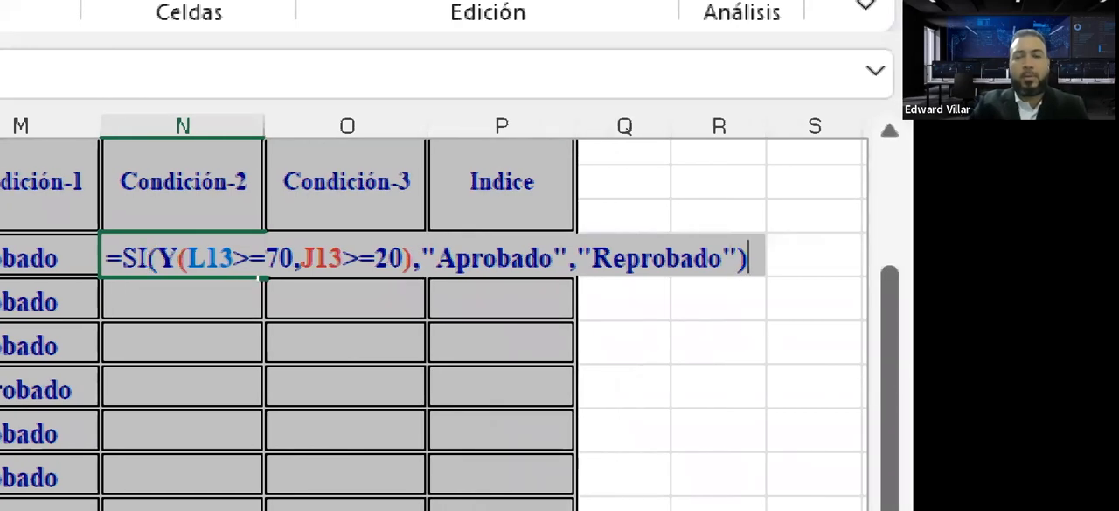
Enter the completed Condición-2 formula in N13 and copy it down to N14 and N15.
key(Return)
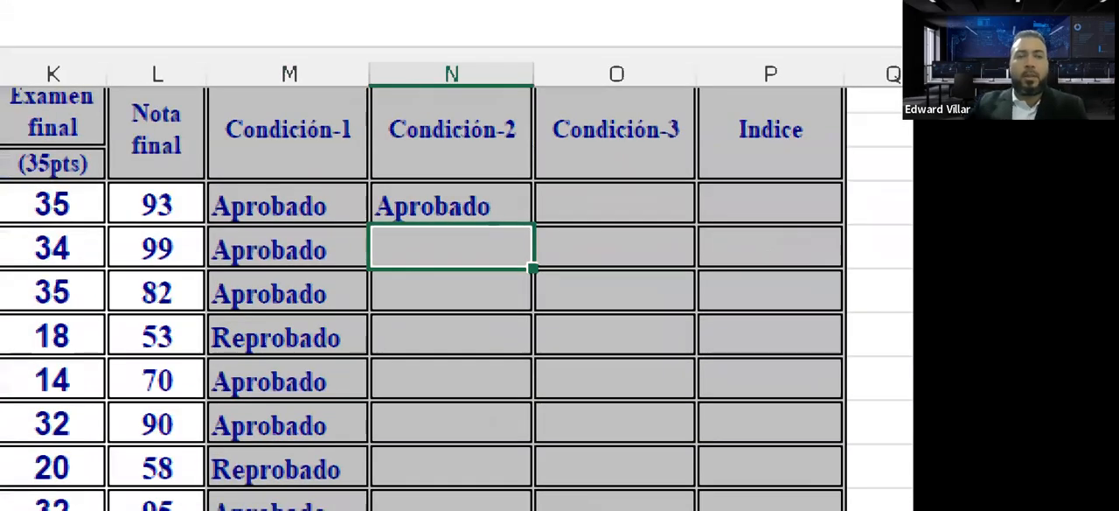
scroll(525, 180, left, 3)
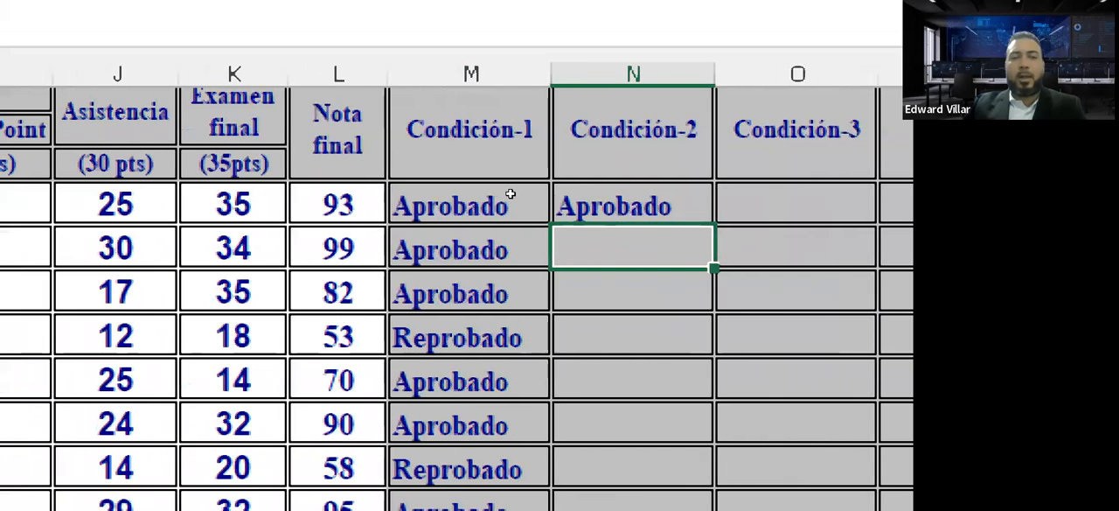
scroll(490, 189, left, 1)
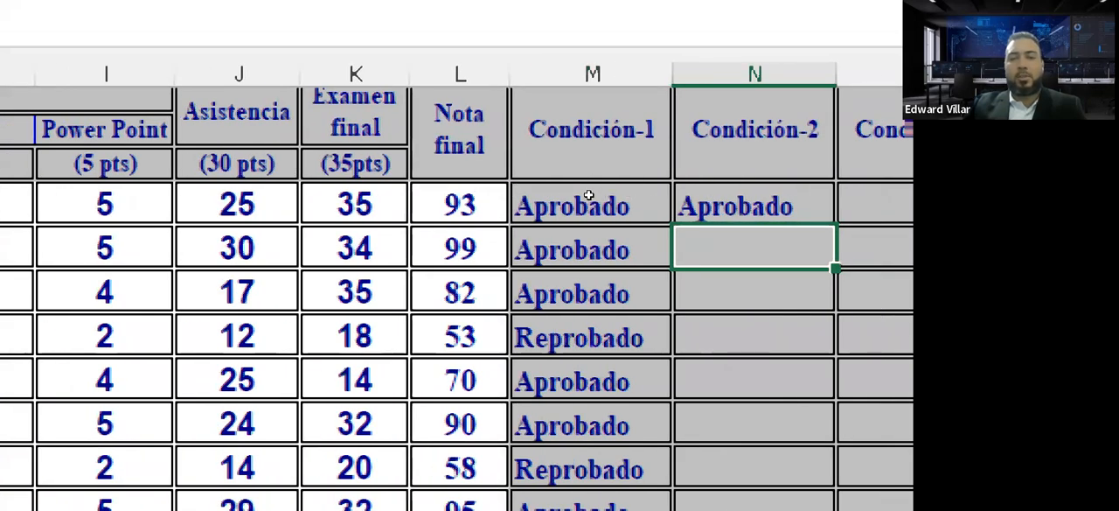
click(706, 196)
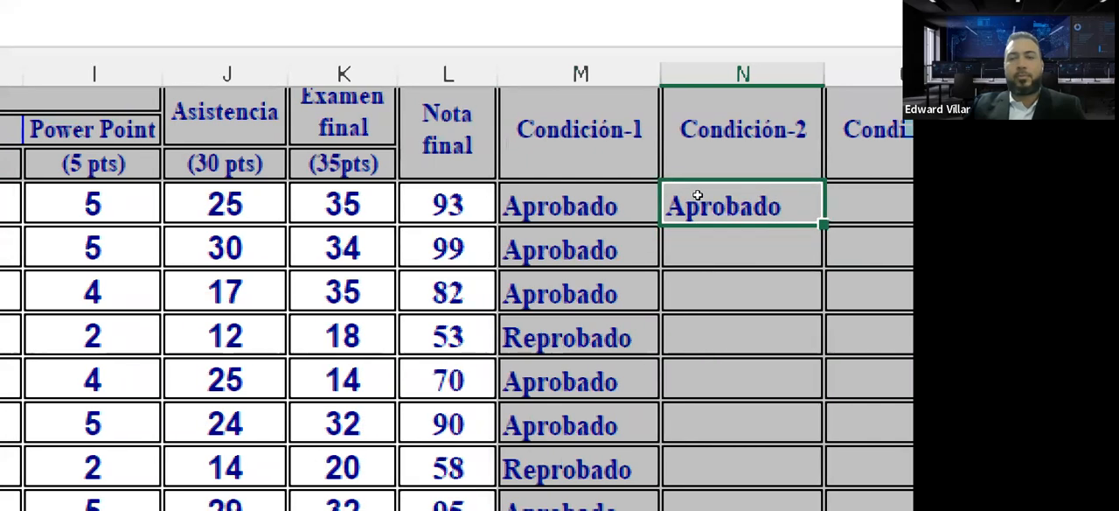
drag(692, 200, 688, 229)
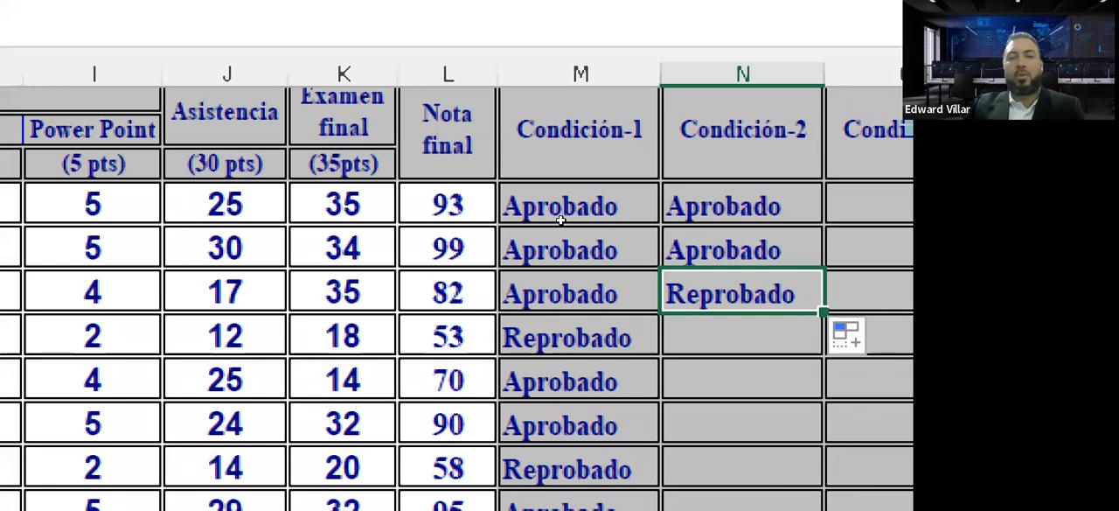
Check the third student's Nota final and Asistencia, and extend the Condición-2 formula from N15 down to N16 and N17.
key(Left)
key(Left)
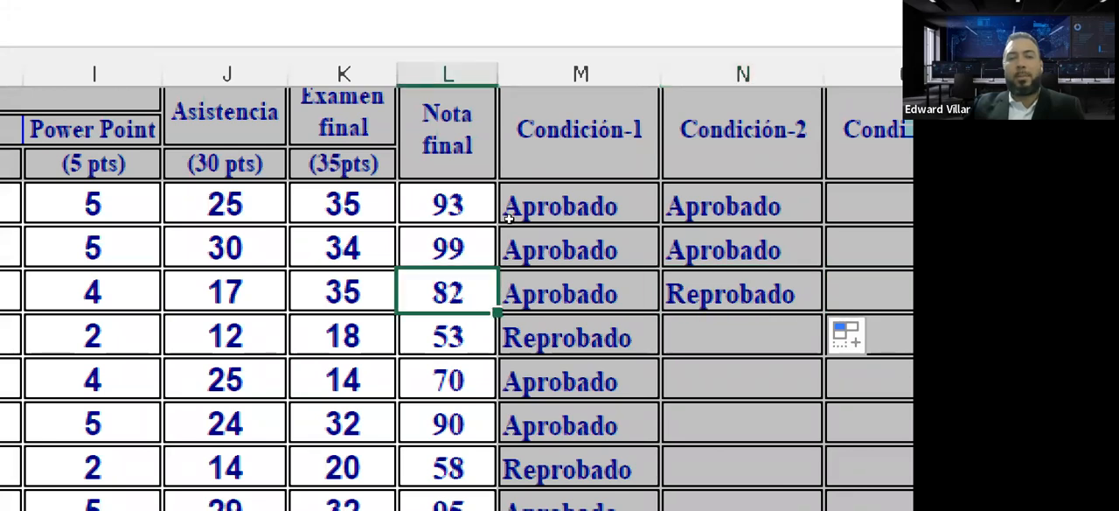
key(Left)
key(Left)
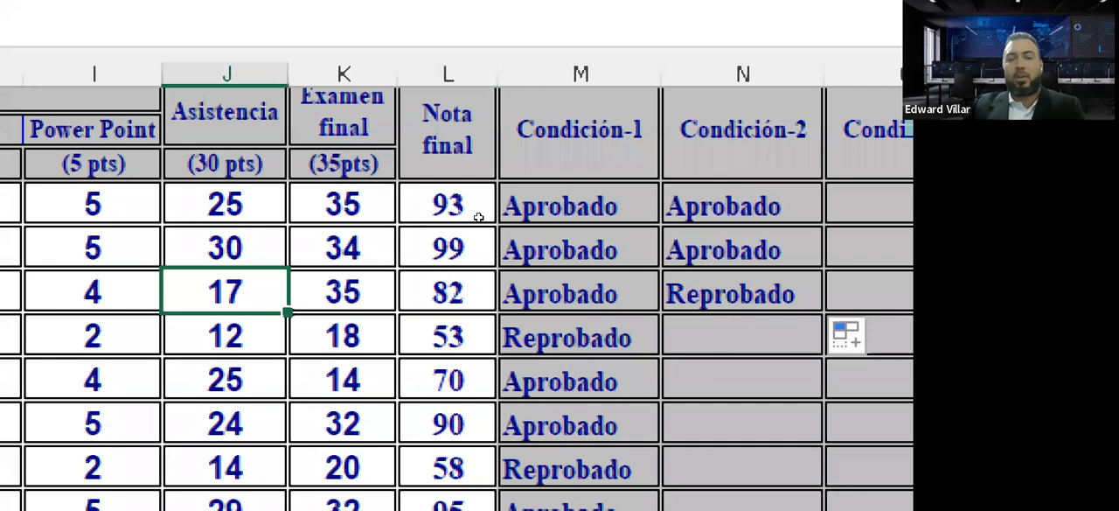
scroll(718, 259, right, 1)
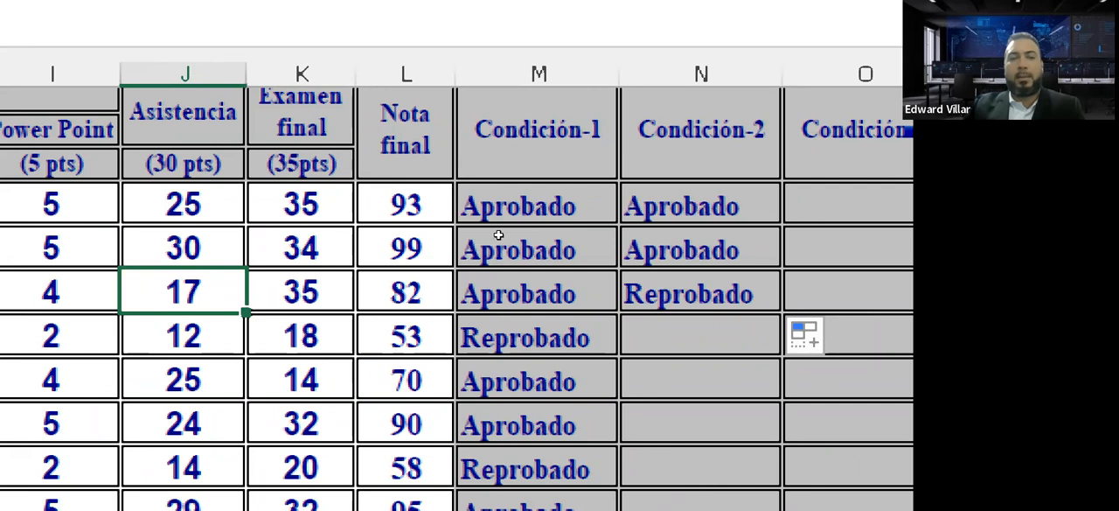
click(675, 290)
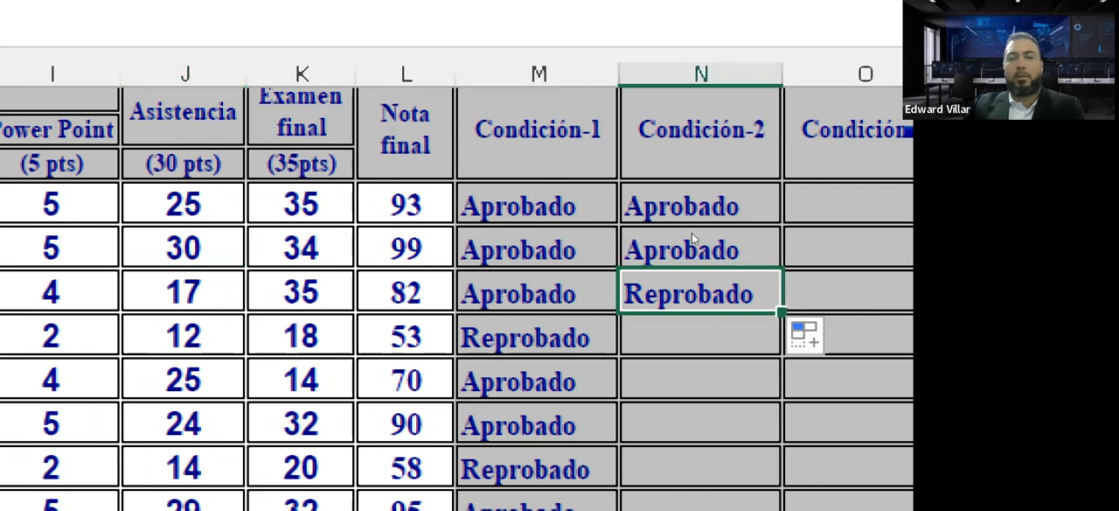
key(shift+Down)
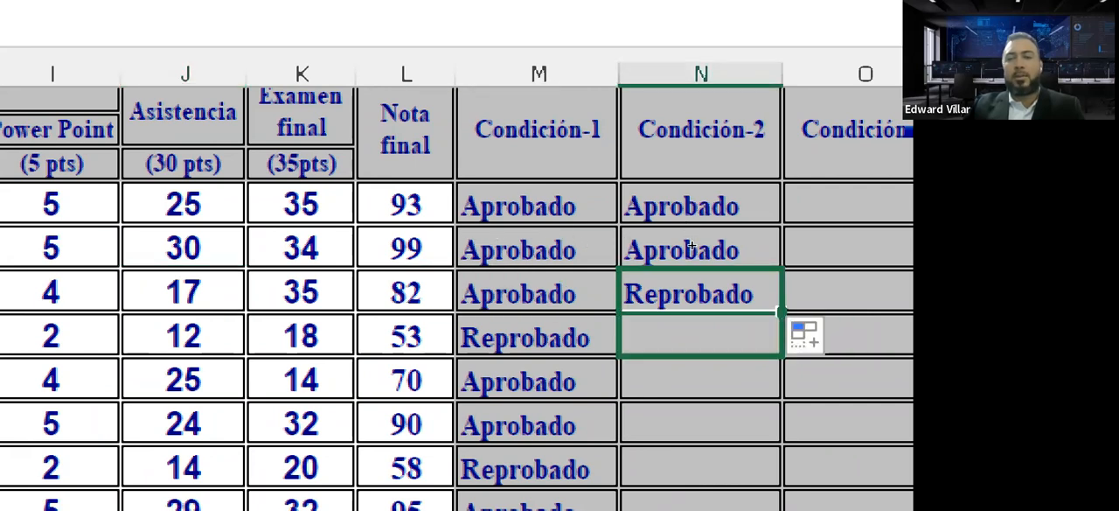
key(ctrl+d)
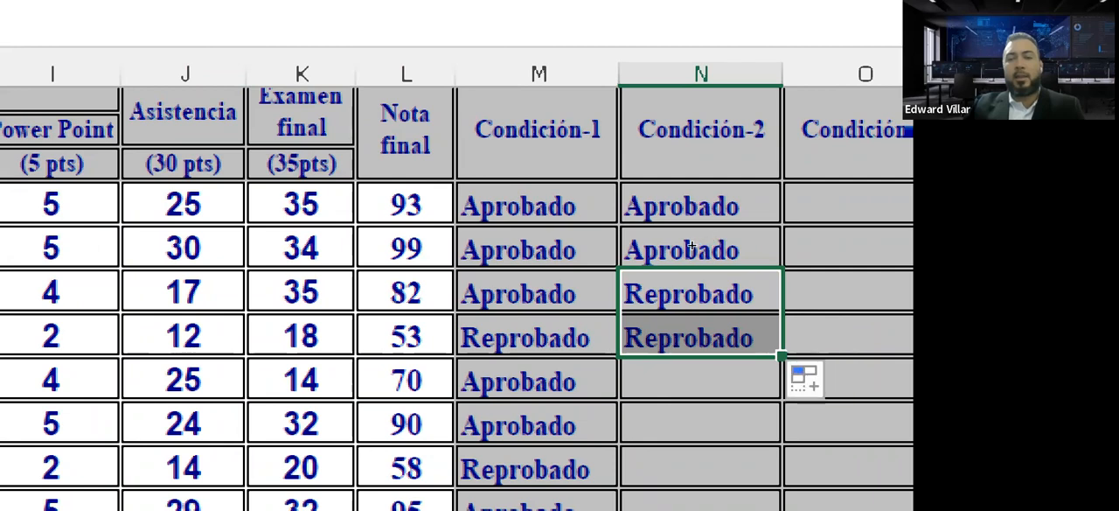
key(shift+Down)
key(ctrl+d)
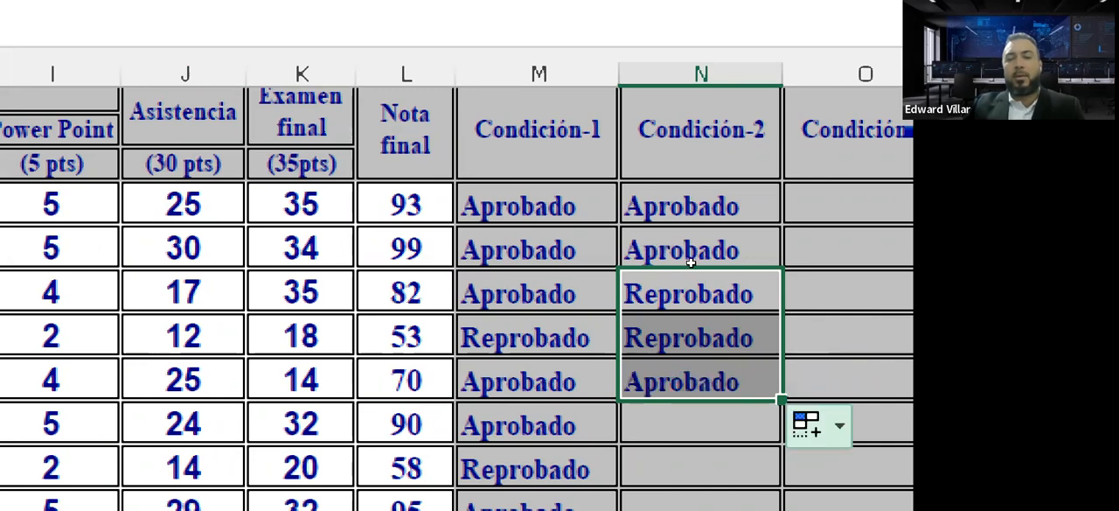
Fill the Condición-2 formula down through all the remaining student rows.
double_click(781, 400)
scroll(645, 269, down, 7)
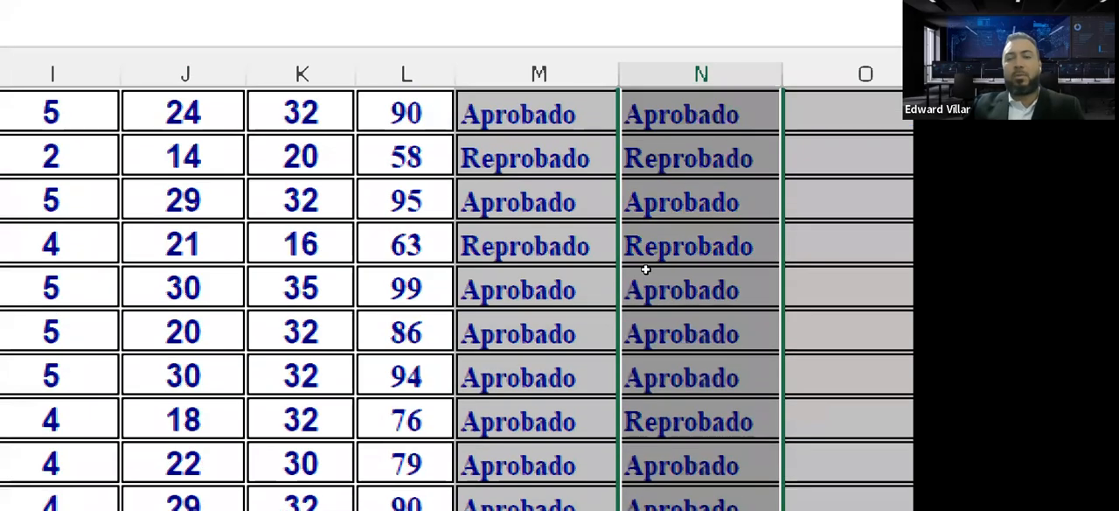
scroll(645, 268, up, 10)
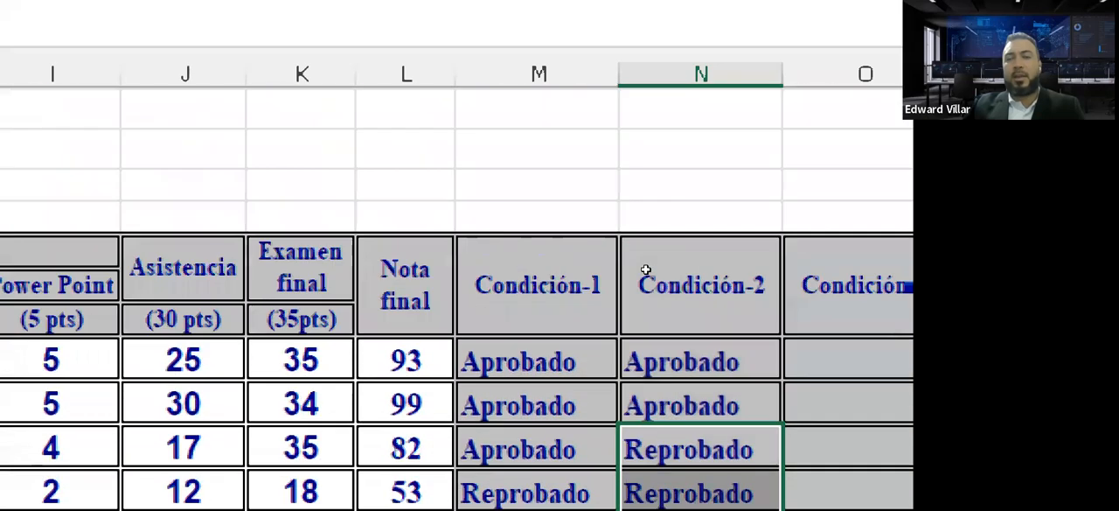
Copy the Condición-2 formula from N13, send it to Todos in the Zoom meeting chat, and leave the cell's editing mode.
click(682, 361)
key(F2)
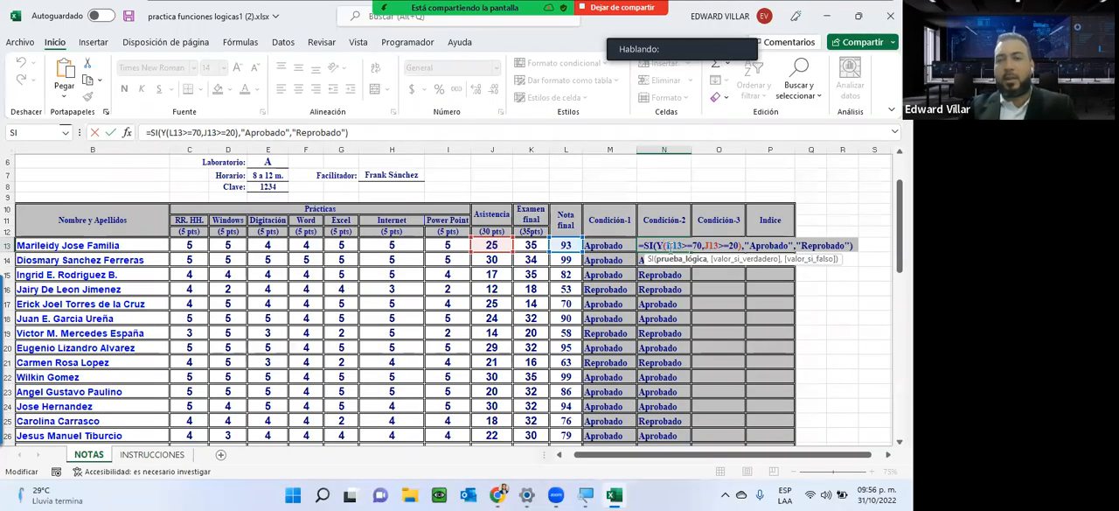
drag(378, 131, 145, 132)
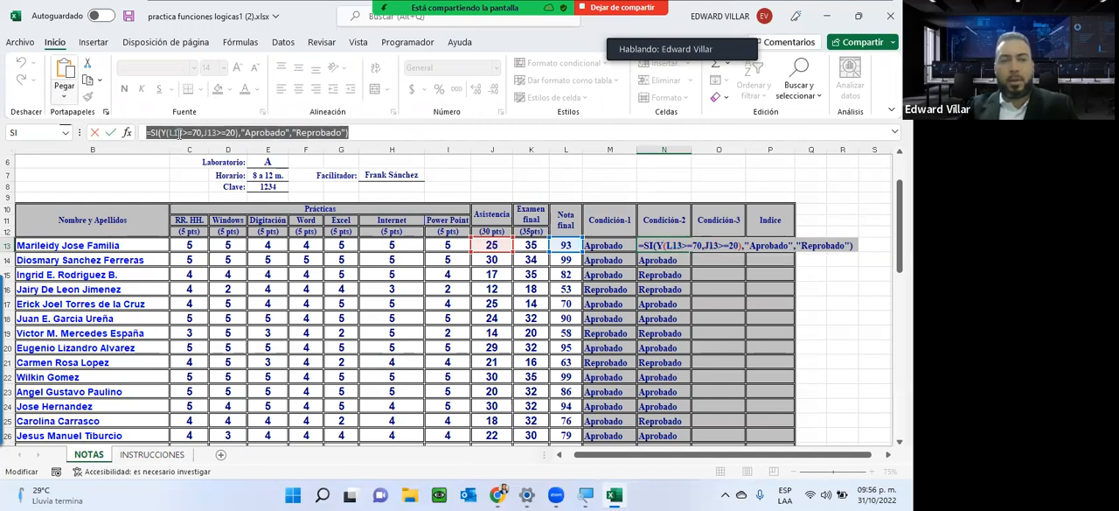
click(557, 496)
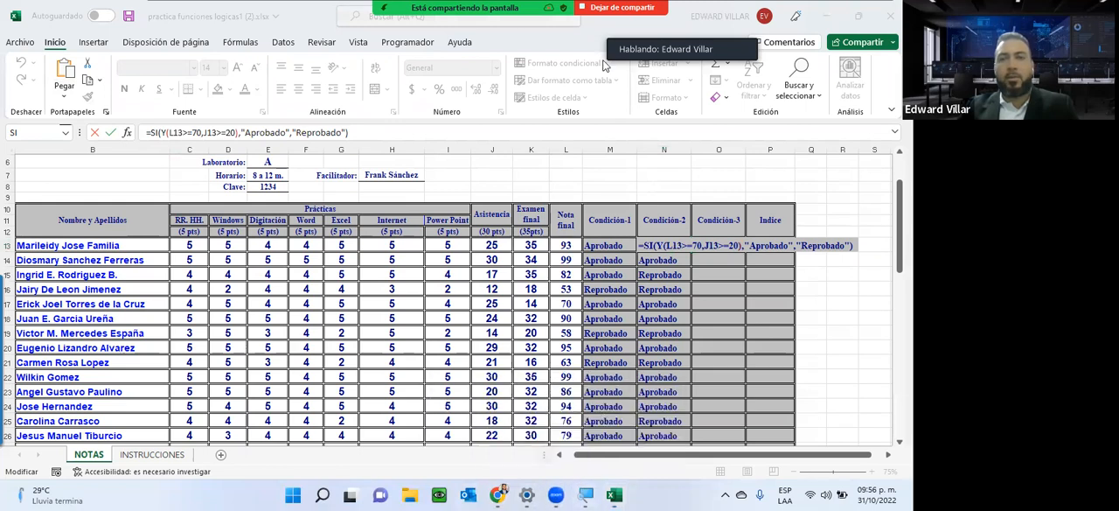
click(872, 17)
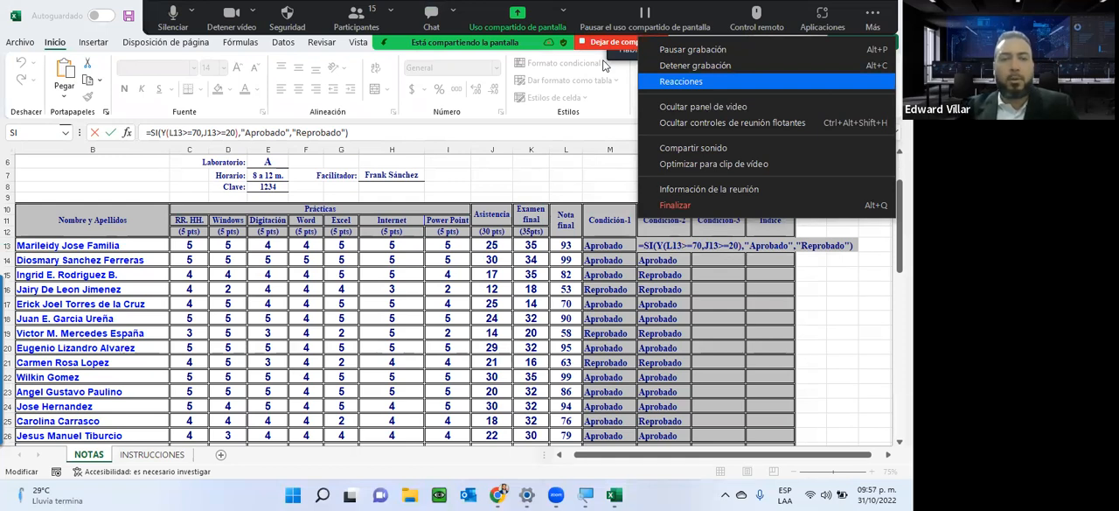
click(431, 17)
key(Return)
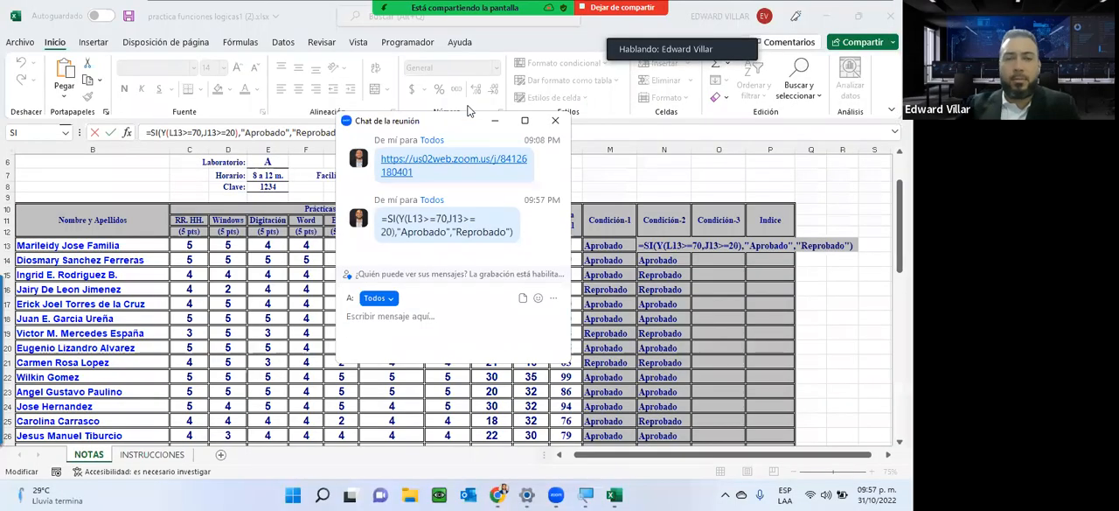
click(555, 119)
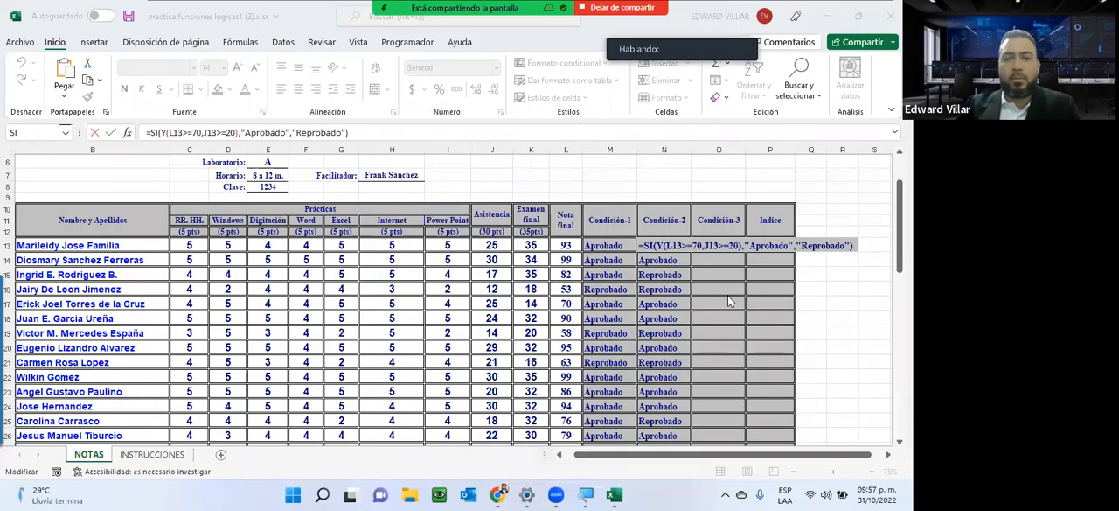
click(727, 297)
key(Escape)
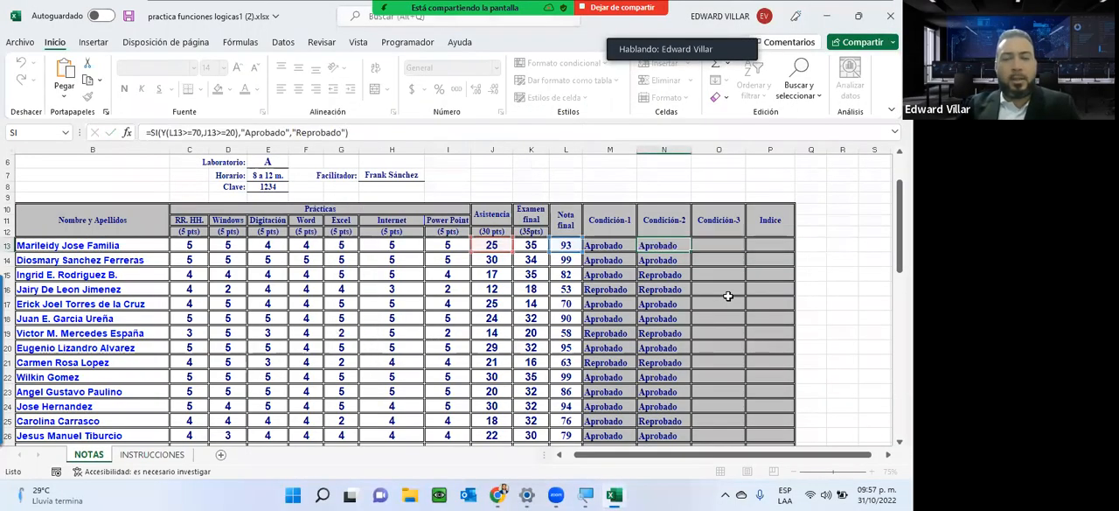
Consult the ESTADO 3 instruction on the INSTRUCCIONES sheet, and start the Condición-3 formula in NOTAS cell O13 with O nested inside SI.
click(172, 454)
scroll(245, 310, down, 3)
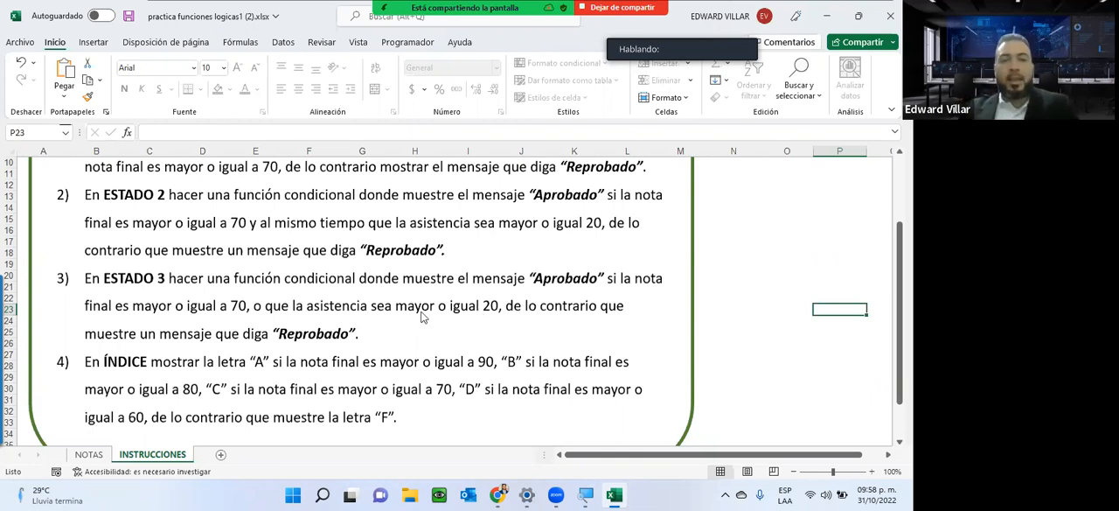
click(250, 488)
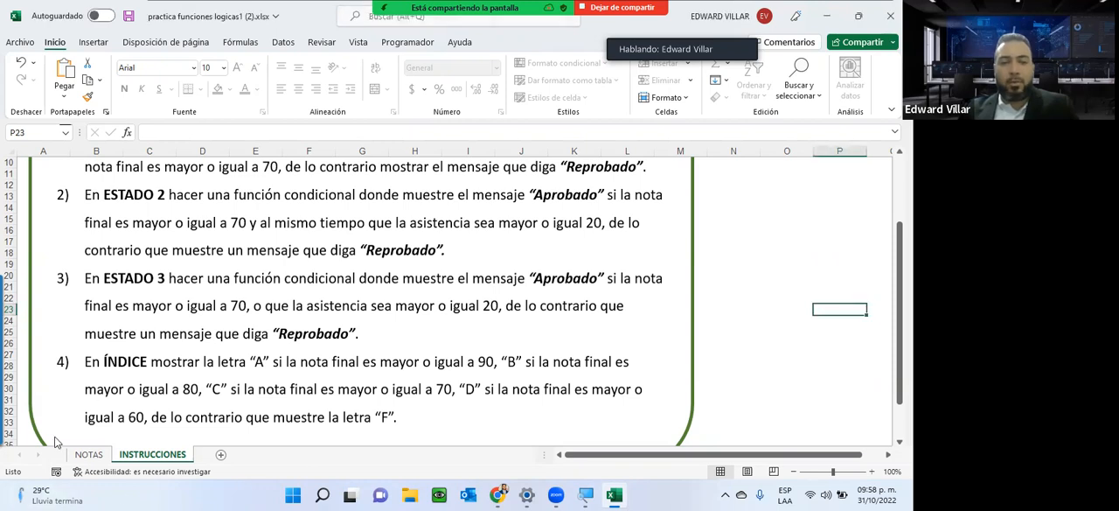
click(84, 454)
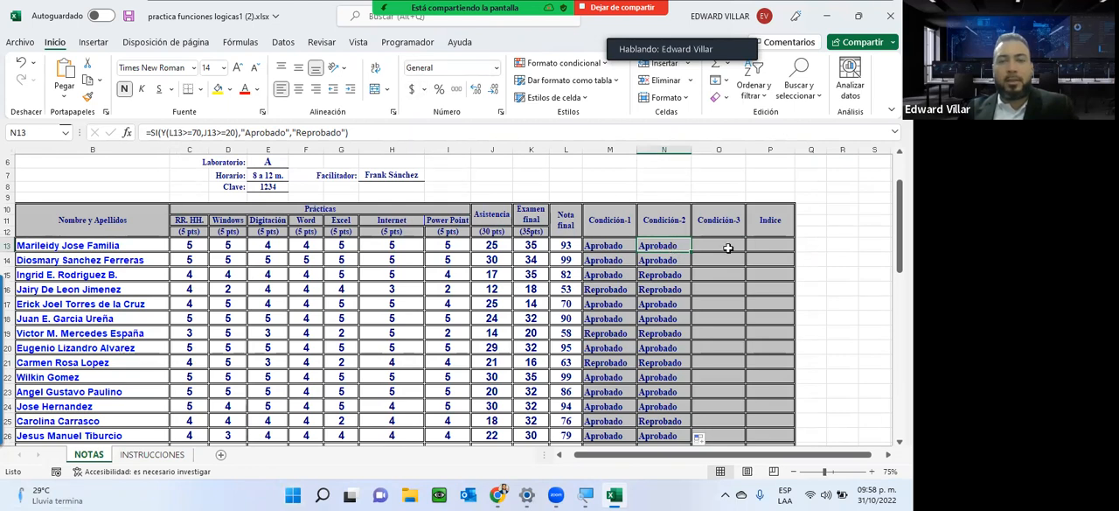
click(725, 247)
text(=)
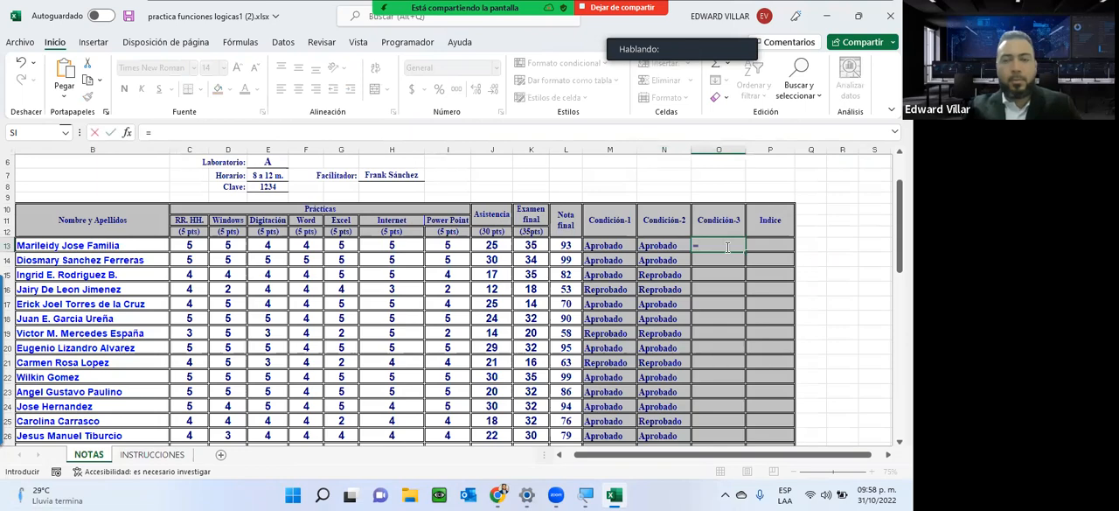
text(si)
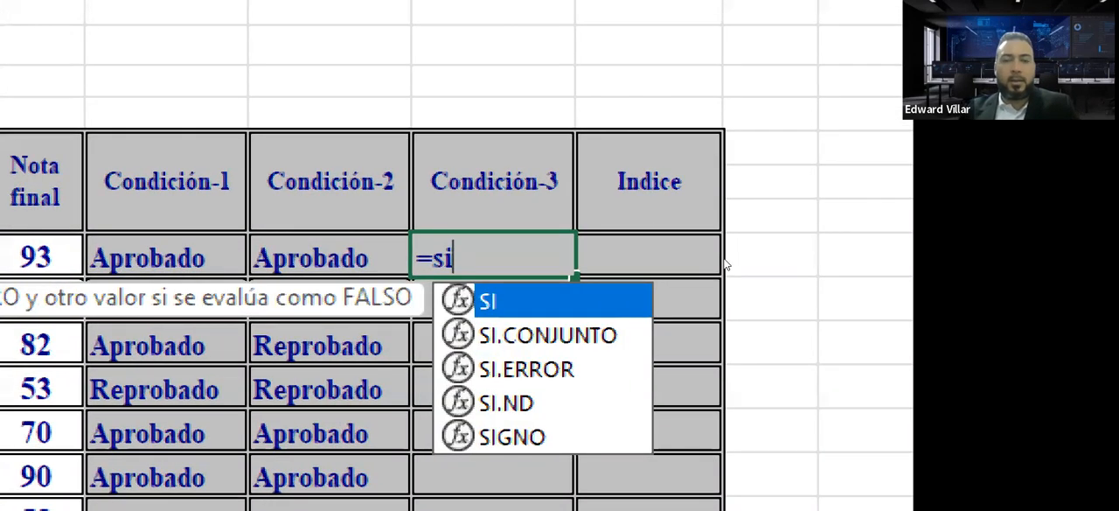
key(Tab)
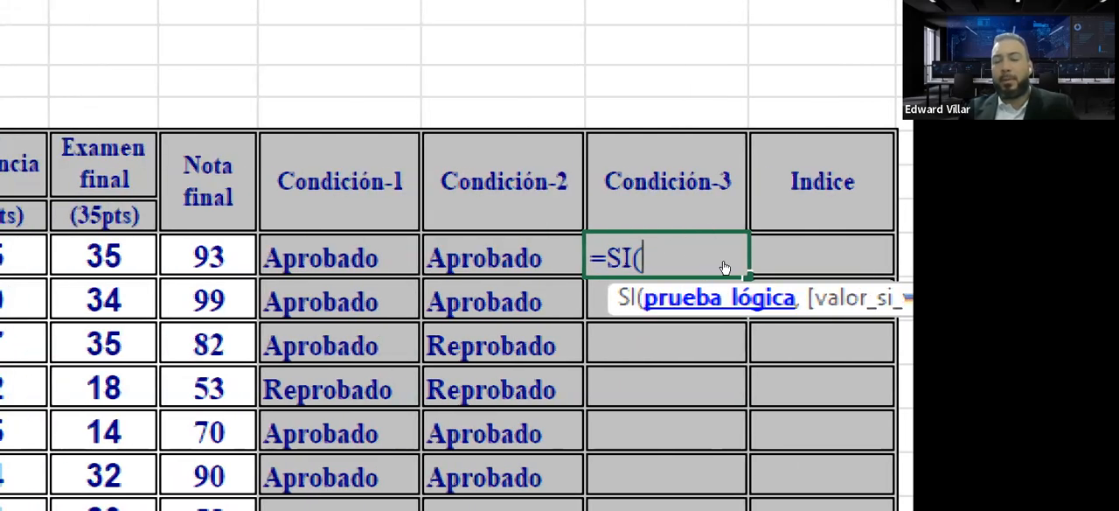
text(o)
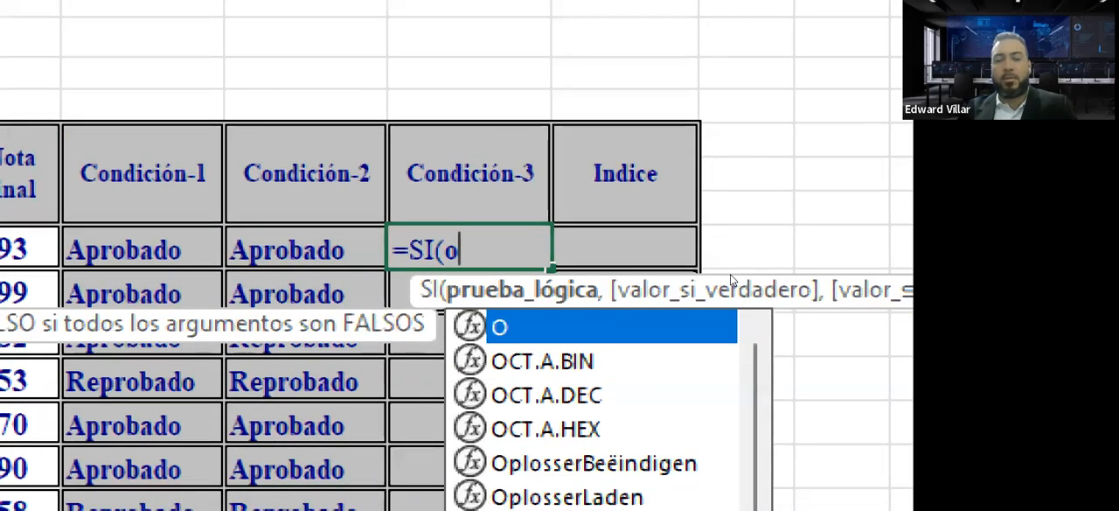
key(Tab)
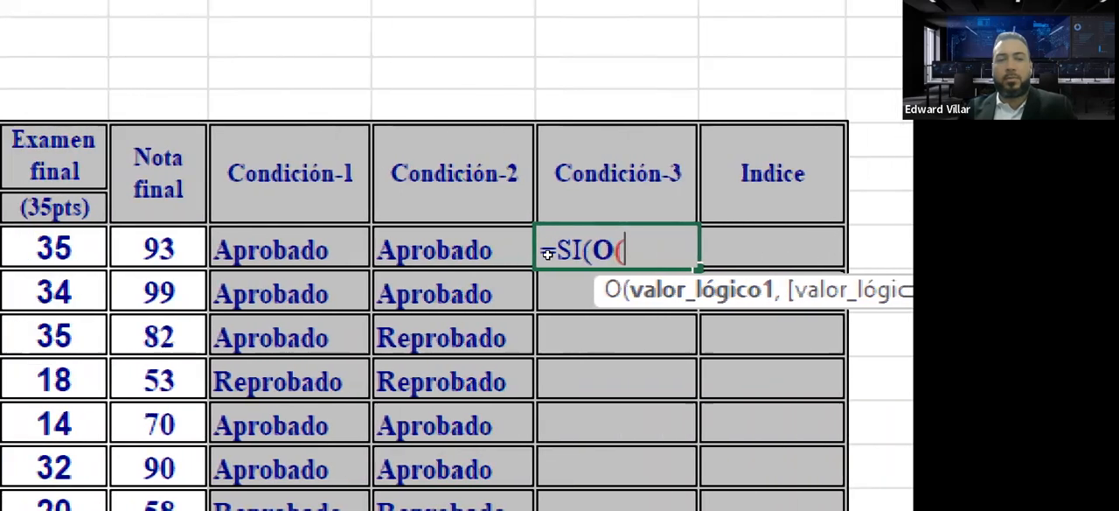
Add the first O condition that Nota final is at least 70, as L13>=70, followed by the argument separator.
key(Left)
key(Left)
key(Left)
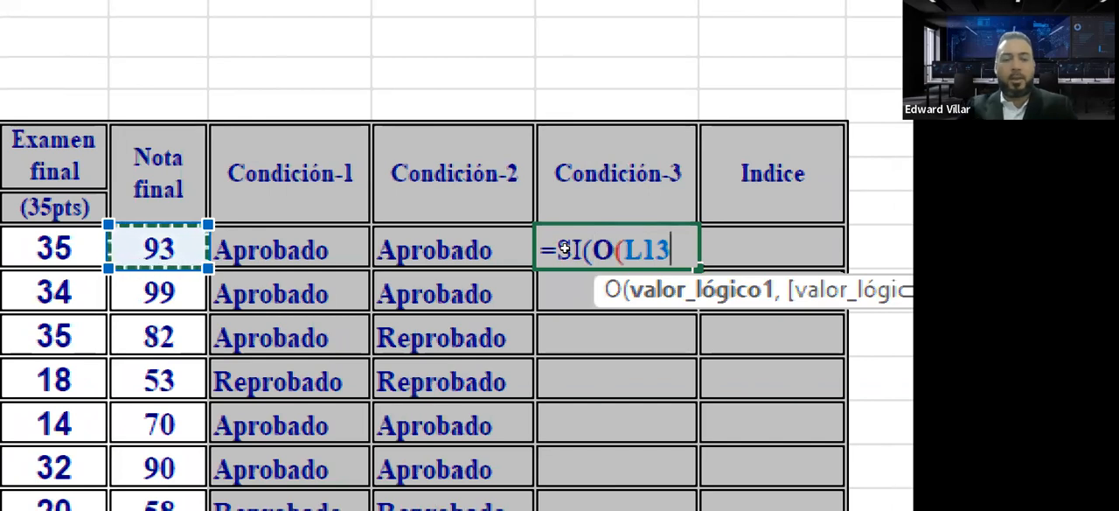
text(>=70)
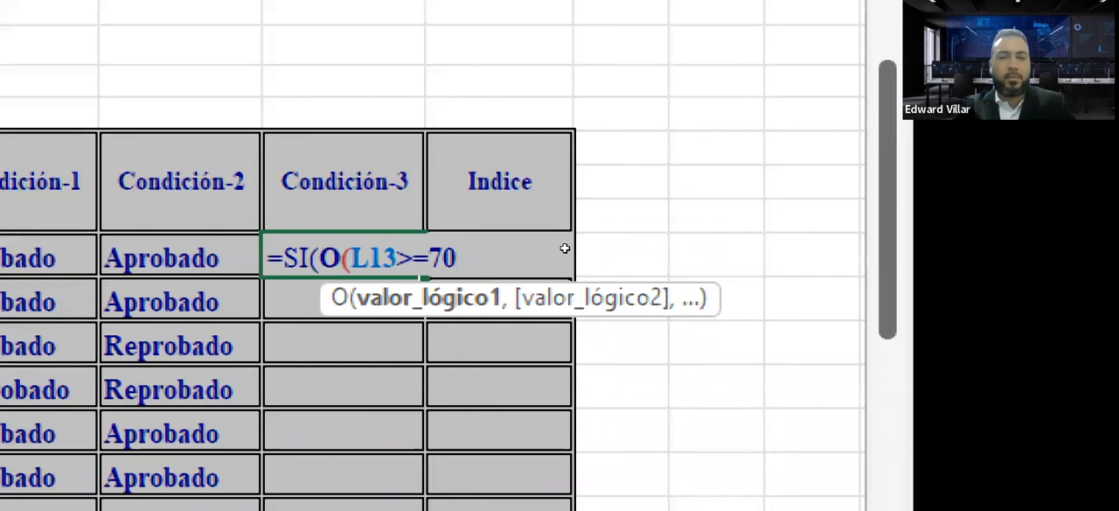
text(,)
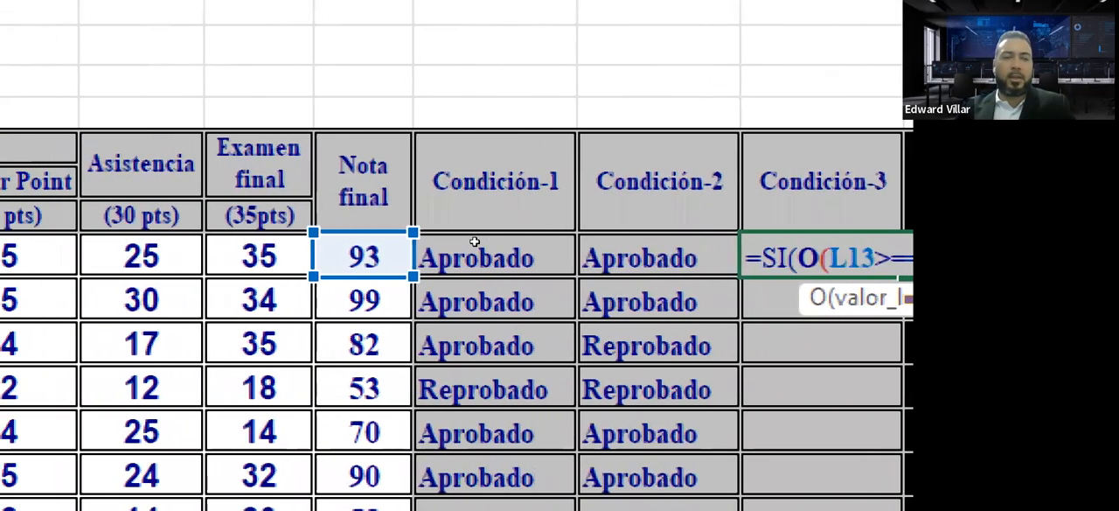
Add the second O condition that Asistencia is at least 20, as J13>=20, and close the O function.
click(142, 255)
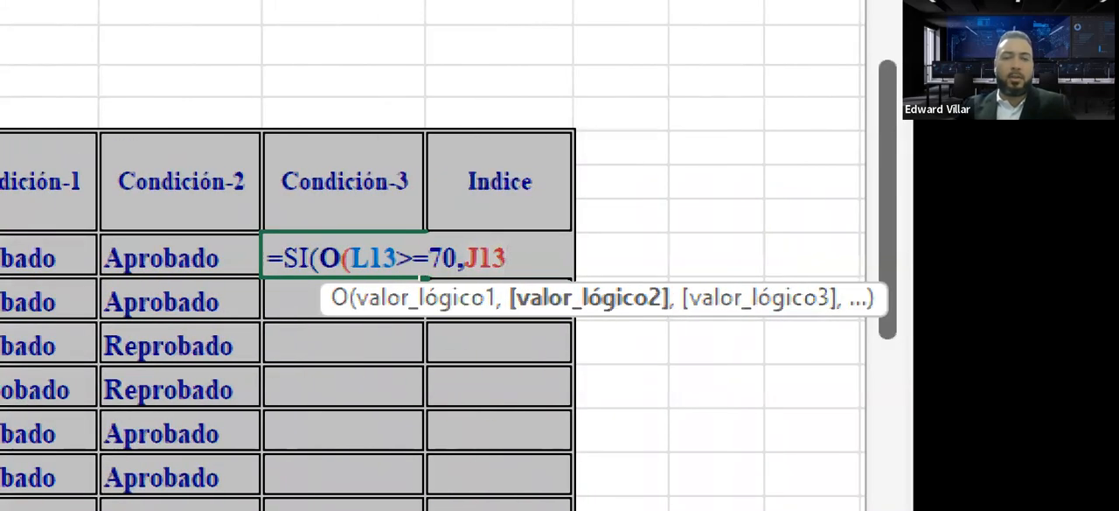
text(>=20)
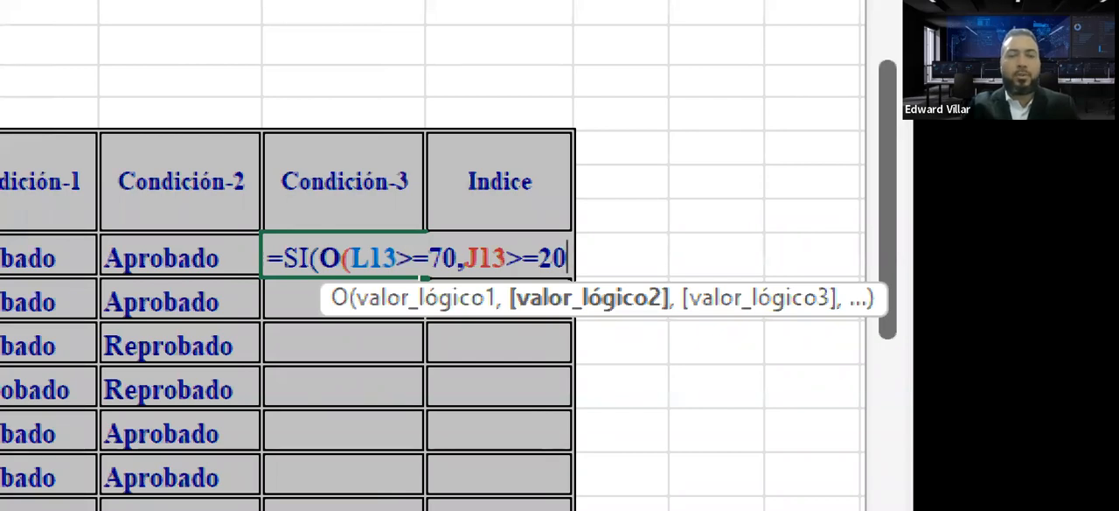
text())
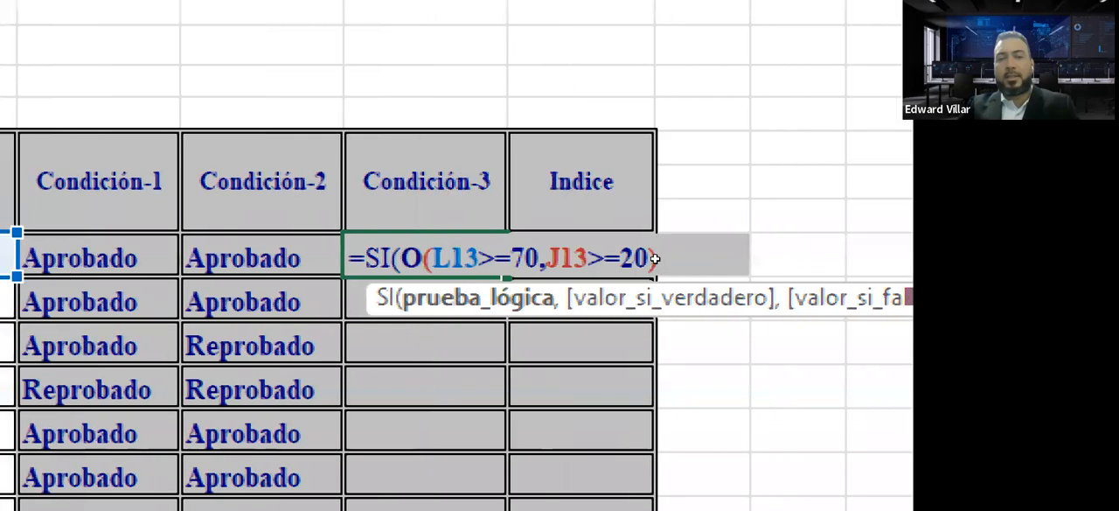
Add "Aprobado" as the value-if-true argument of the Condición-3 SI formula in O13, followed by the argument separator.
text(,)
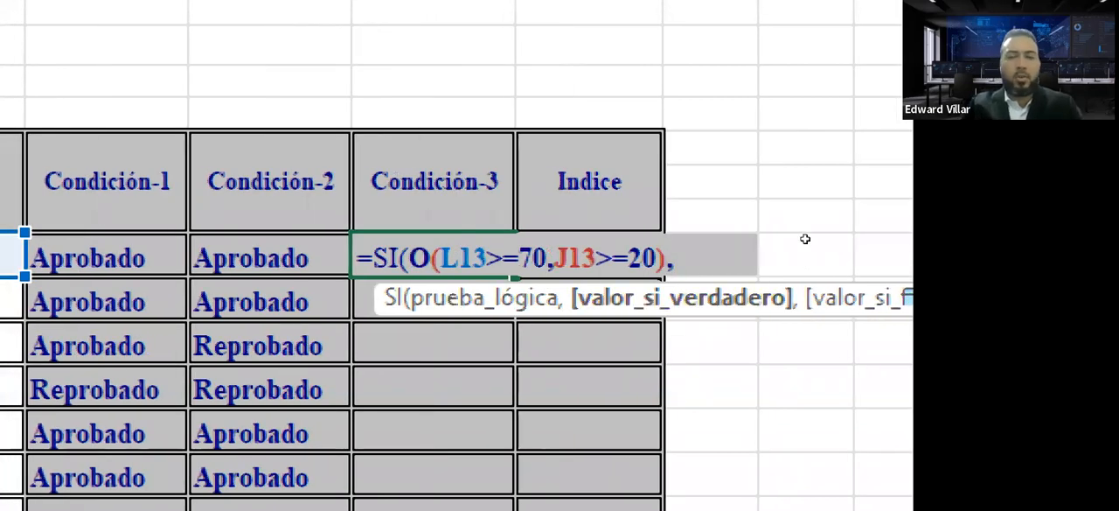
text("Aprobado)
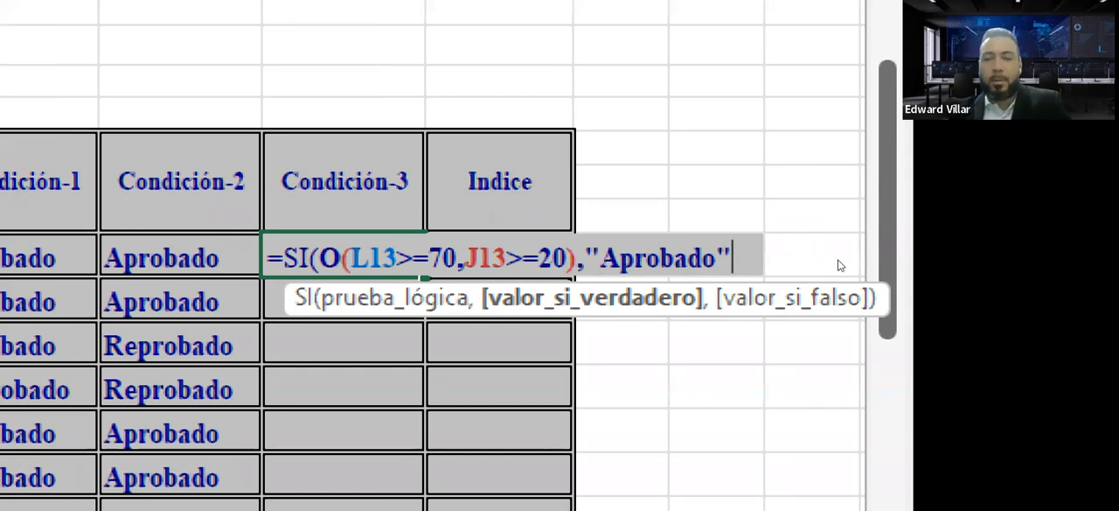
text(",)
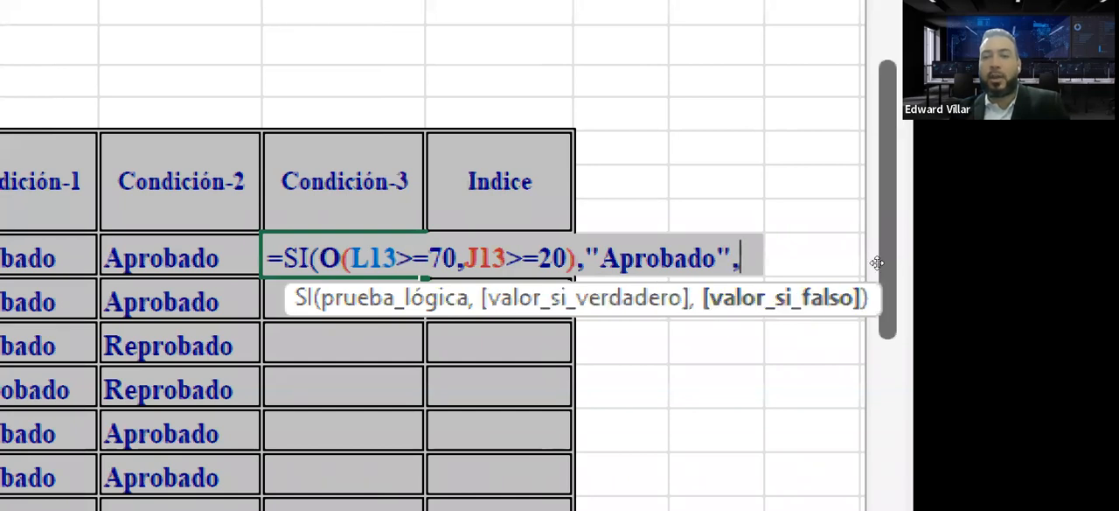
text("Re)
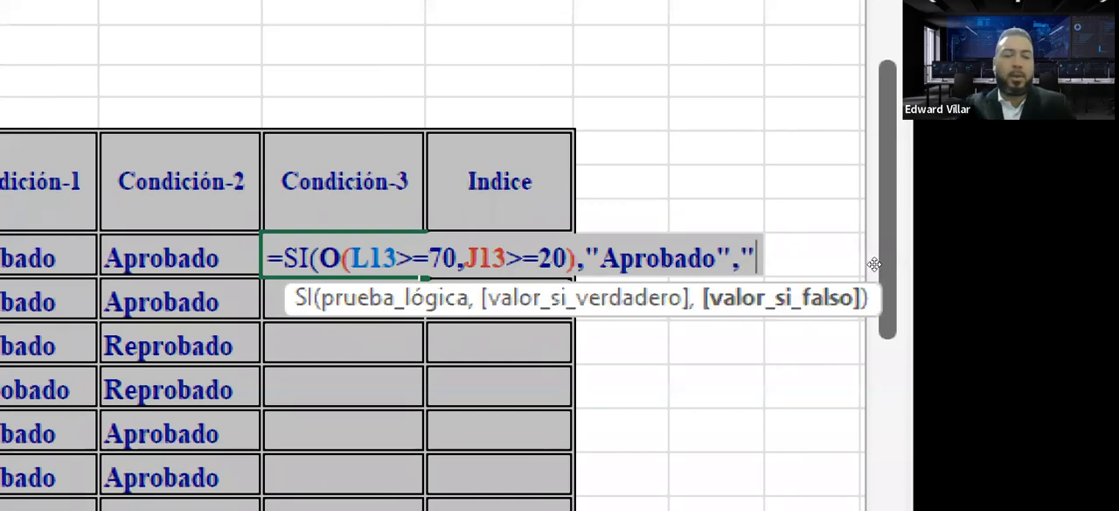
text(probado)
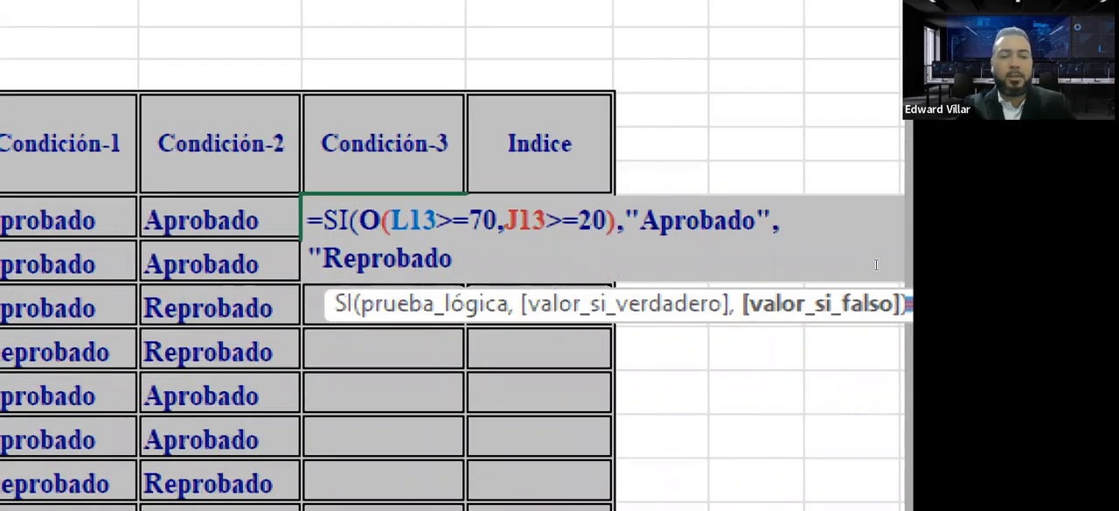
text())
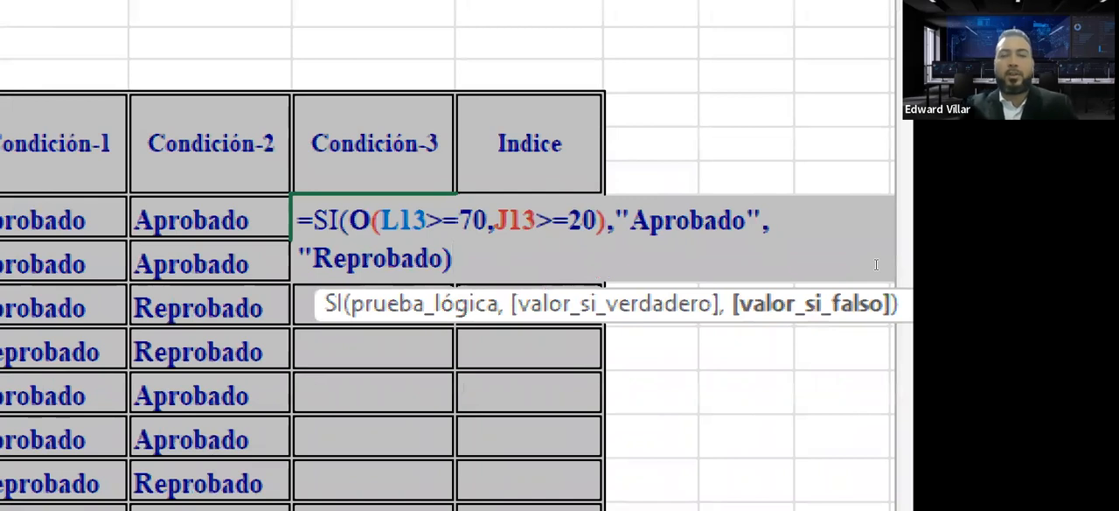
Add "Reprobado" as the value-if-false argument, close the SI function and enter the formula in O13, accepting Excel's proposed correction.
key(Return)
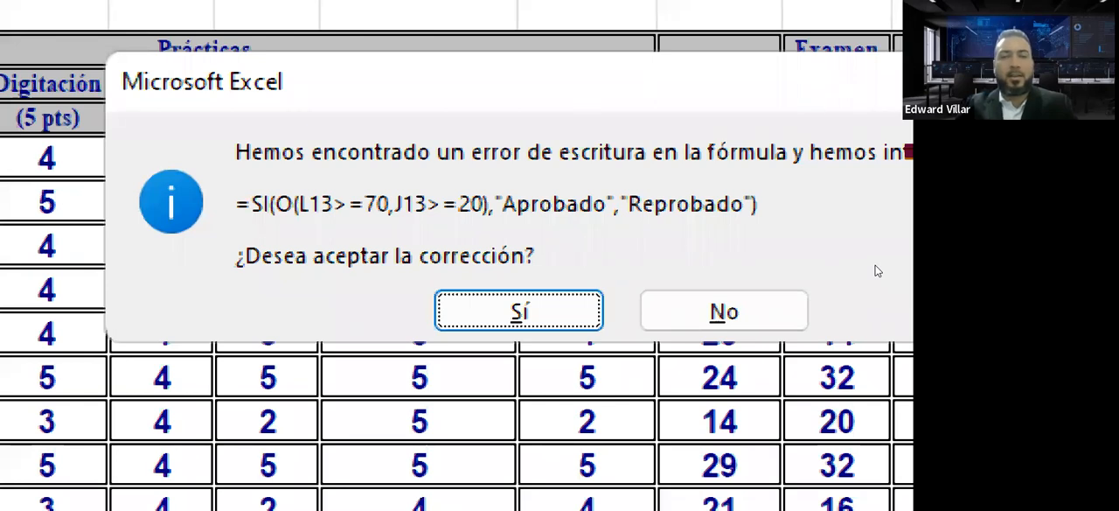
key(Return)
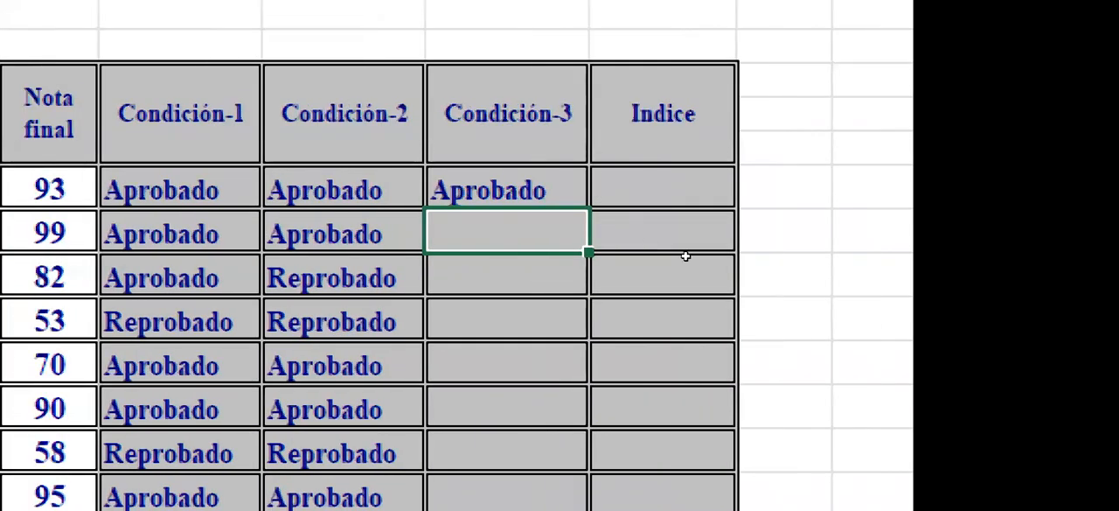
Review the Condición-3 formula in O13 and check the Asistencia and Nota final values it uses in row 13.
key(Up)
key(F2)
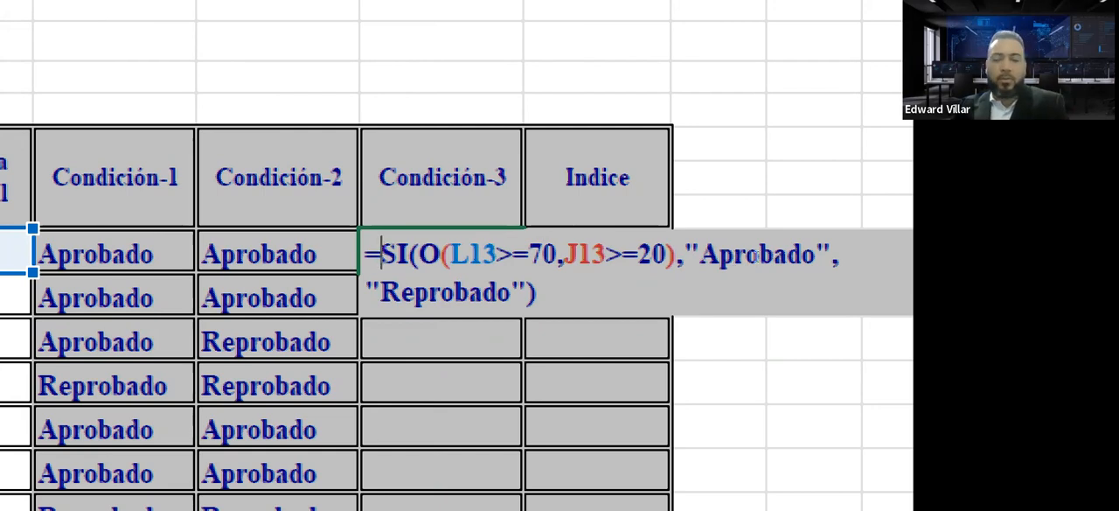
key(Return)
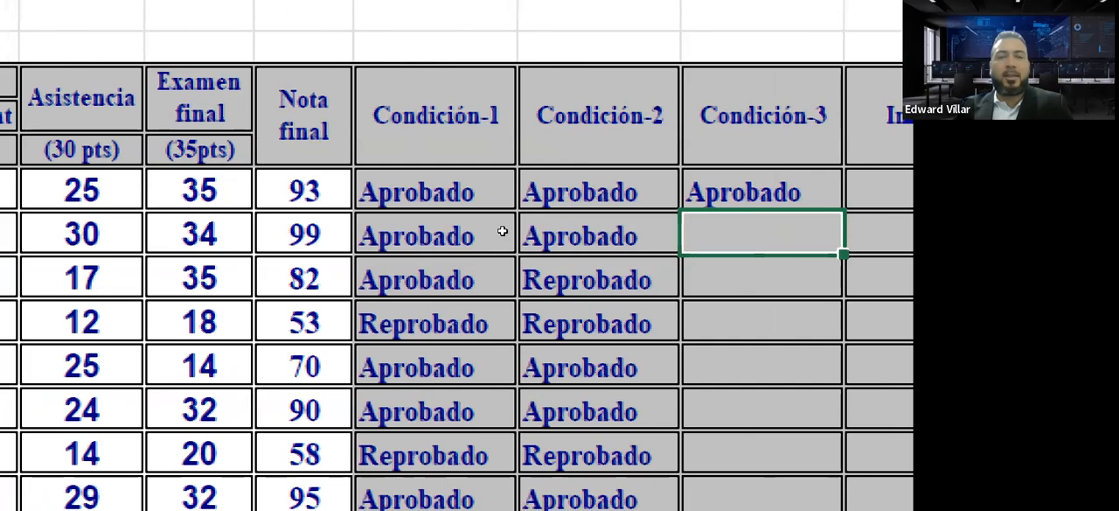
key(Up)
key(Left)
key(Left)
key(Left)
key(Left)
key(Left)
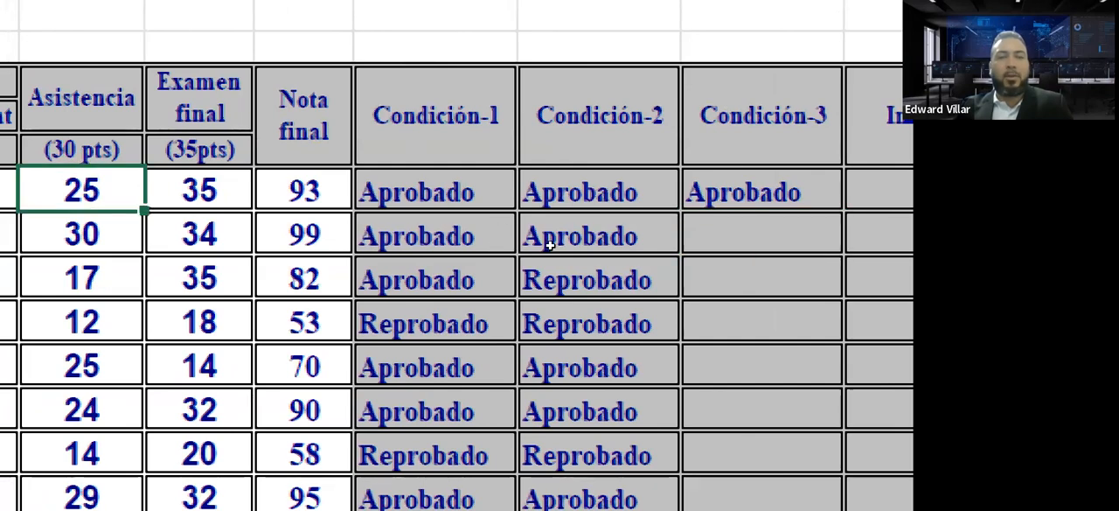
key(Right)
key(Right)
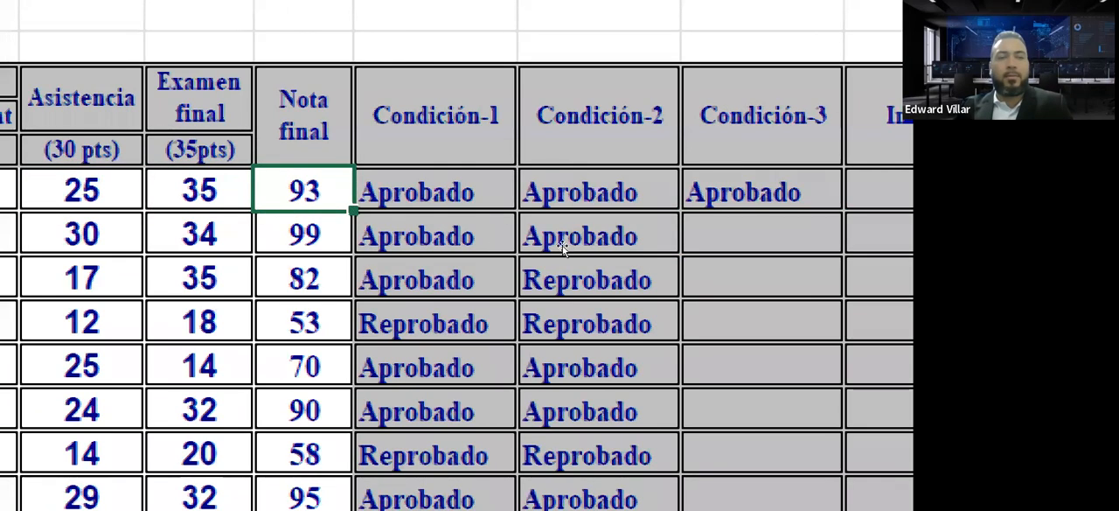
key(Return)
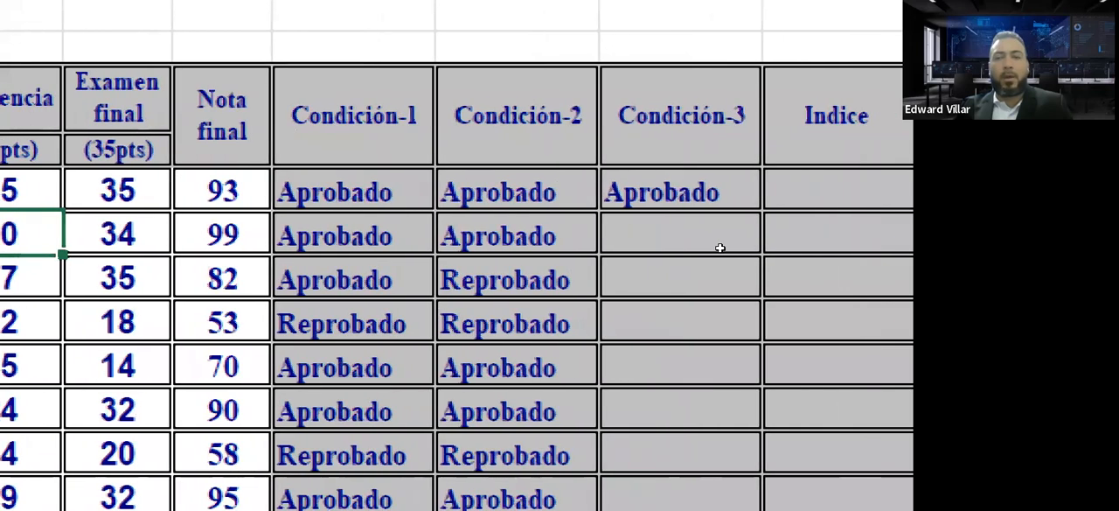
Fill the Condición-3 formula from O13 down the column for all the students.
click(828, 195)
double_click(746, 252)
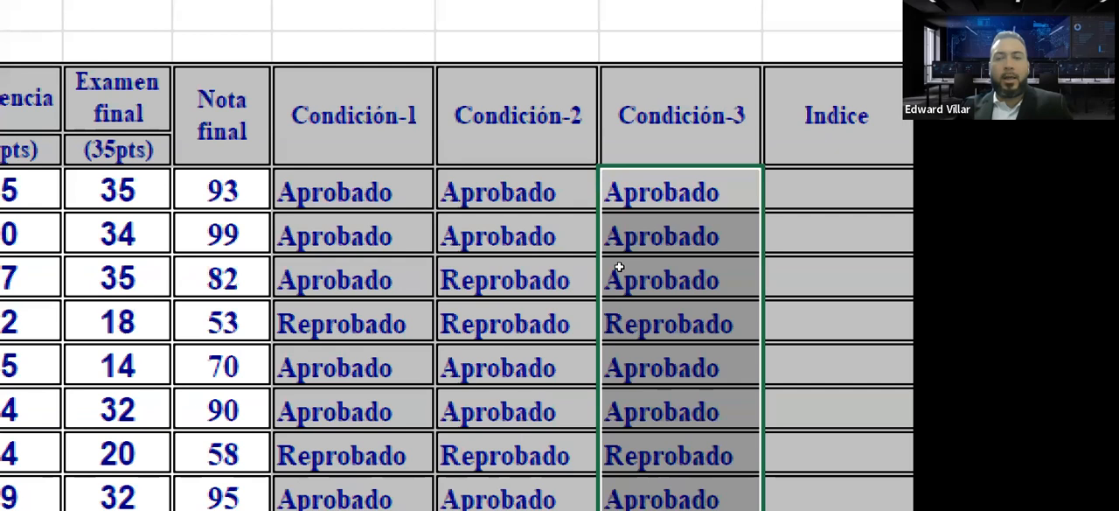
click(702, 277)
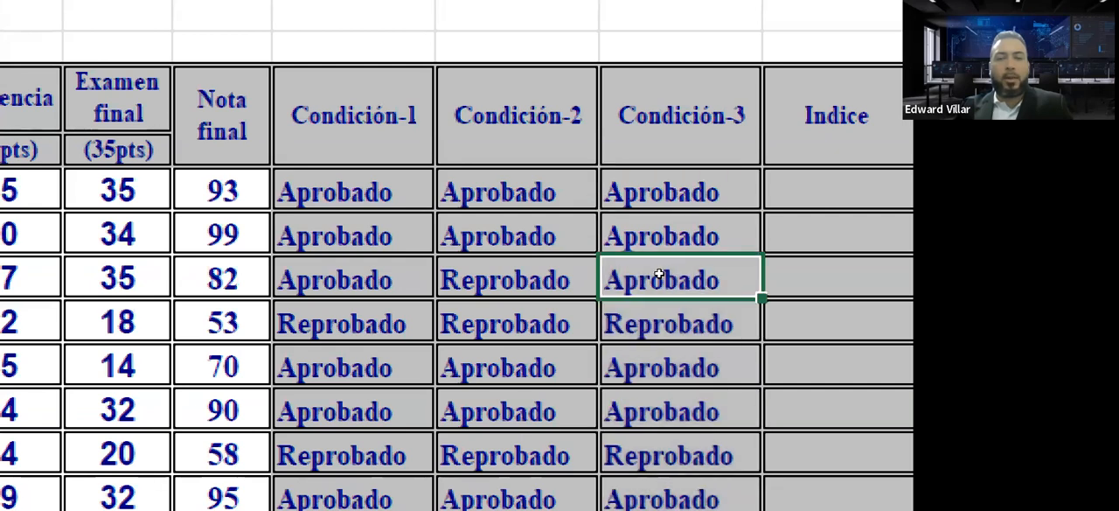
Compare the Condición-3 results in rows 15 to 19 with each student's Asistencia, Nota final and Condición-2 values.
scroll(478, 264, left, 3)
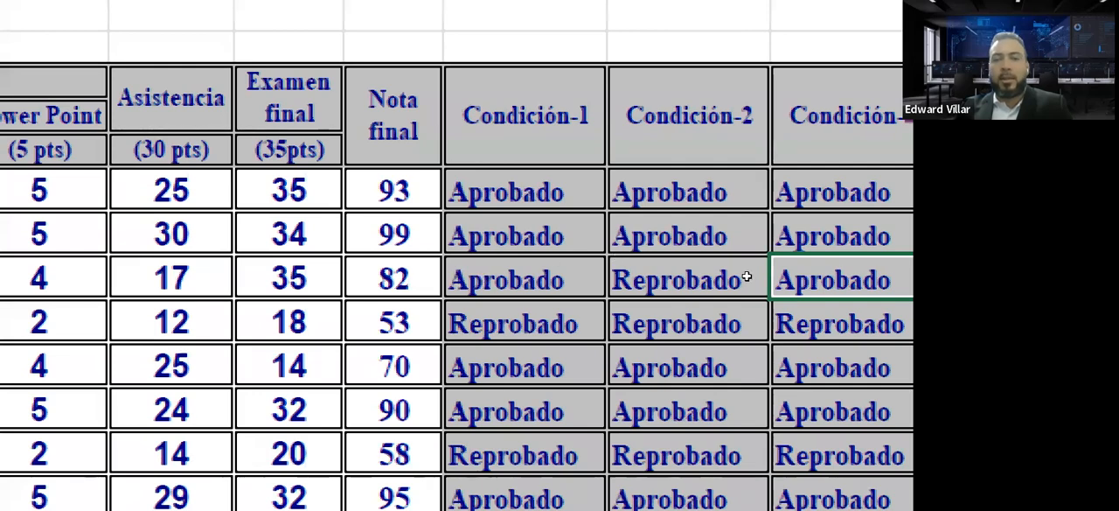
key(Down)
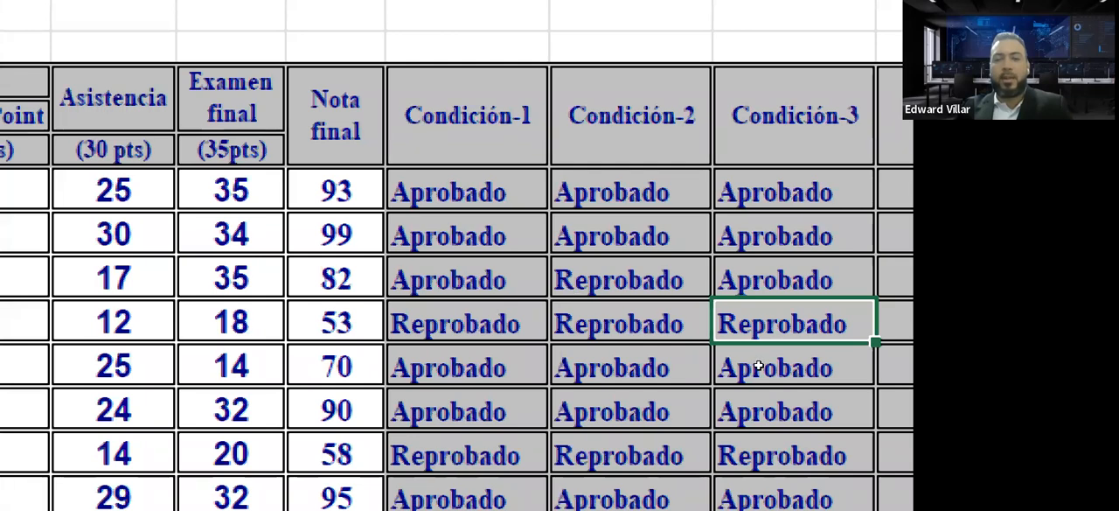
key(Down)
key(Down)
key(Down)
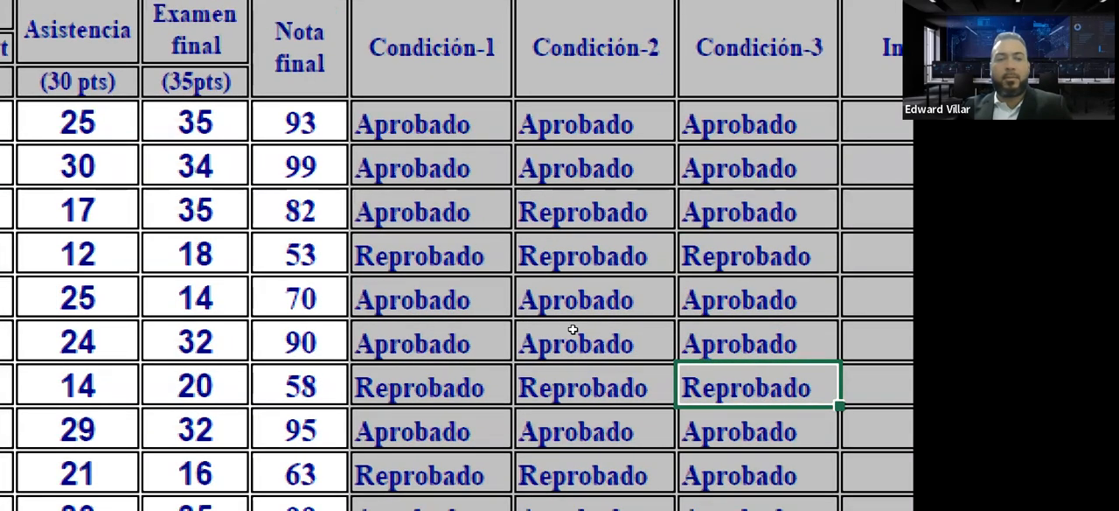
key(Left)
key(Left)
key(Left)
key(Left)
key(Left)
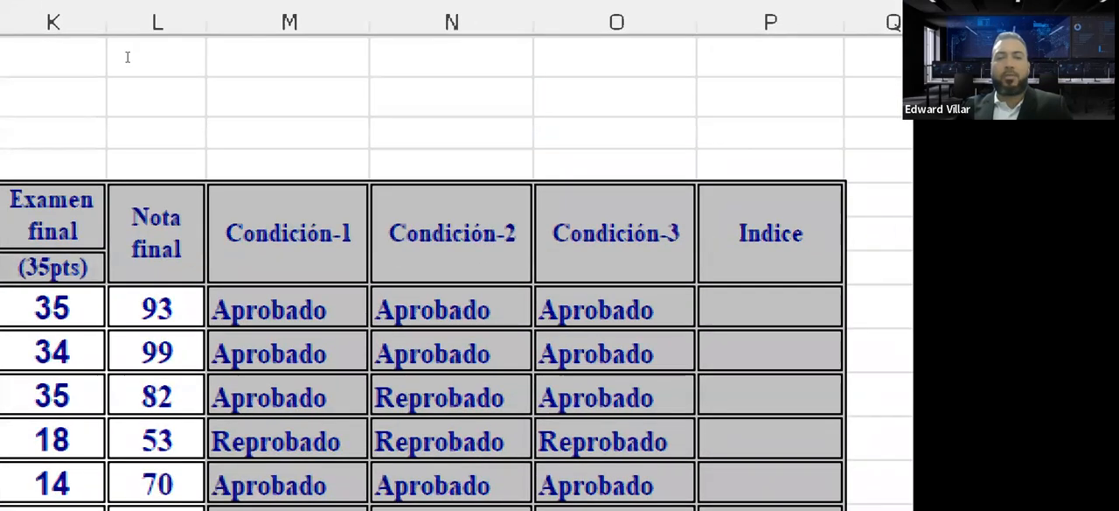
Examine the nested O(L13>=70,J13>=20) test within O13's formula, and leave editing without changing the formula.
click(633, 312)
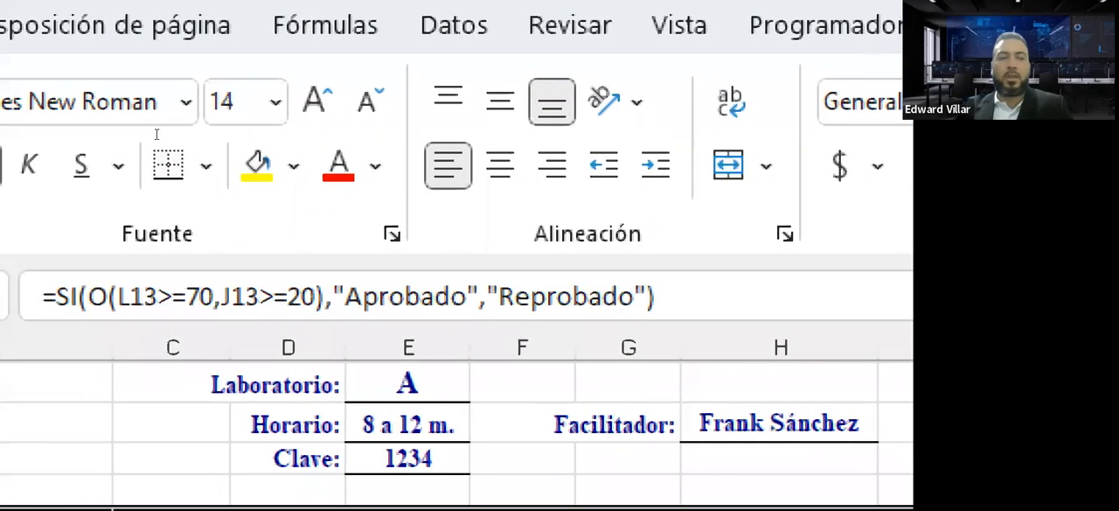
drag(88, 297, 324, 296)
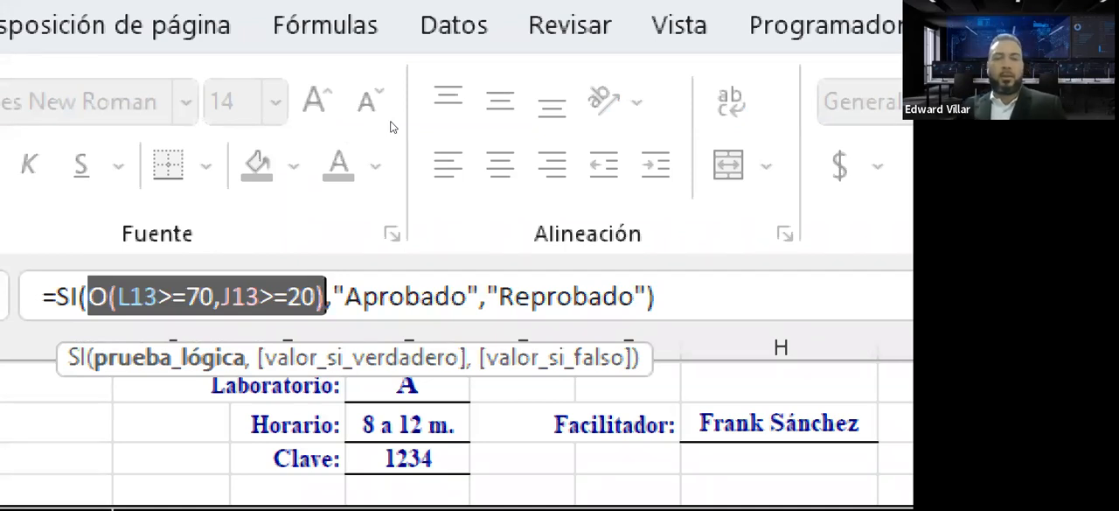
key(Escape)
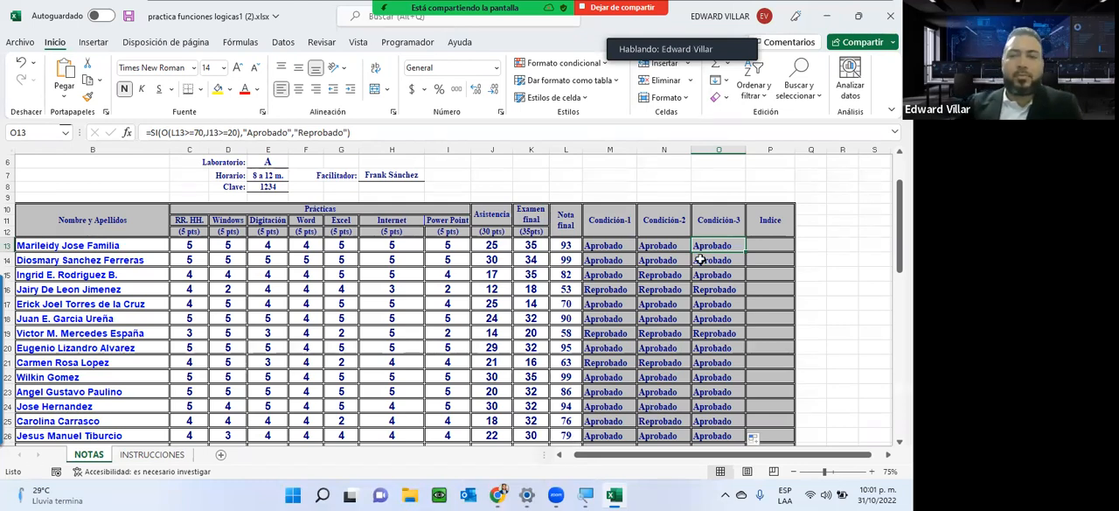
Select the first Indice cell, P13, and consult the ÍNDICE instruction on the INSTRUCCIONES sheet.
click(769, 246)
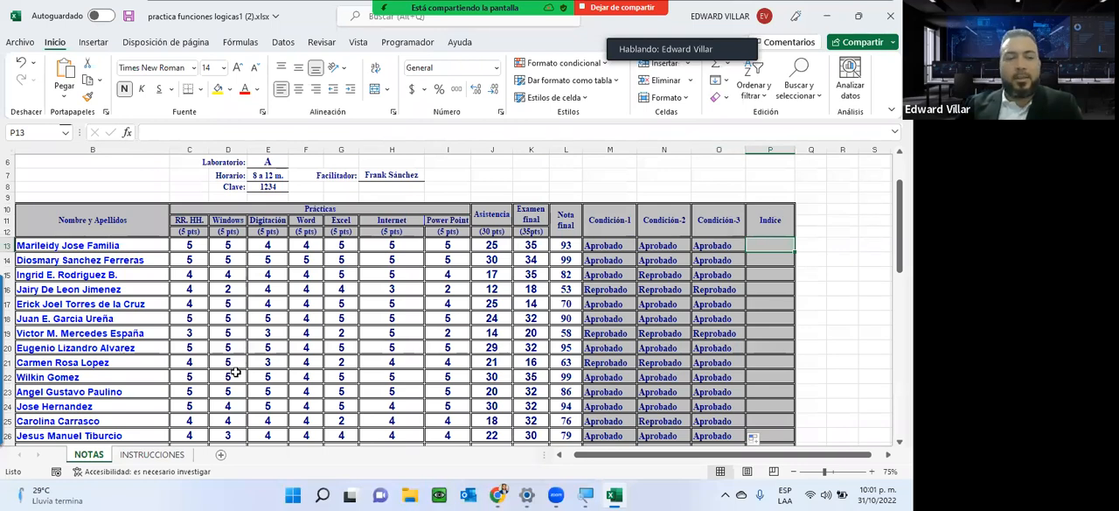
click(137, 457)
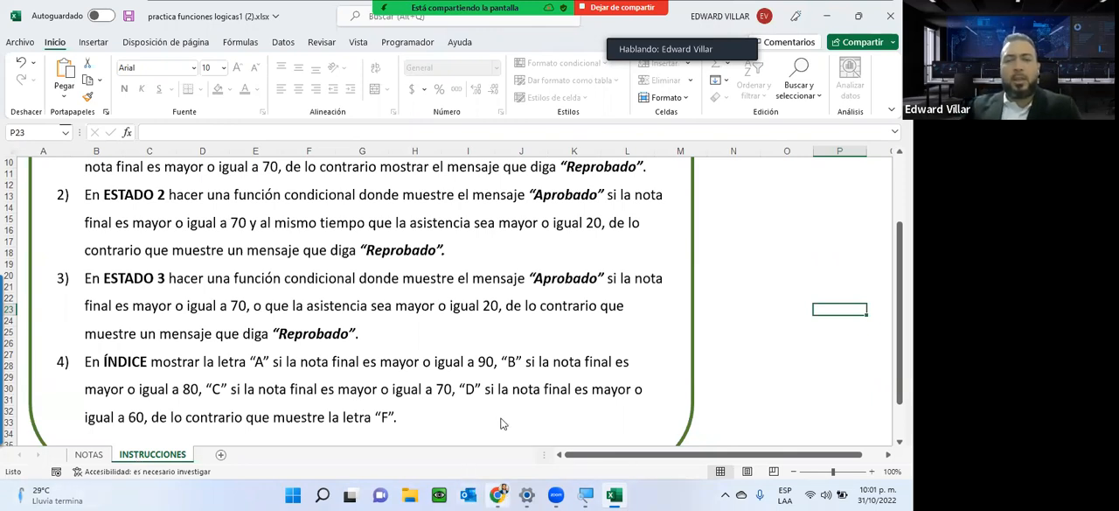
Switch to the MANUAL EXEL INTERMEDIO PDF in Chrome, find the Funciones anidadas section on page 11, and highlight its explanation of nested SI.
click(412, 412)
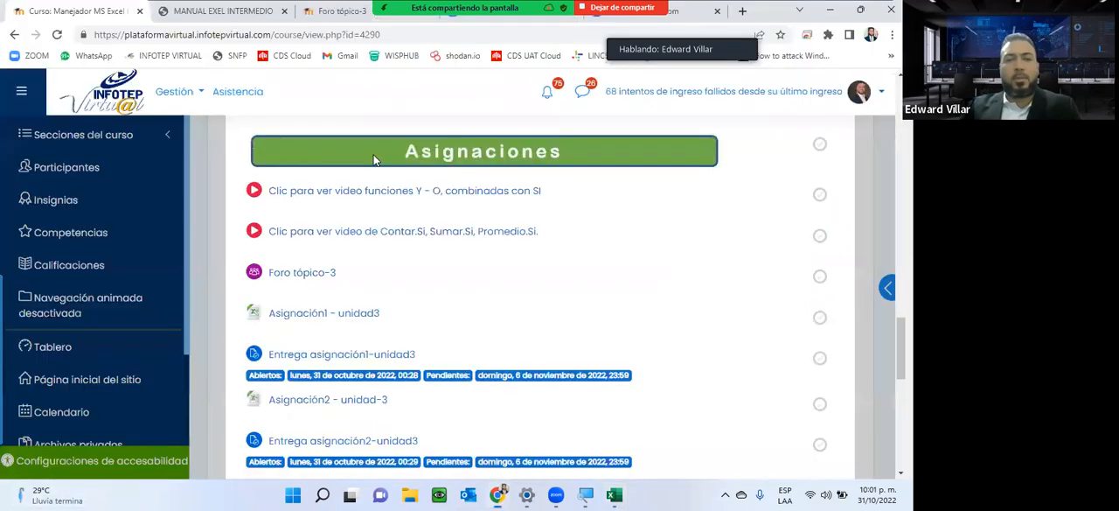
click(222, 11)
scroll(404, 238, down, 1)
scroll(404, 239, up, 10)
scroll(405, 239, up, 15)
scroll(405, 238, up, 10)
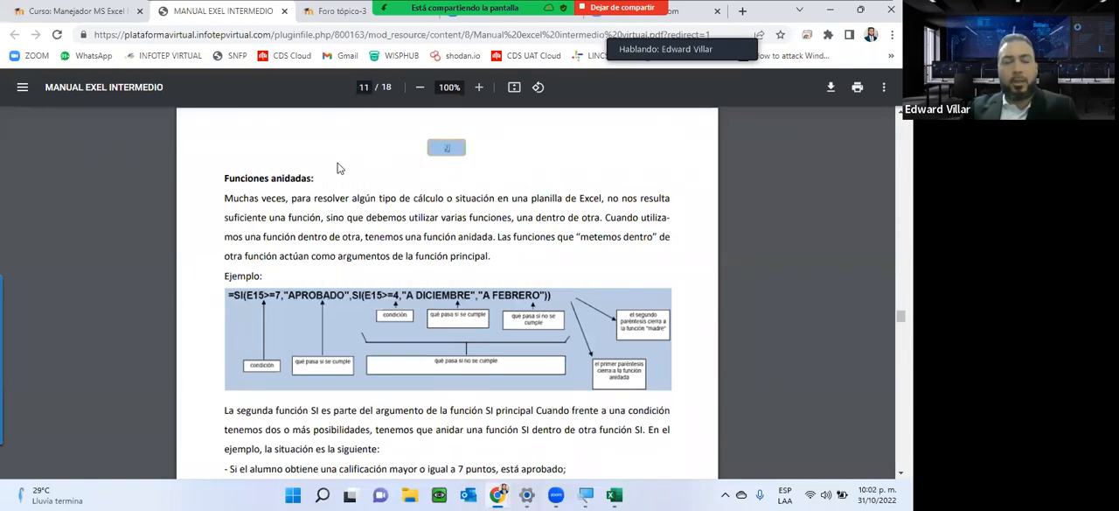
drag(225, 179, 378, 255)
drag(399, 413, 405, 451)
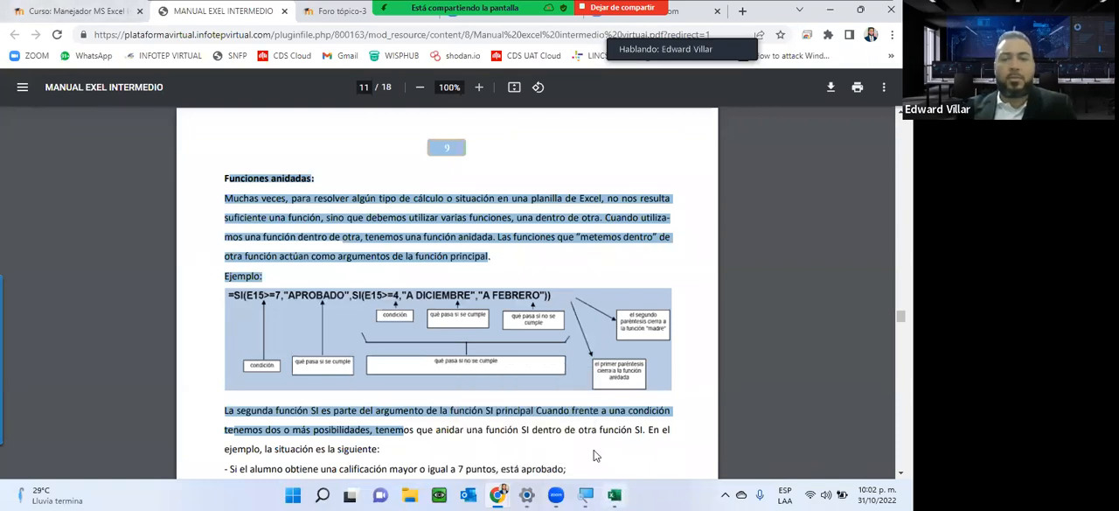
Return to Excel and read the ÍNDICE instruction's grade ranges on the INSTRUCCIONES sheet, checking the Indice column on NOTAS.
click(614, 494)
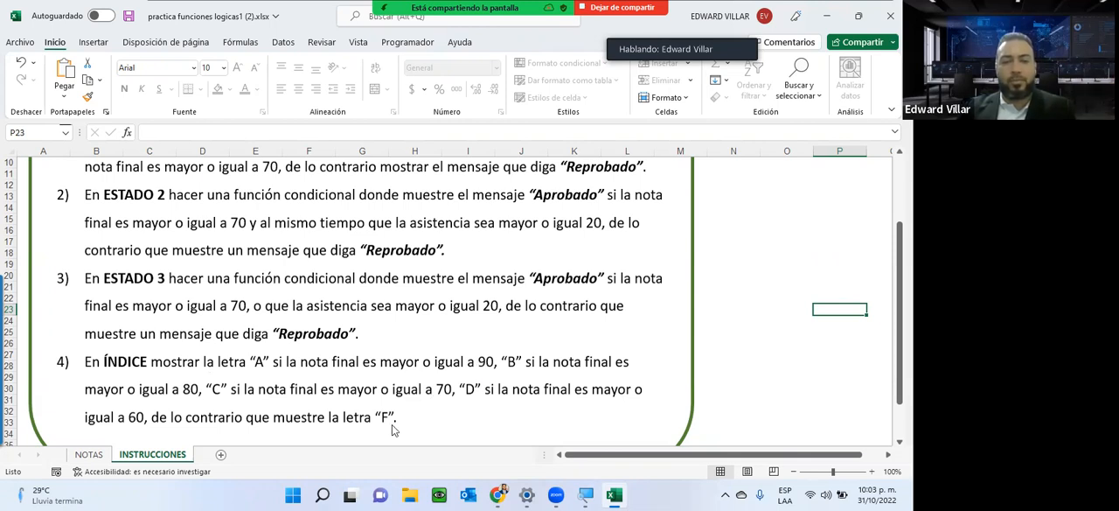
scroll(430, 331, down, 1)
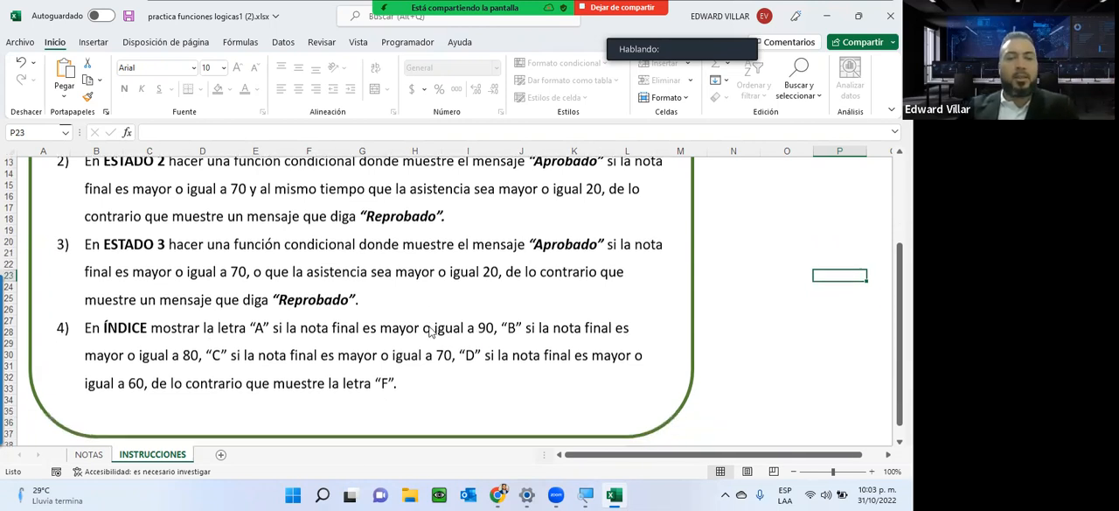
scroll(430, 332, down, 1)
scroll(429, 332, up, 2)
scroll(429, 332, down, 2)
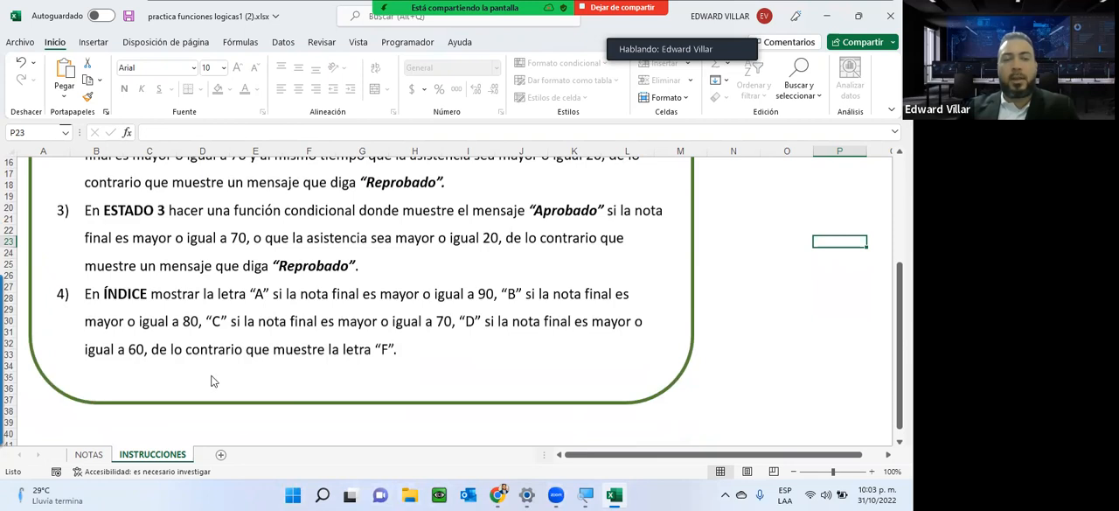
click(614, 495)
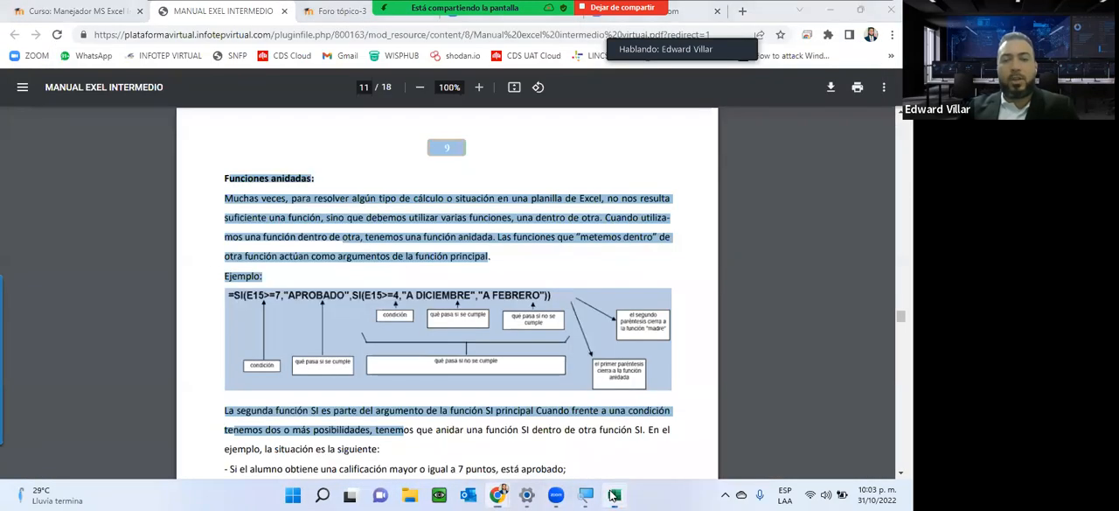
click(613, 495)
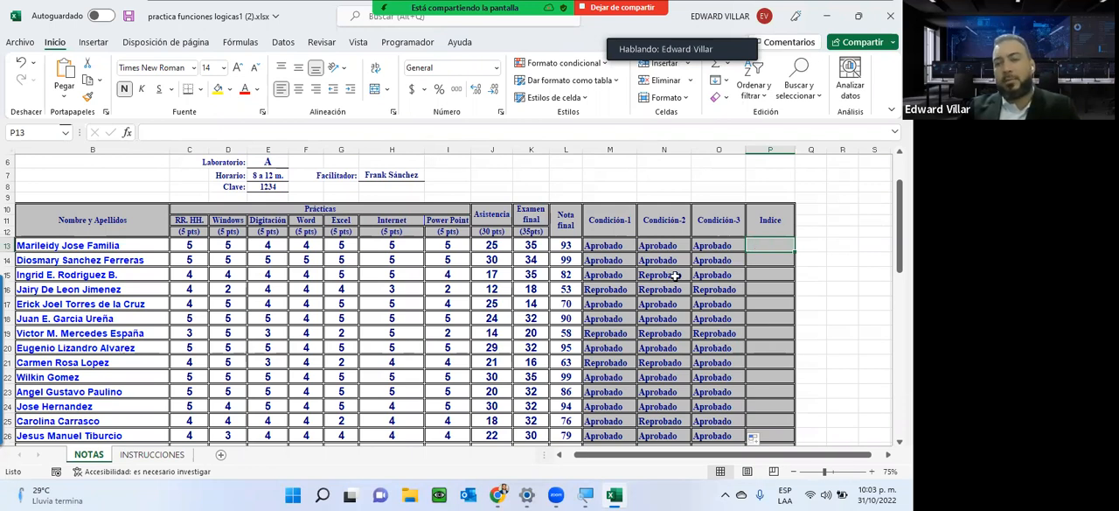
click(148, 455)
scroll(194, 332, down, 2)
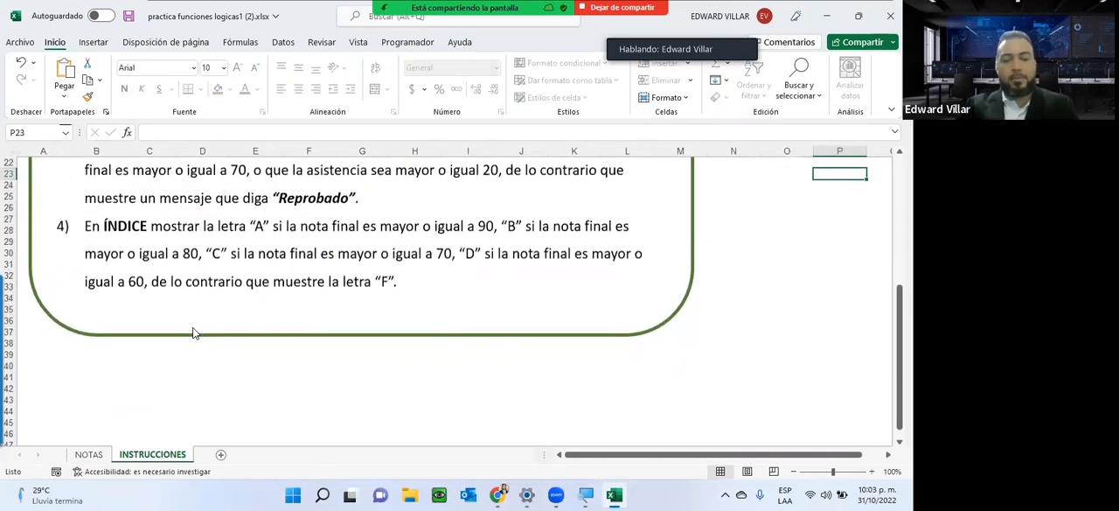
Open a blank Bloc de notas document over the workbook.
key(super)
text(no)
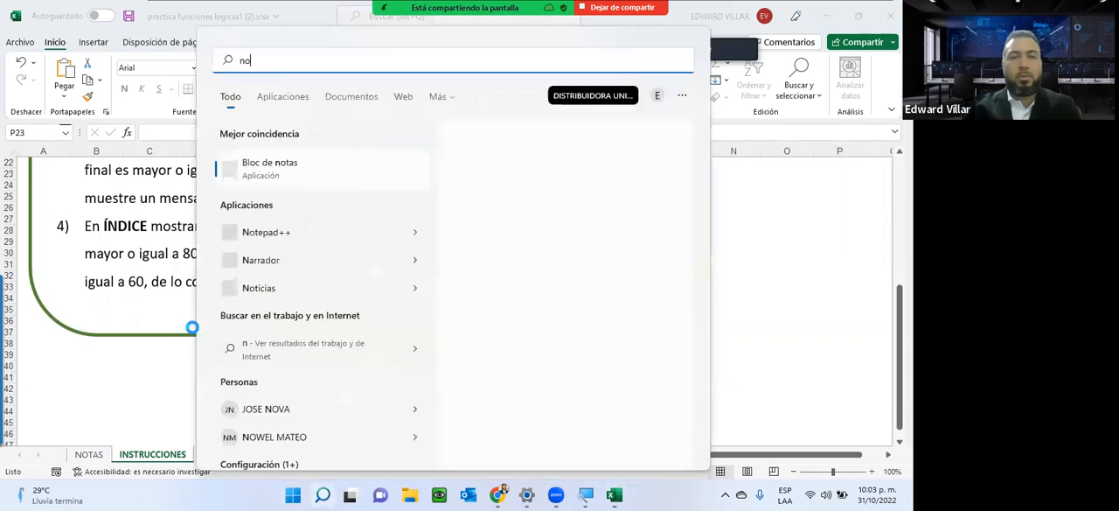
key(Return)
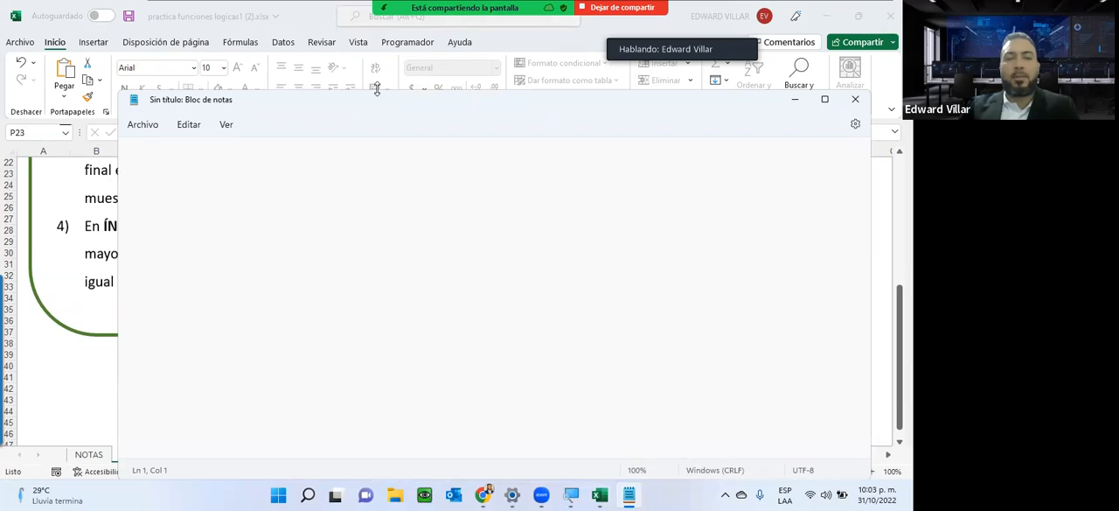
Shrink the Bloc de notas window from above and place it over the area beneath the ÍNDICE instruction.
drag(376, 88, 351, 298)
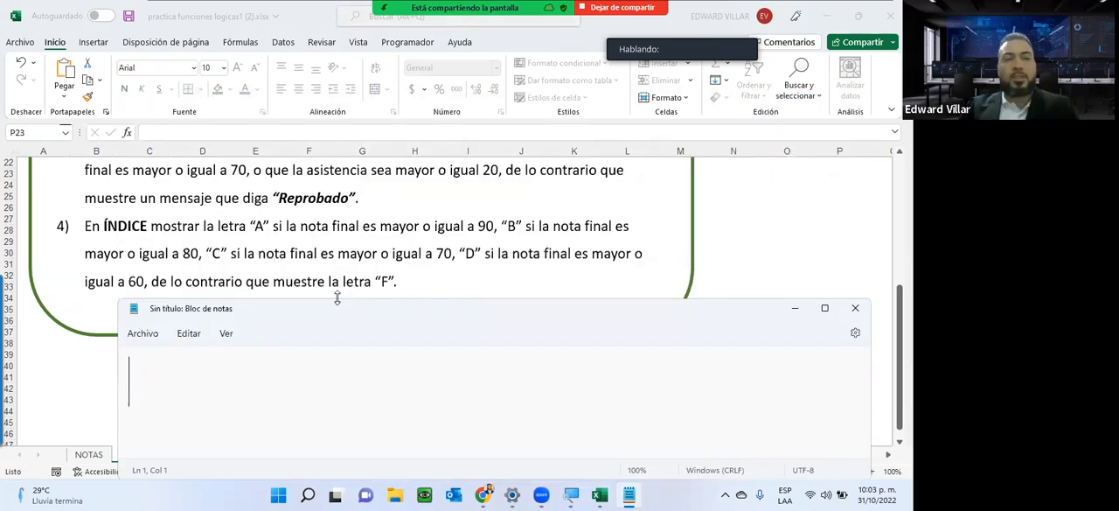
drag(312, 310, 238, 295)
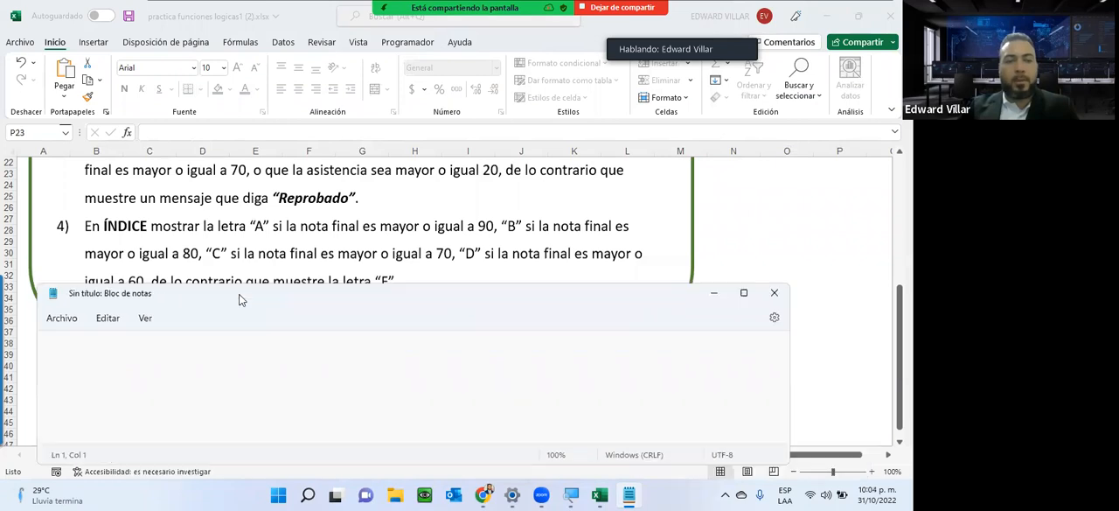
text(=)
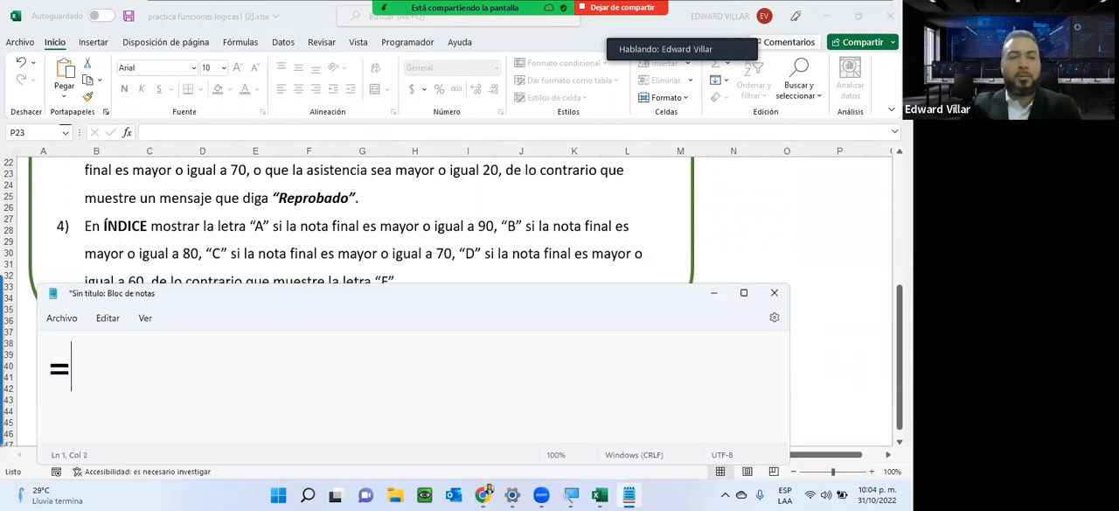
text(si)
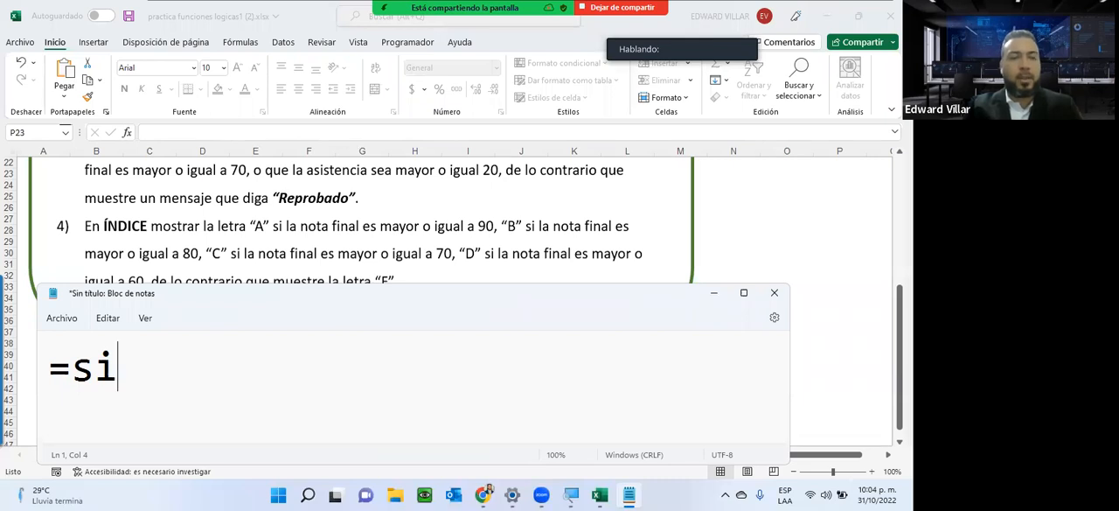
text(()
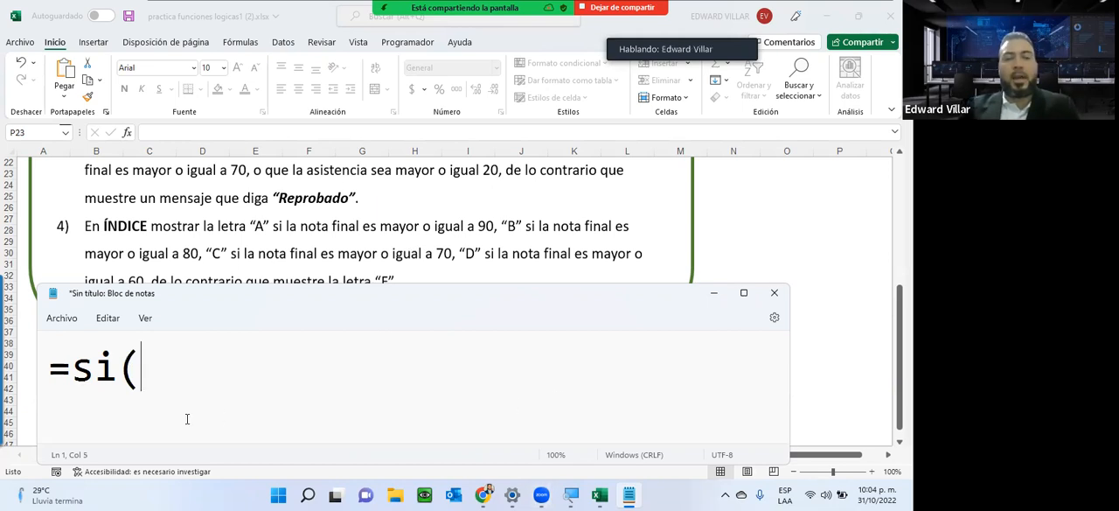
drag(191, 370, 39, 369)
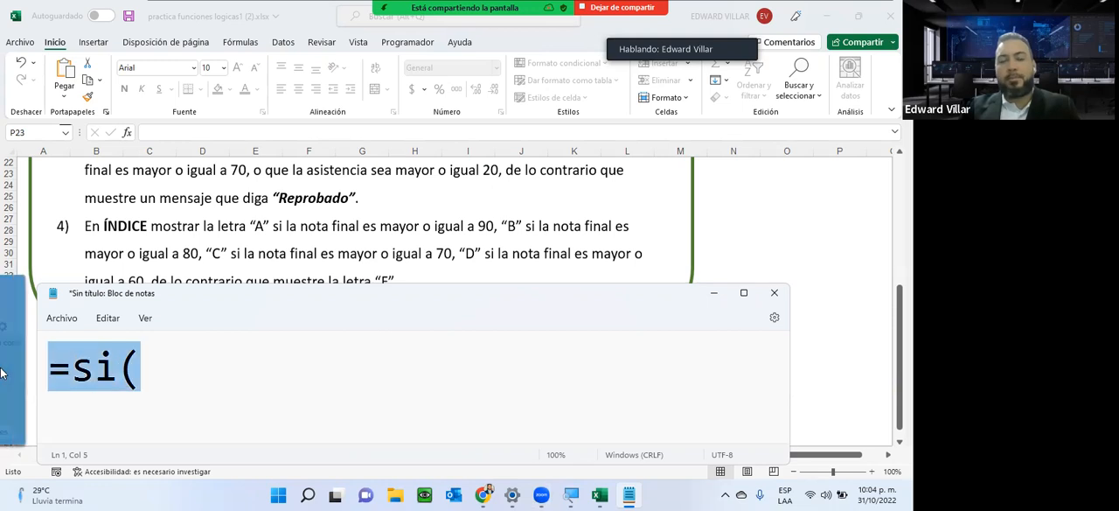
click(365, 364)
drag(195, 359, 7, 369)
key(BackSpace)
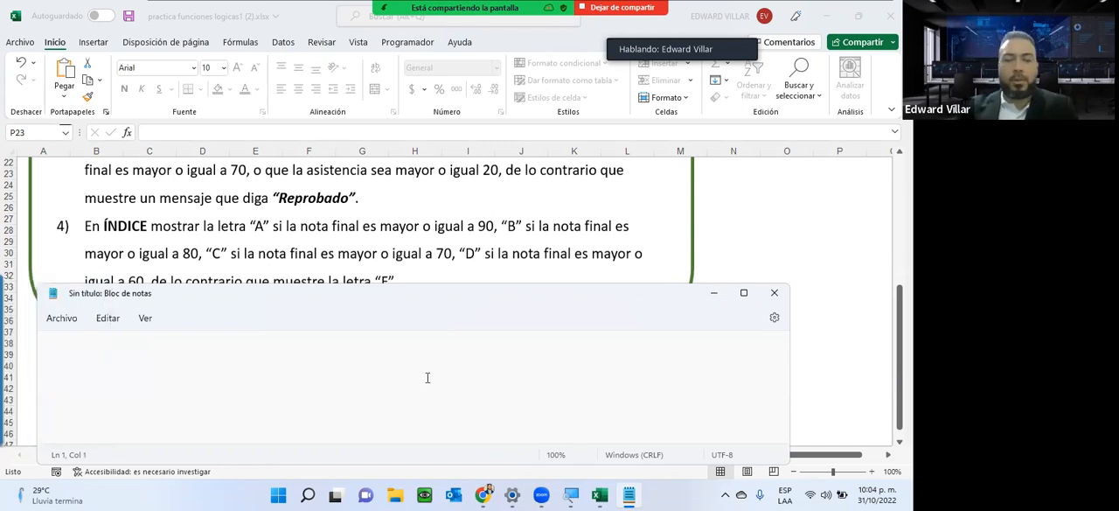
Switch to the NOTAS sheet in Excel and insert an SI function in P13 with the logical test L13>=90.
click(603, 496)
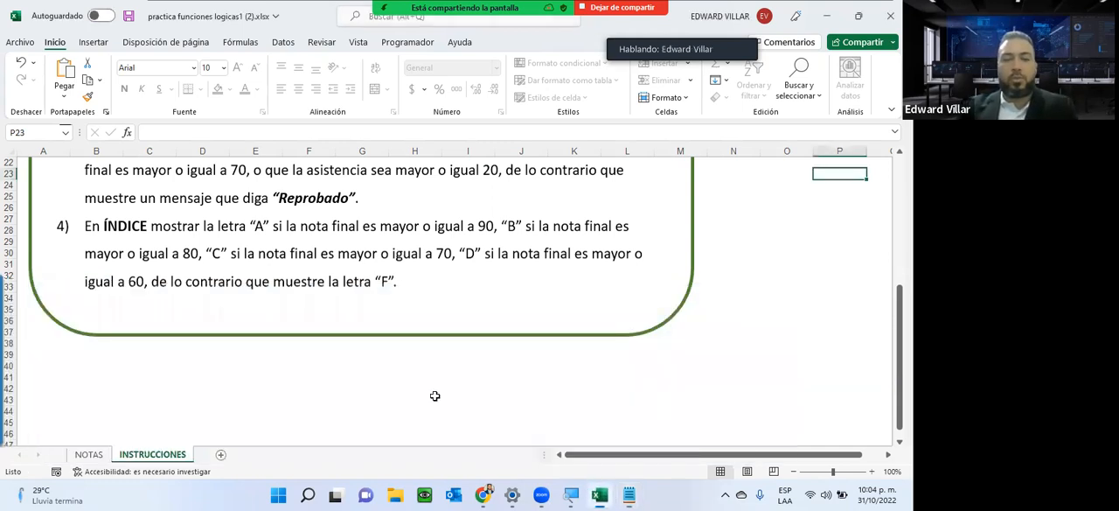
click(88, 453)
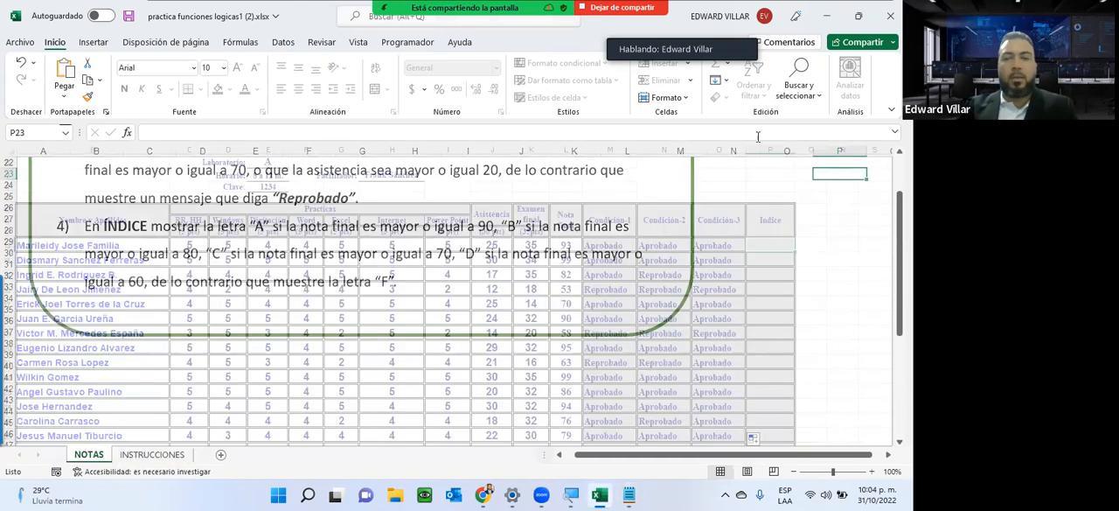
click(778, 246)
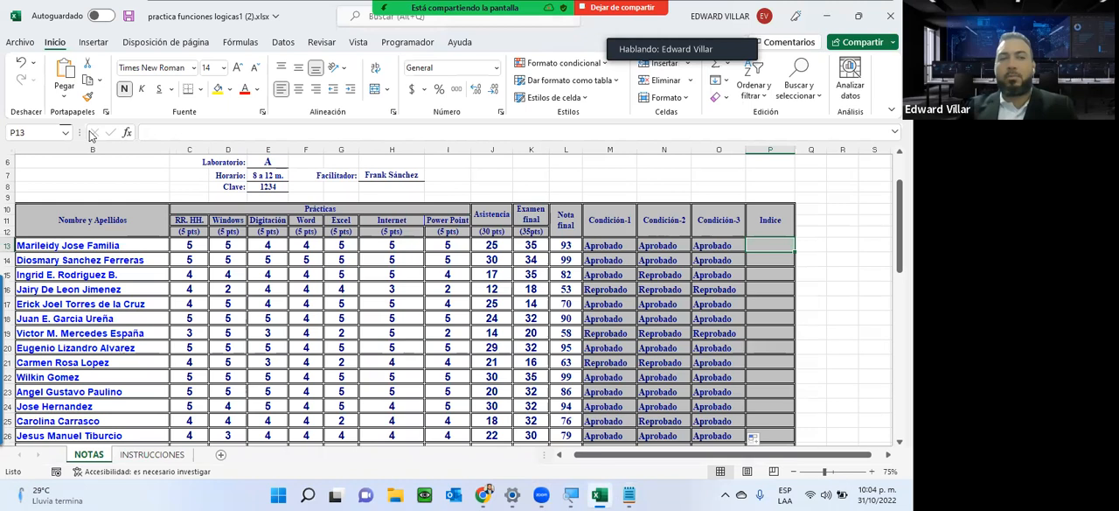
click(127, 132)
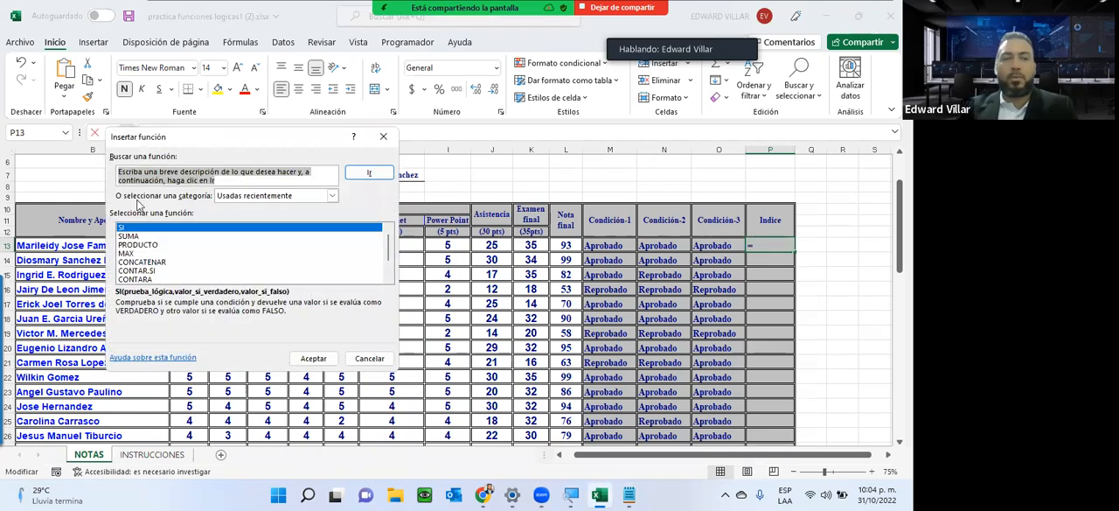
double_click(130, 228)
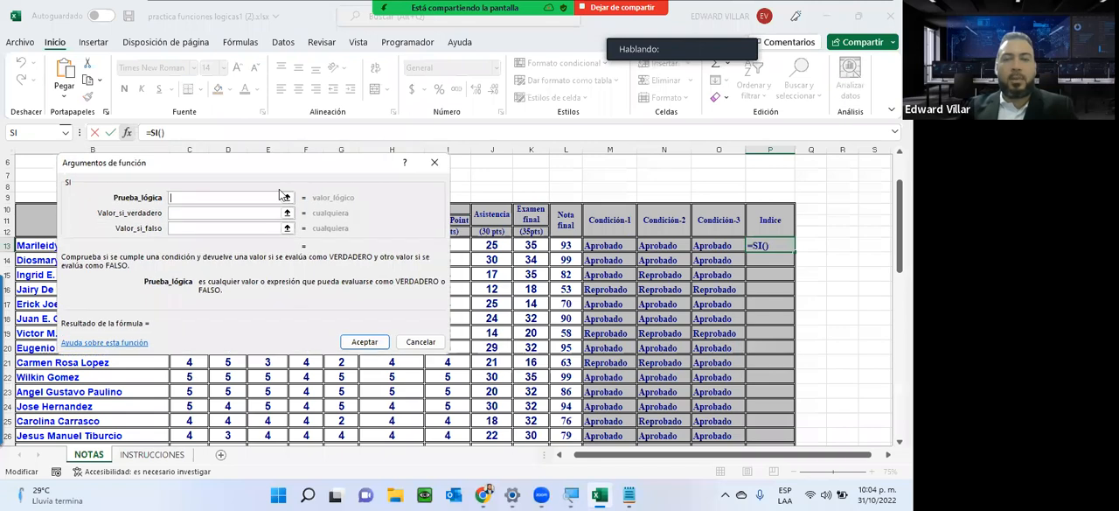
click(569, 245)
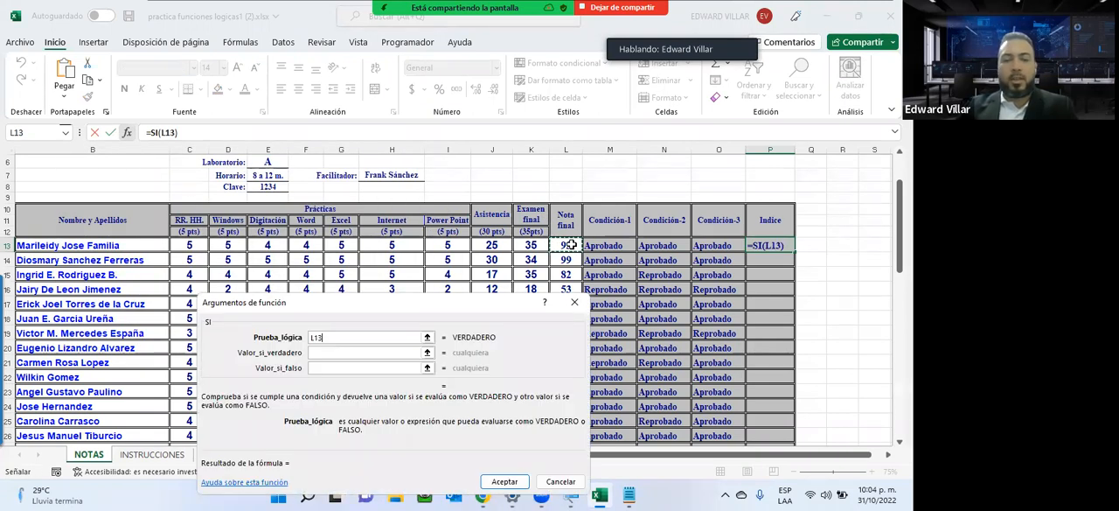
text(>=)
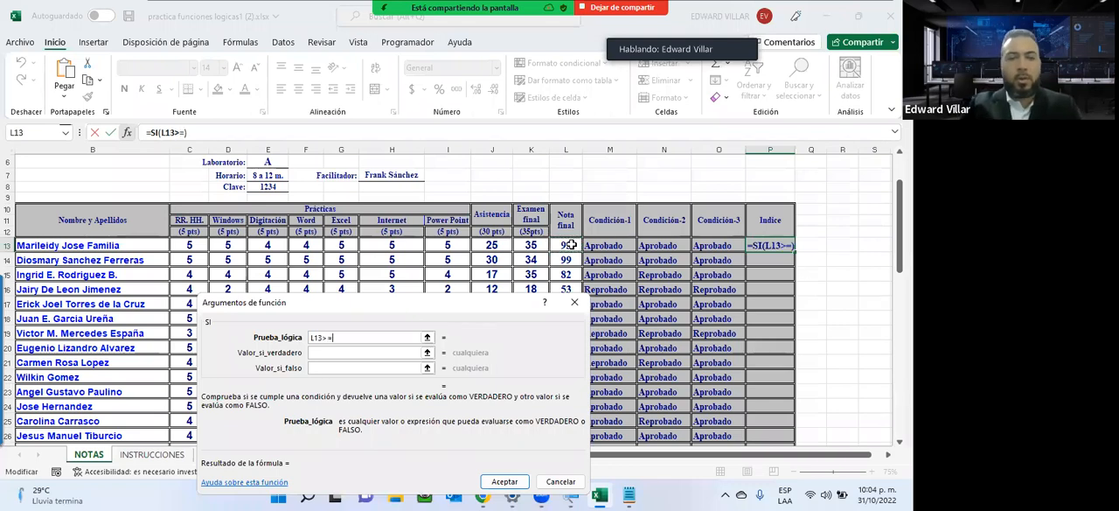
text(90)
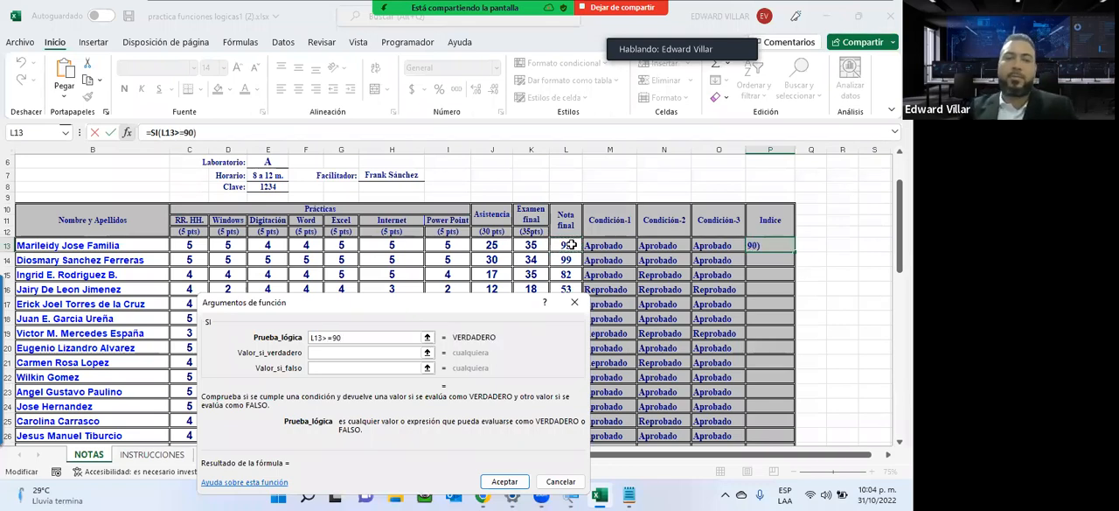
Complete P13's SI function with "A" as the true value and "B" as the false value, and center the cell.
click(325, 352)
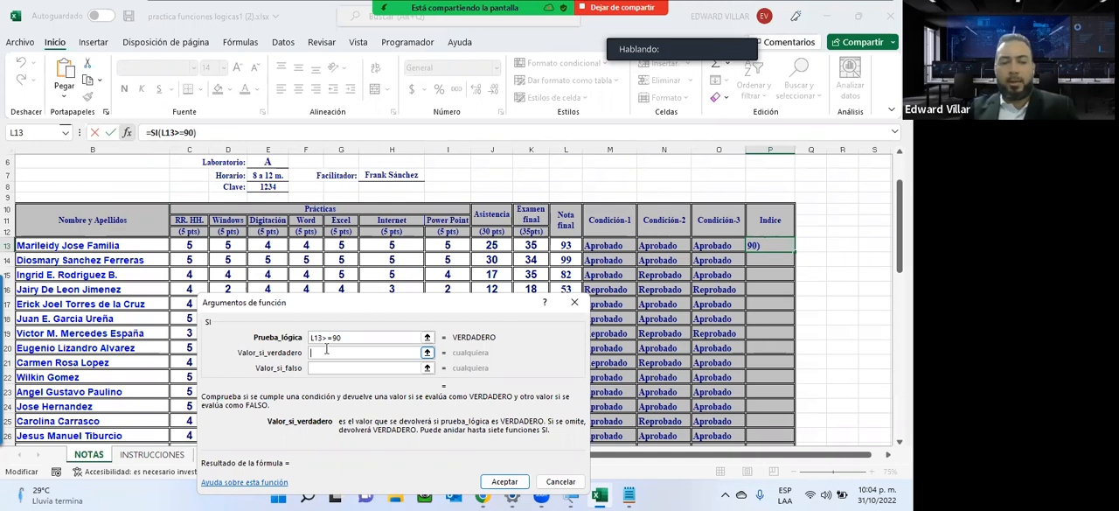
text(A)
click(331, 368)
text(B)
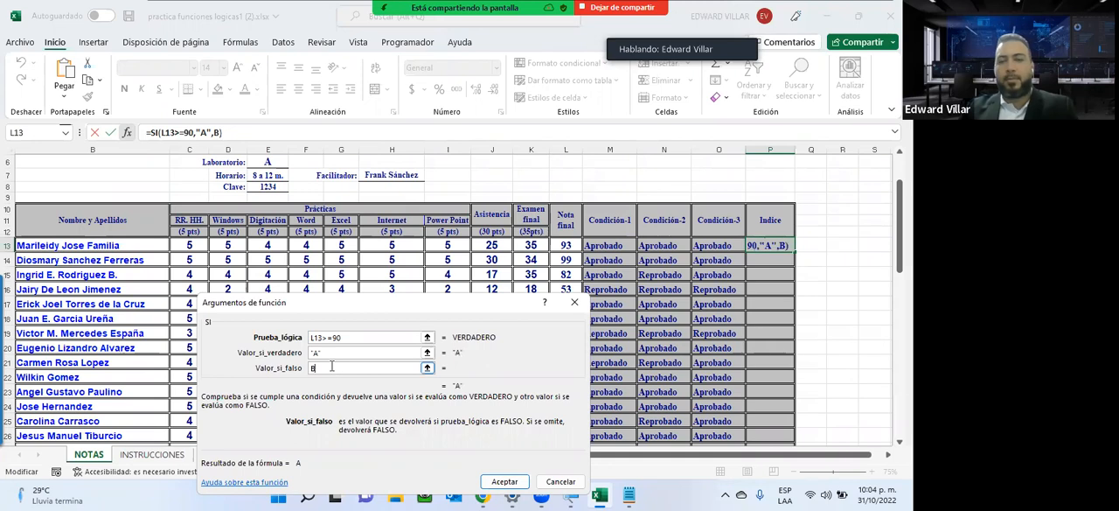
click(336, 352)
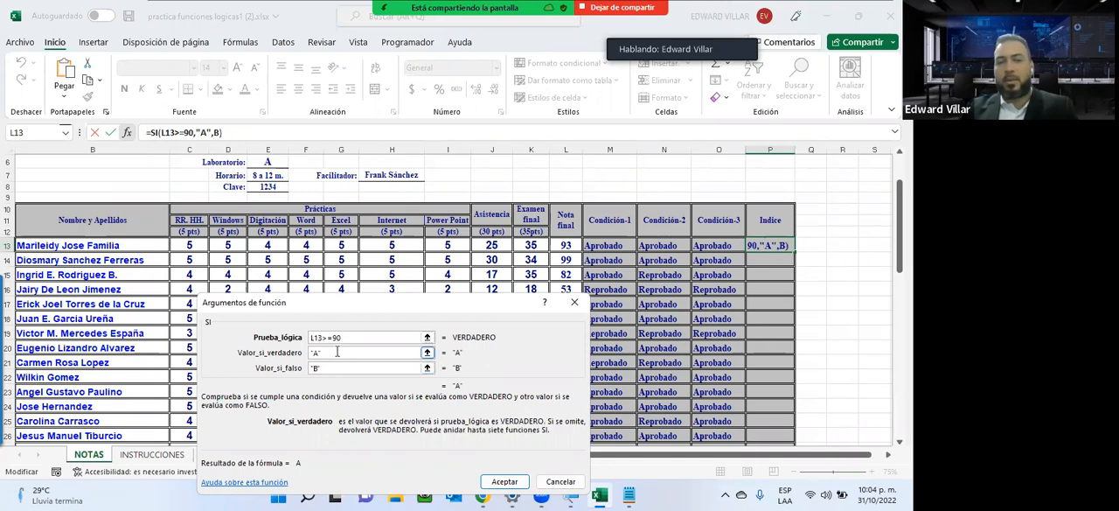
click(505, 481)
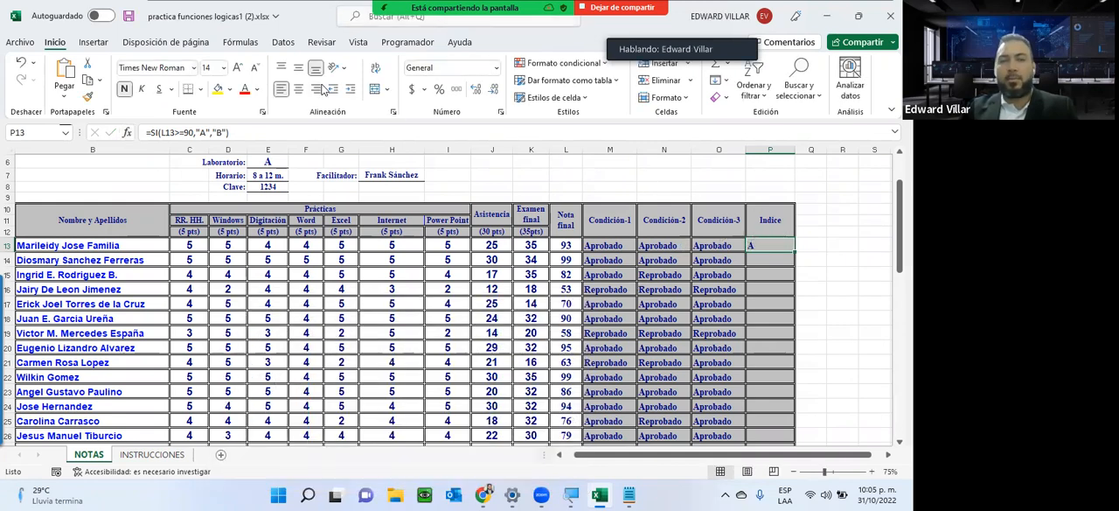
click(299, 89)
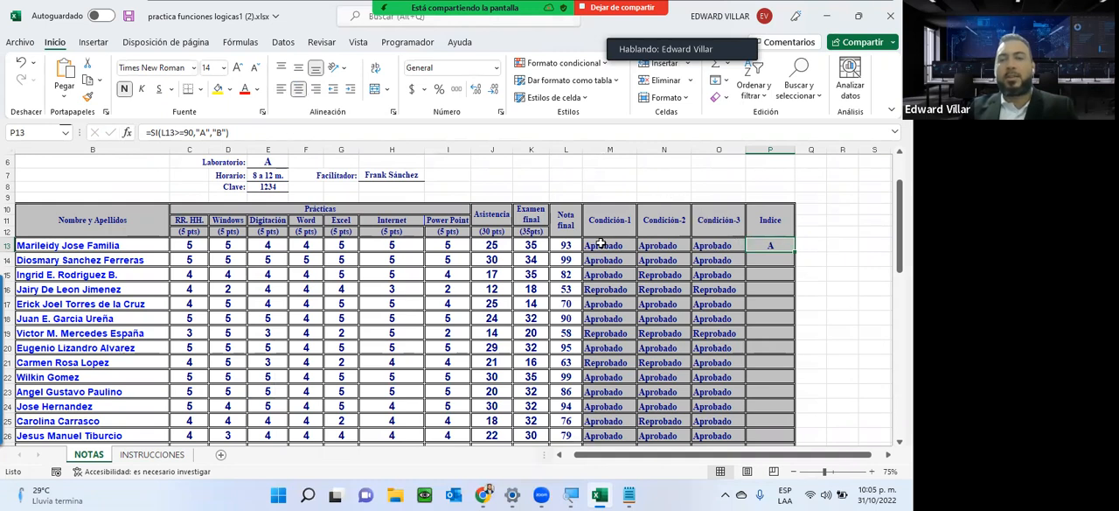
Test the Indice formula by entering 80 and 60 as the final grade in L13, and undo both entries.
click(575, 246)
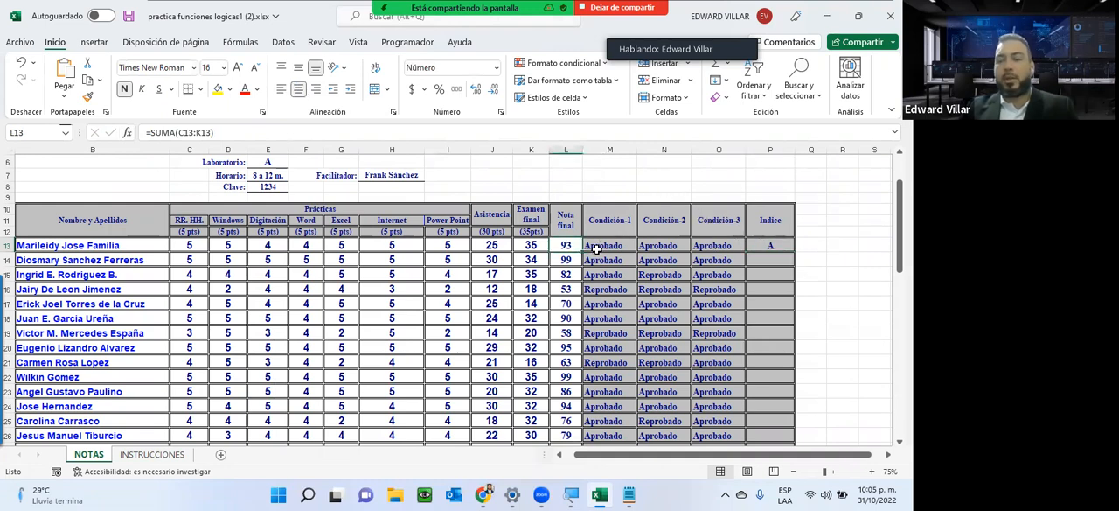
text(80)
key(Return)
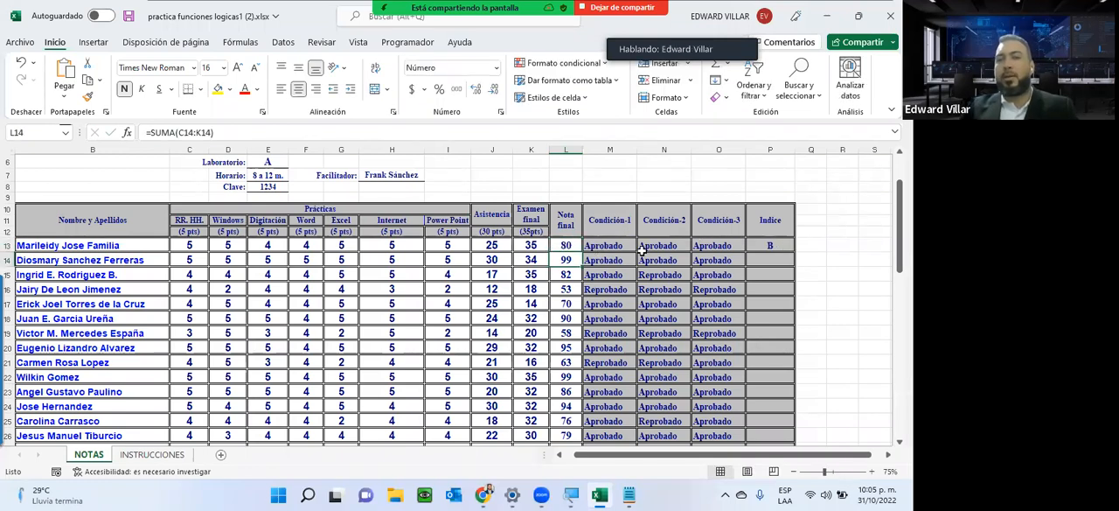
click(558, 245)
text(60)
key(Return)
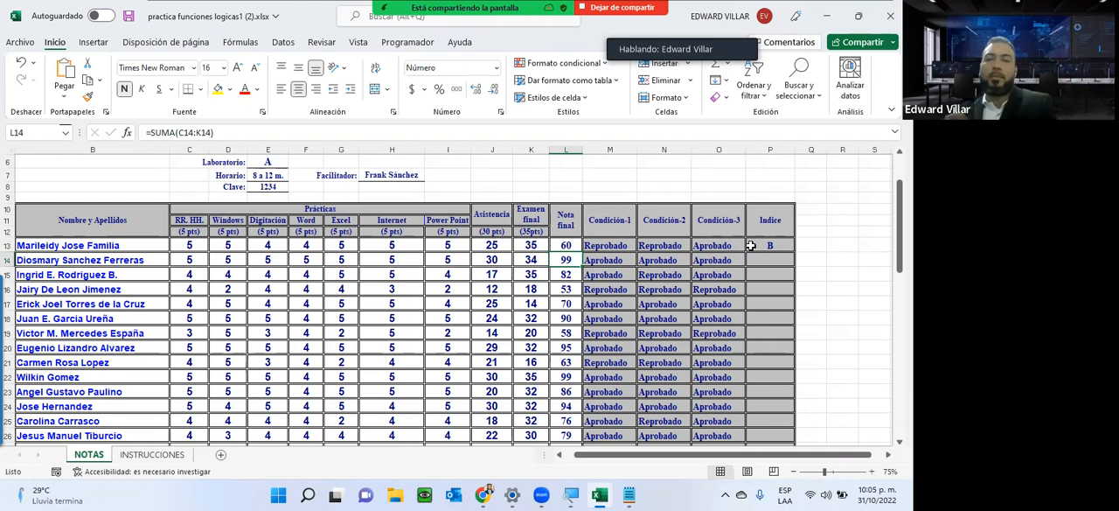
key(ctrl+z)
key(ctrl+z)
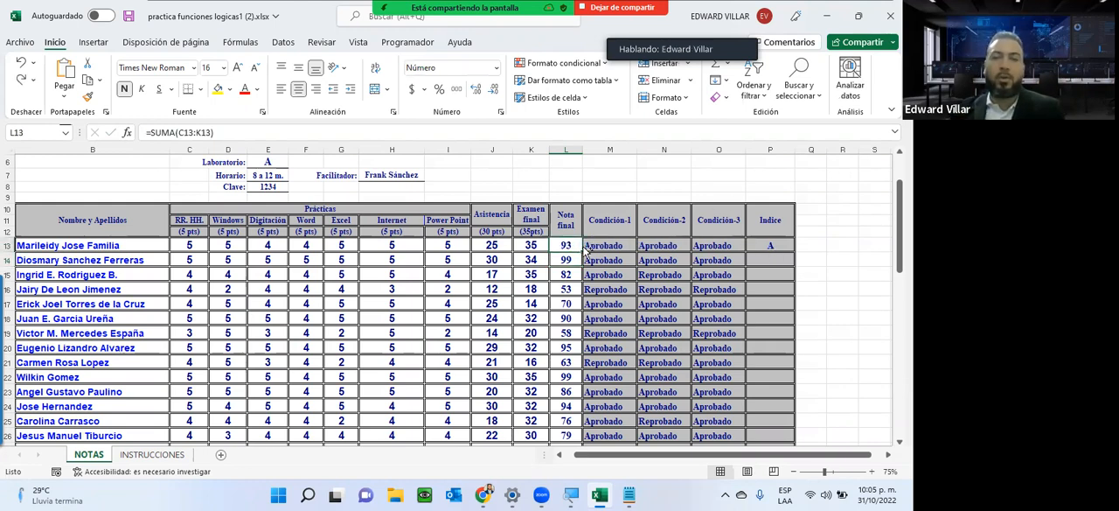
Copy the whole SI formula from P13 into the Bloc de notas document.
click(782, 242)
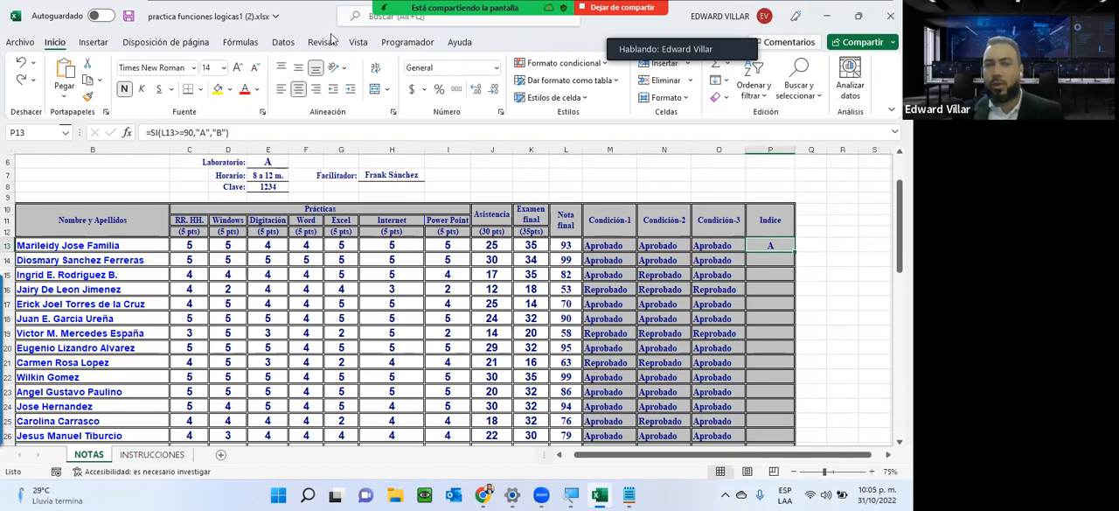
drag(238, 131, 95, 111)
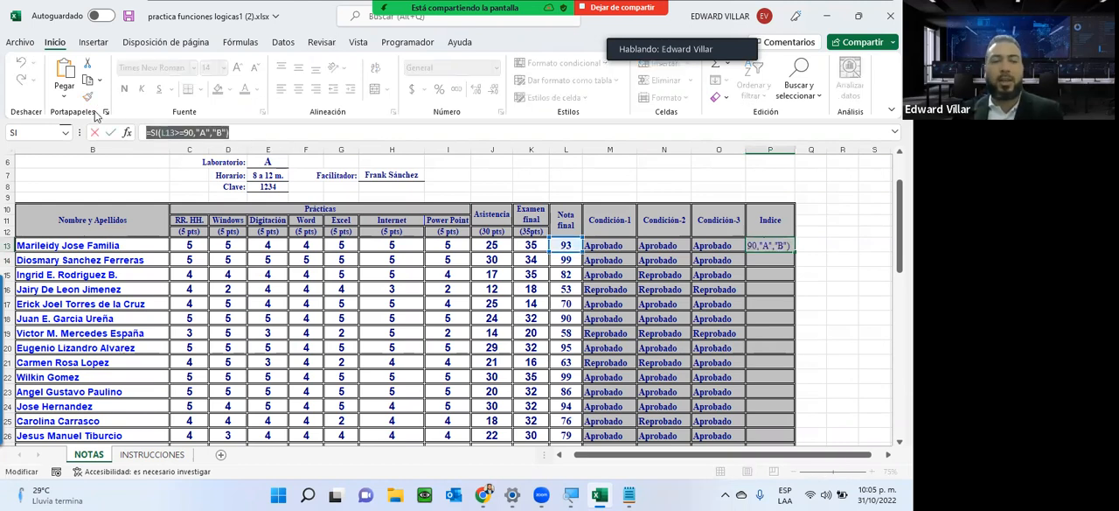
click(629, 494)
key(ctrl+v)
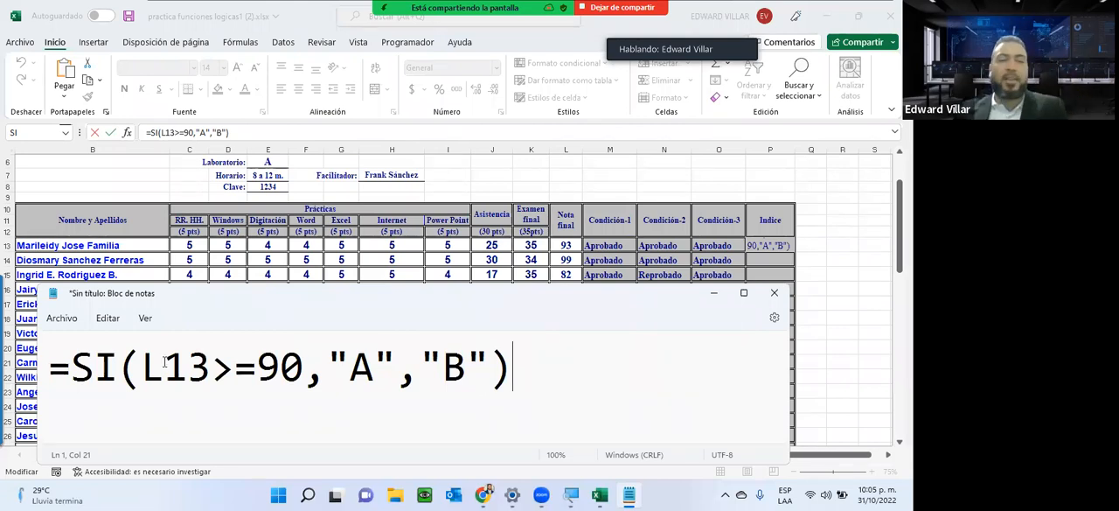
Replace the "B" argument in Bloc de notas with a copy of SI(L13>=90,"A","B"), nesting it inside the first SI.
drag(422, 365, 480, 358)
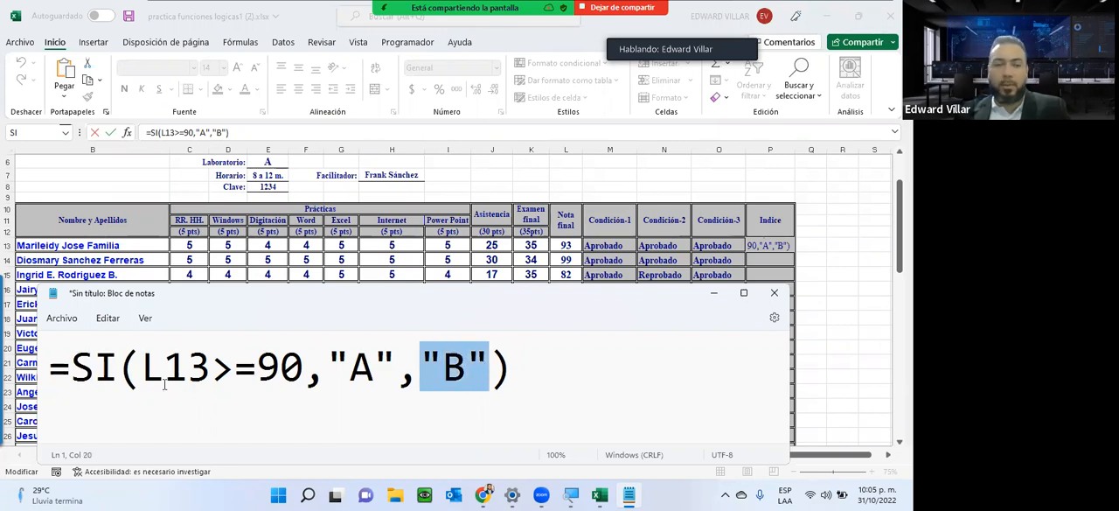
drag(73, 366, 512, 376)
key(ctrl+c)
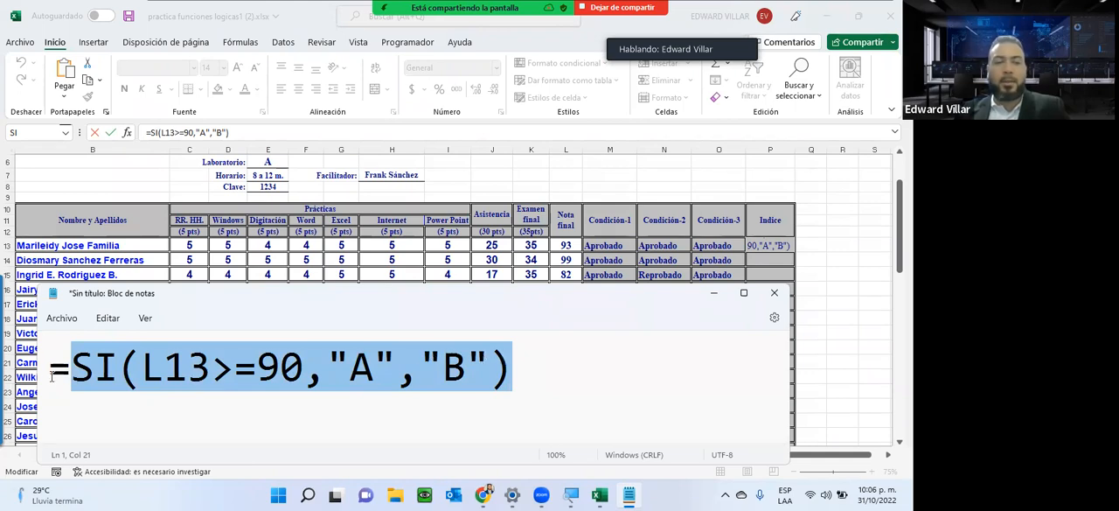
click(418, 369)
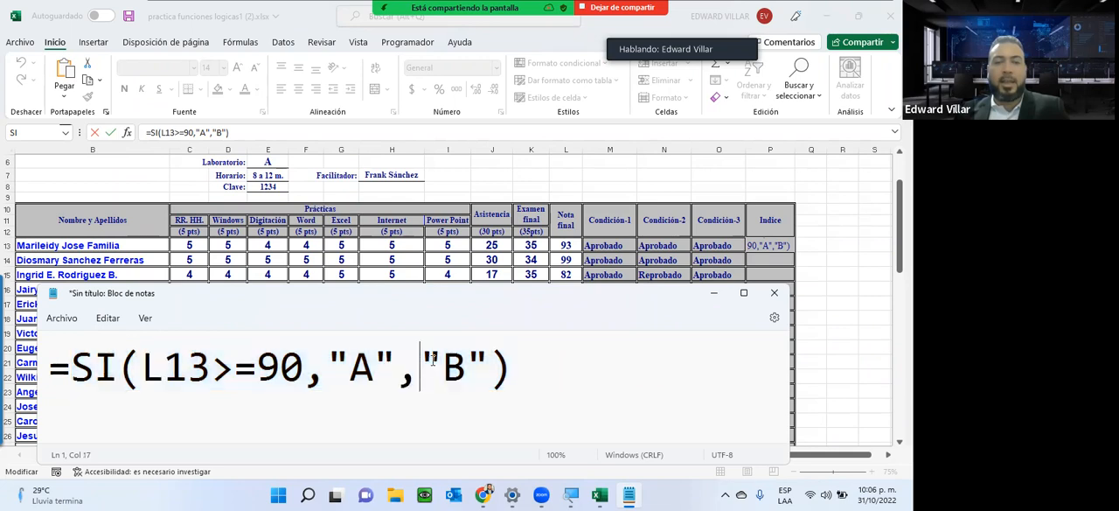
drag(419, 369, 488, 360)
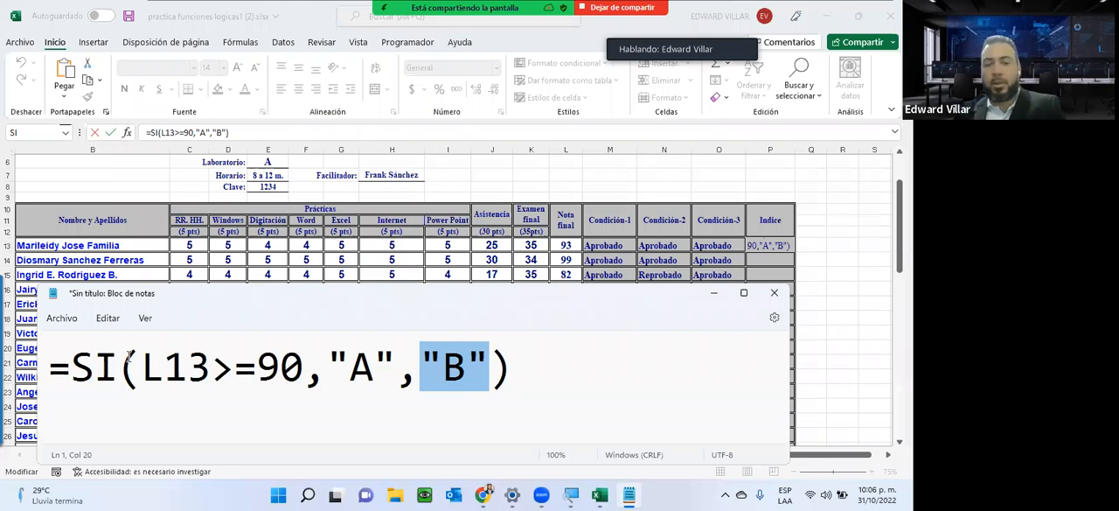
key(Delete)
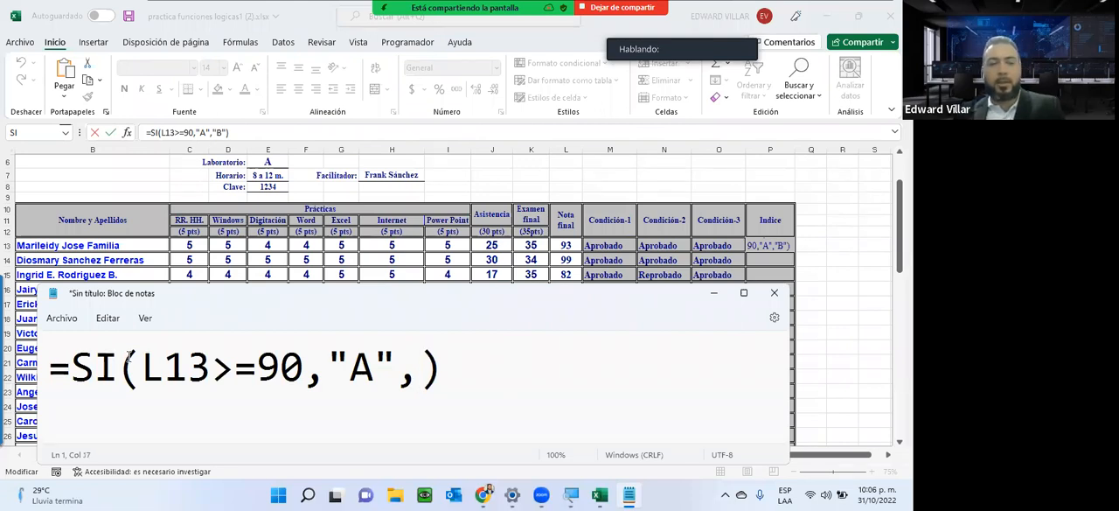
key(ctrl+v)
key(ctrl+minus)
key(ctrl+minus)
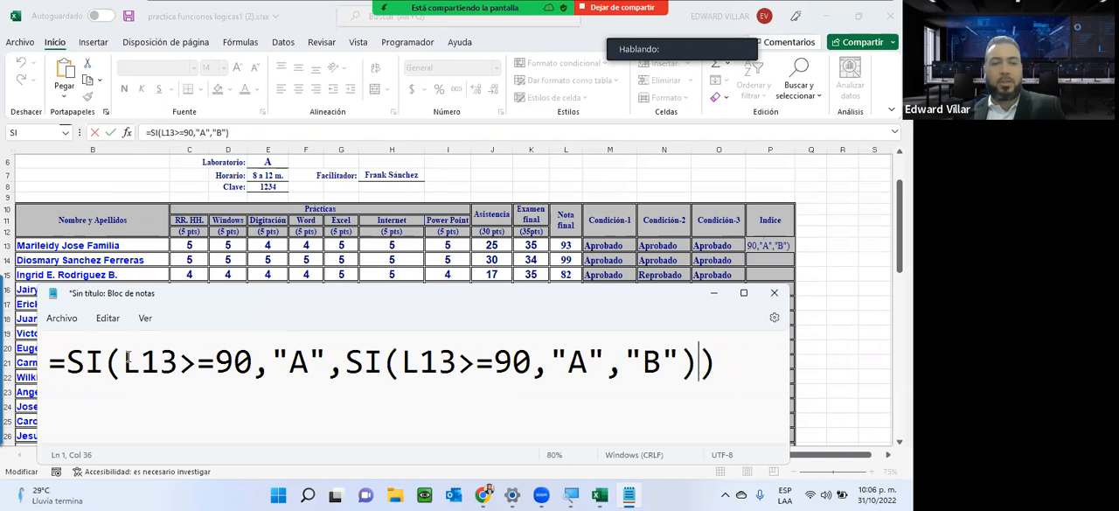
key(ctrl+minus)
Change the nested SI in Bloc de notas to test L13>=80 and give "B" as its true value.
drag(64, 359, 98, 358)
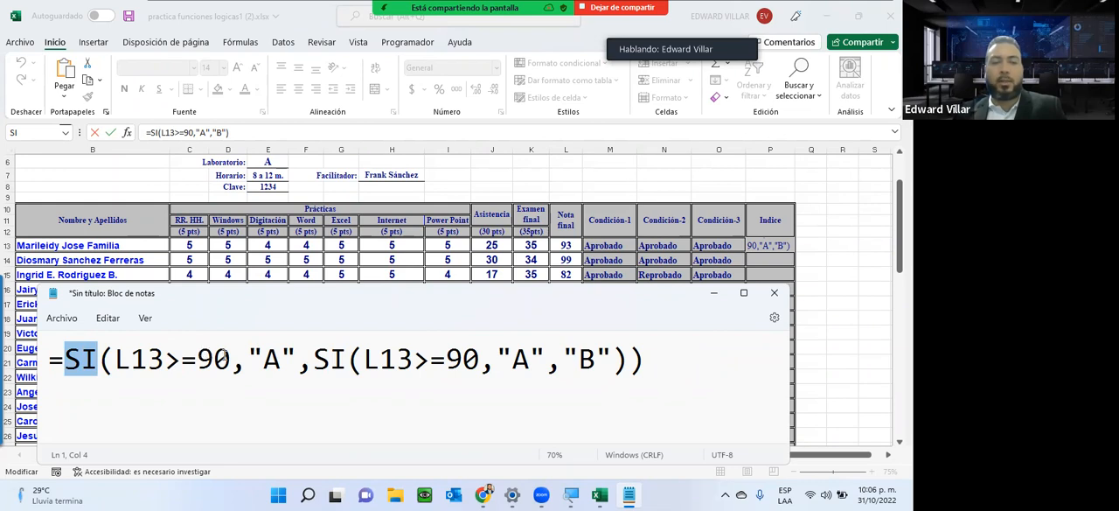
drag(264, 358, 413, 366)
click(462, 358)
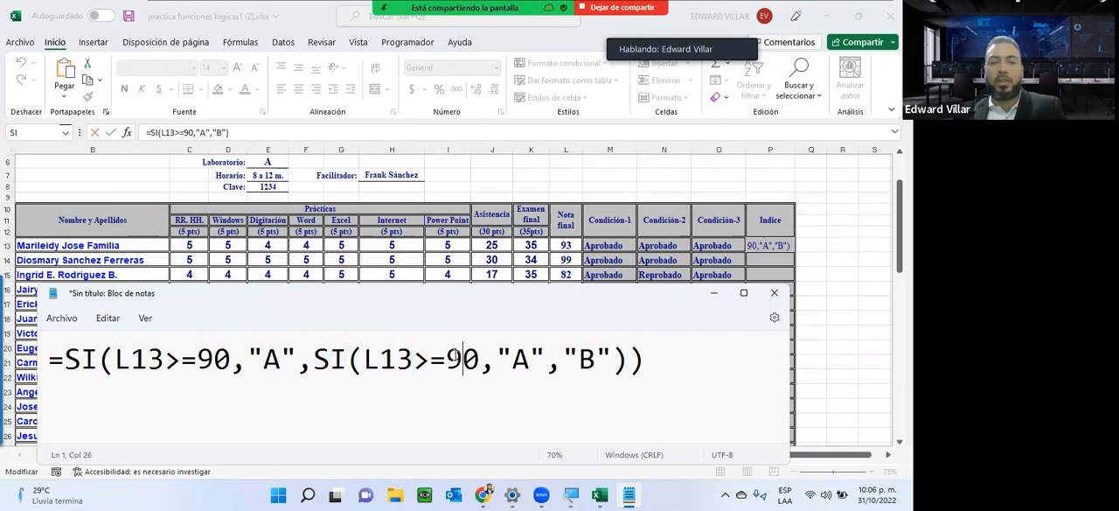
key(BackSpace)
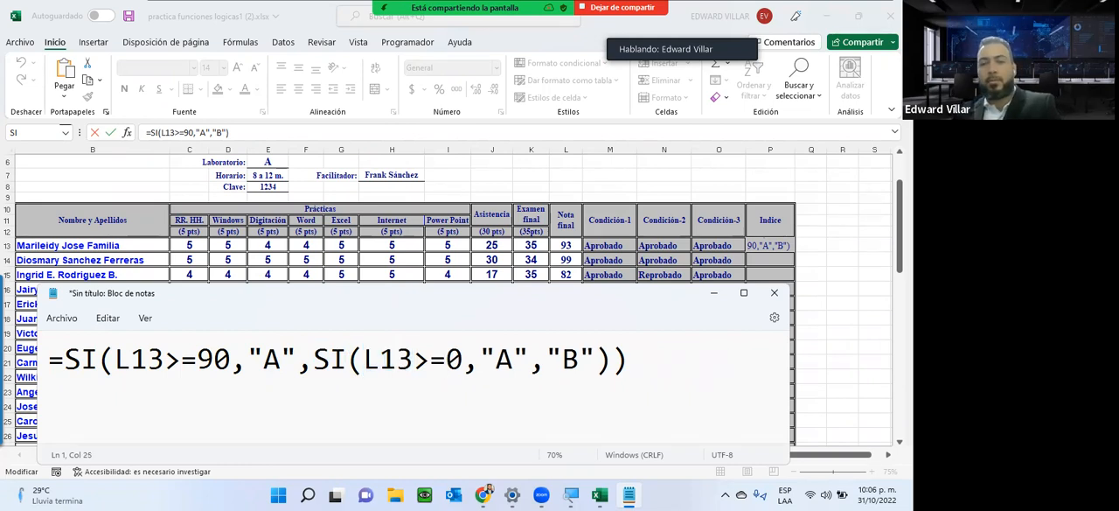
text(8)
click(527, 360)
key(BackSpace)
text(B)
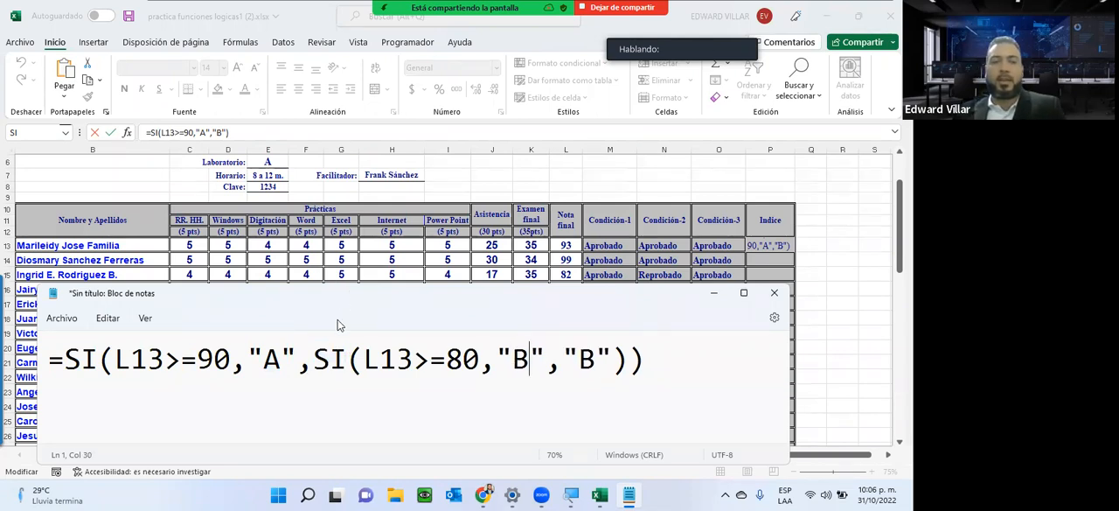
Show the Índice instruction on the INSTRUCCIONES sheet, with the Bloc de notas window placed below that text.
drag(264, 292, 482, 440)
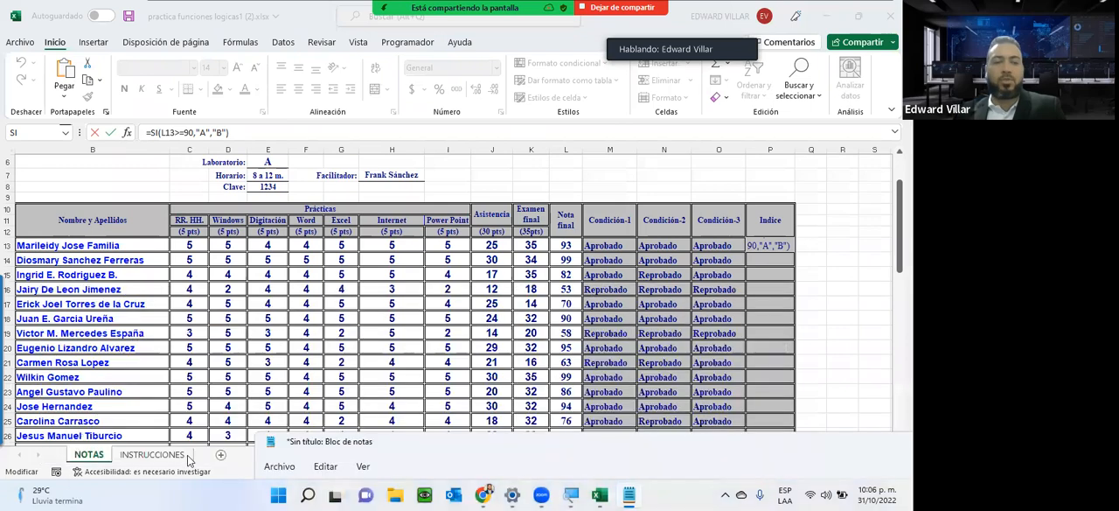
click(154, 455)
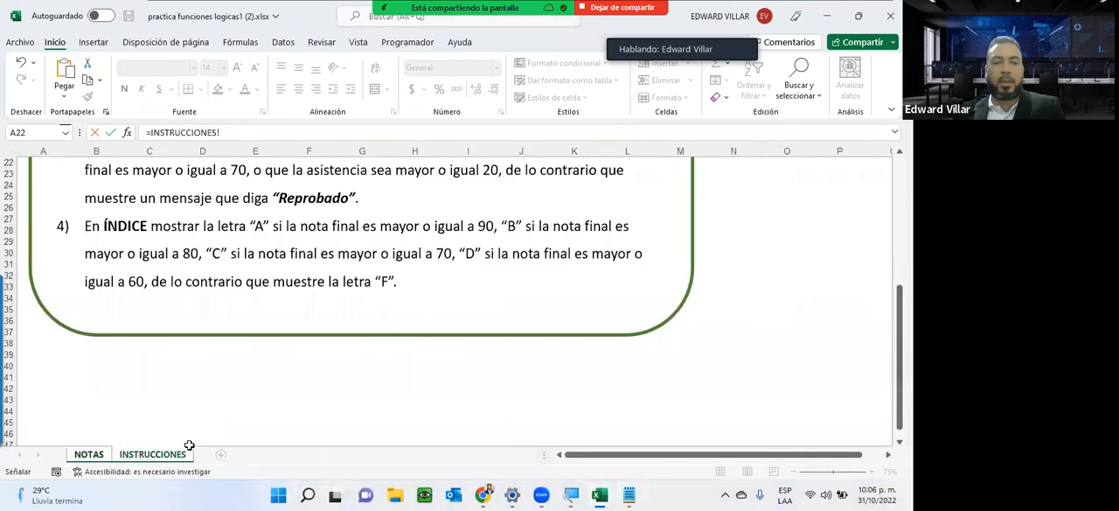
click(628, 495)
drag(589, 441, 366, 307)
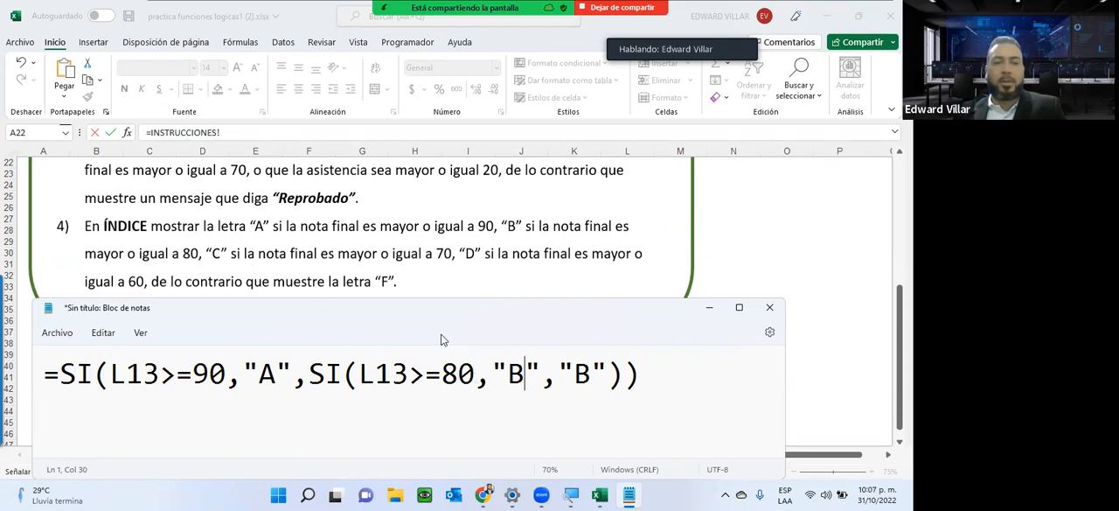
Replace the last "B" argument with a third nested SI that tests L13>=70 and gives "C" as its true value.
drag(557, 366, 606, 374)
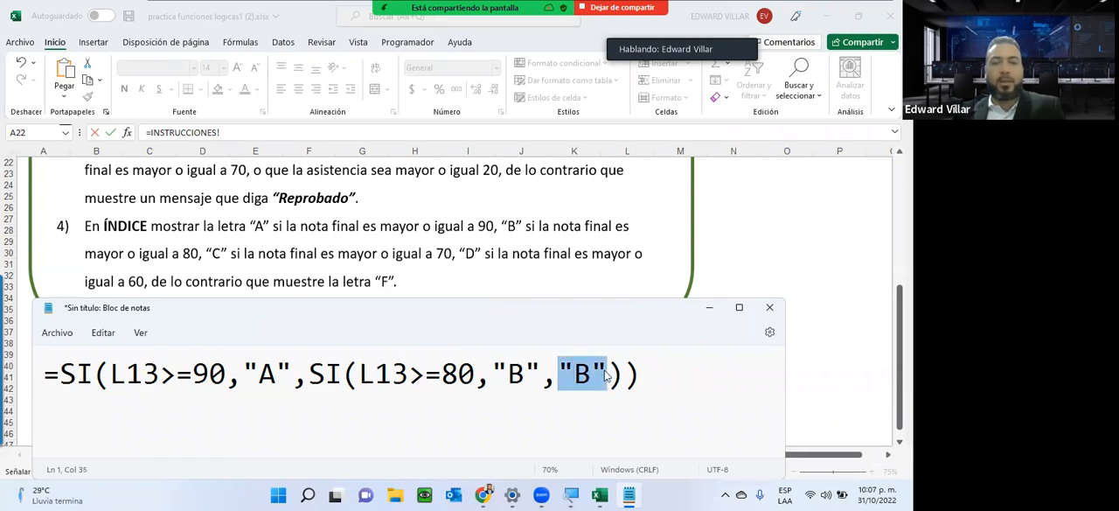
key(ctrl+v)
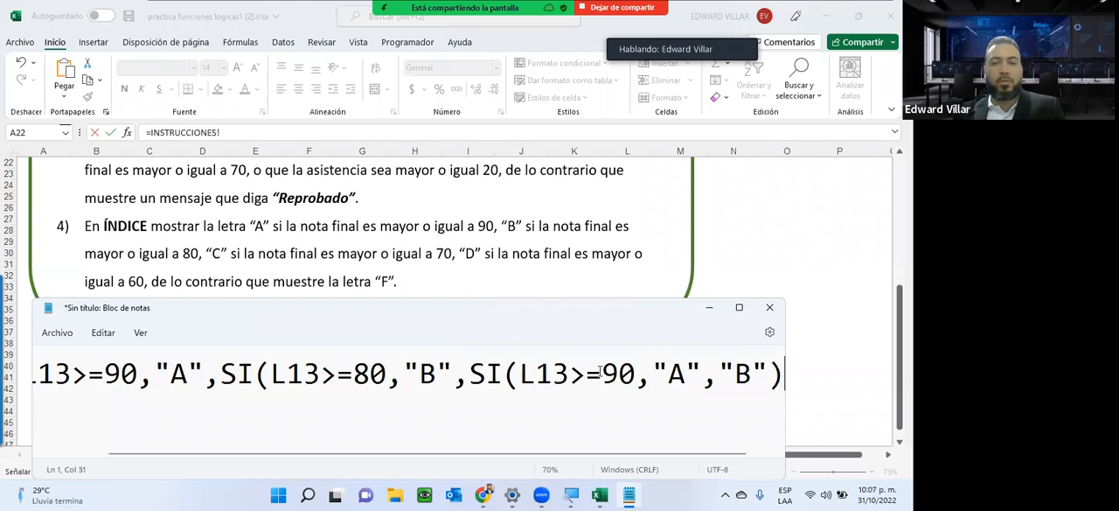
scroll(598, 372, down, 2)
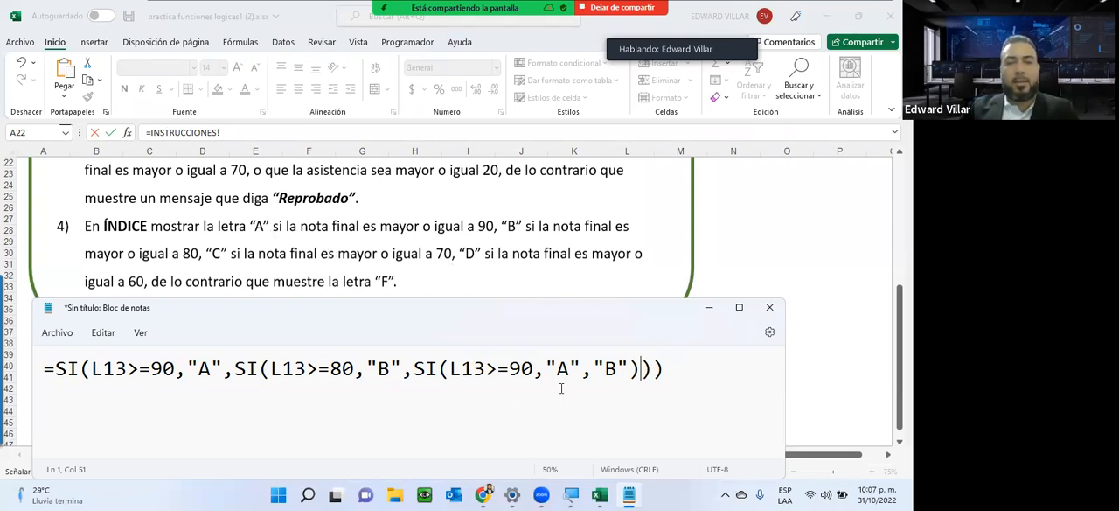
click(522, 368)
key(BackSpace)
text(7)
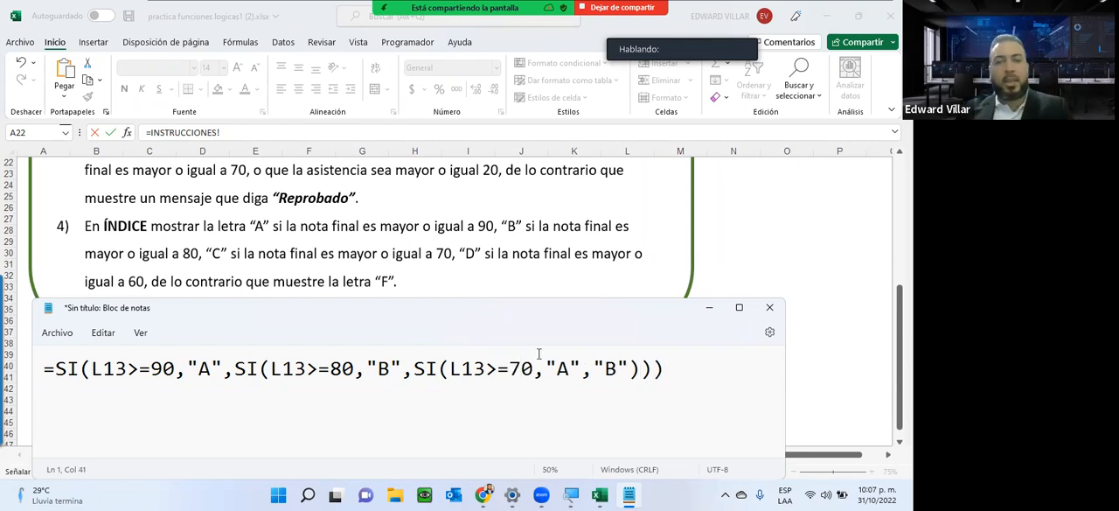
double_click(562, 373)
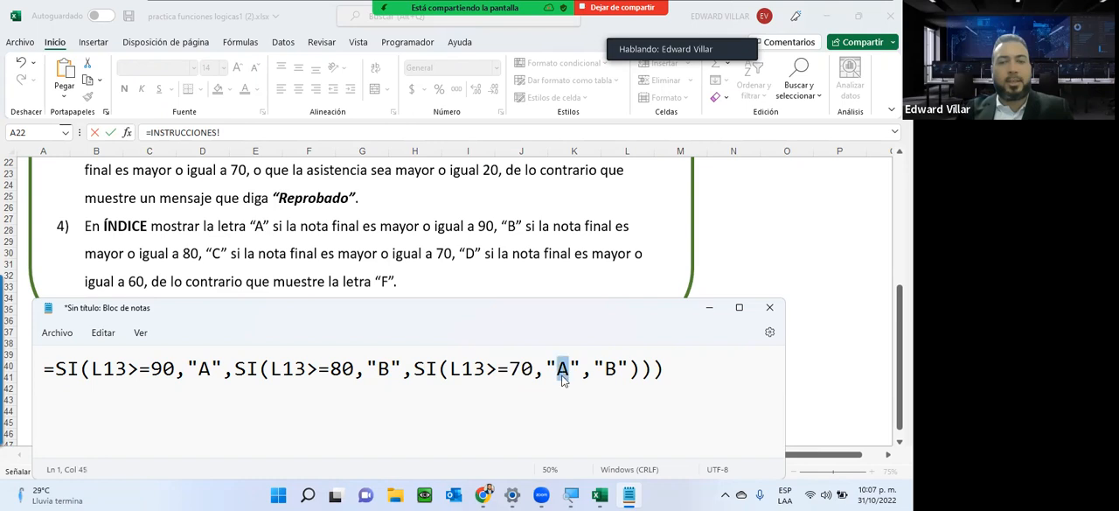
text(C)
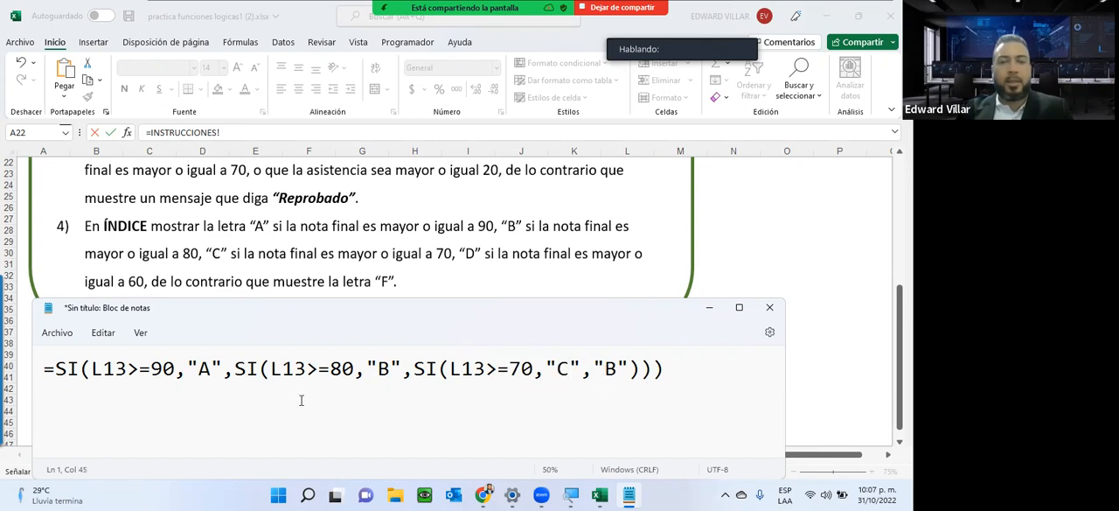
Replace the last "B" argument with a fourth nested SI that tests L13>=60 and gives "D" as its true value.
drag(594, 368, 628, 368)
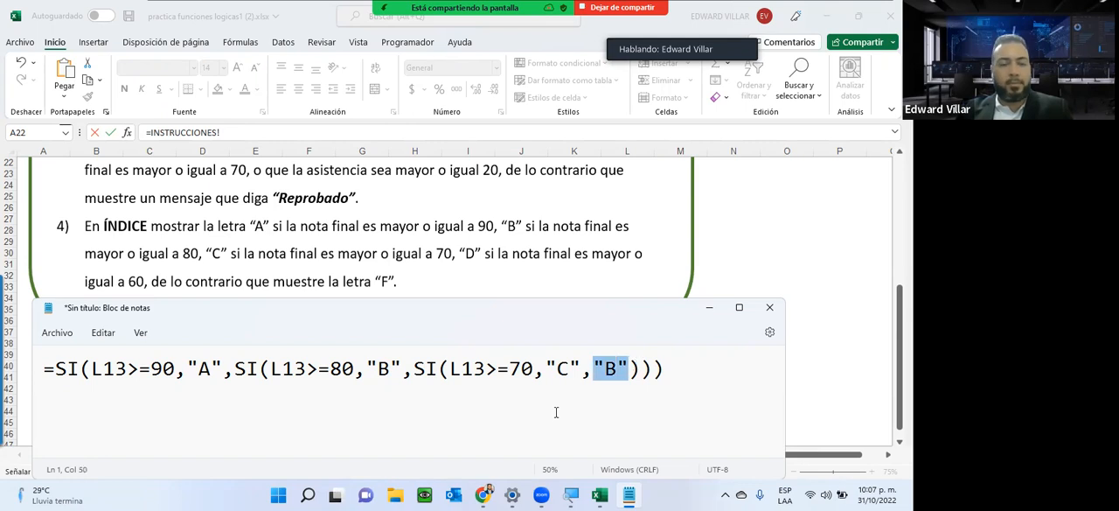
key(ctrl+v)
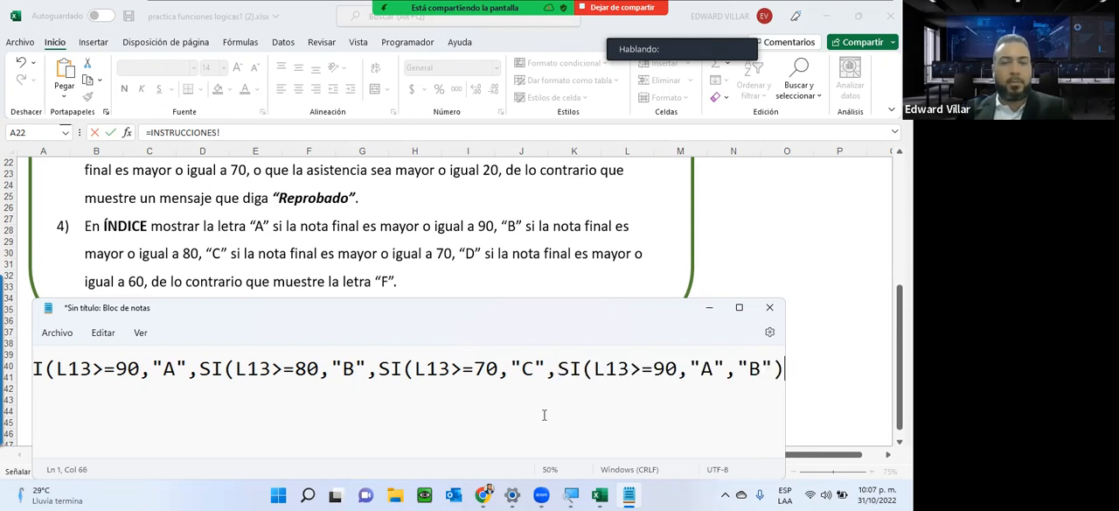
key(ctrl+minus)
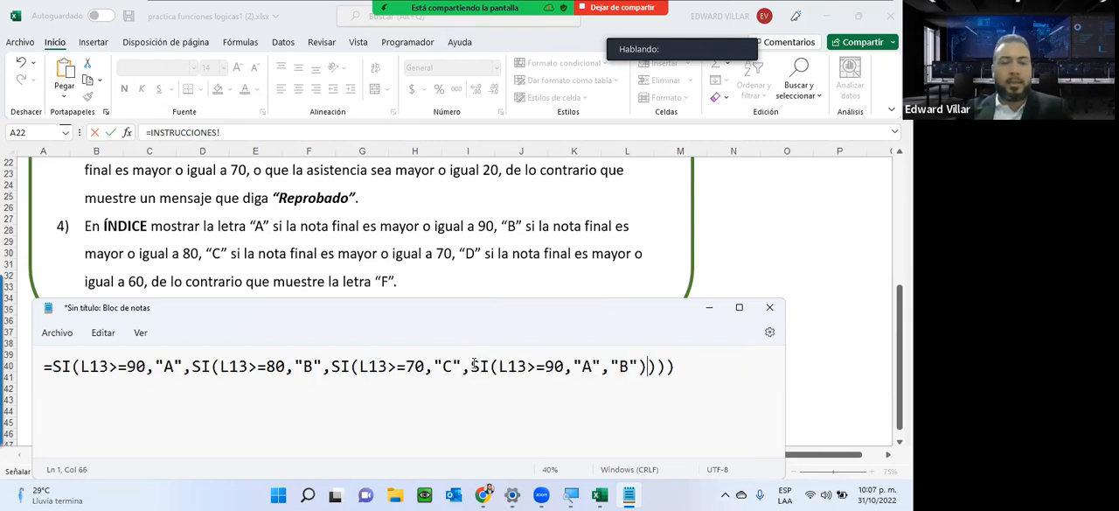
key(shift+Left)
text(6)
double_click(587, 366)
text(D)
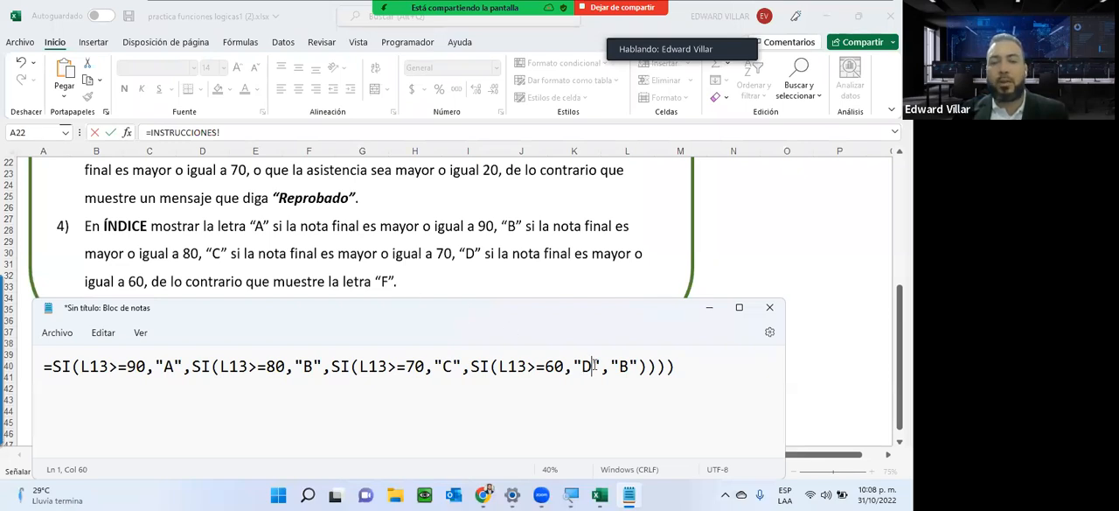
Set the innermost SI's false value to "F" and check the opening parenthesis of each SI function.
drag(594, 365, 574, 365)
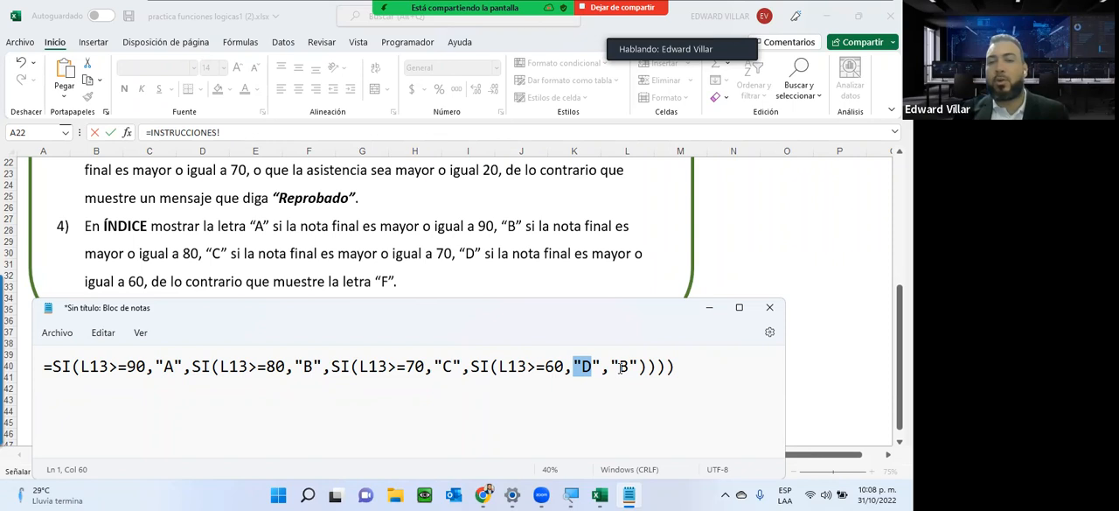
drag(618, 367, 631, 368)
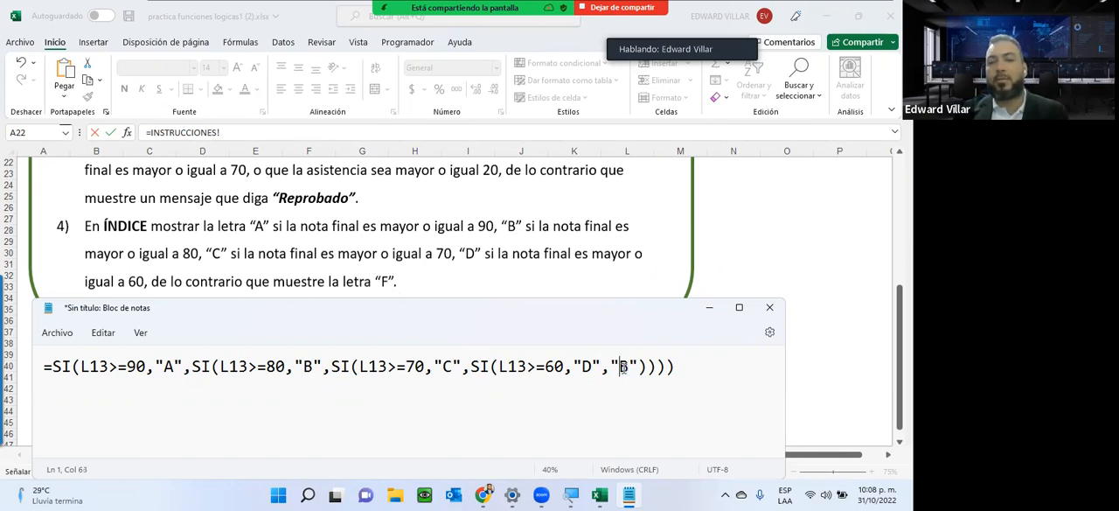
text(F)
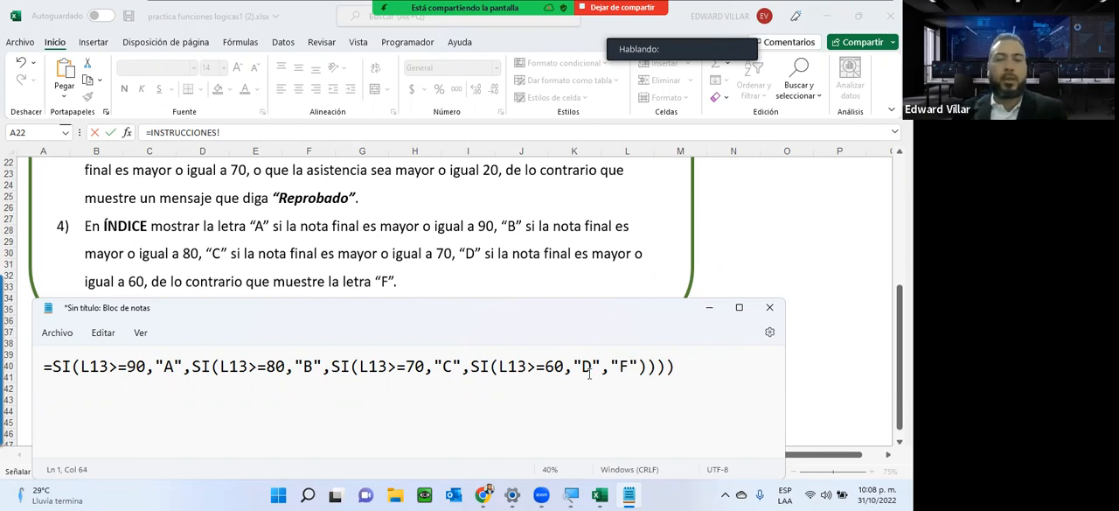
click(79, 367)
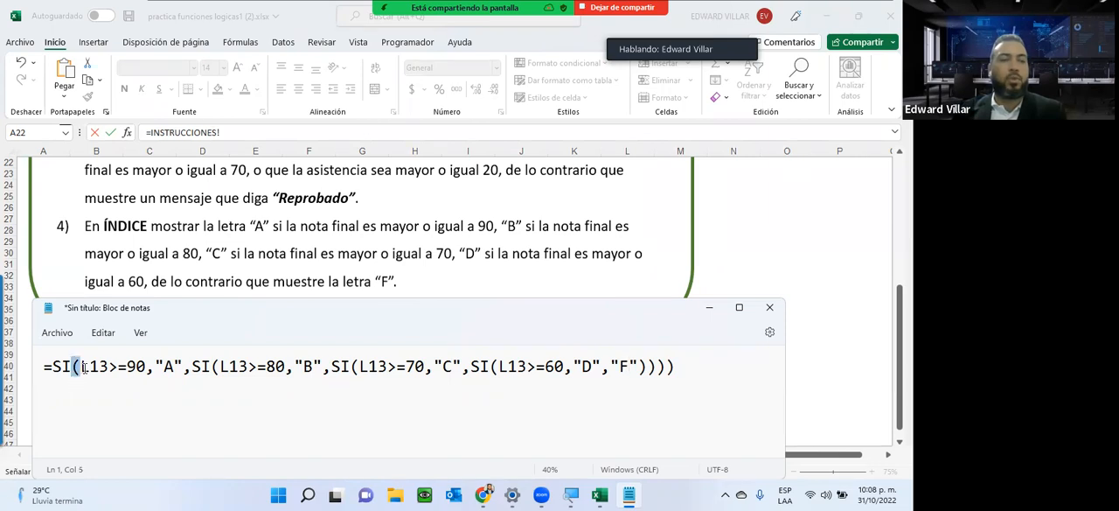
click(219, 374)
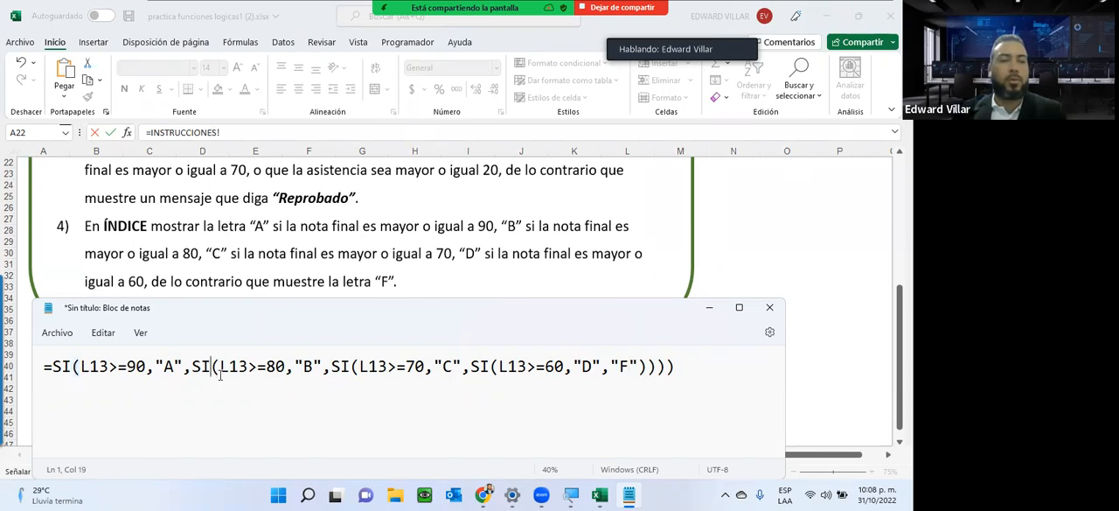
click(362, 368)
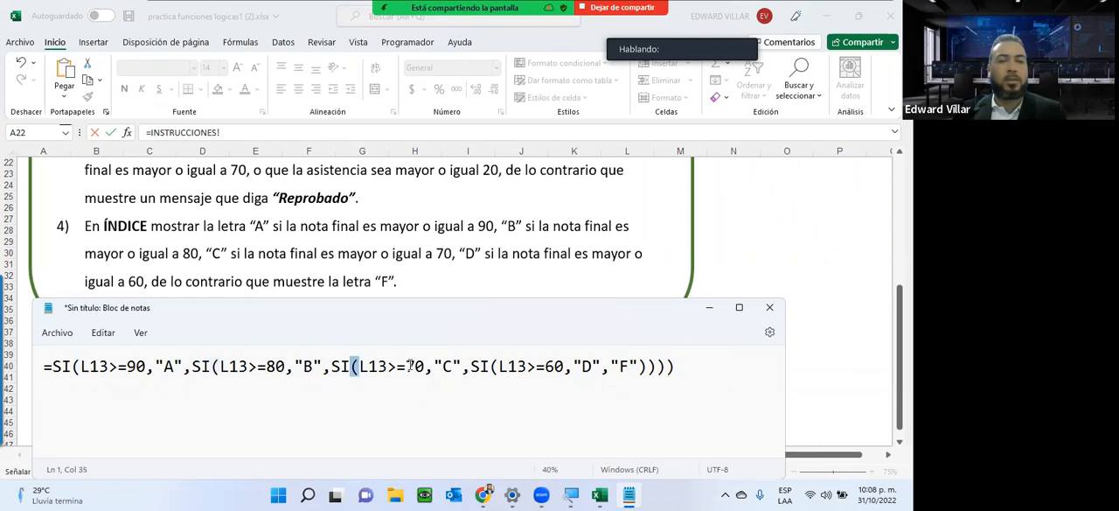
click(491, 367)
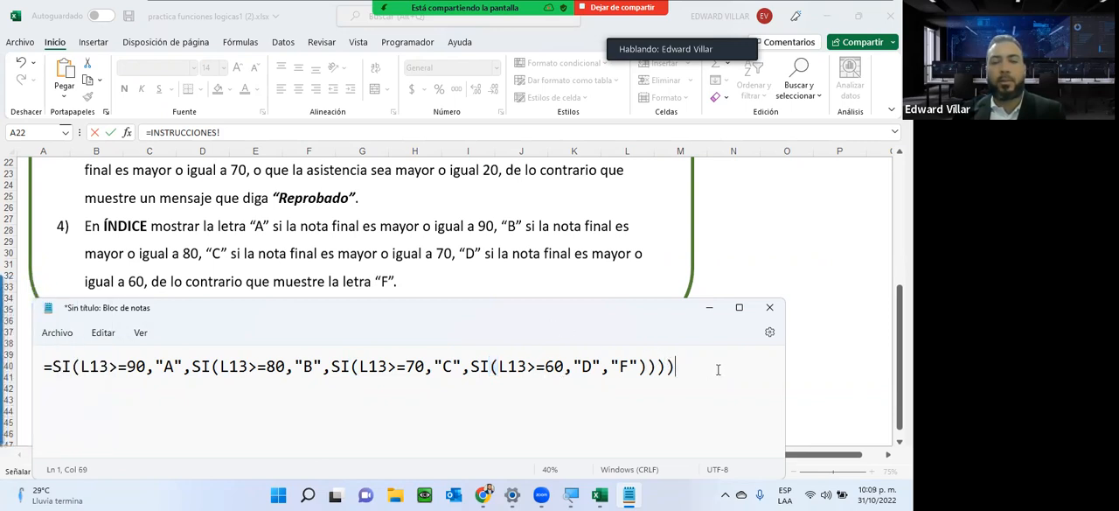
Copy the complete nested formula from Bloc de notas and enter it in P13 of the NOTAS sheet, replacing the existing formula.
drag(674, 366, 19, 320)
key(ctrl+c)
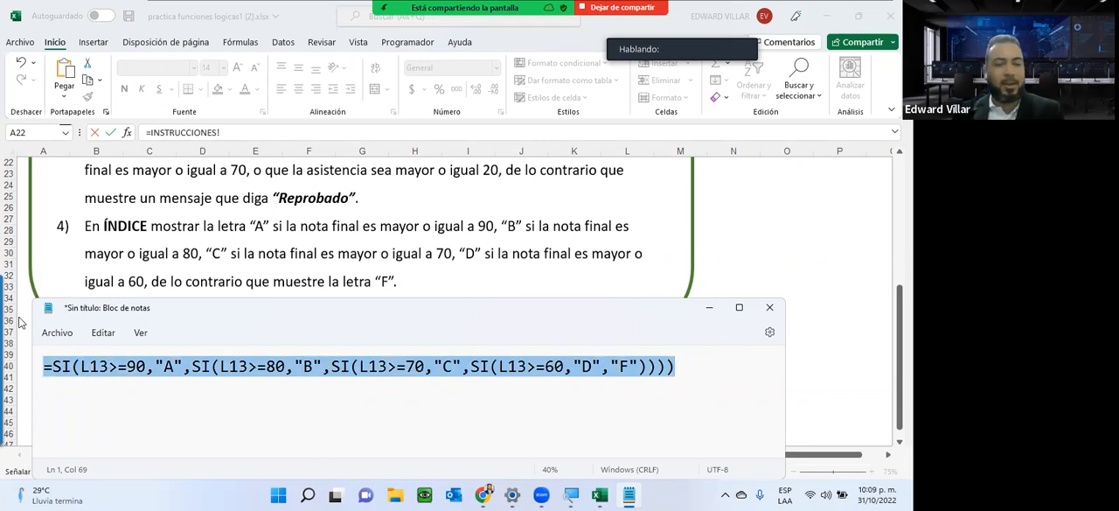
click(563, 250)
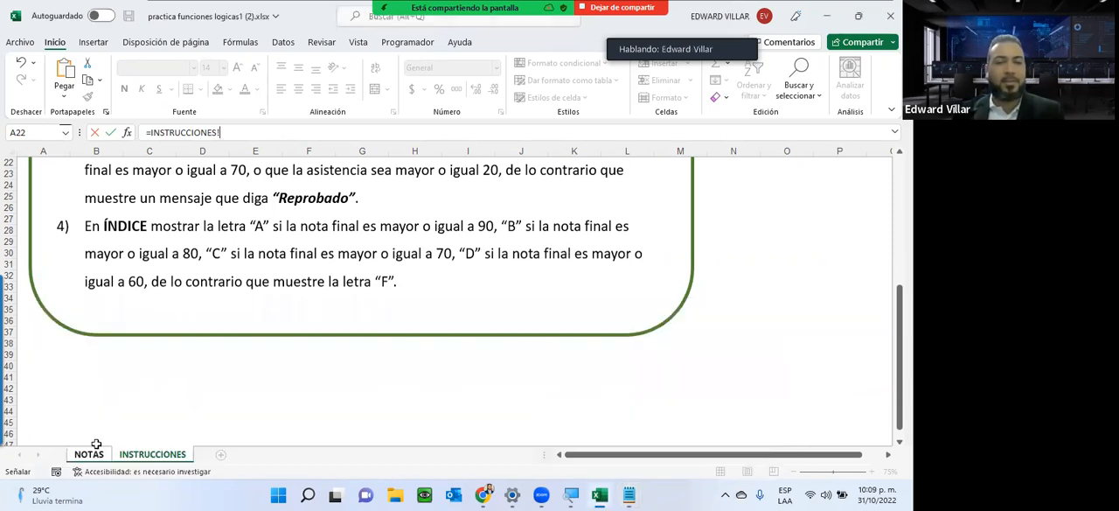
click(88, 454)
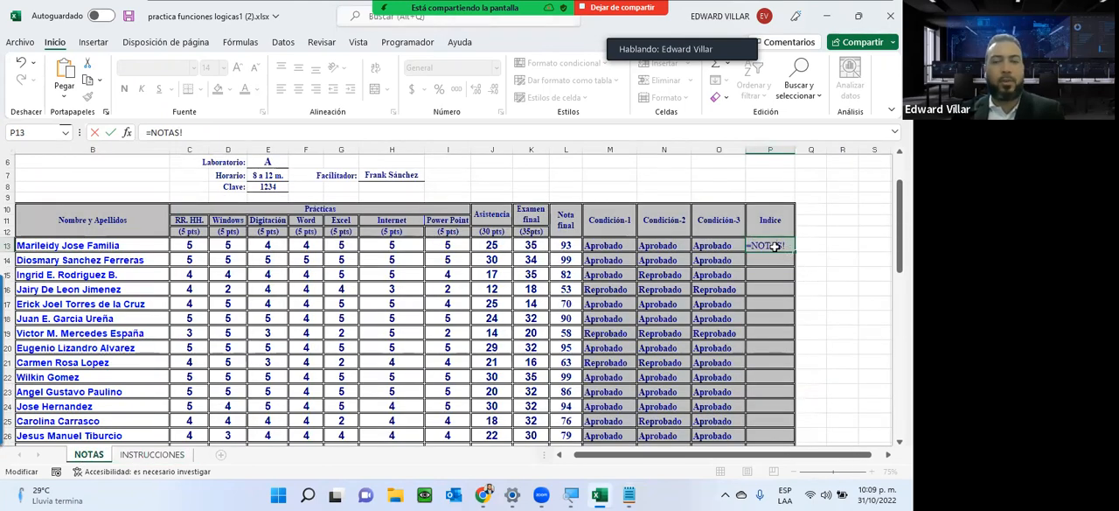
key(Escape)
drag(230, 132, 100, 121)
key(BackSpace)
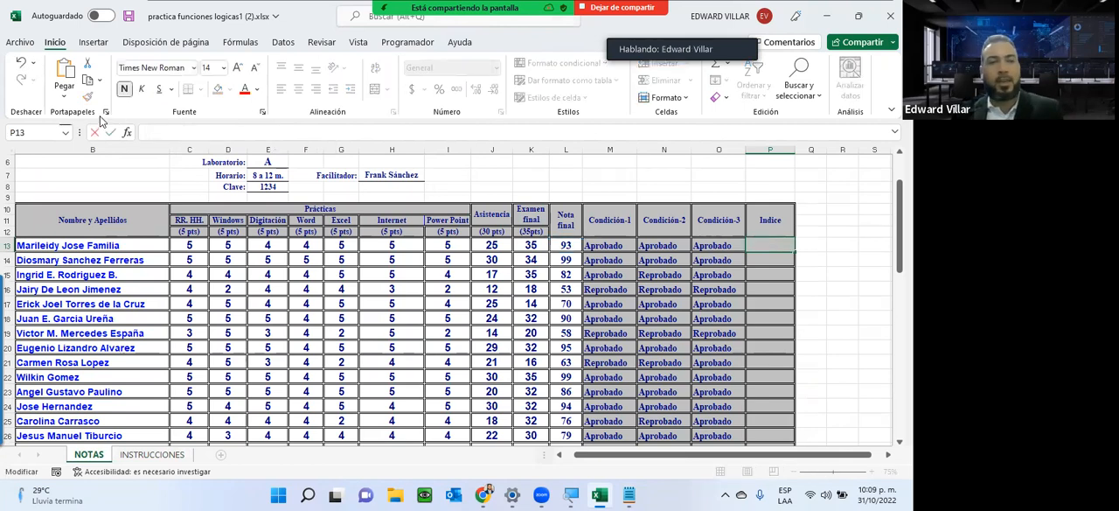
key(ctrl+v)
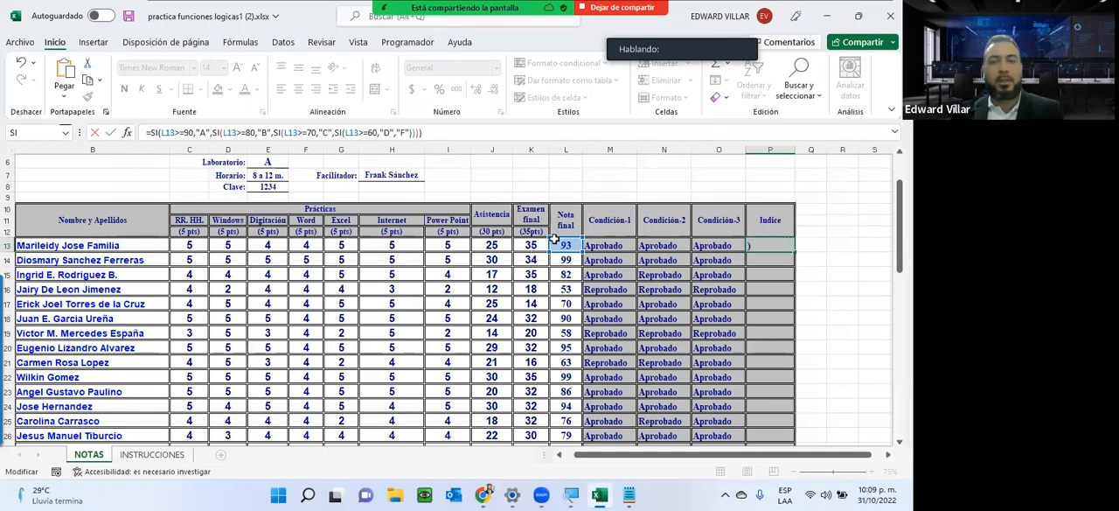
text())
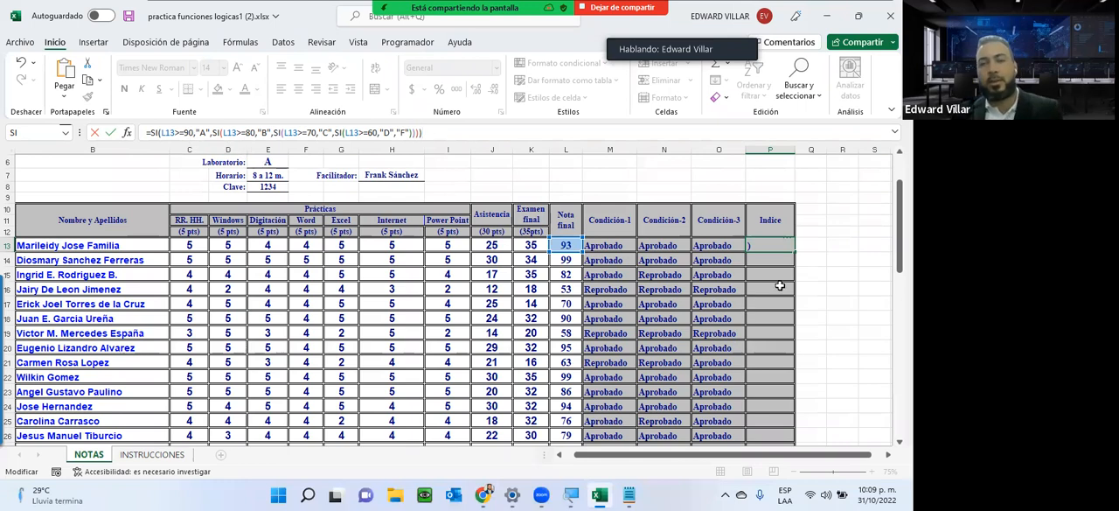
key(Return)
Fill P13's nested SI formula down the Indice column and check the copies in P14, P15 and P16.
click(788, 244)
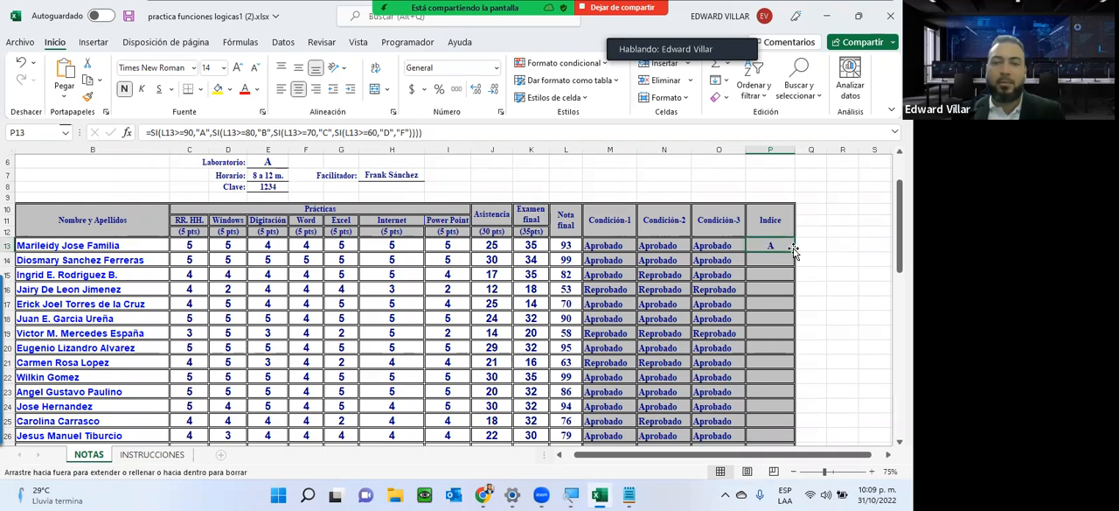
double_click(793, 250)
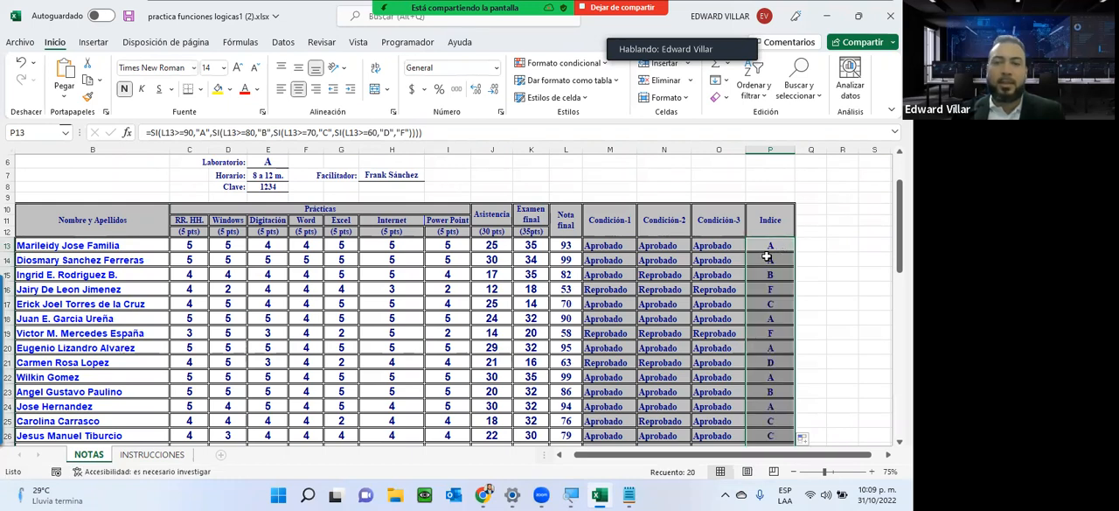
click(767, 257)
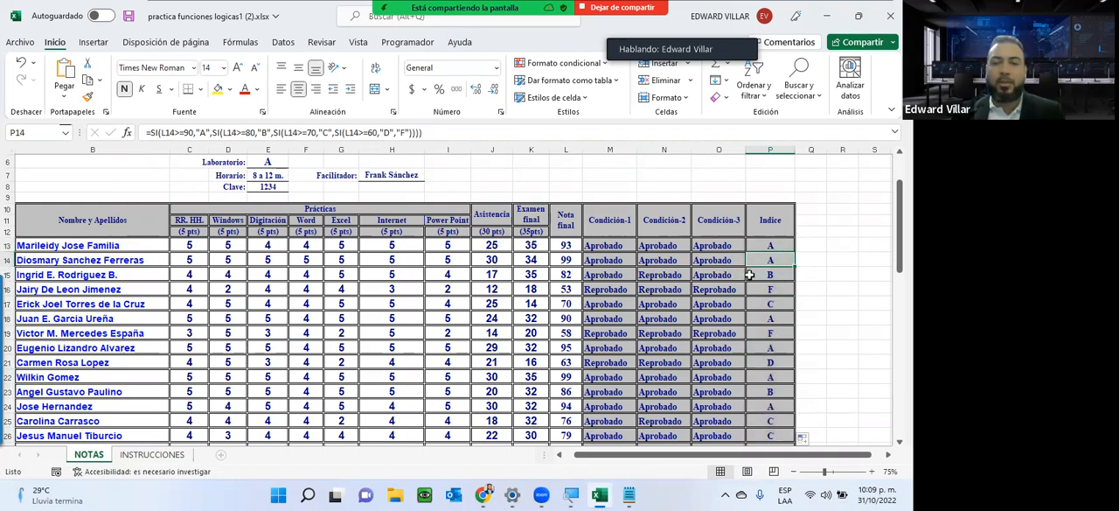
key(Down)
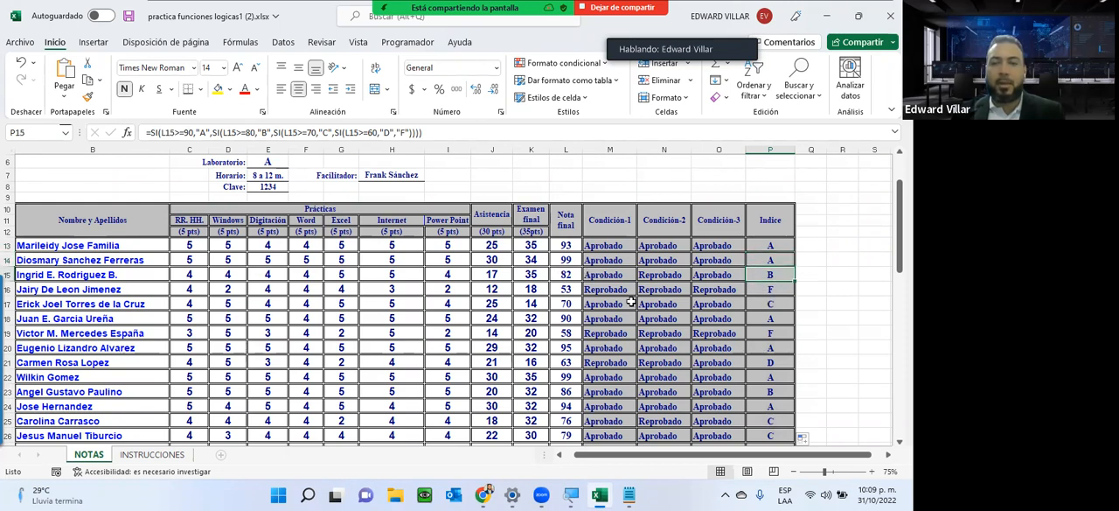
click(771, 297)
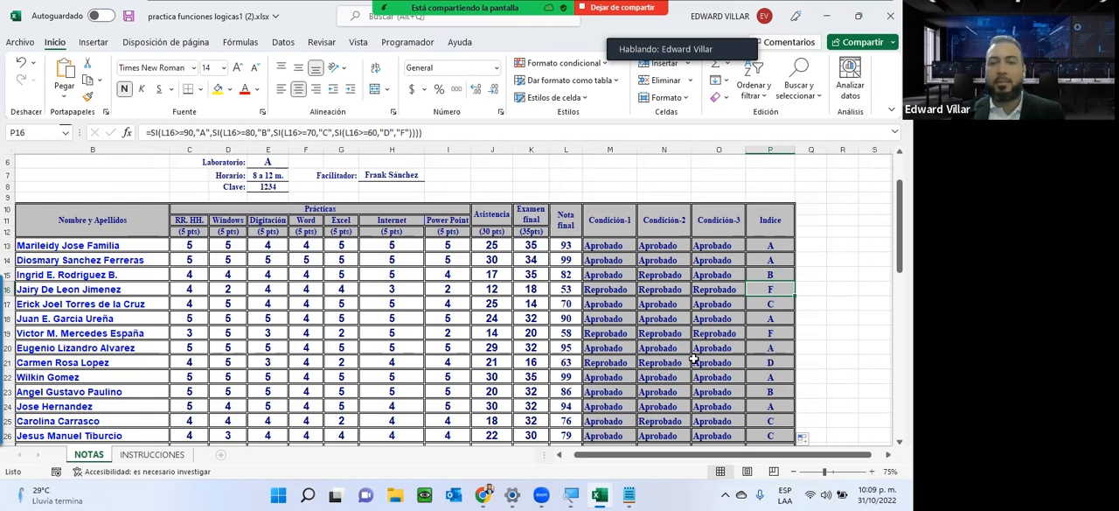
Check the Indice grades in several rows of the NOTAS sheet against their Nota final values, ending on the formula in P15.
click(747, 362)
click(754, 394)
click(756, 404)
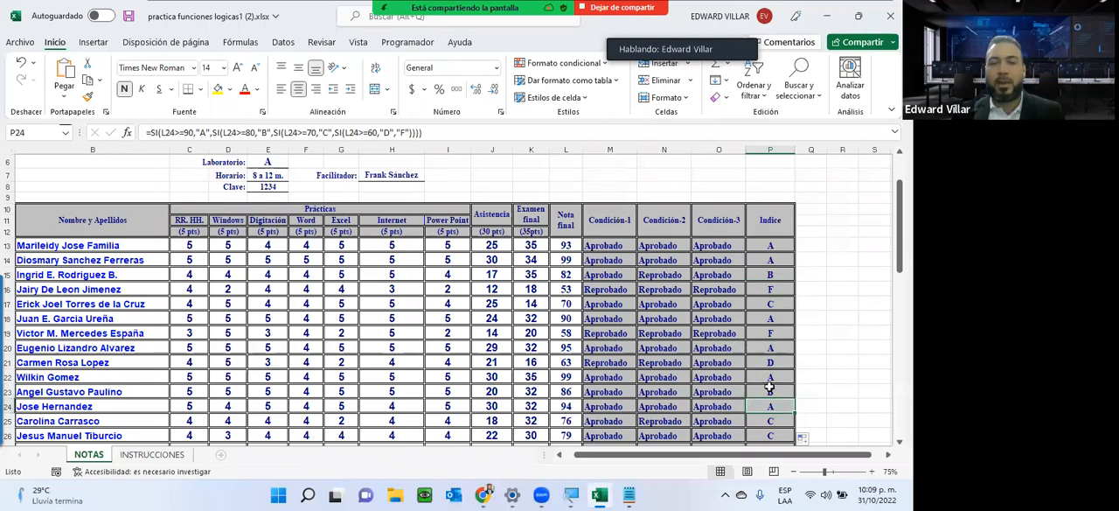
scroll(774, 350, down, 1)
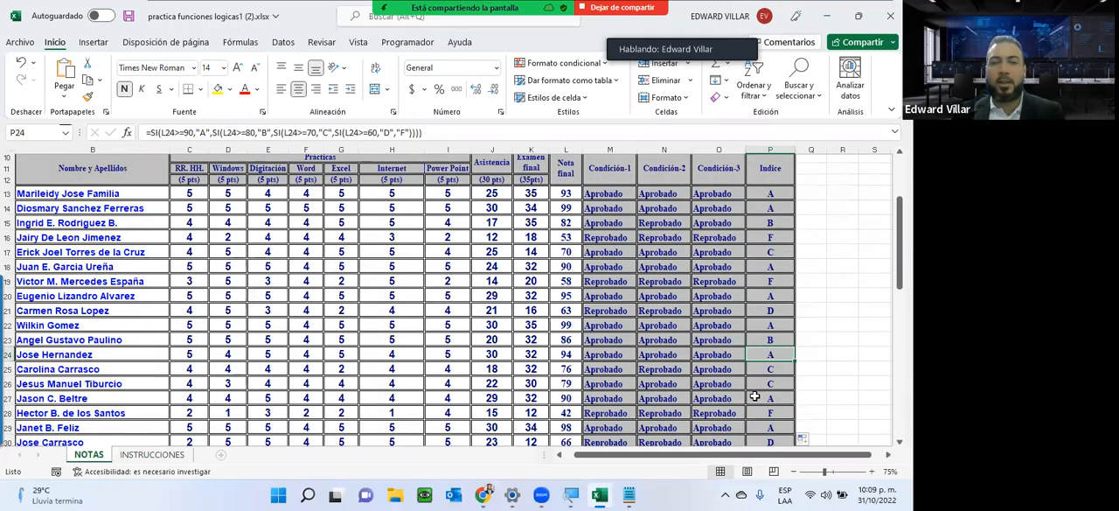
click(564, 208)
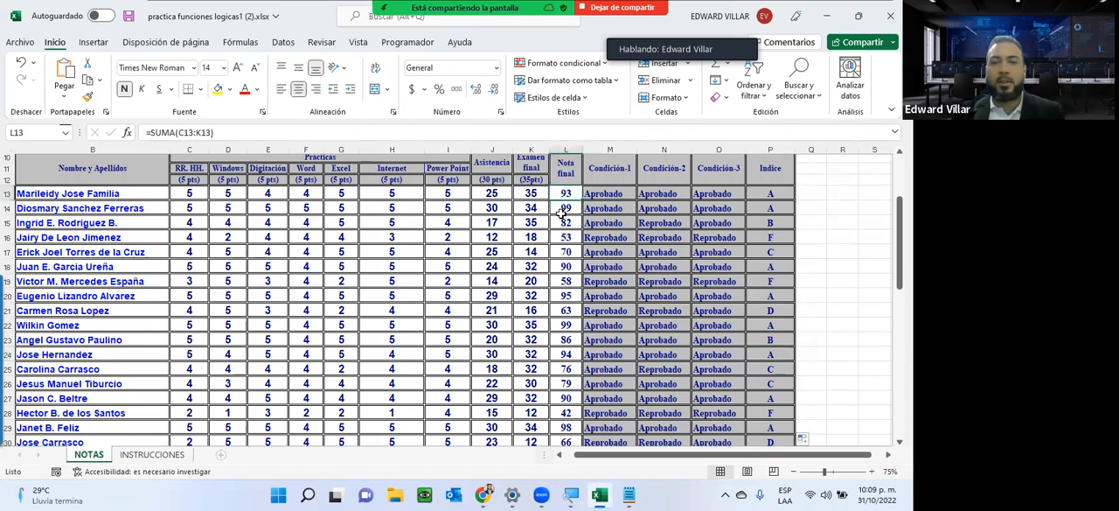
click(564, 265)
click(563, 309)
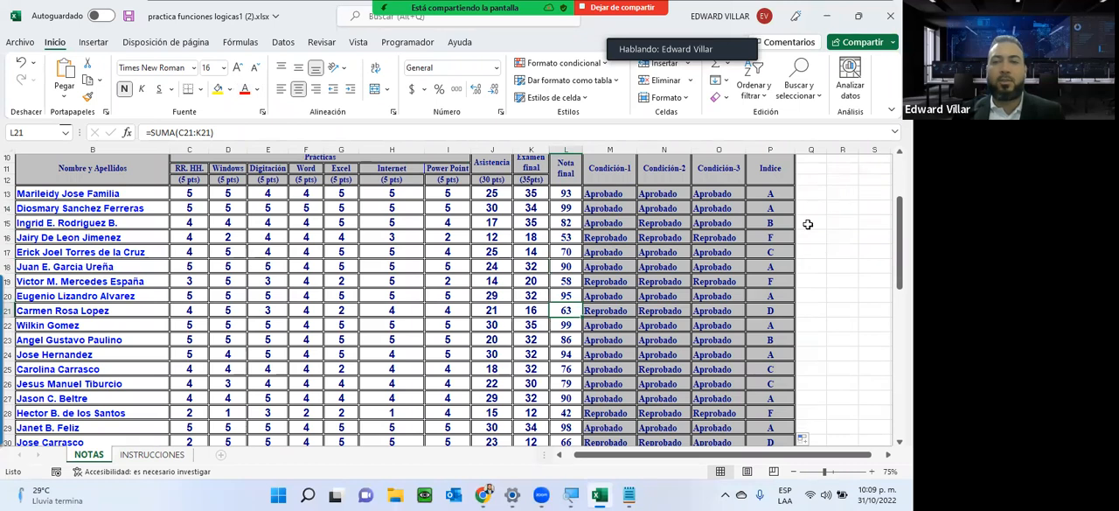
click(770, 223)
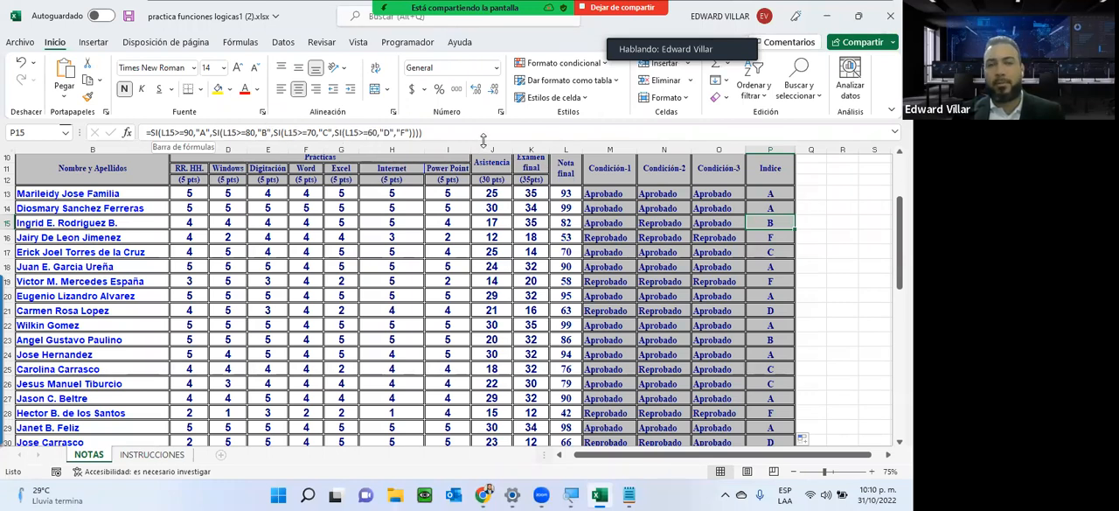
Review the complete nested SI formula in Bloc de notas, moving its window higher over the sheet, and minimize the window.
click(629, 494)
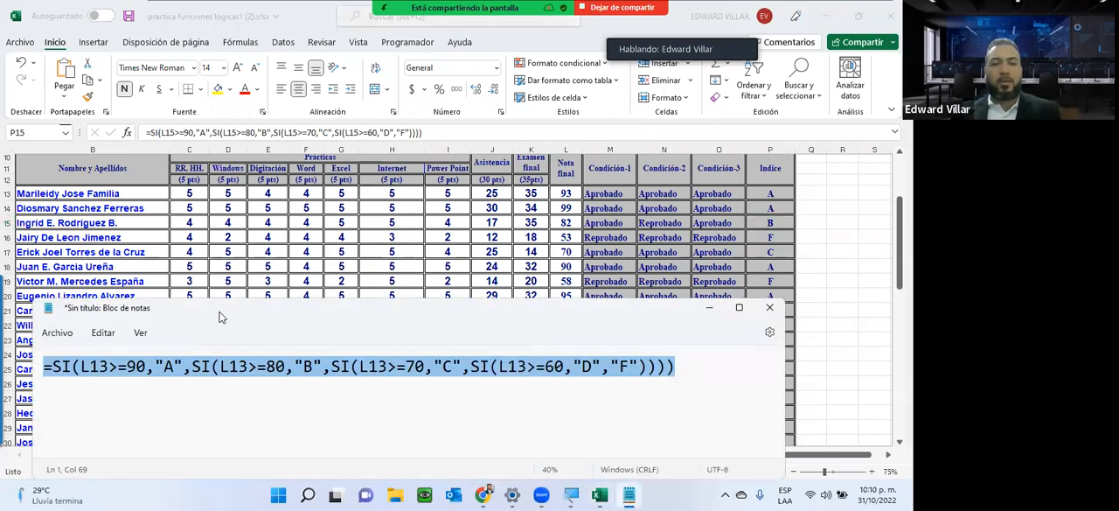
drag(230, 307, 263, 181)
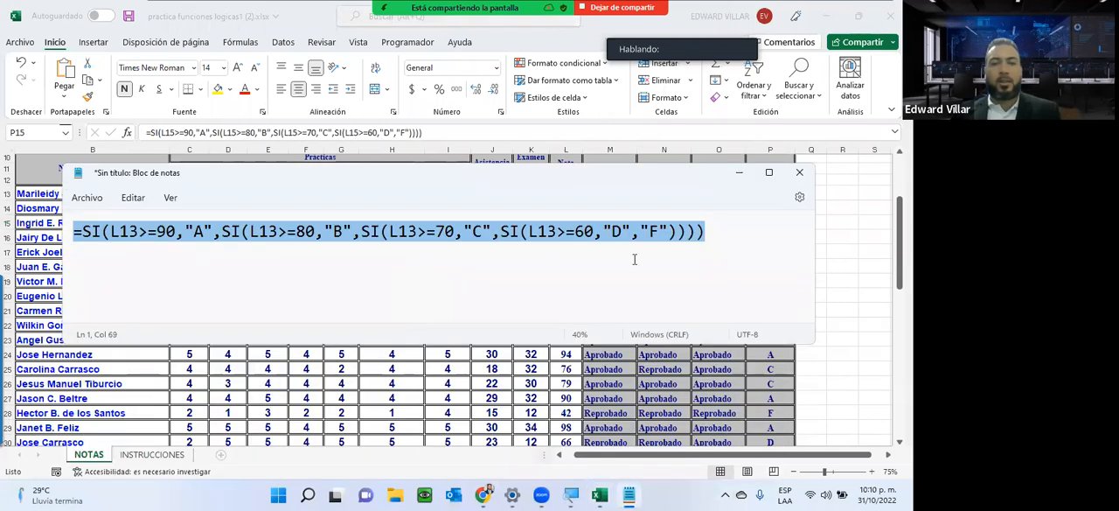
click(417, 231)
click(734, 239)
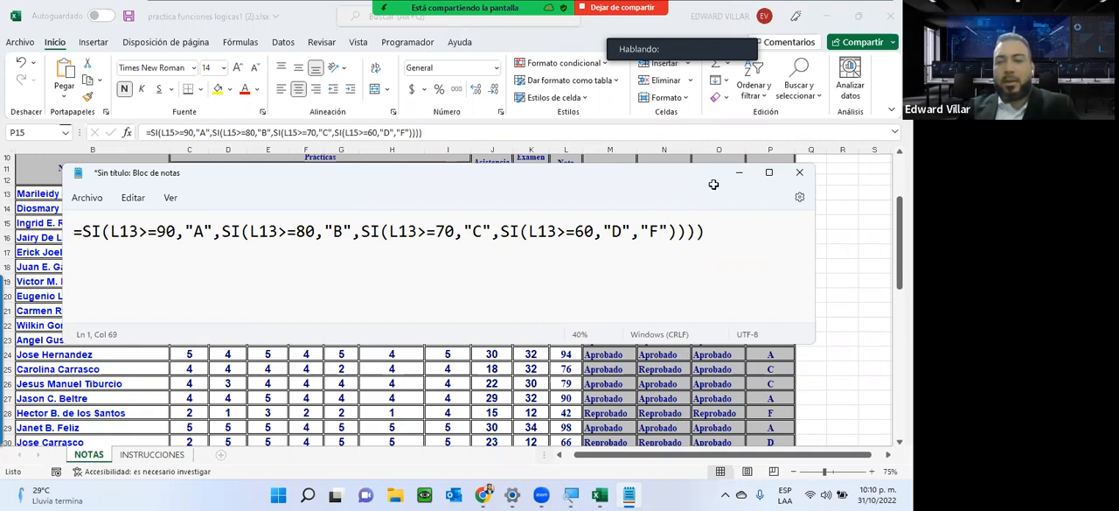
click(739, 172)
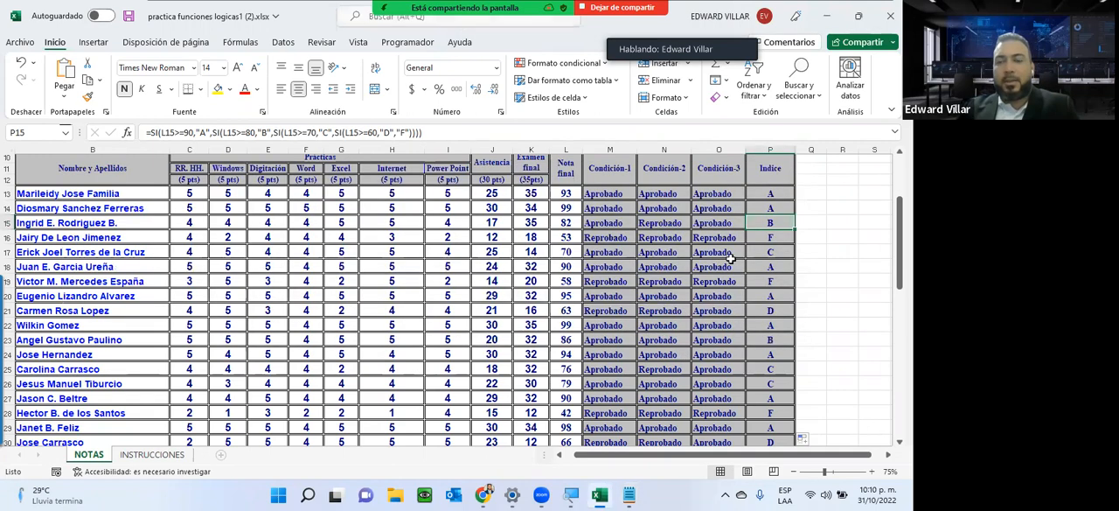
Minimize the practice workbook, download Asignación2 - unidad-3 from the INFOTEP Virtual course page in Chrome, and open the file in Excel.
click(826, 20)
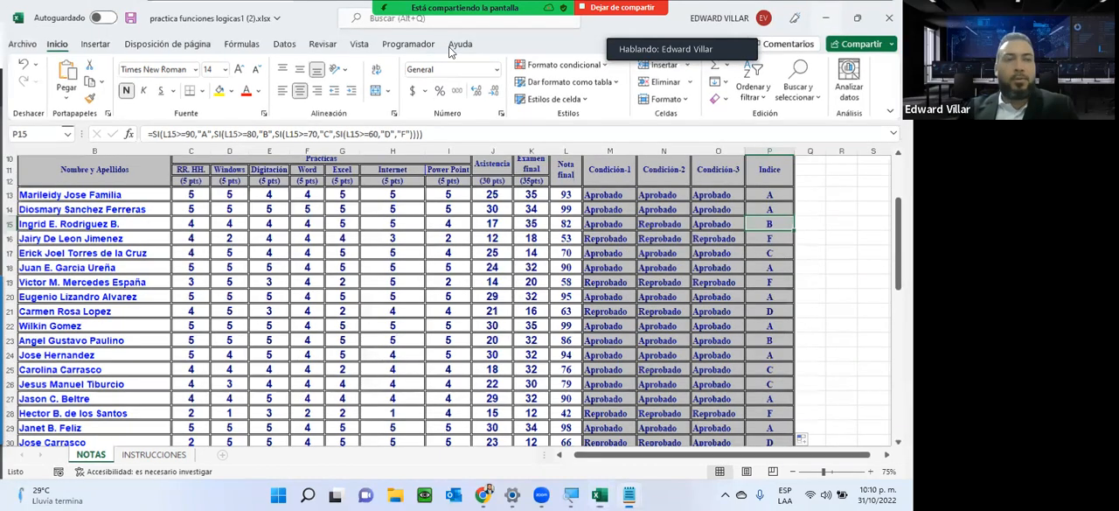
click(71, 12)
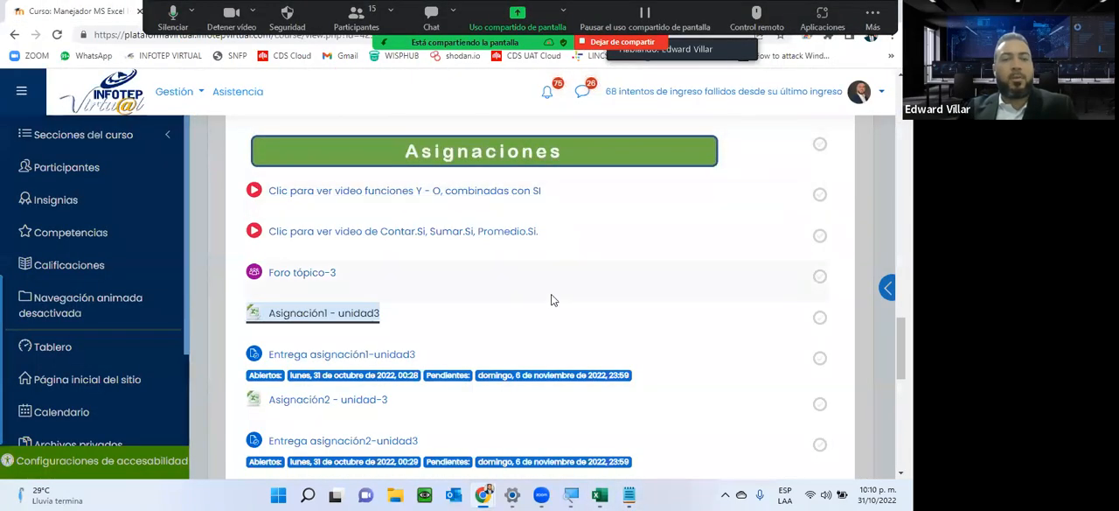
scroll(552, 300, down, 3)
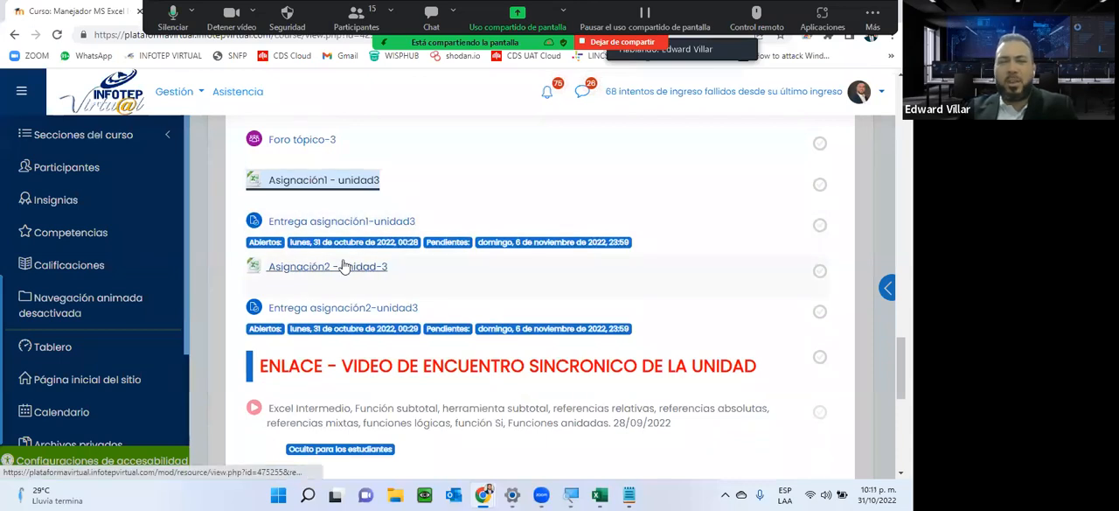
click(338, 274)
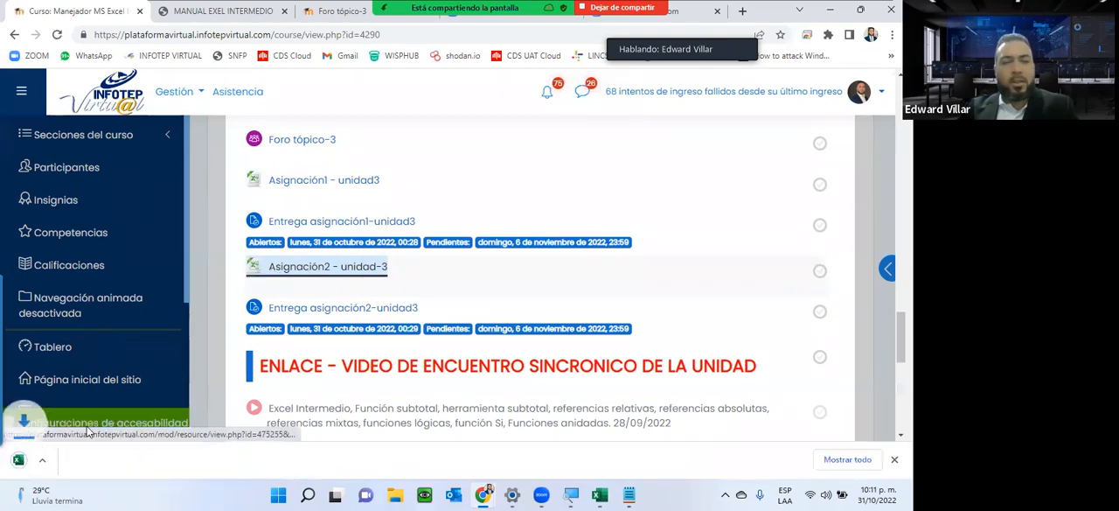
click(56, 460)
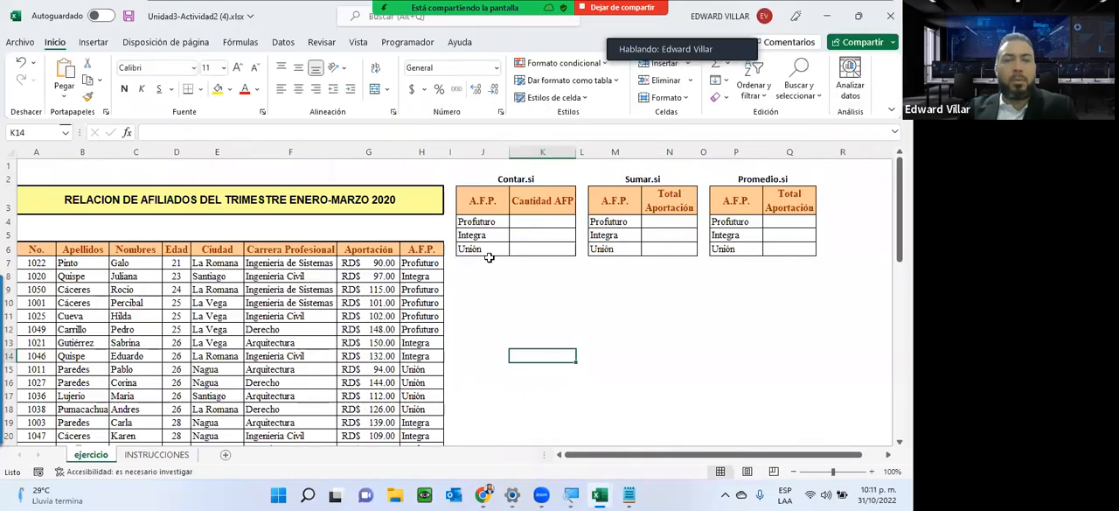
Examine the Profuturo row across the Contar.si, Sumar.si and Promedio.si tables and display the INSTRUCCIONES sheet.
drag(535, 220, 800, 222)
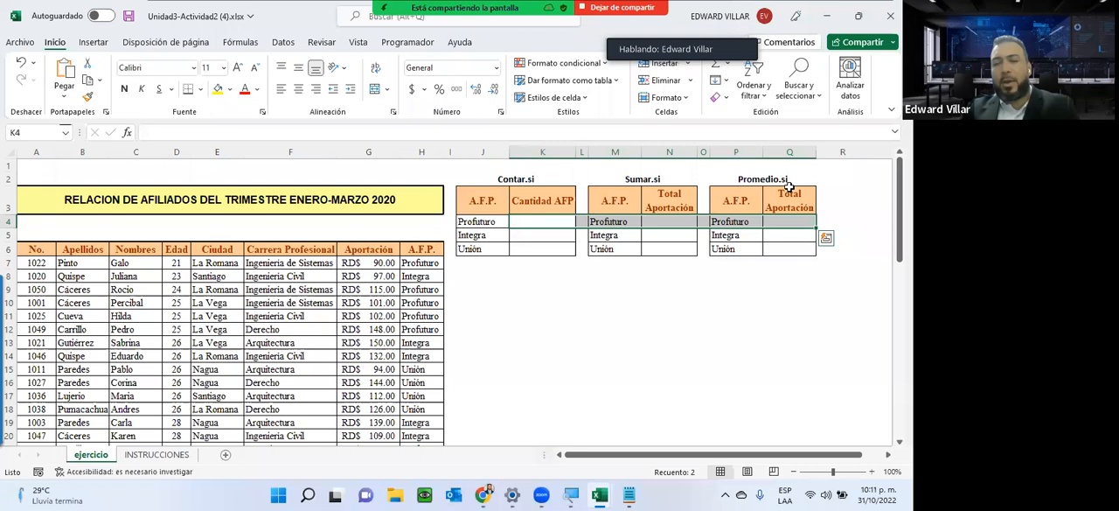
click(464, 221)
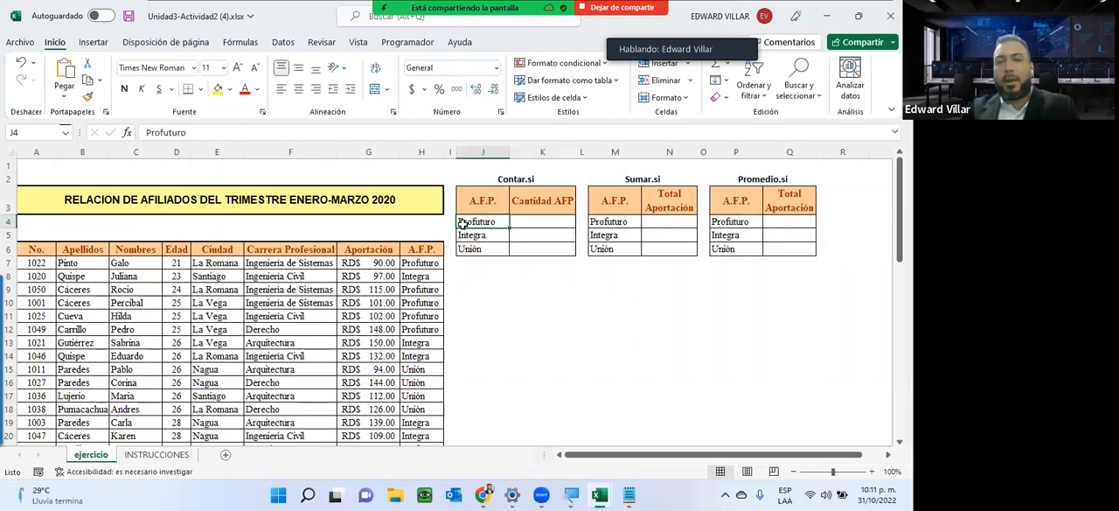
click(174, 456)
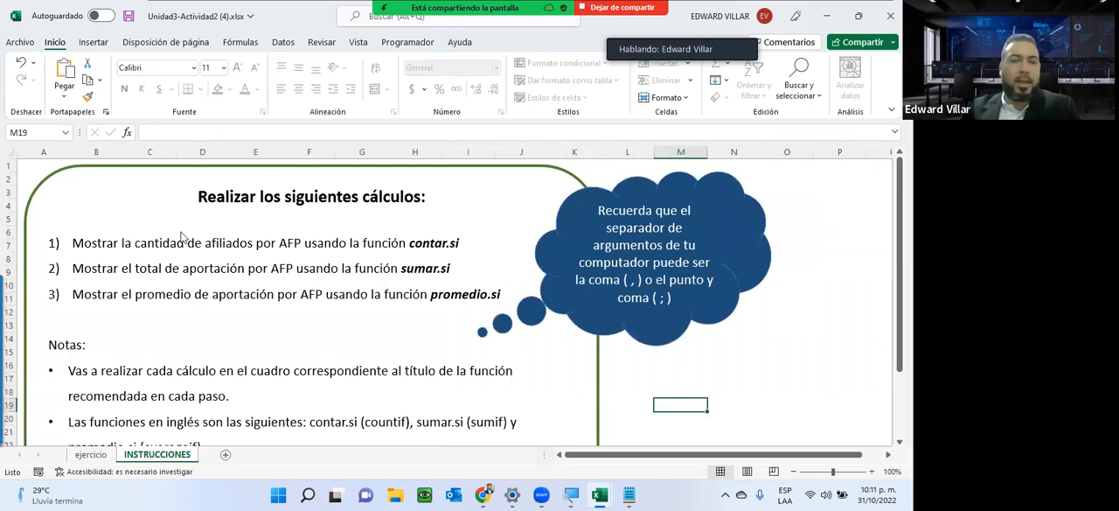
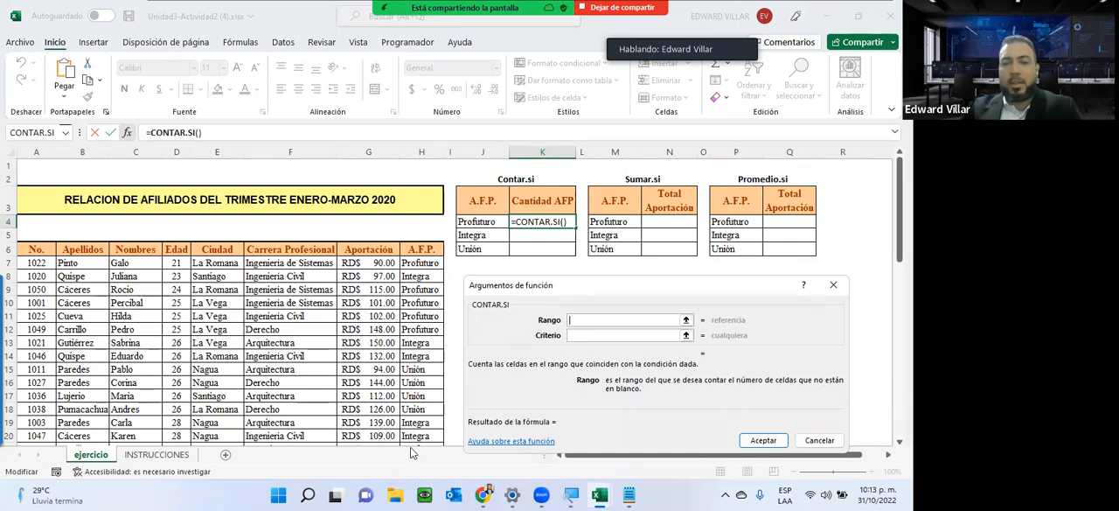
Complete the CONTAR.SI function in K4 with range H7:H56 and the Profuturo cell J4 as criterion.
drag(421, 263, 414, 442)
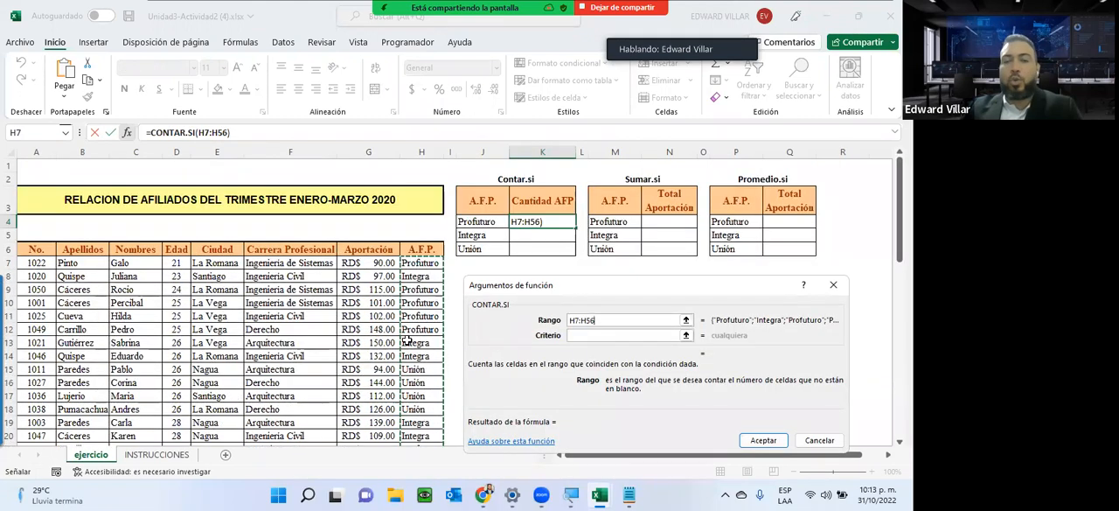
key(Tab)
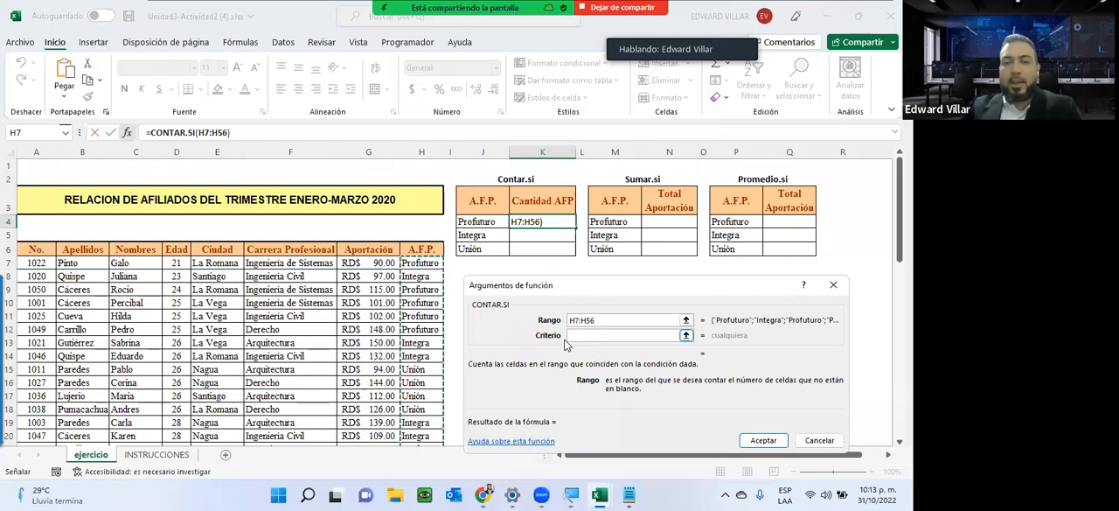
click(464, 222)
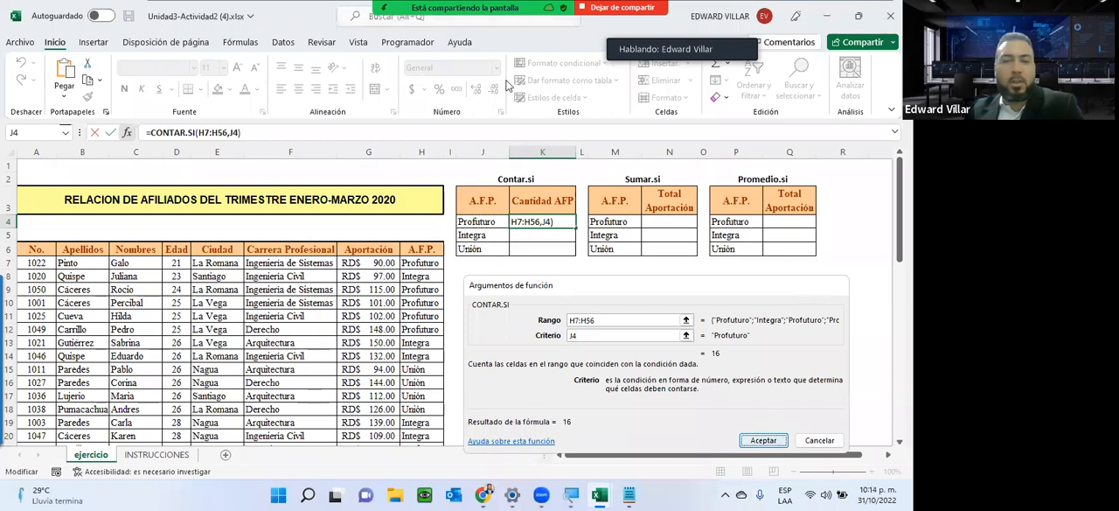
click(763, 439)
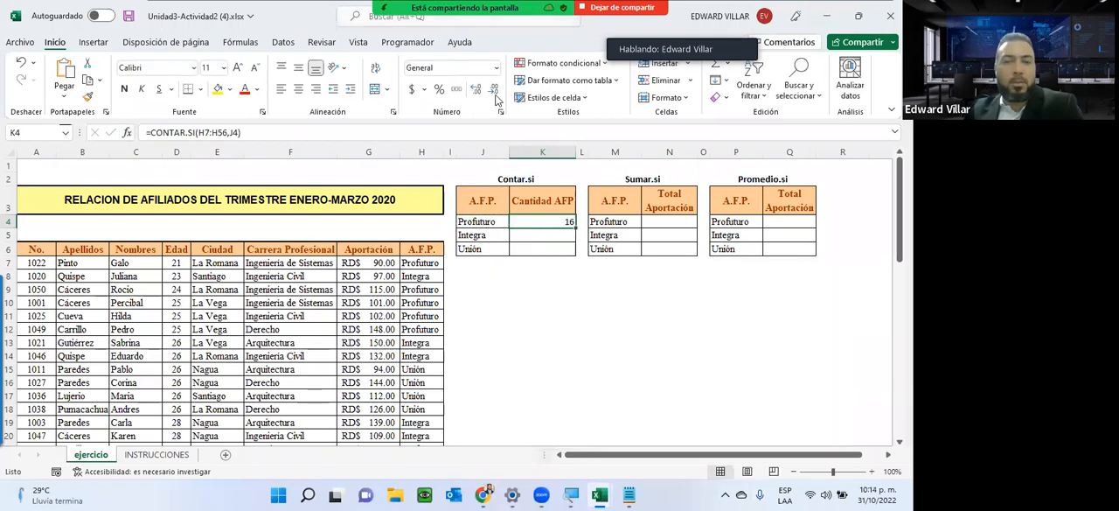
Search for the SUMAR.SI function and insert it in N4, the Profuturo total of the Sumar.si table.
click(669, 221)
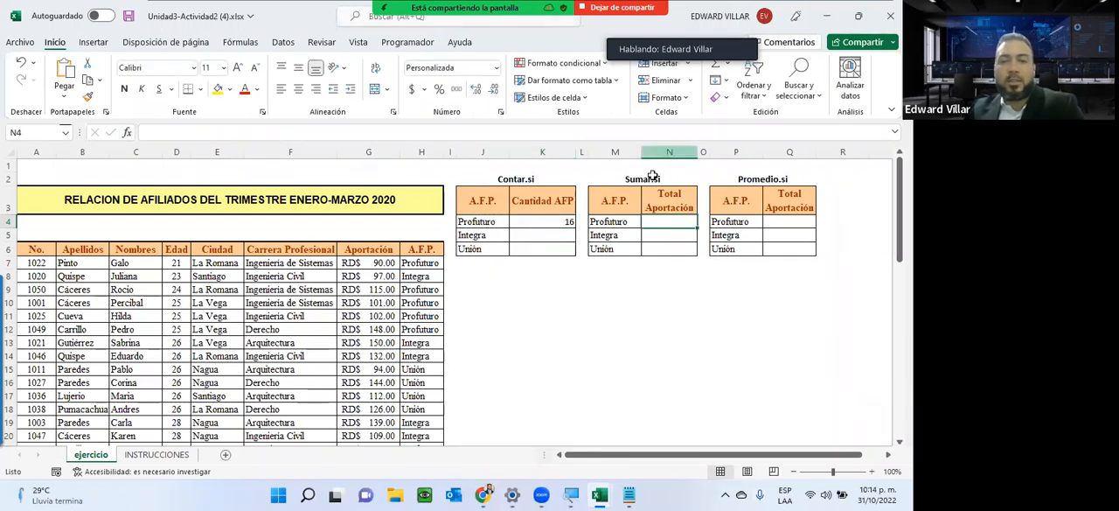
click(128, 132)
scroll(564, 363, down, 1)
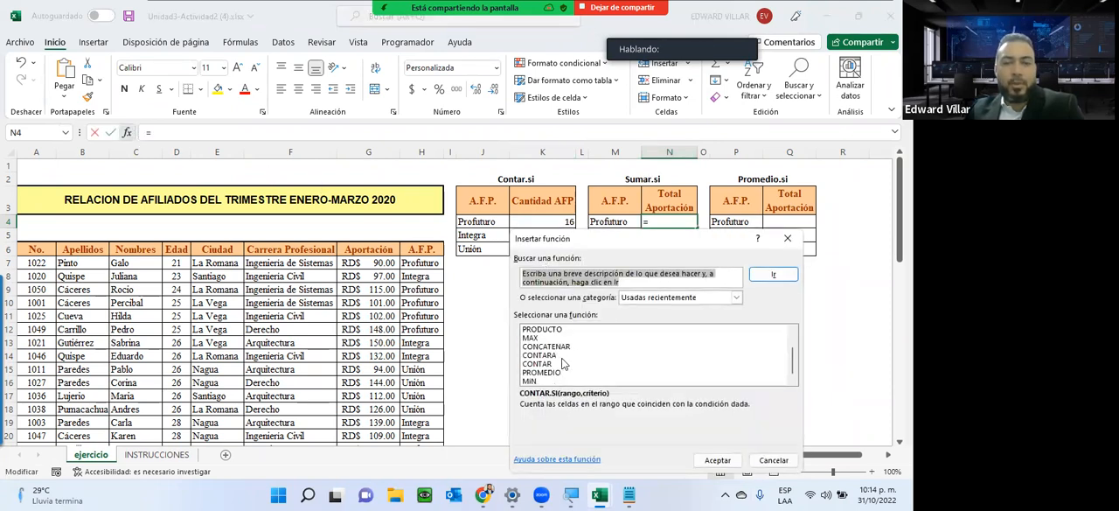
scroll(544, 382, up, 1)
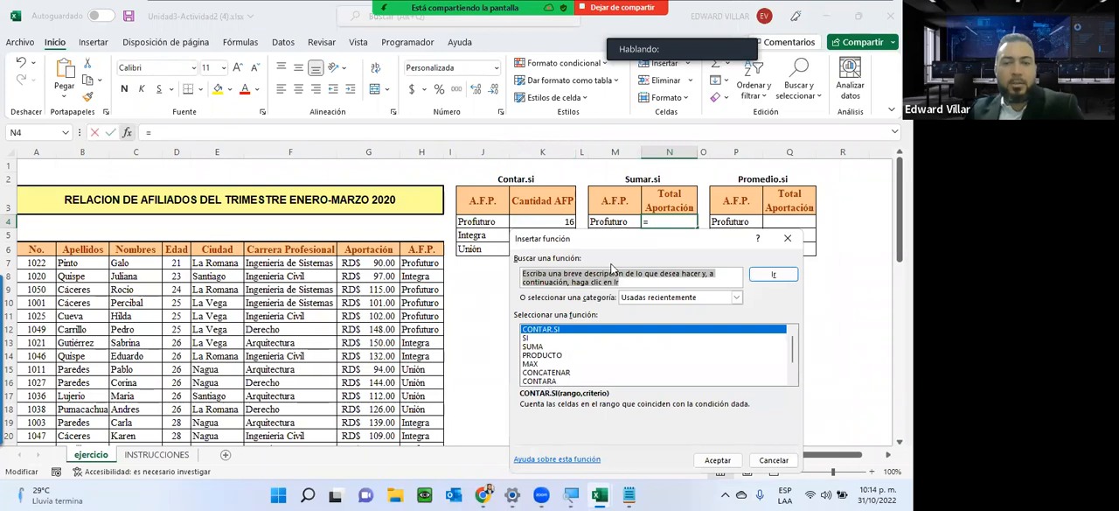
text(SUMAR.SI)
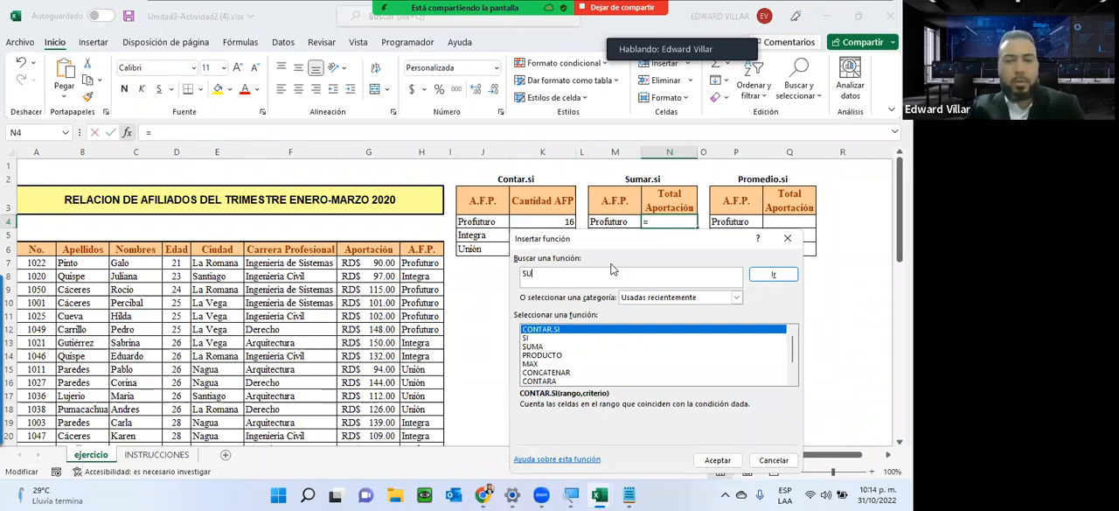
click(771, 276)
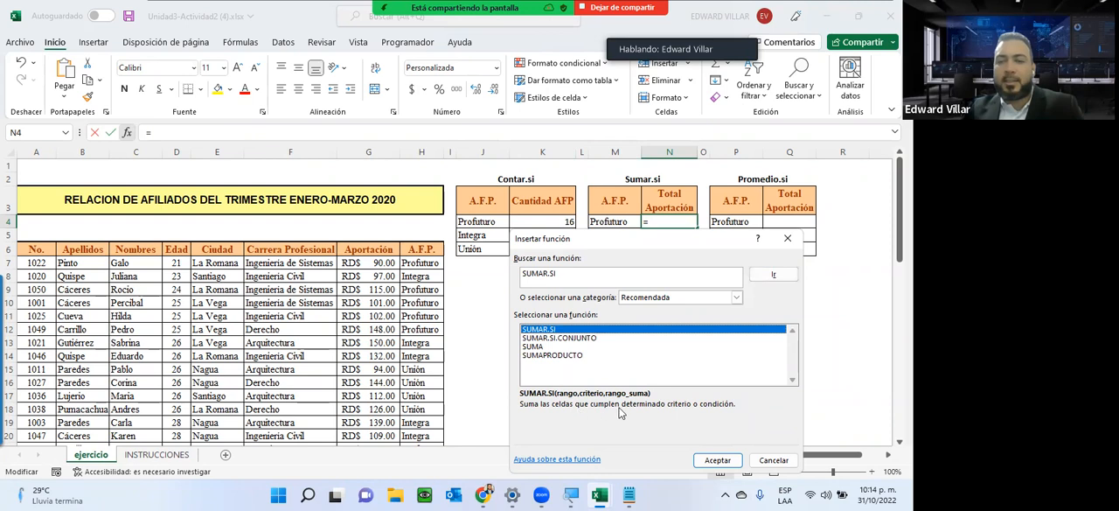
click(734, 461)
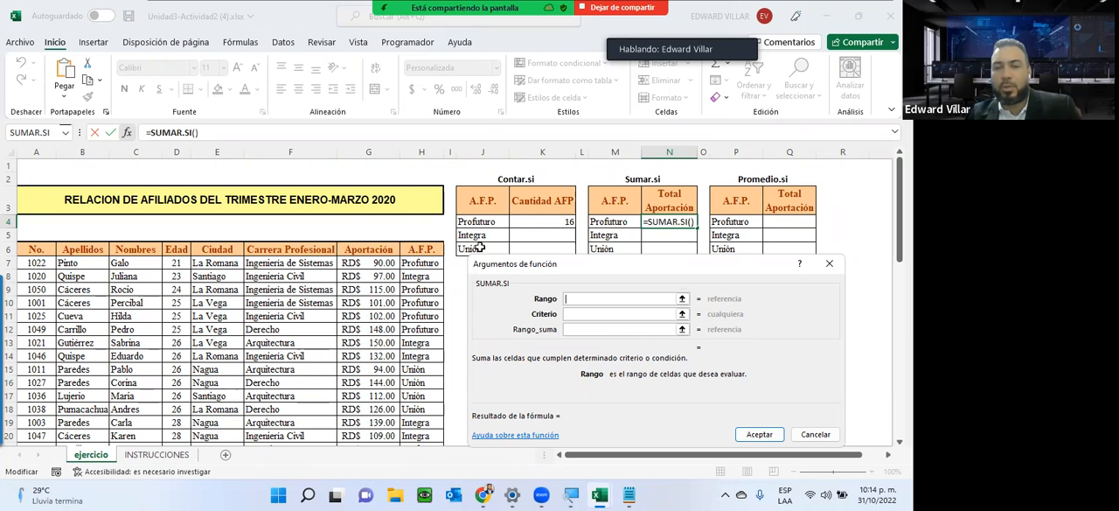
Set the SUMAR.SI range to the A.F.P. cells H7:H56 and its criterion to the Profuturo cell M4.
click(407, 261)
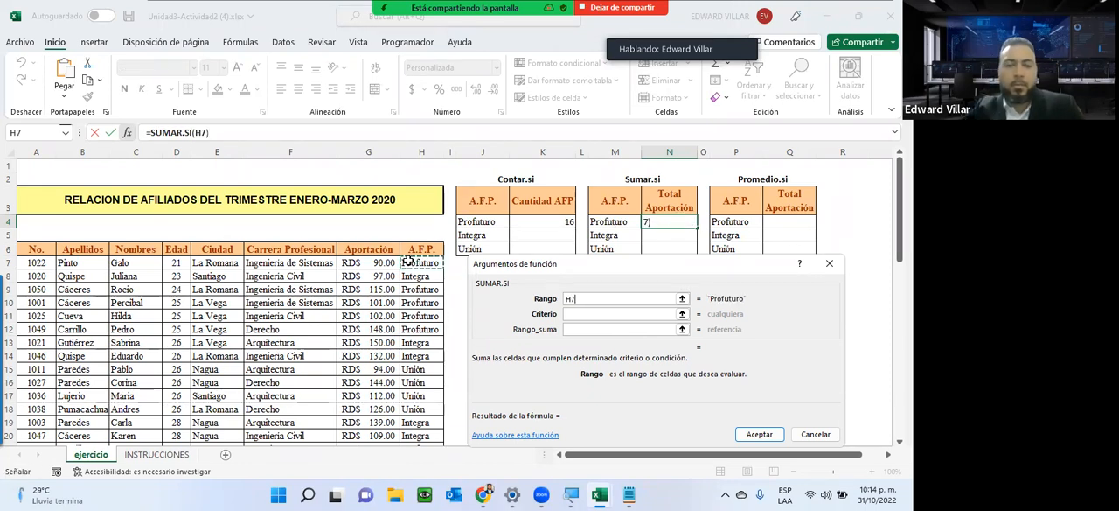
key(ctrl+shift+Down)
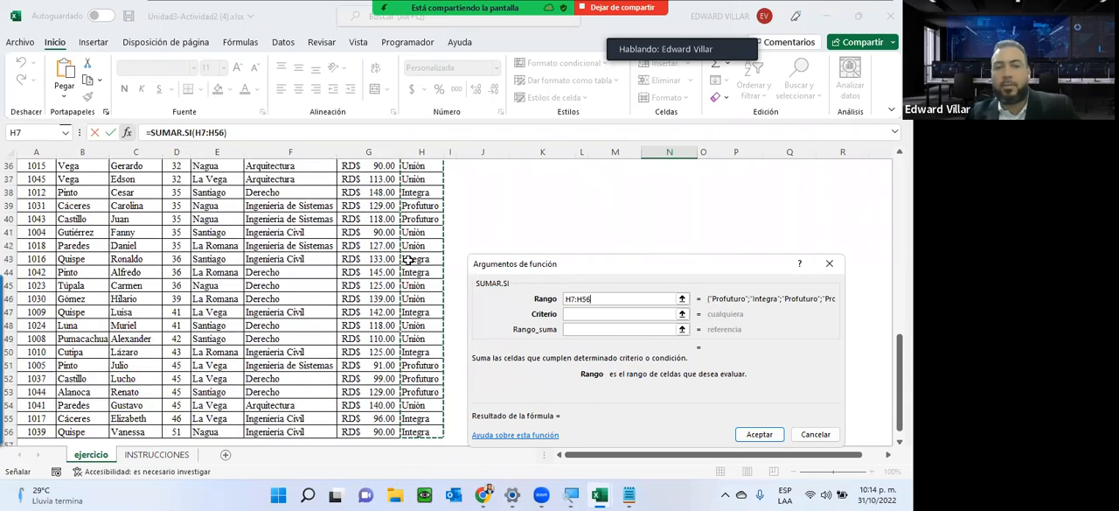
click(601, 314)
scroll(589, 198, up, 12)
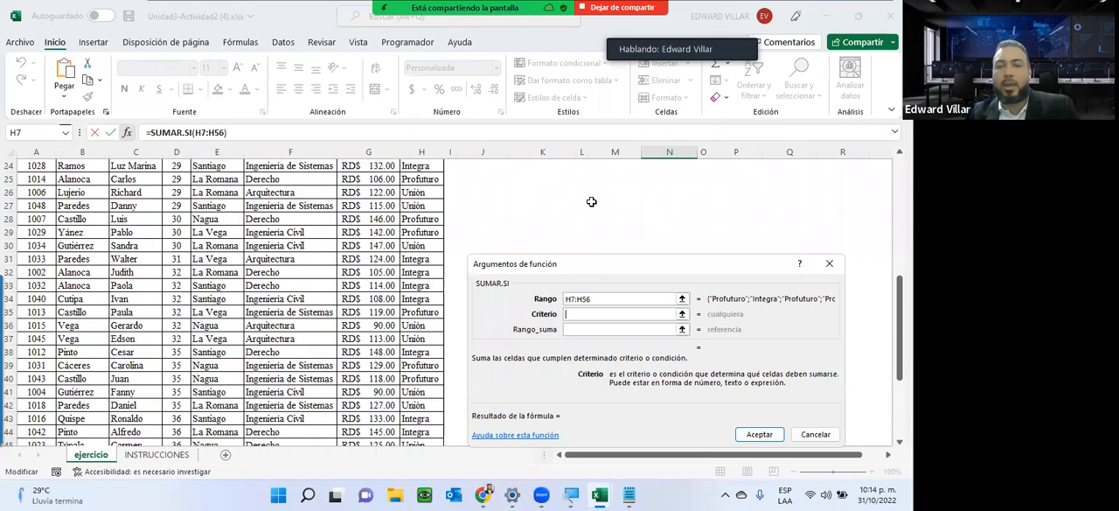
click(611, 221)
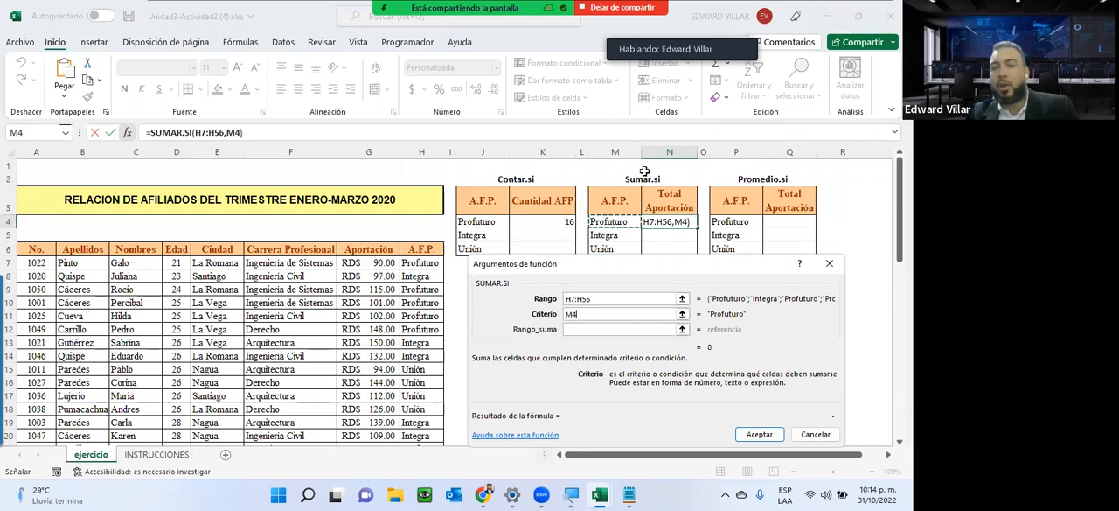
Set the Rango_suma of SUMAR.SI to the Aportación cells G7:G56 and enter the formula in N4.
click(592, 331)
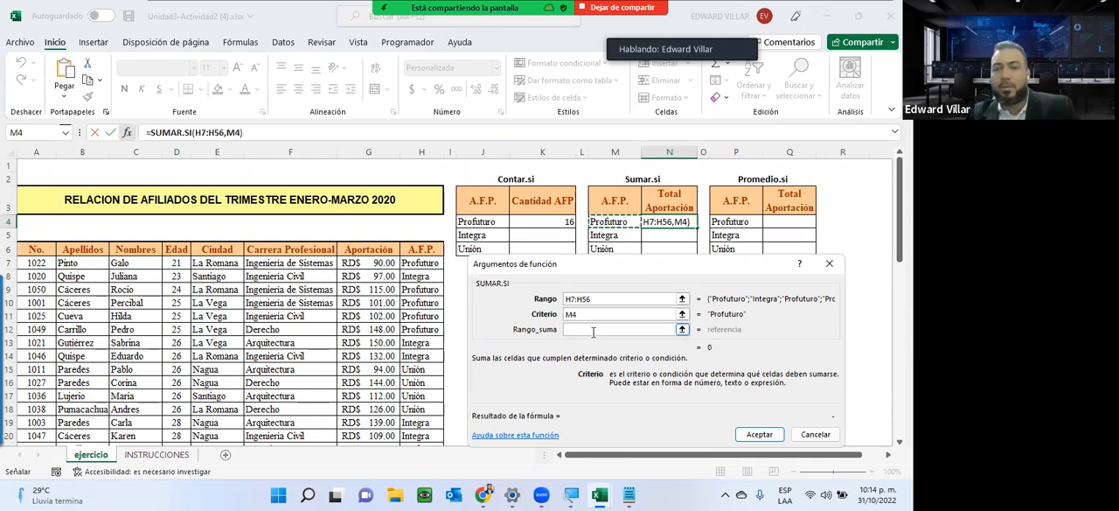
click(592, 330)
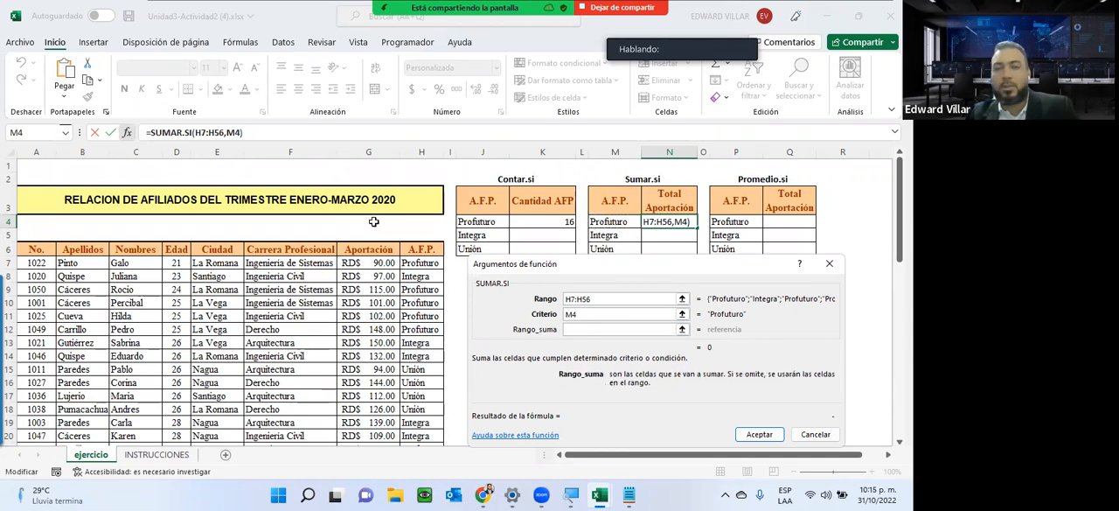
click(371, 262)
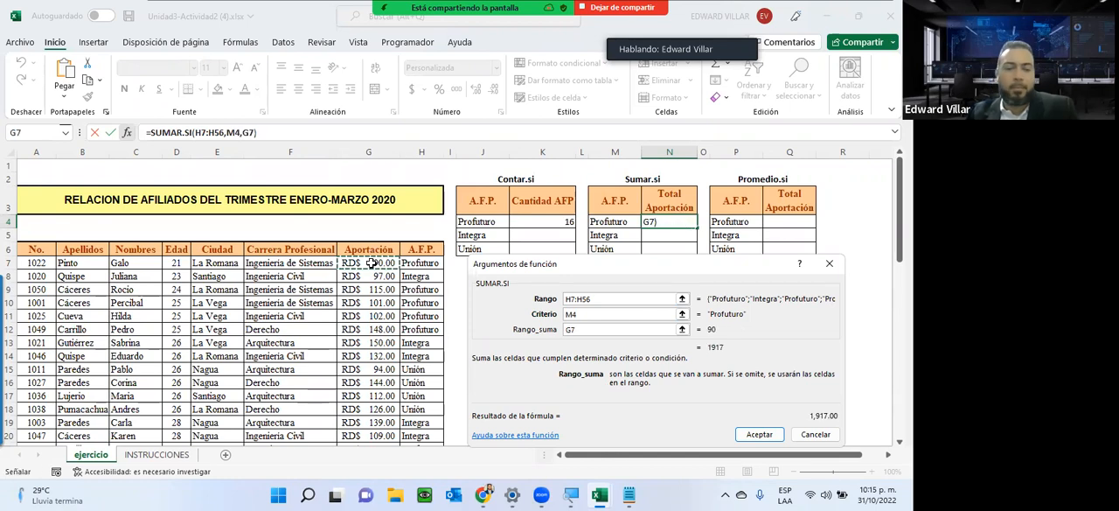
key(ctrl+shift+Down)
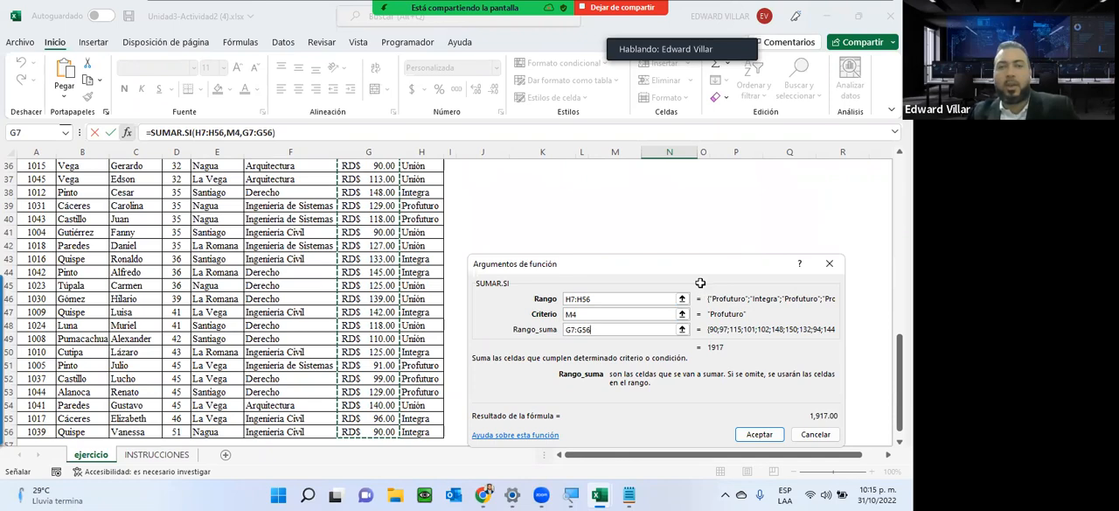
scroll(700, 283, up, 4)
scroll(444, 267, up, 8)
scroll(443, 267, down, 2)
scroll(443, 266, up, 1)
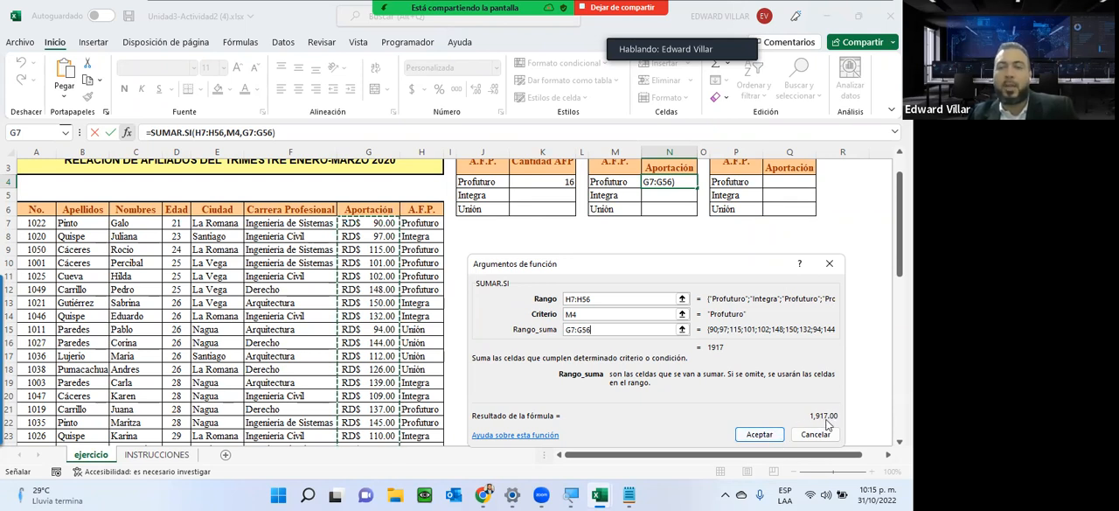
click(758, 433)
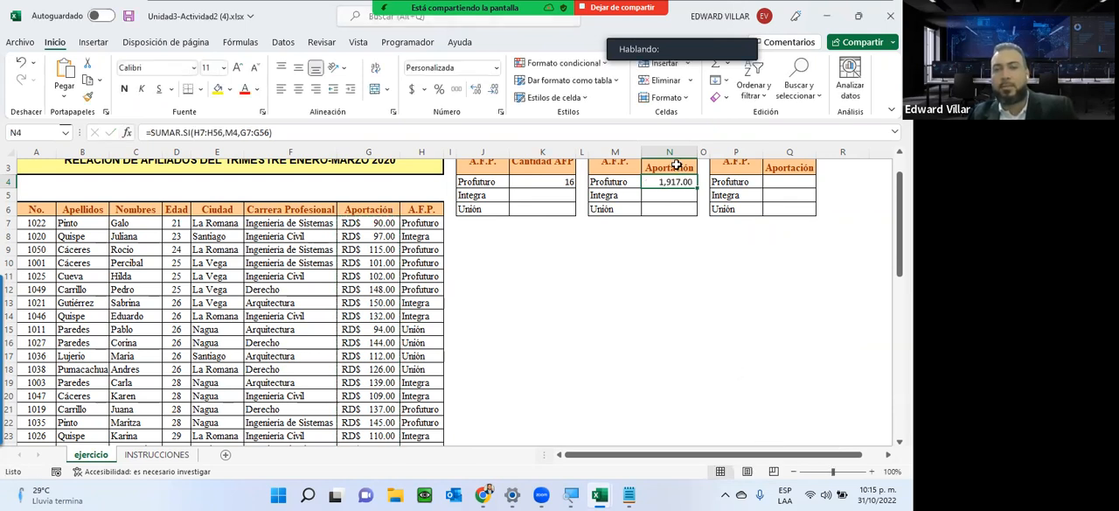
Search for the PROMEDIO.SI function and insert it in Q4, the Profuturo row of the Promedio.si table.
scroll(649, 331, up, 2)
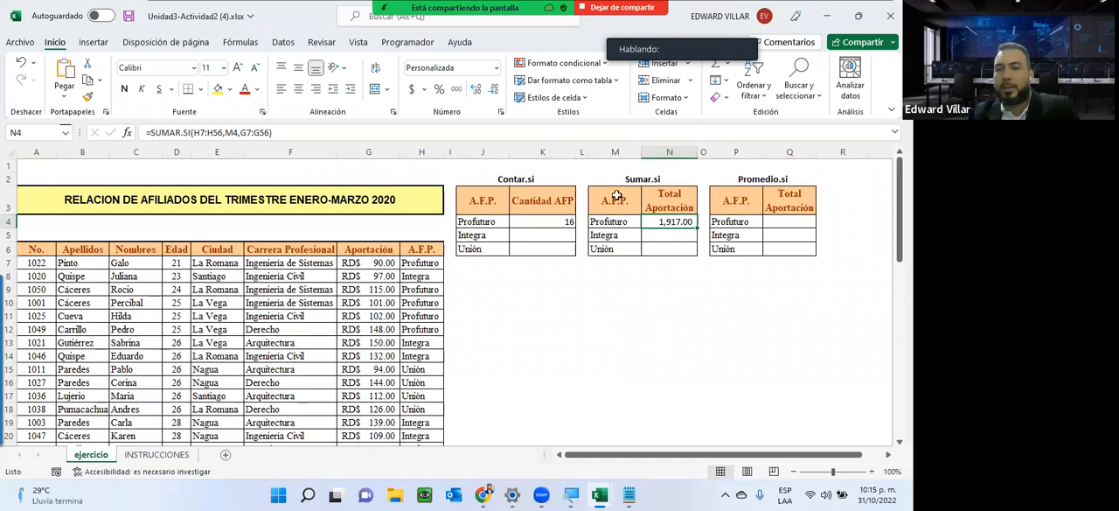
click(775, 222)
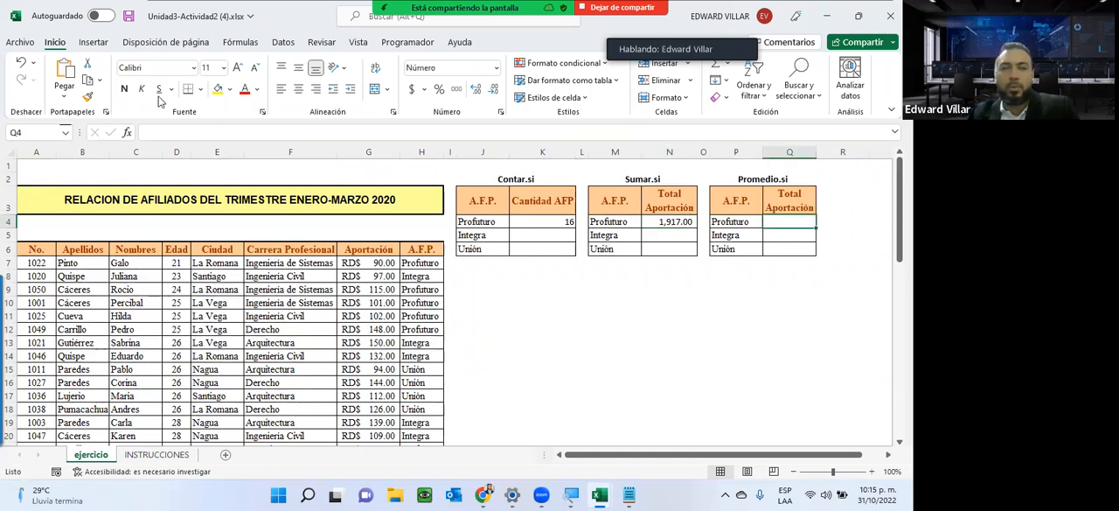
click(128, 132)
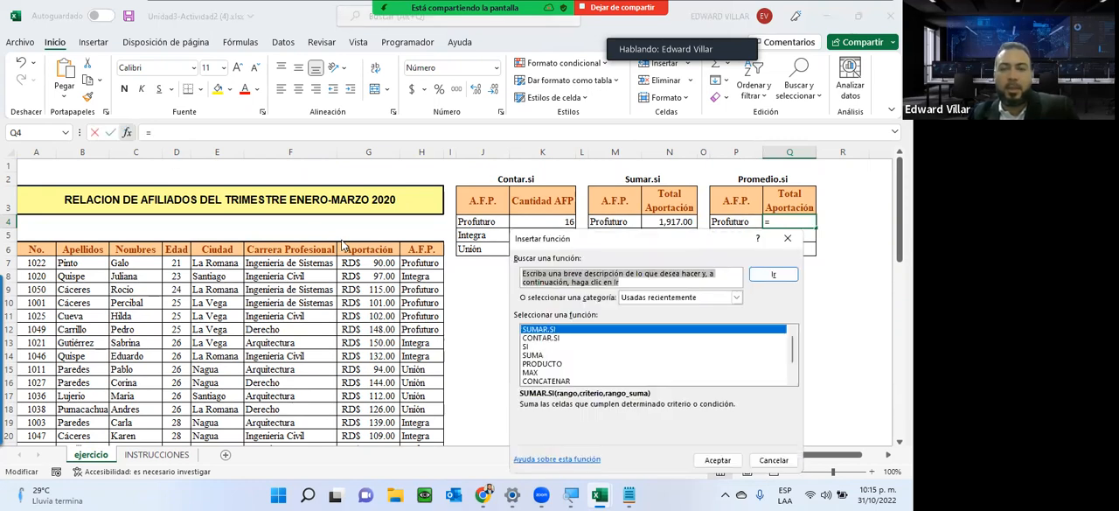
scroll(595, 333, down, 2)
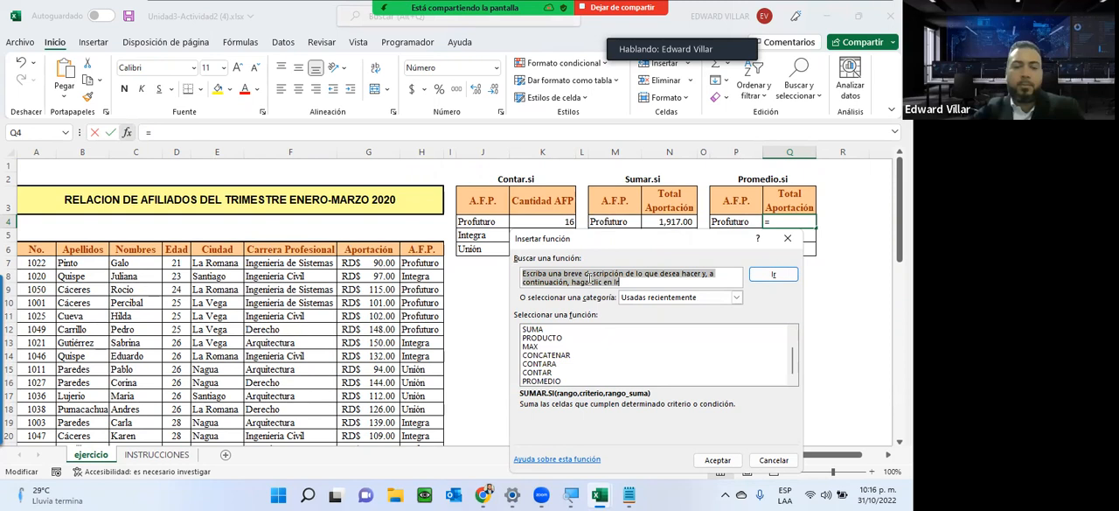
text(PROMEDIO.SI)
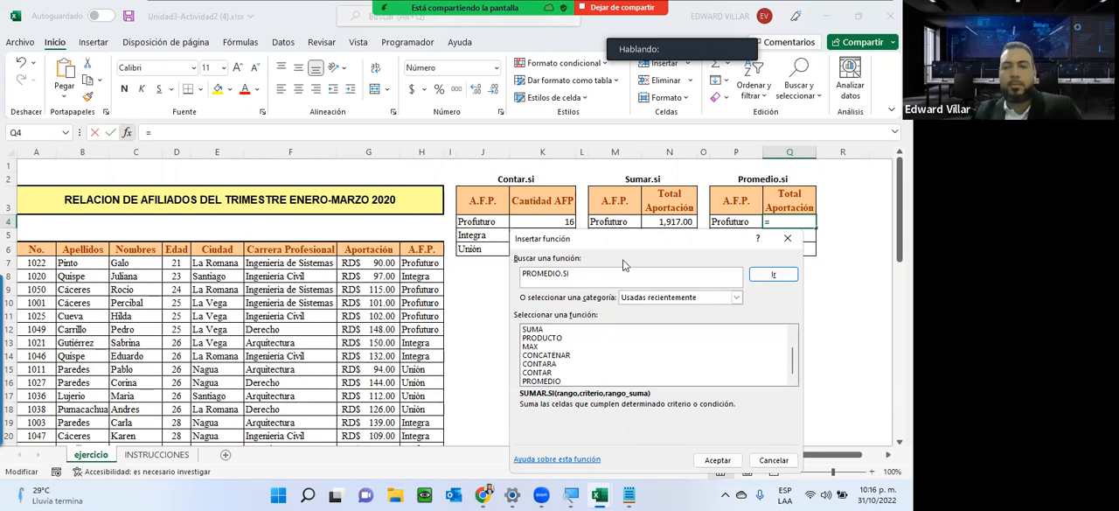
click(772, 274)
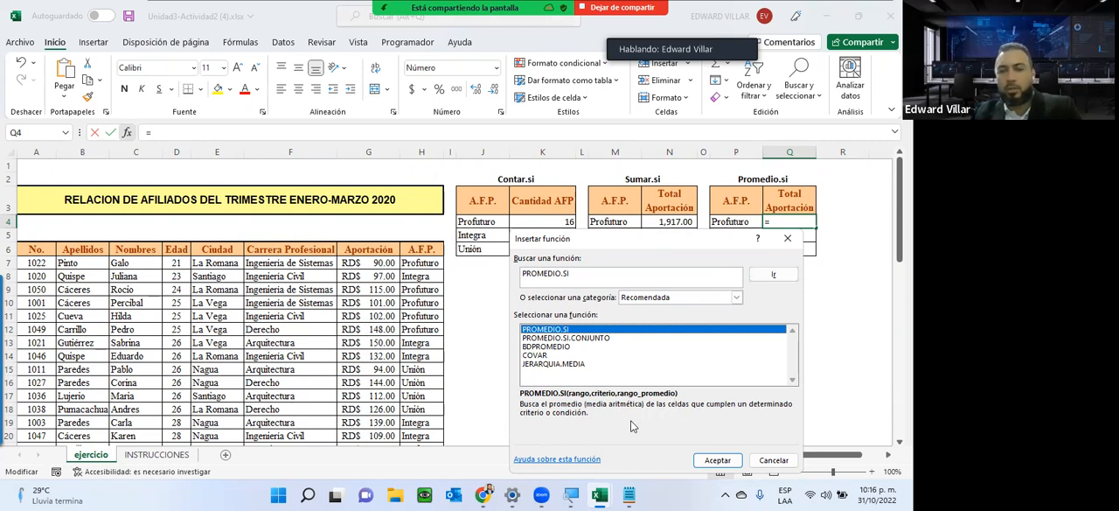
click(722, 463)
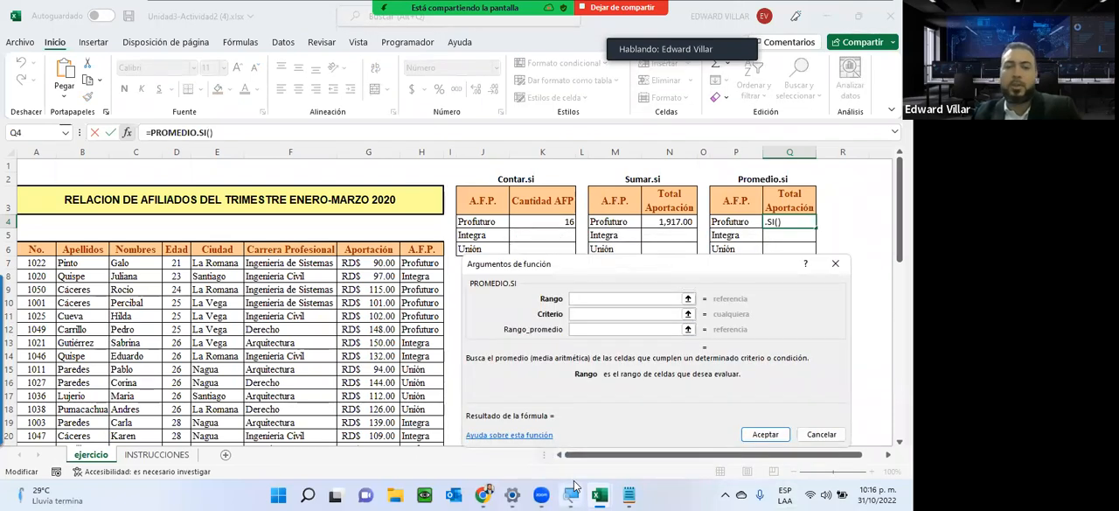
Set the PROMEDIO.SI range to the A.F.P. cells H7:H56 and its criterion to the Profuturo cell P4.
click(435, 262)
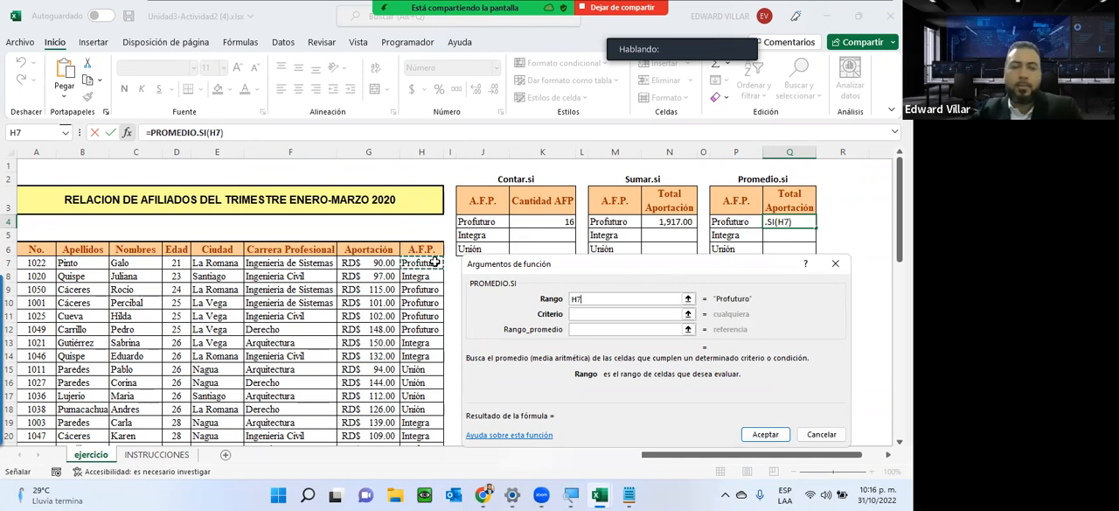
key(ctrl+shift+Down)
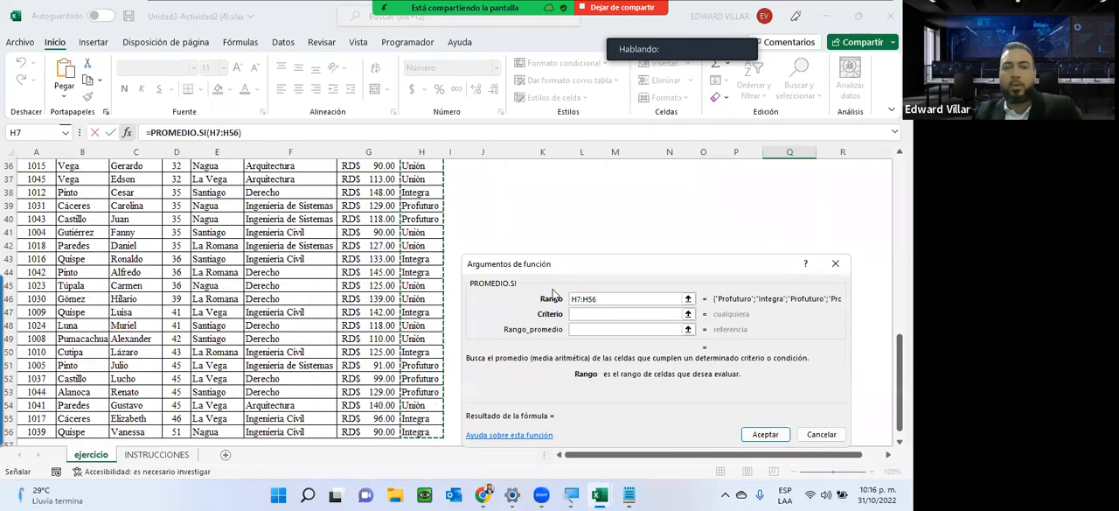
click(592, 314)
scroll(592, 314, up, 4)
scroll(682, 227, up, 8)
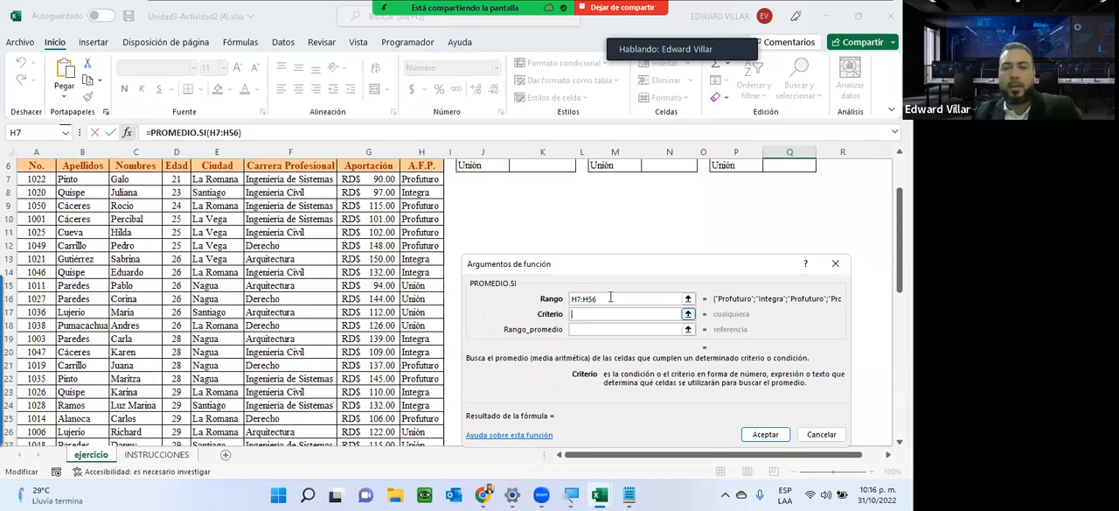
click(727, 221)
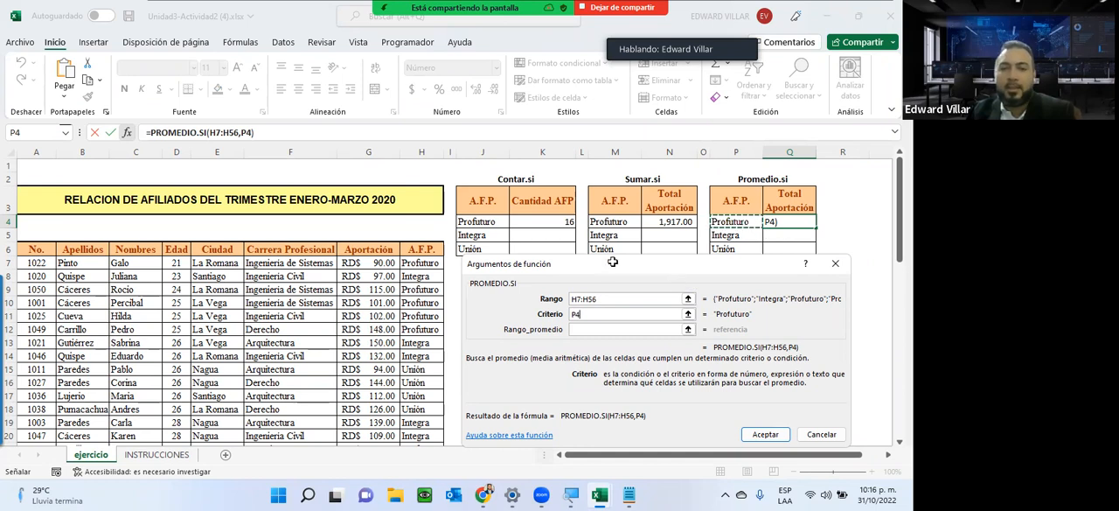
Set the Rango_promedio of PROMEDIO.SI to the Aportación cells G7:G56 and enter the formula in Q4.
drag(673, 282, 673, 301)
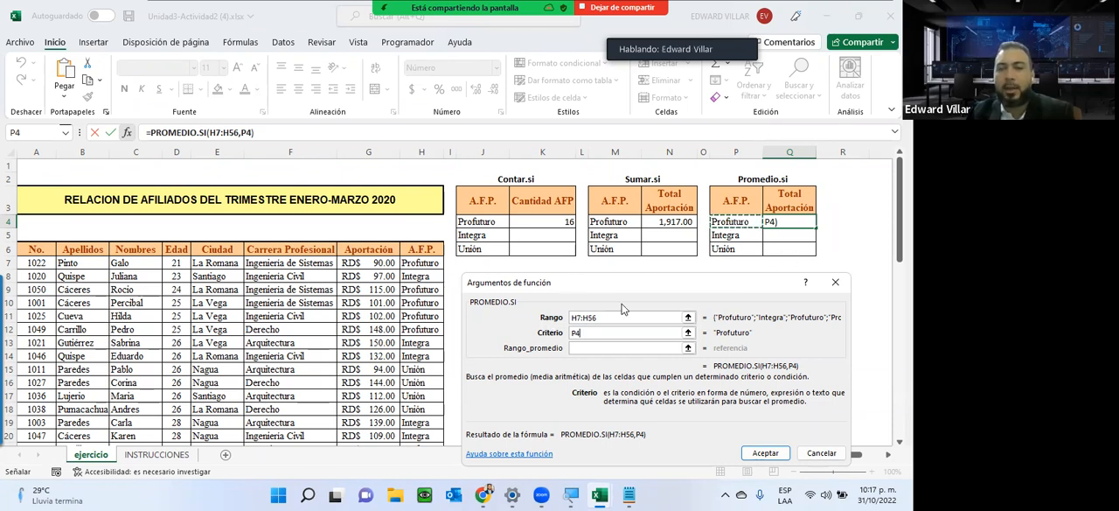
click(585, 347)
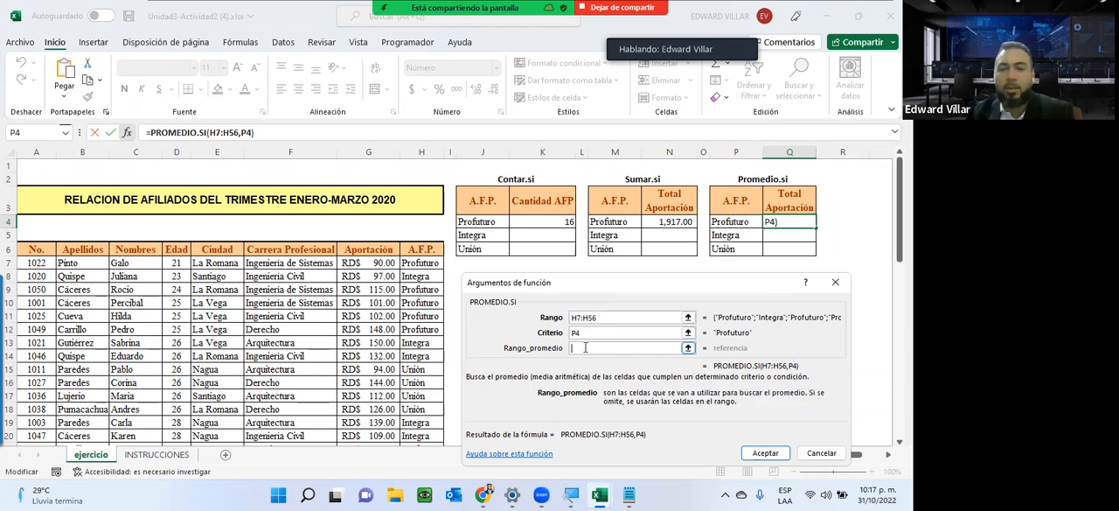
click(353, 262)
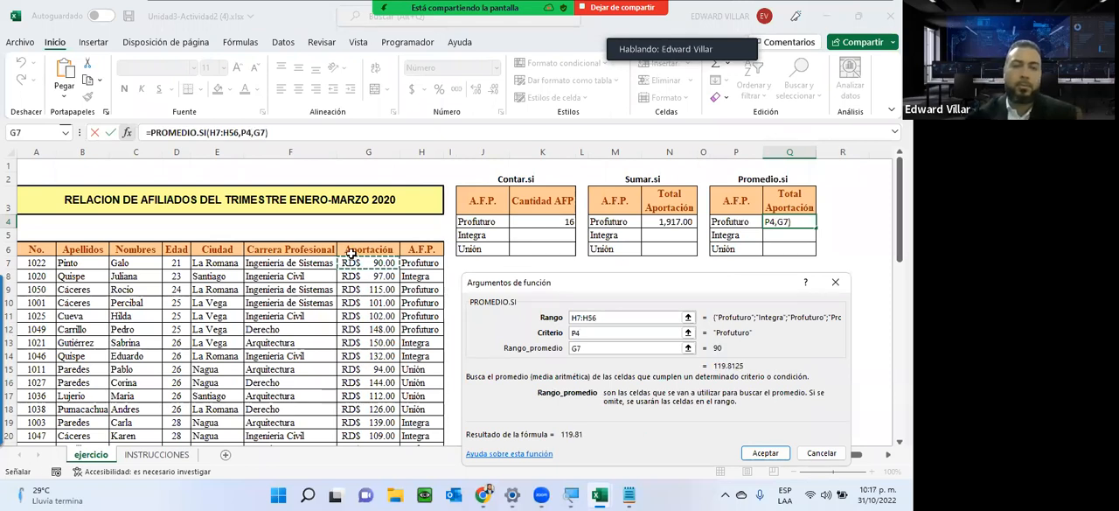
key(ctrl+shift+Down)
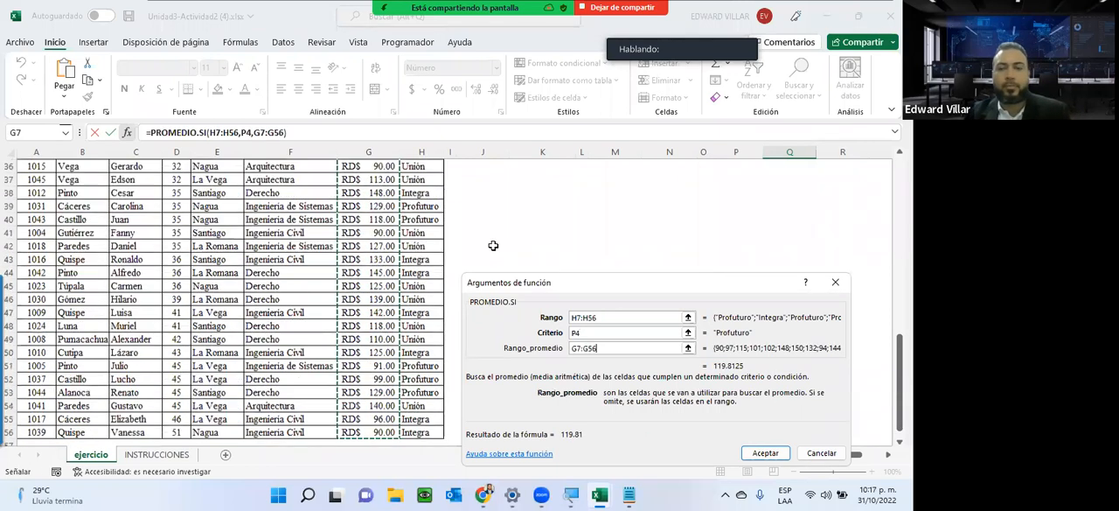
click(768, 454)
scroll(765, 395, up, 1)
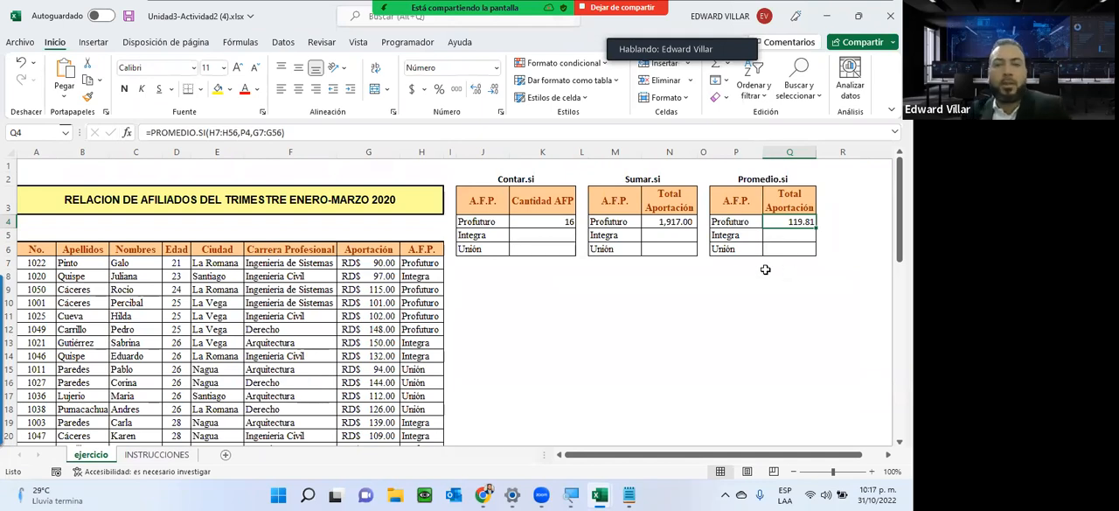
click(481, 250)
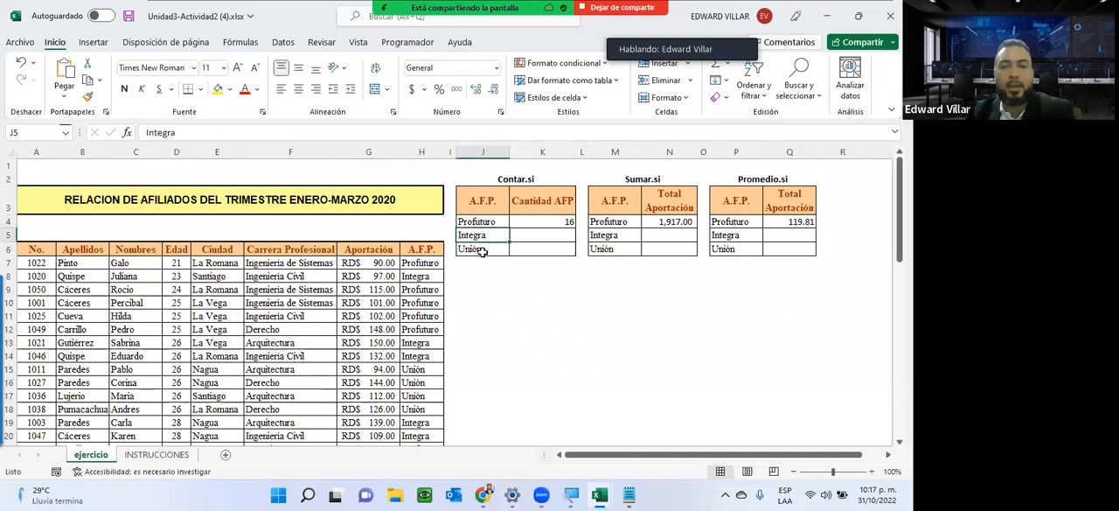
click(614, 262)
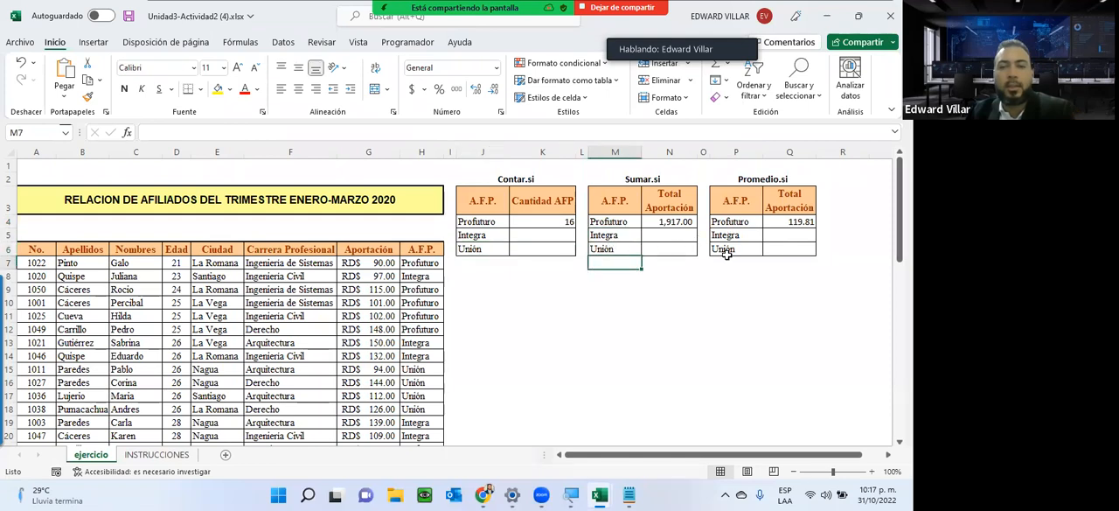
click(727, 237)
click(726, 262)
click(726, 237)
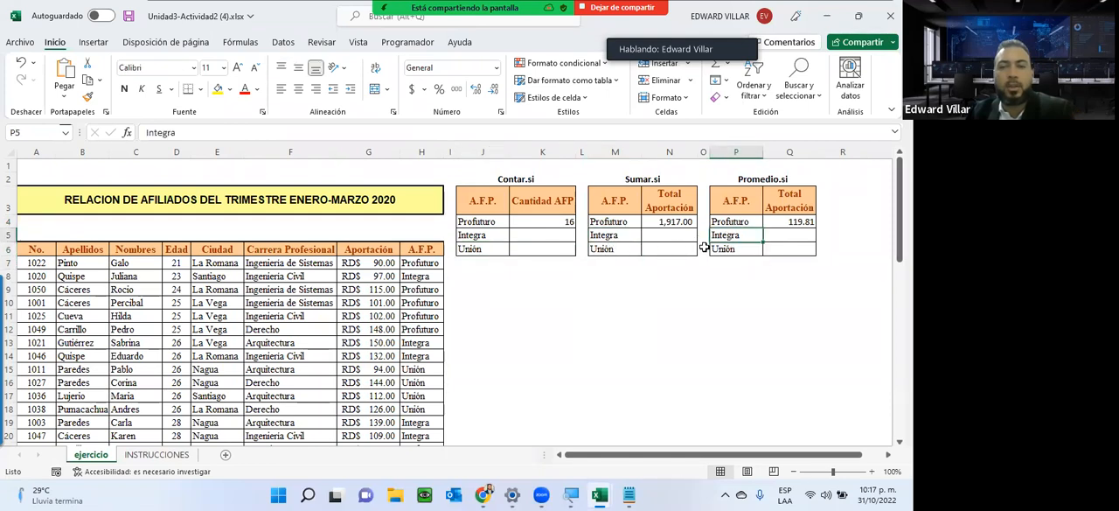
click(628, 232)
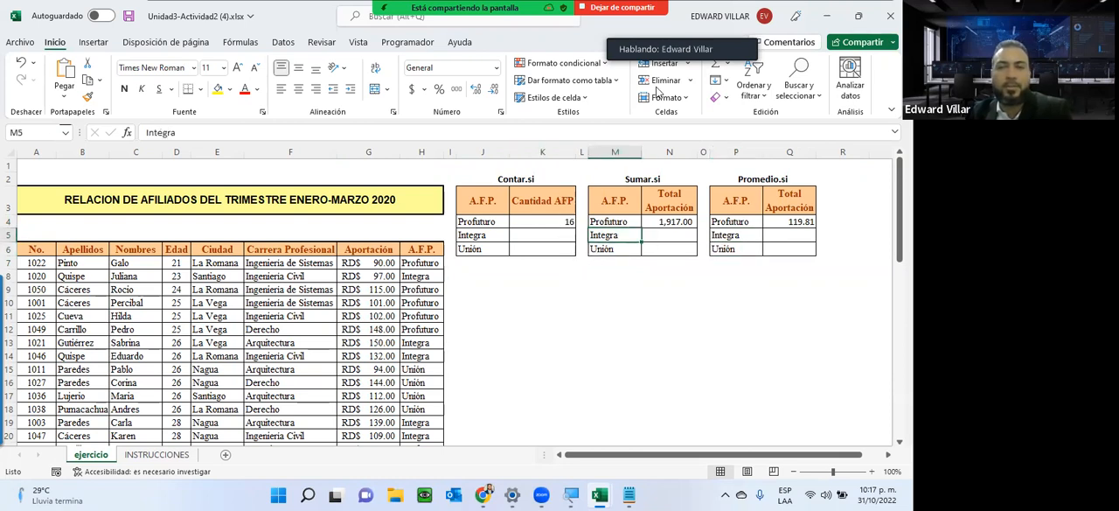
click(629, 496)
click(629, 495)
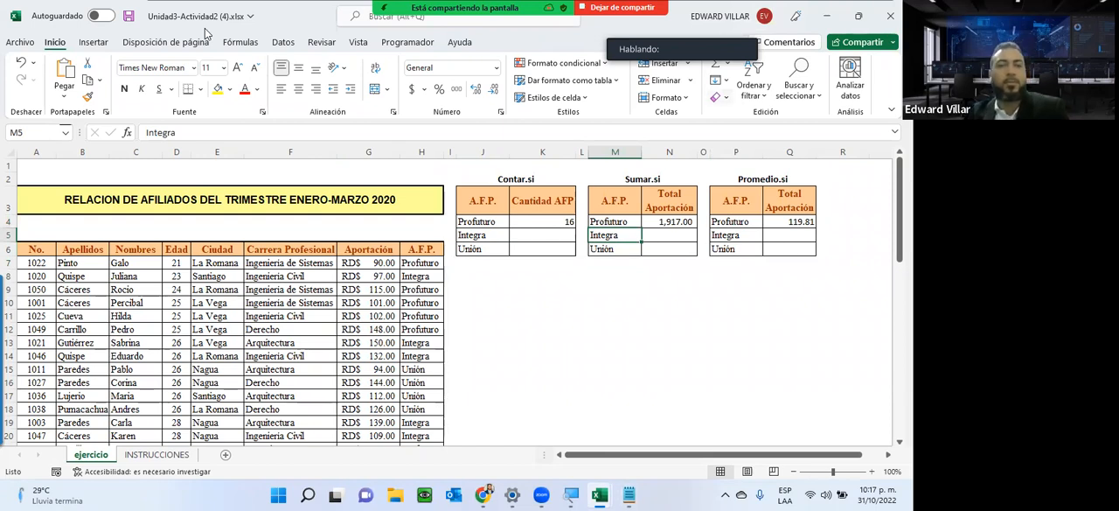
Open the Zoom meeting's participants list and move it below the Sumar.si and Promedio.si tables.
key(alt+u)
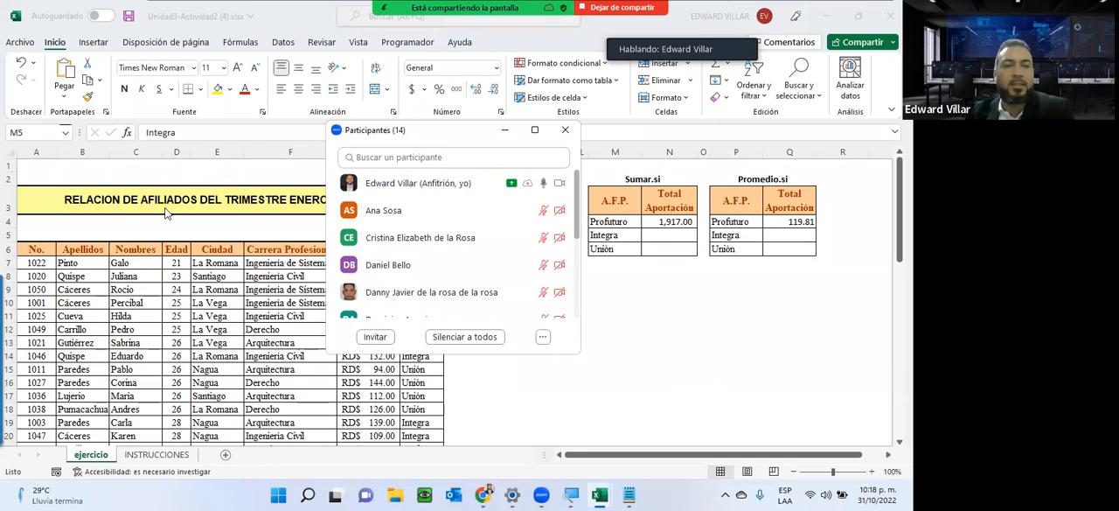
click(125, 217)
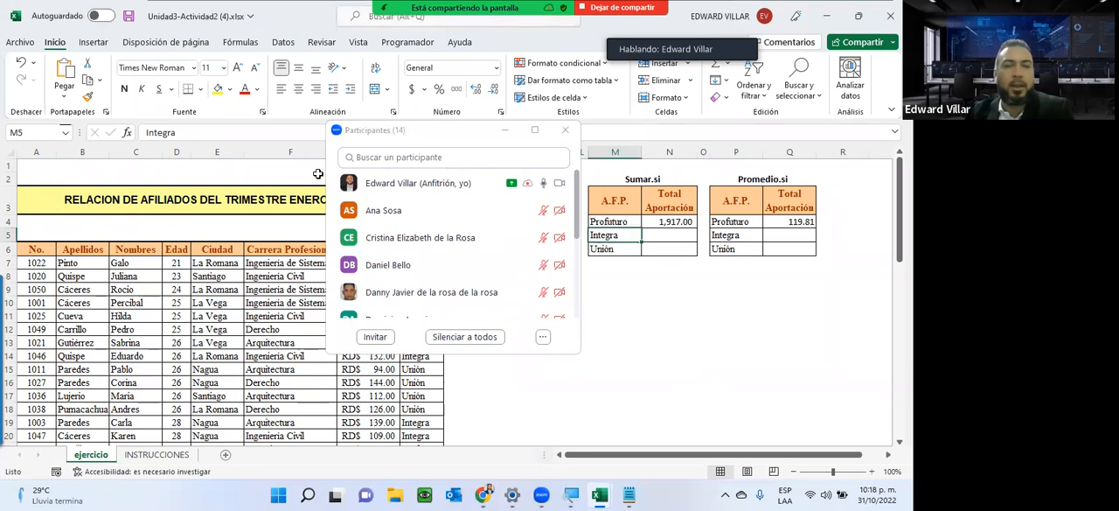
click(385, 130)
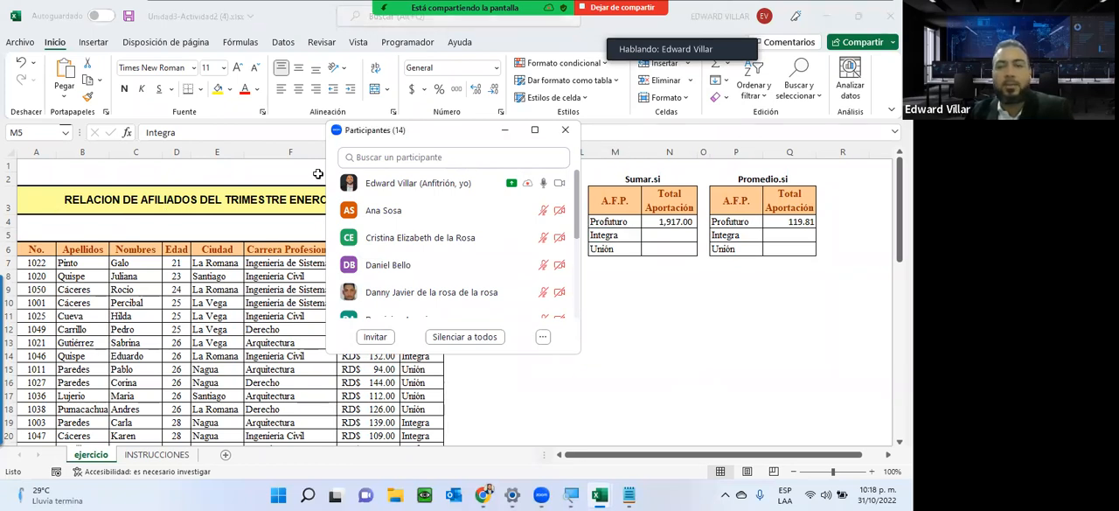
drag(318, 174, 545, 325)
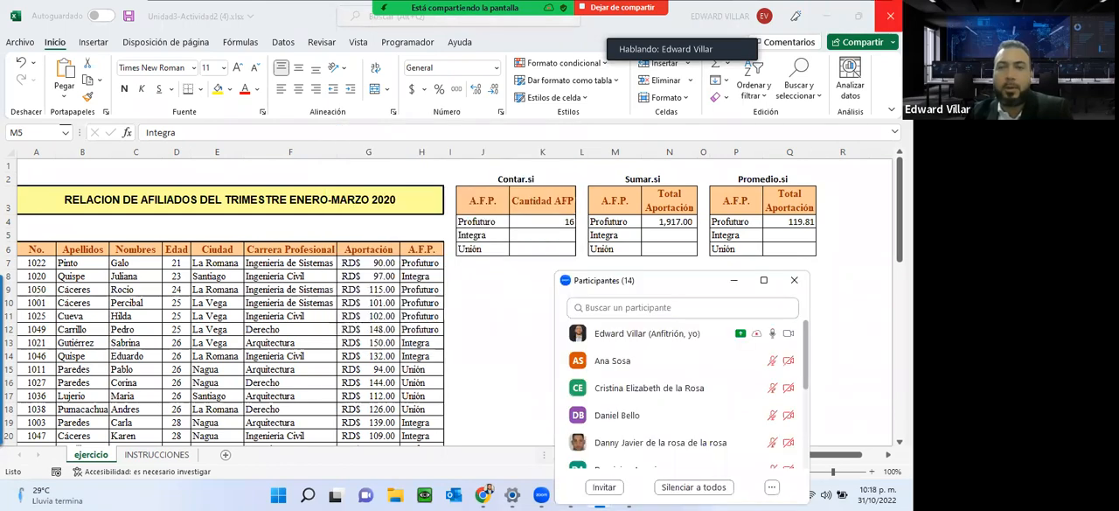
Minimize the Unidad3-Actividad2 and practica funciones logicas1 workbooks to return to the INFOTEP Virtual course page in Chrome.
click(826, 16)
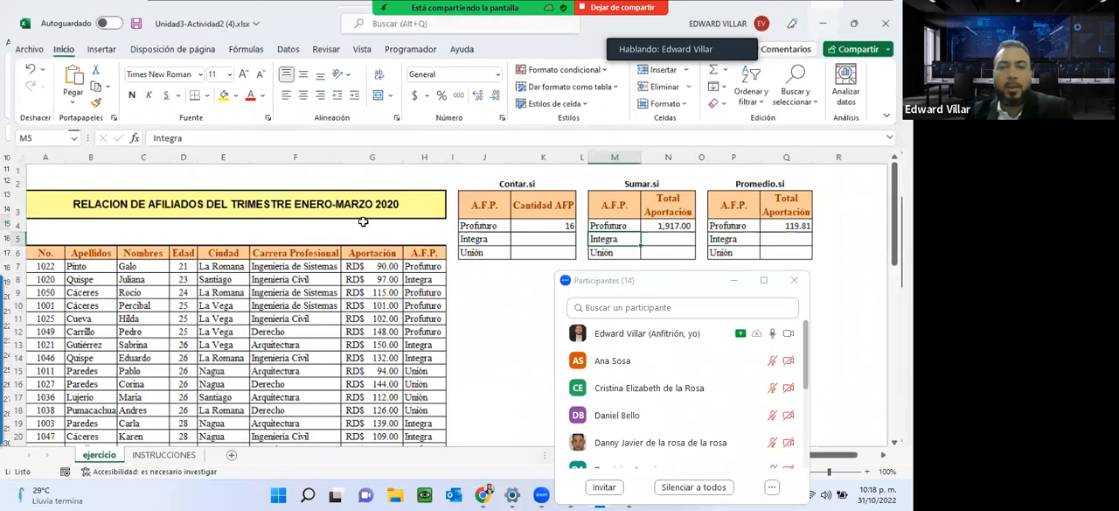
click(826, 16)
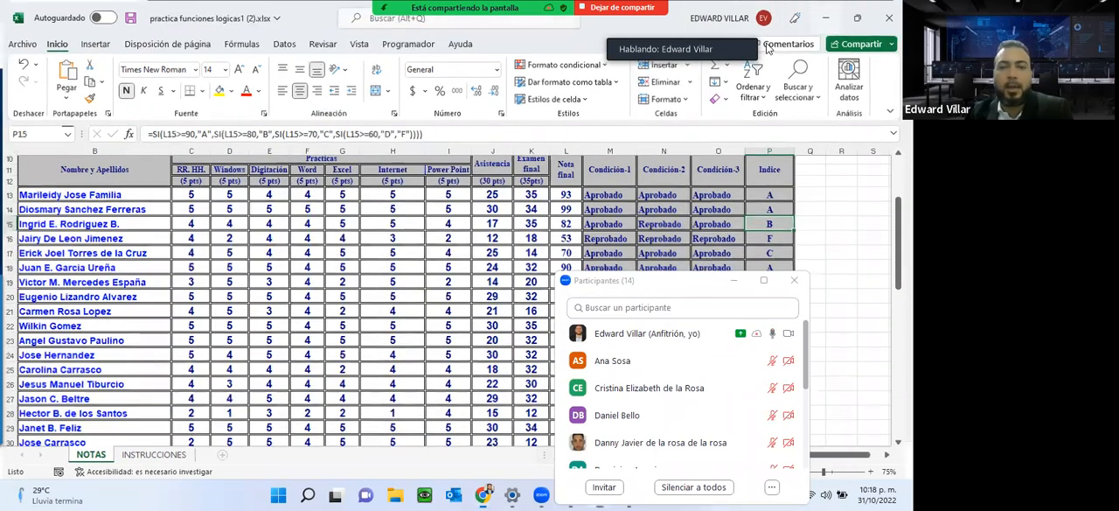
click(826, 15)
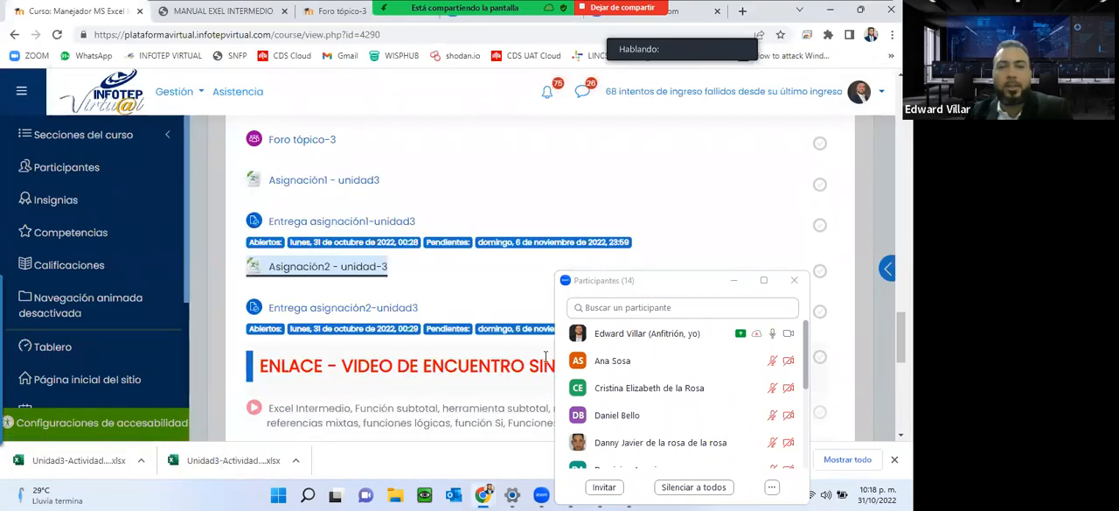